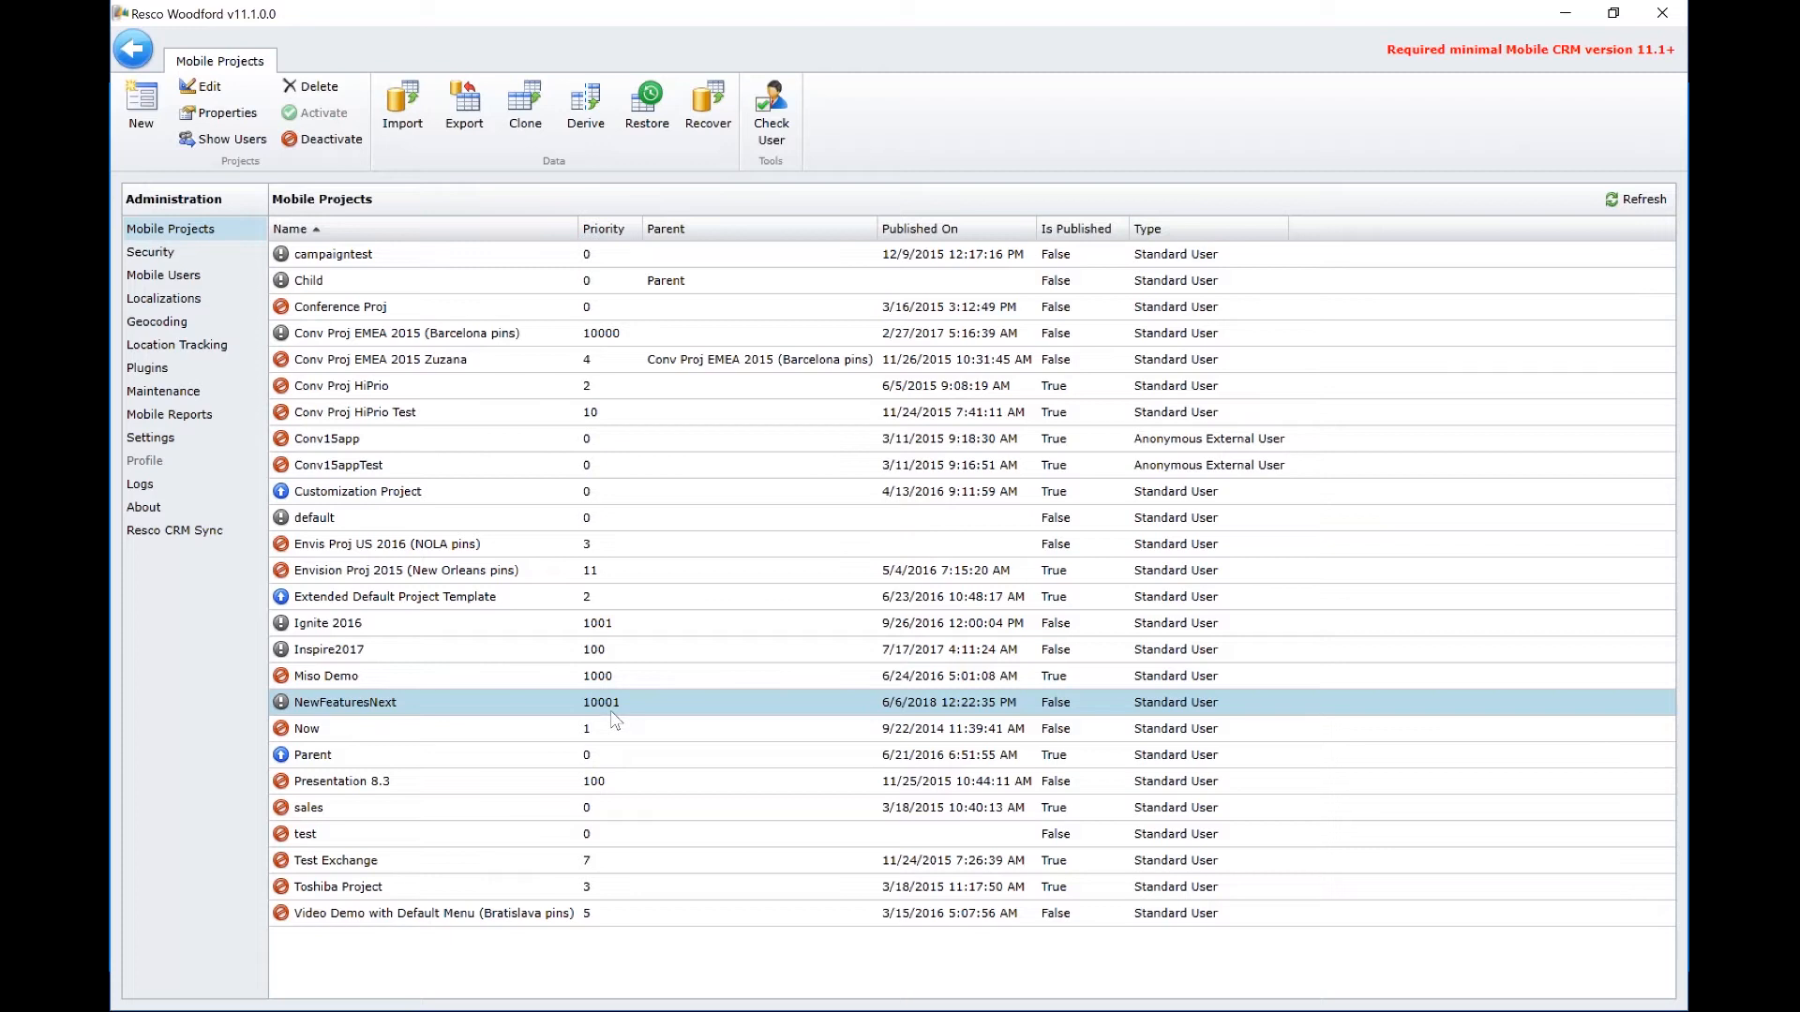
# Open the NewFeaturesNext mobile project and enable its Competitor entity
pyautogui.doubleClick(377, 709)
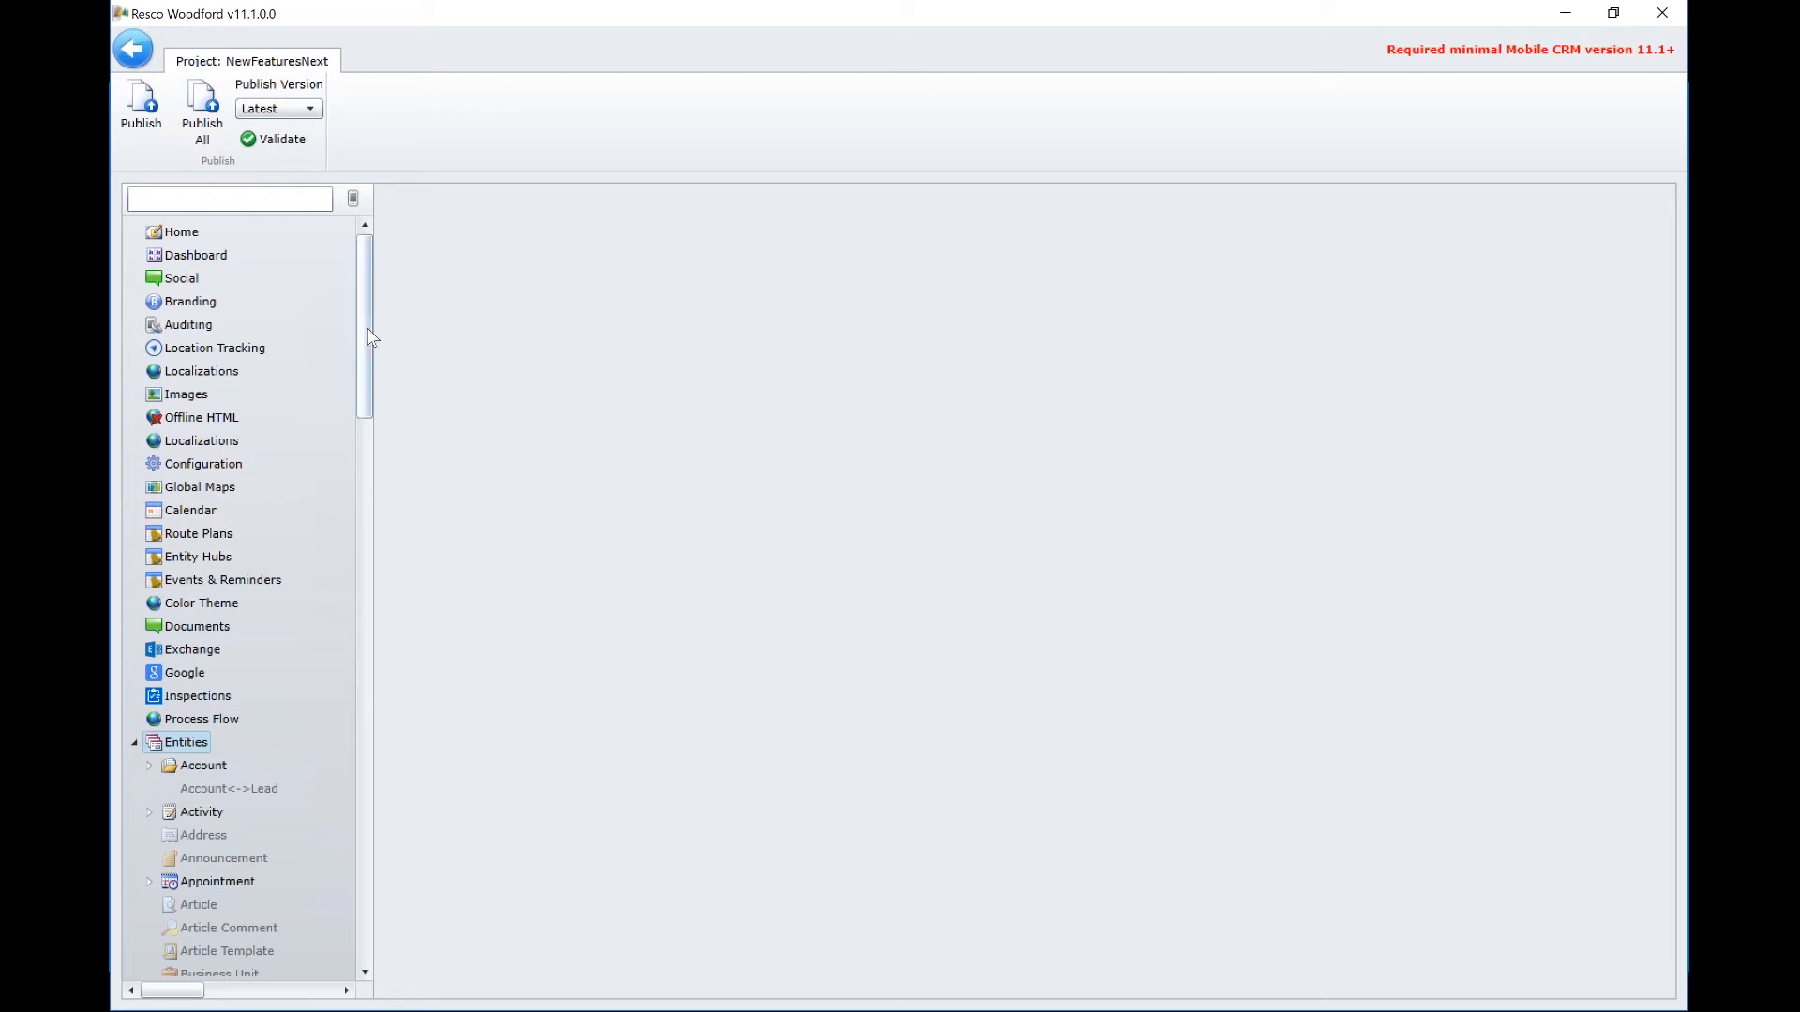
pyautogui.moveTo(371, 349); pyautogui.dragTo(371, 459)
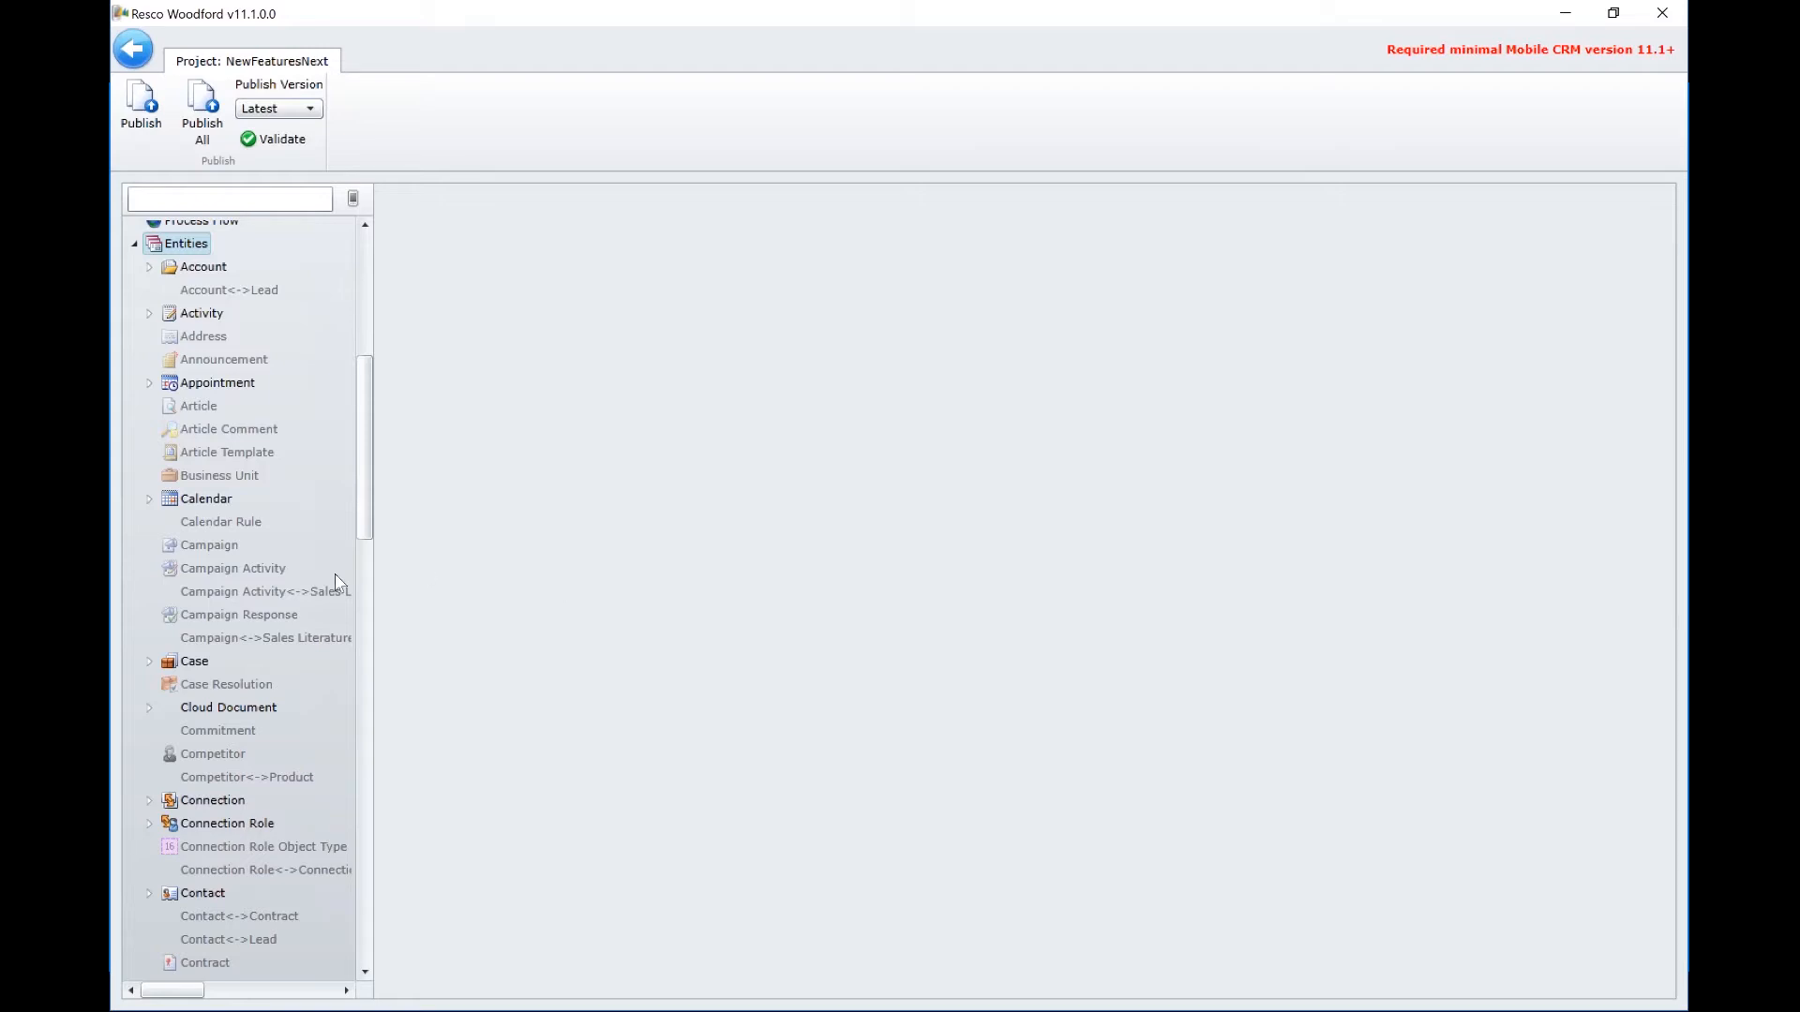
pyautogui.scroll(-1, 339, 582)
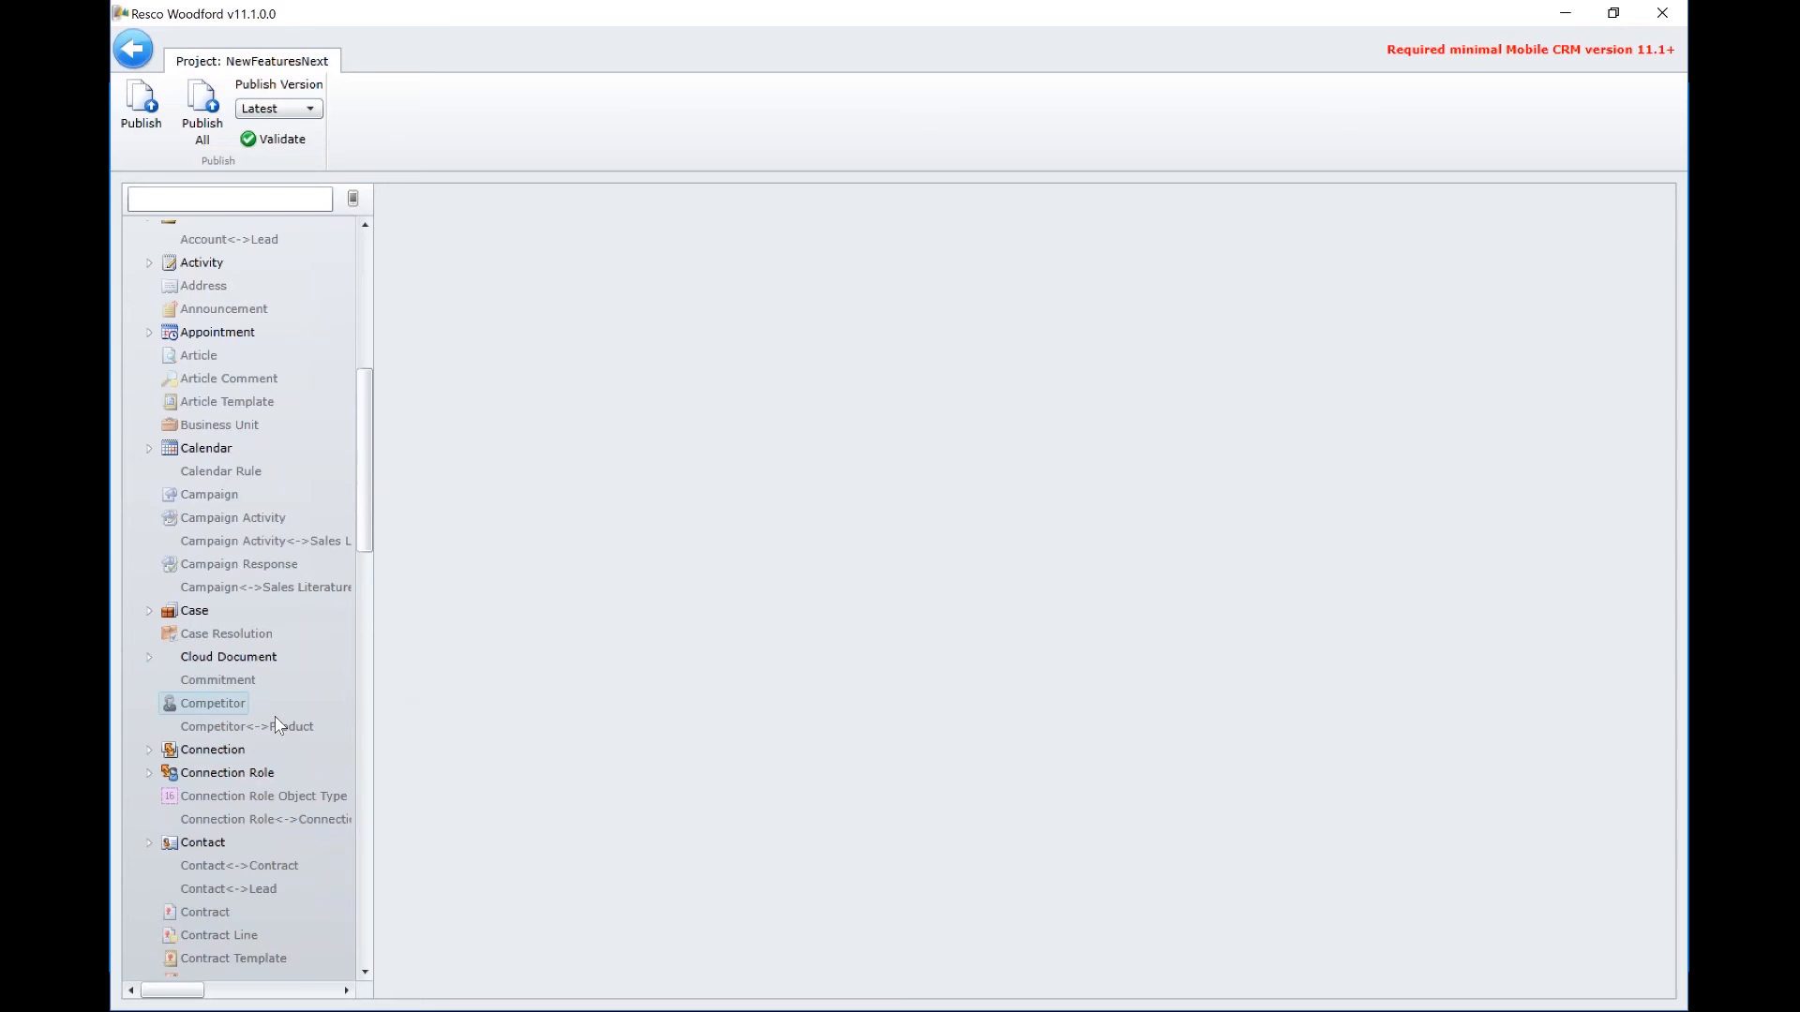
pyautogui.click(200, 712)
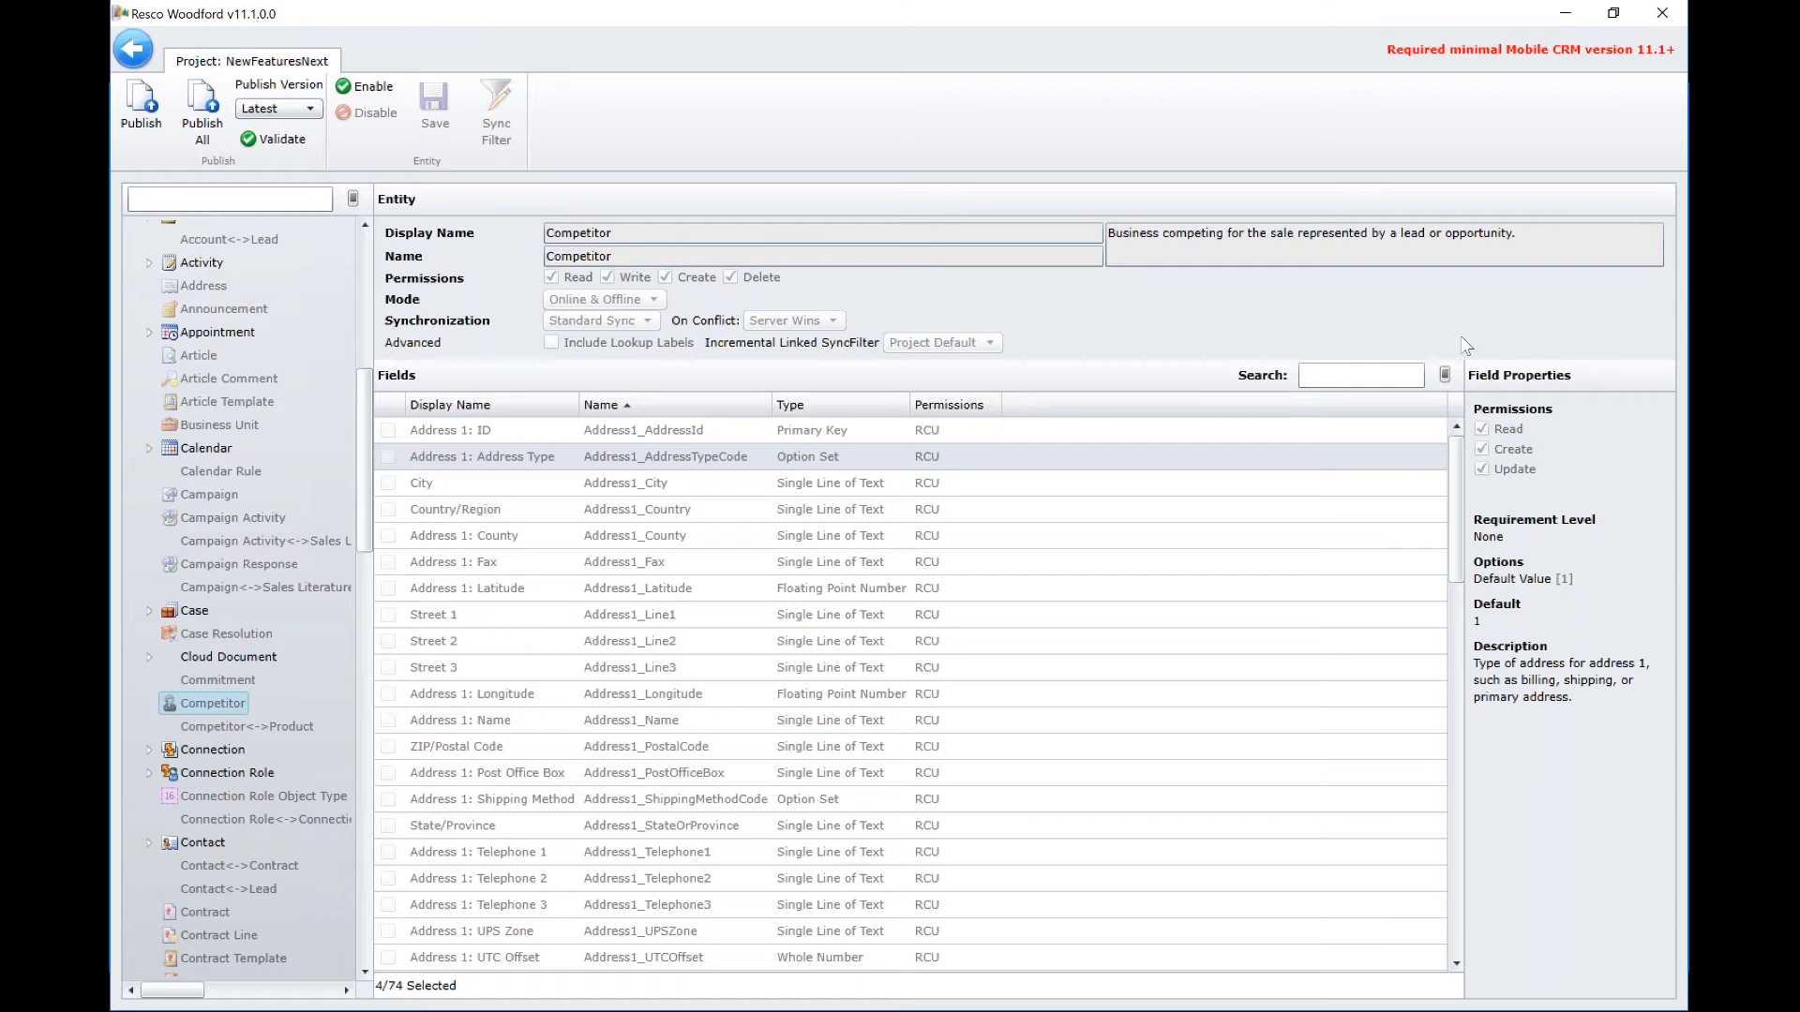
pyautogui.click(378, 89)
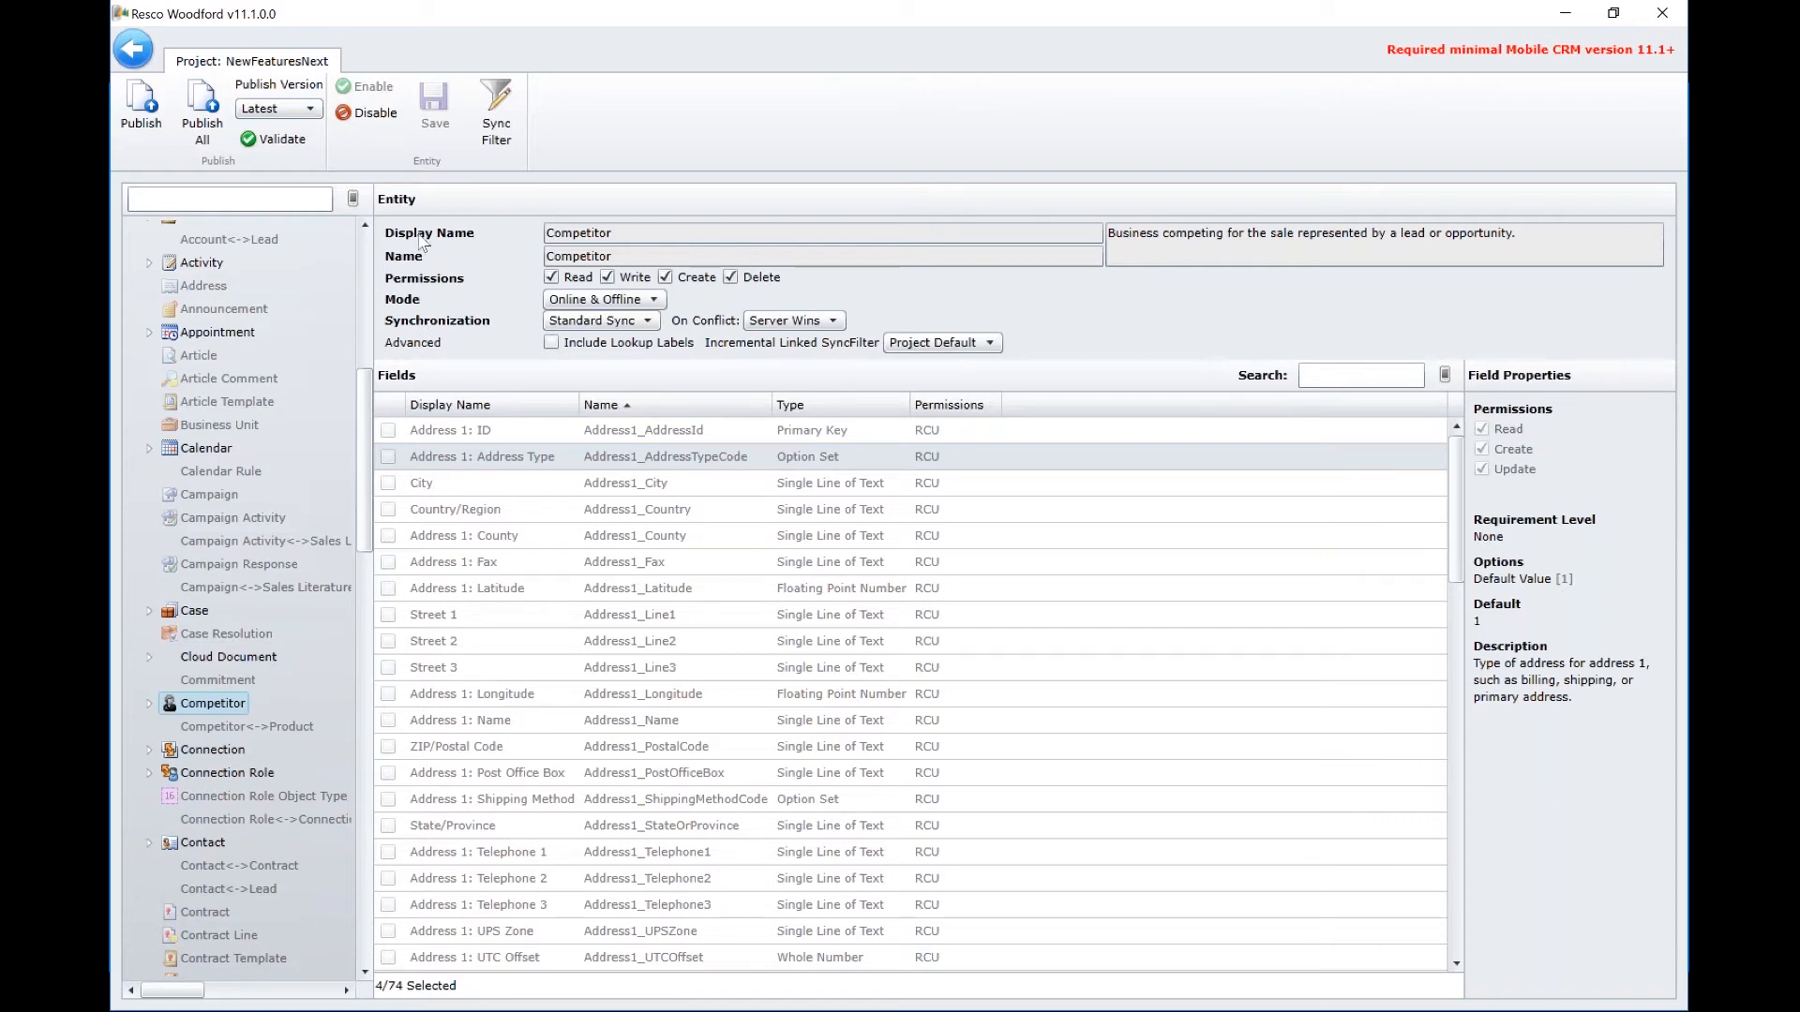
# Try the Online Only mode for the Competitor entity and set it back to Online & Offline
pyautogui.click(677, 239)
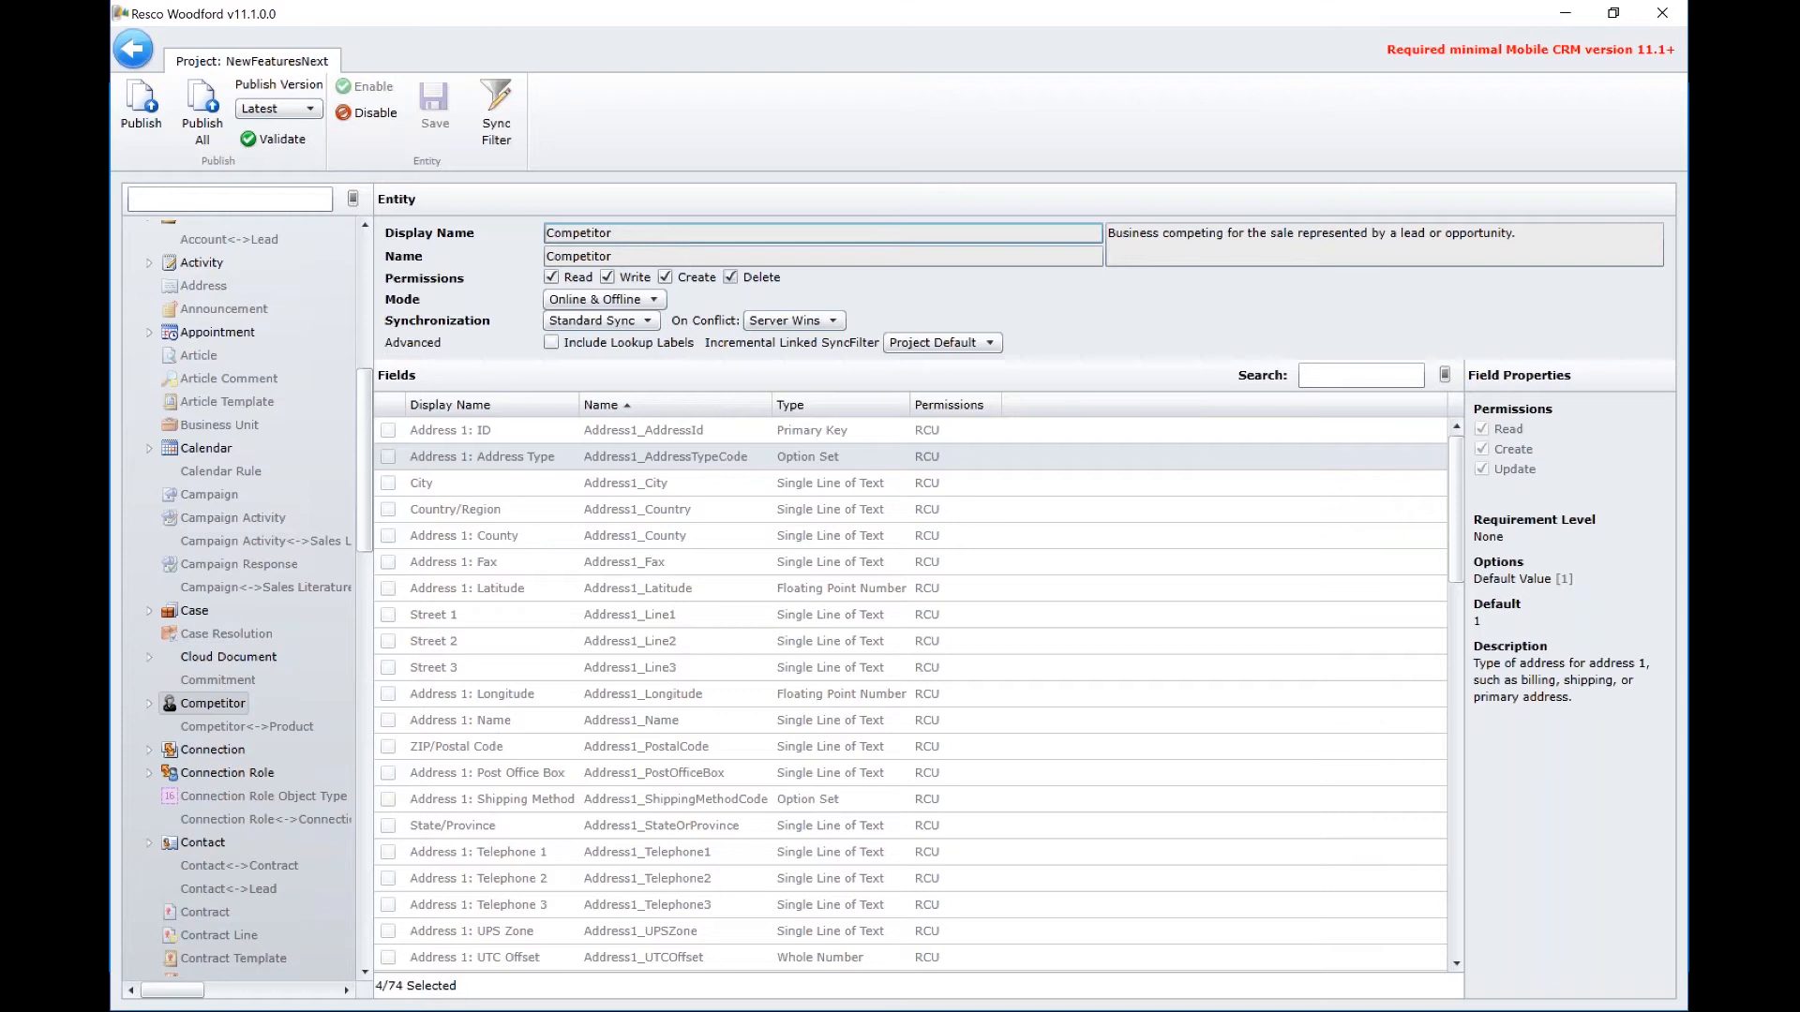
pyautogui.click(659, 258)
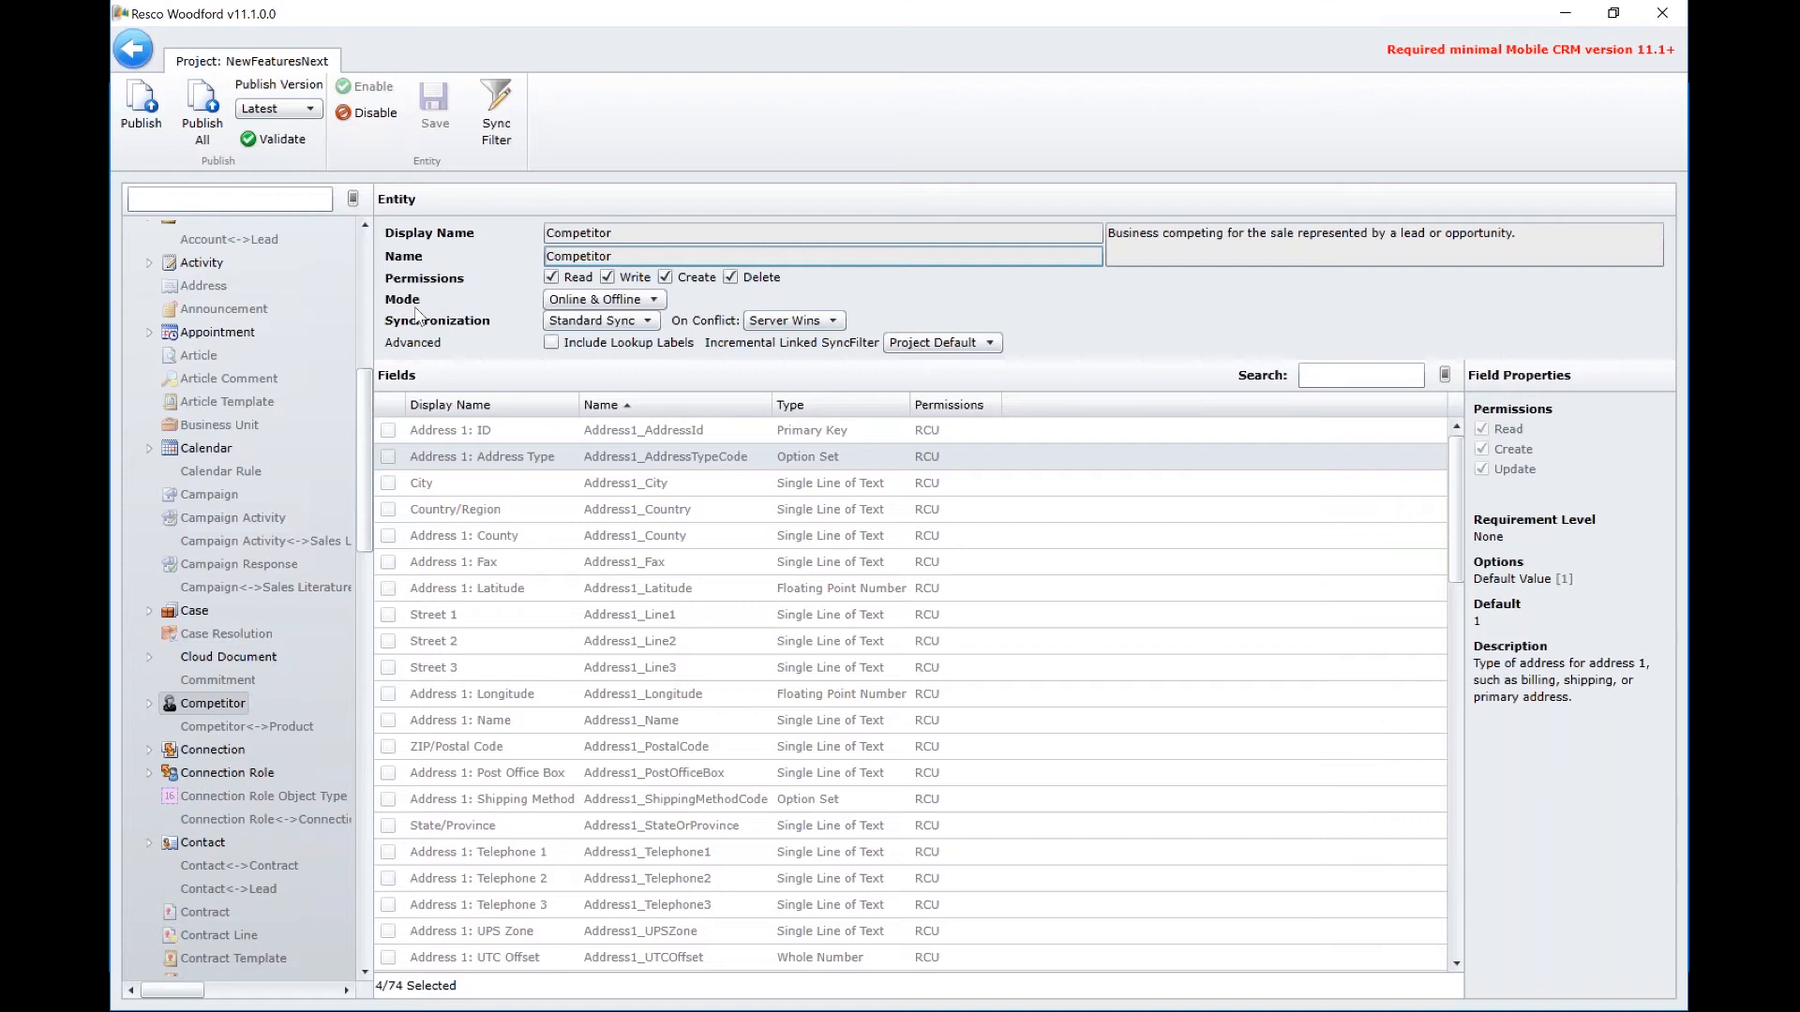
pyautogui.click(653, 300)
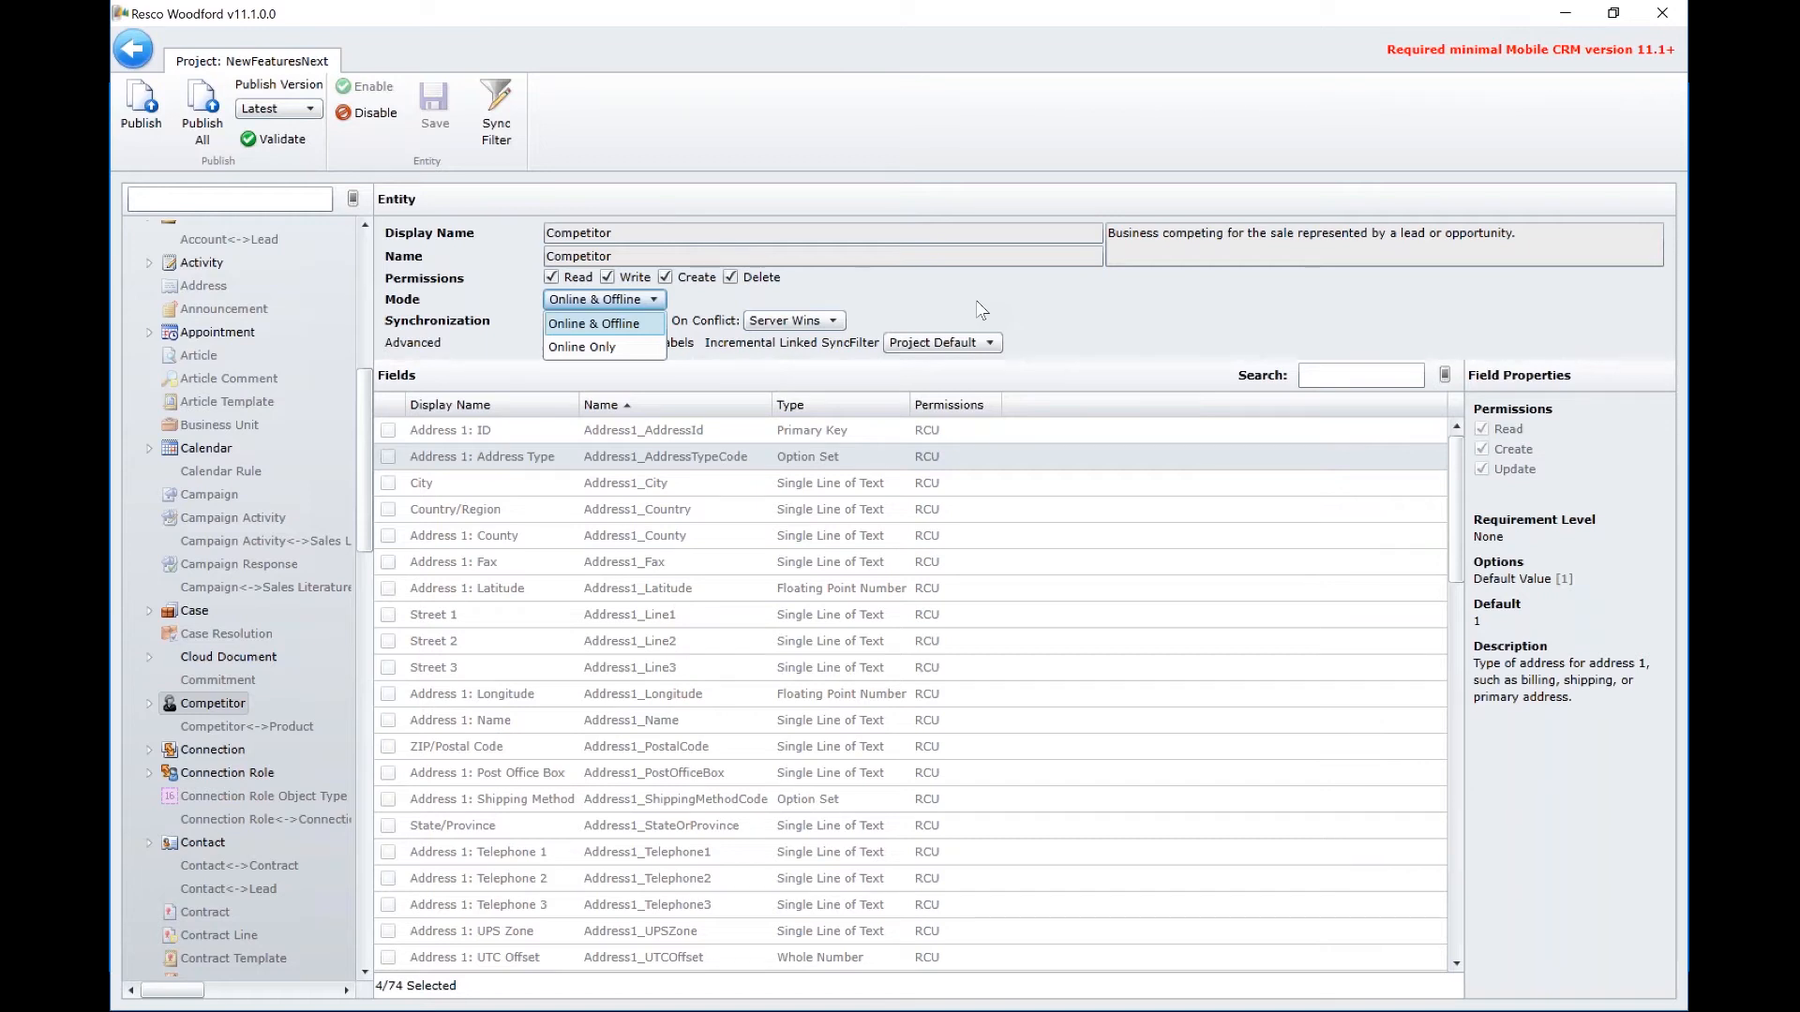
pyautogui.click(602, 348)
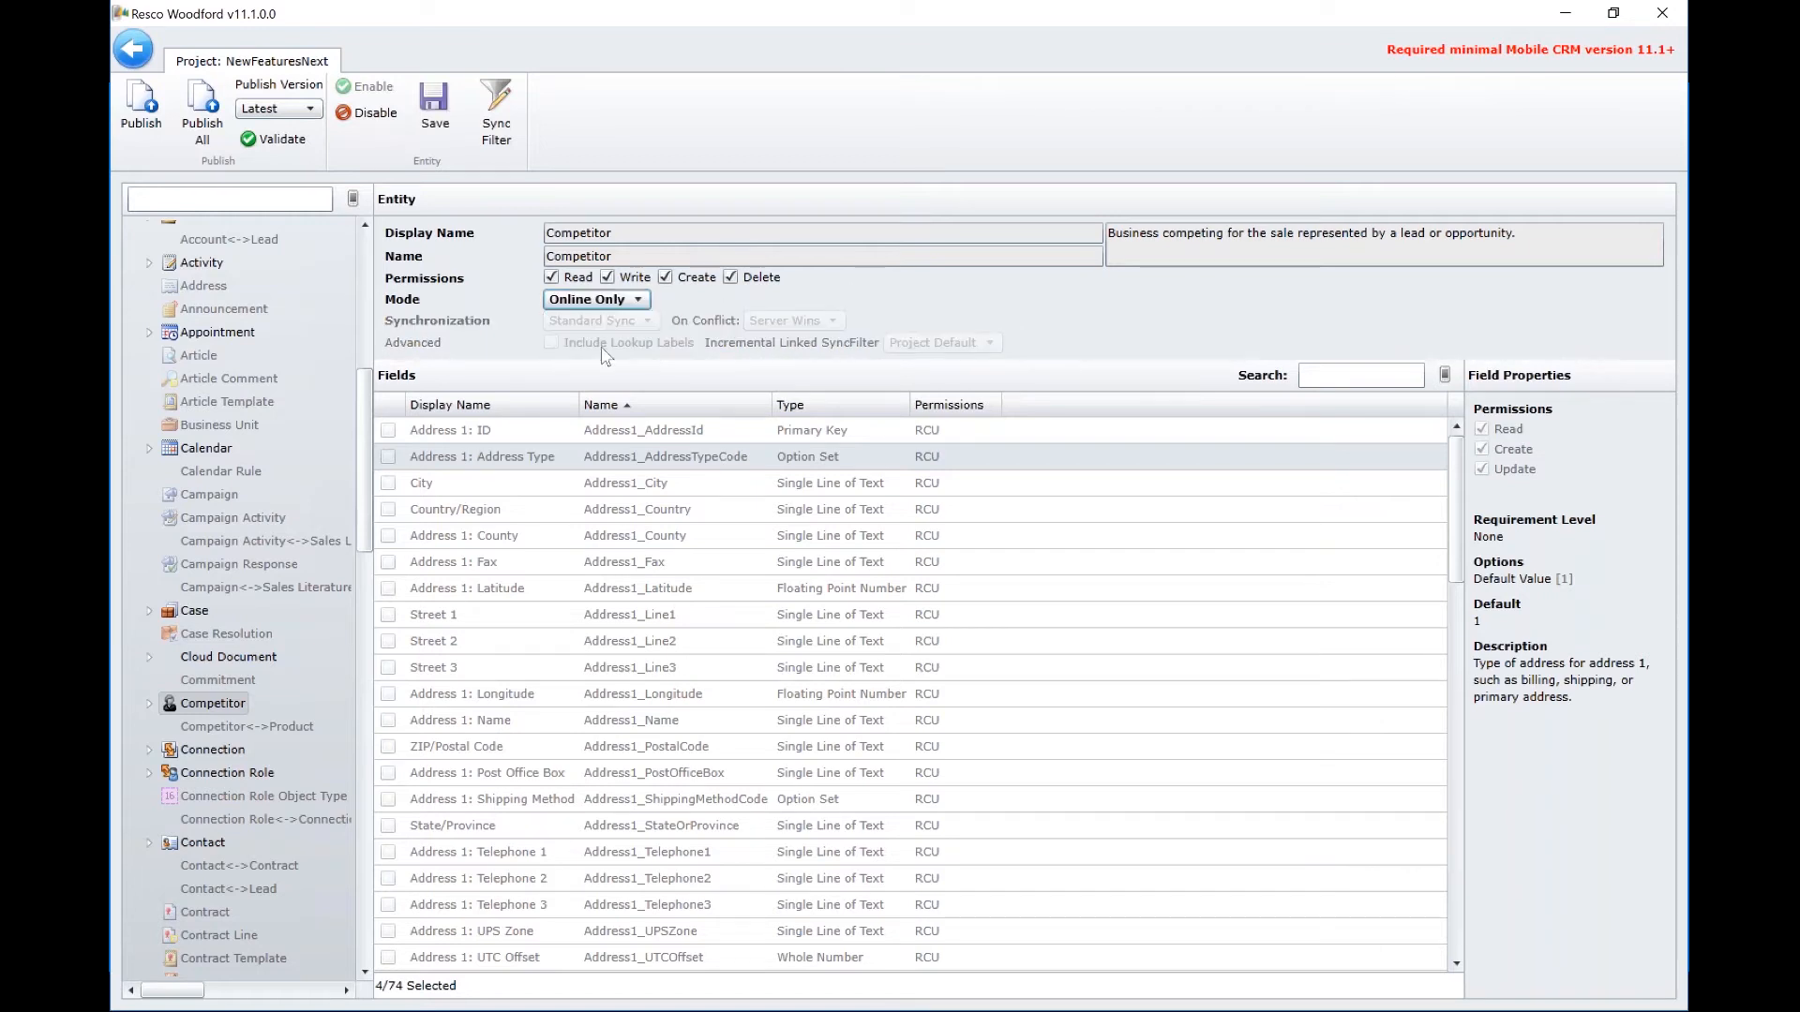
pyautogui.click(640, 300)
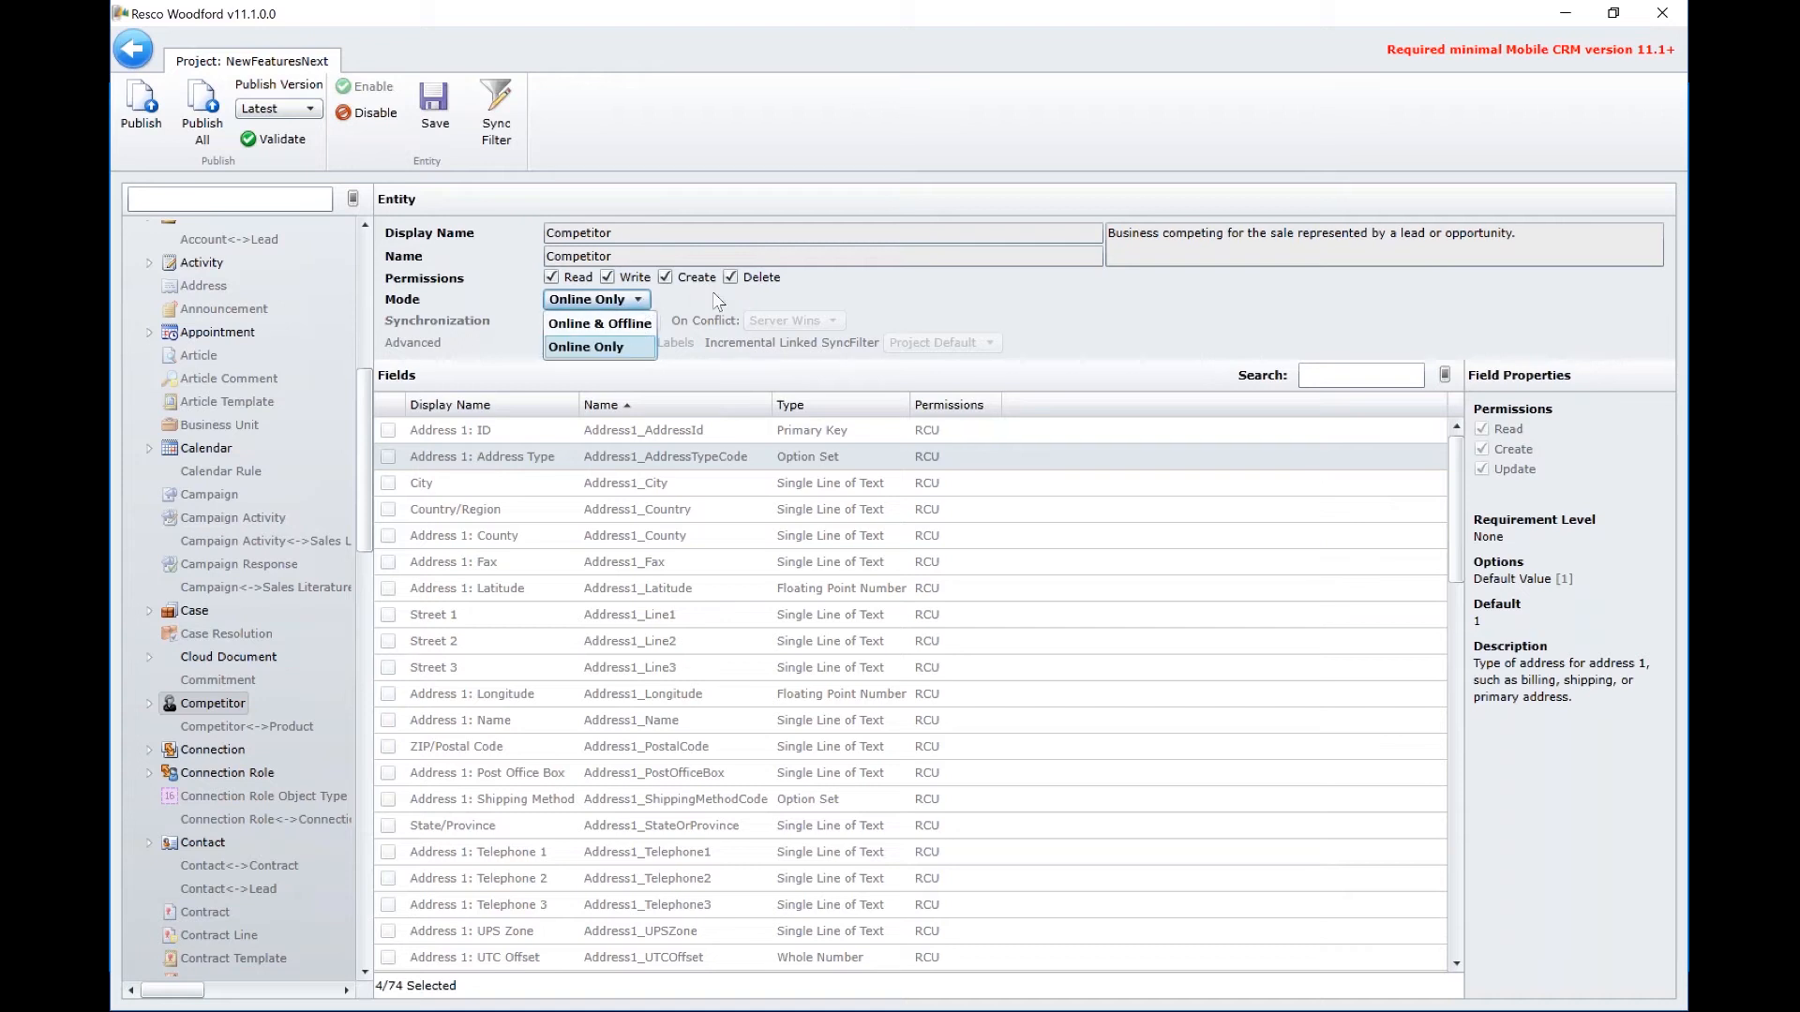
pyautogui.click(630, 300)
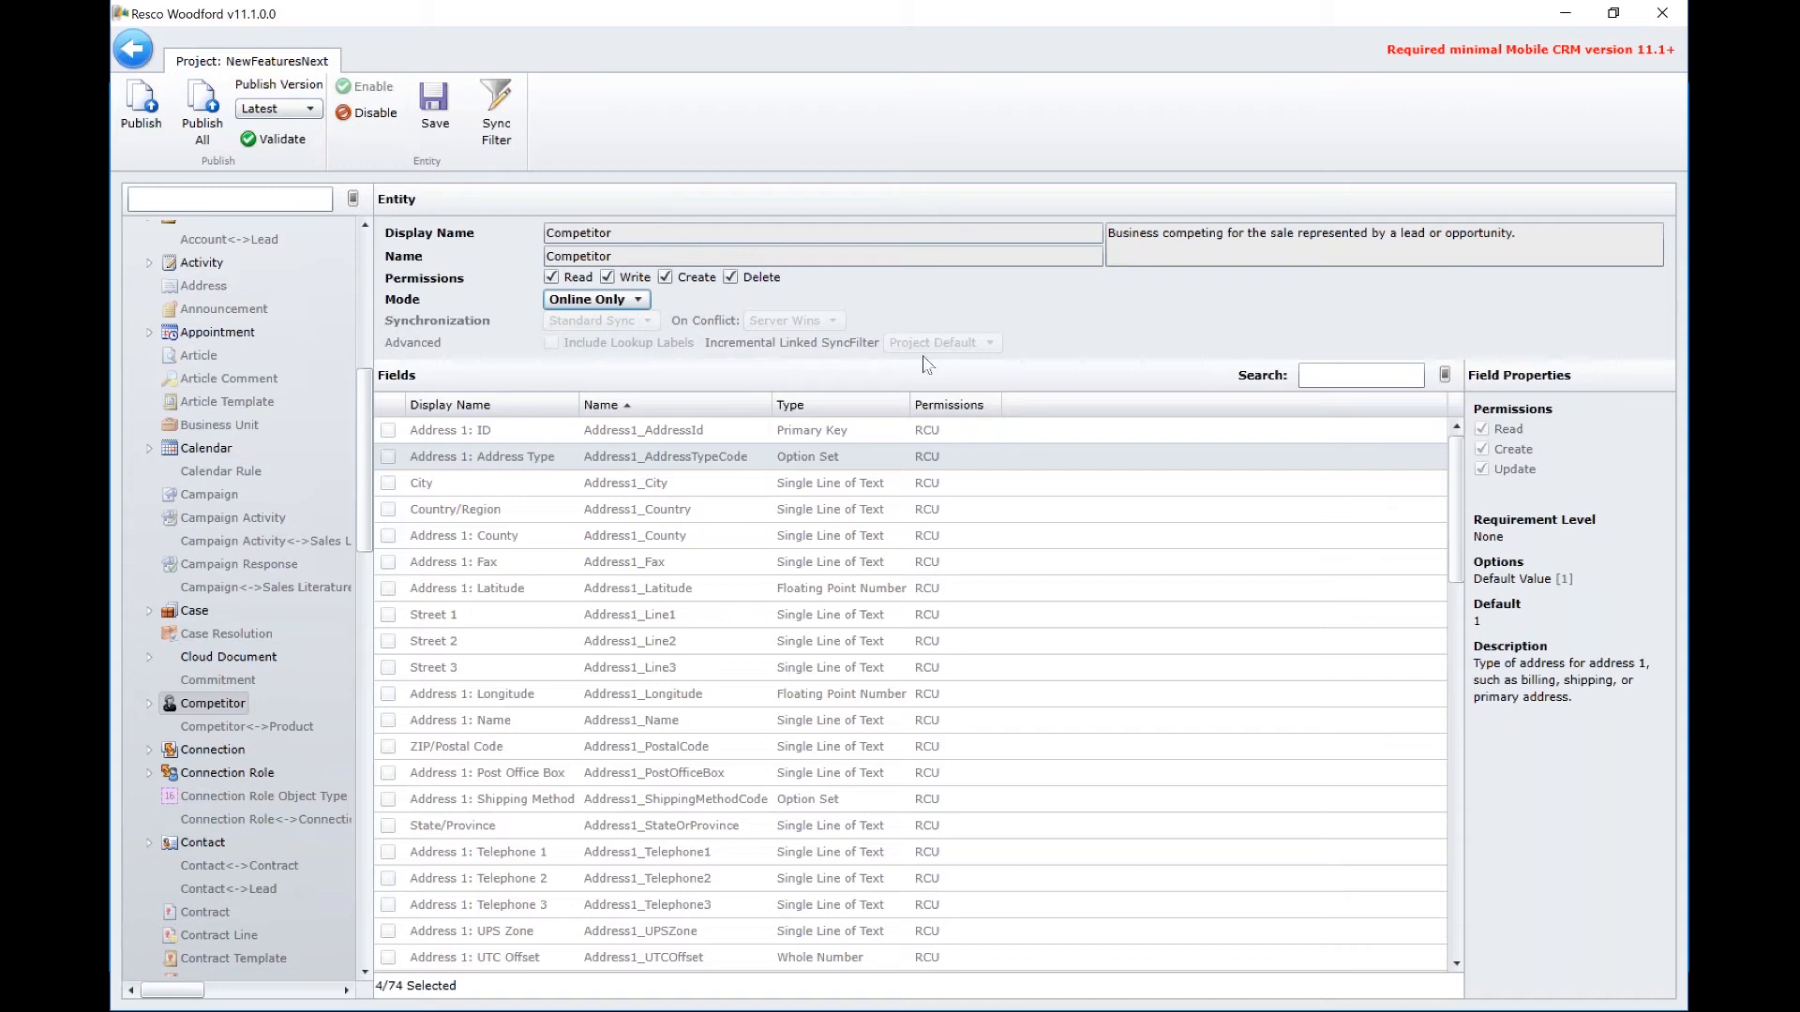
pyautogui.click(645, 308)
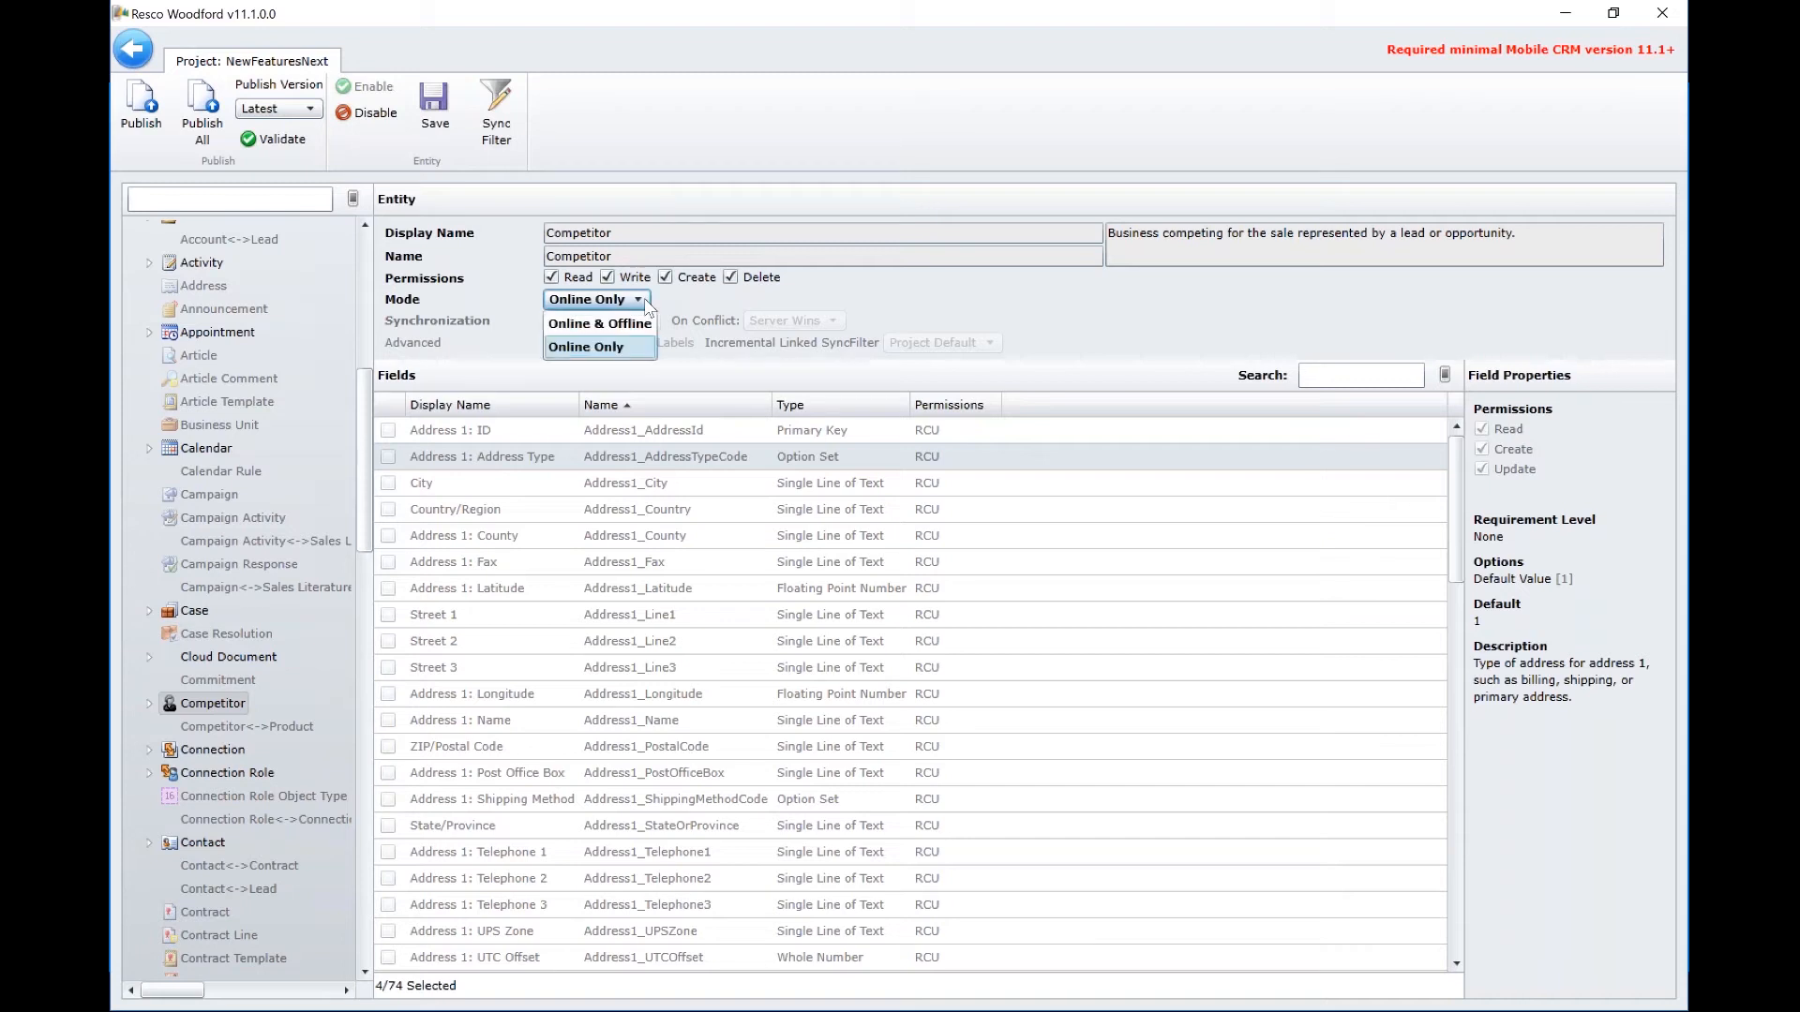
pyautogui.click(601, 326)
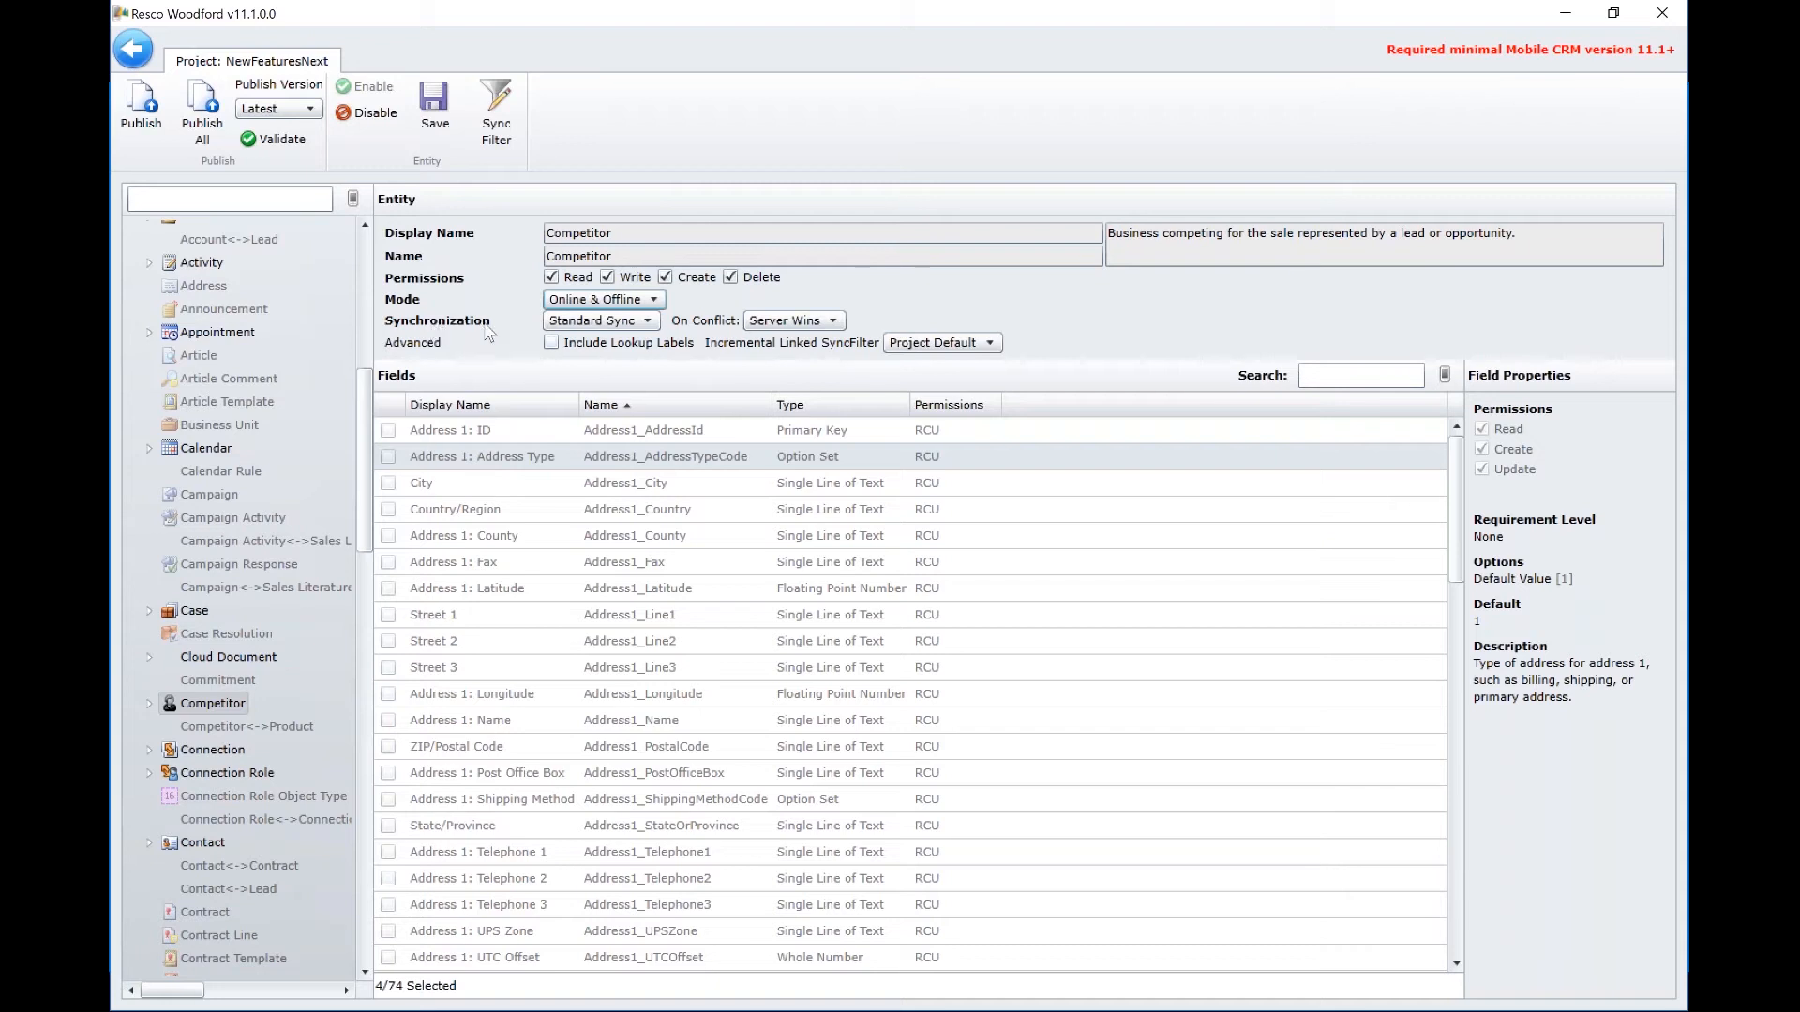
# Review the available synchronization and conflict resolution options for the Competitor entity
pyautogui.click(646, 322)
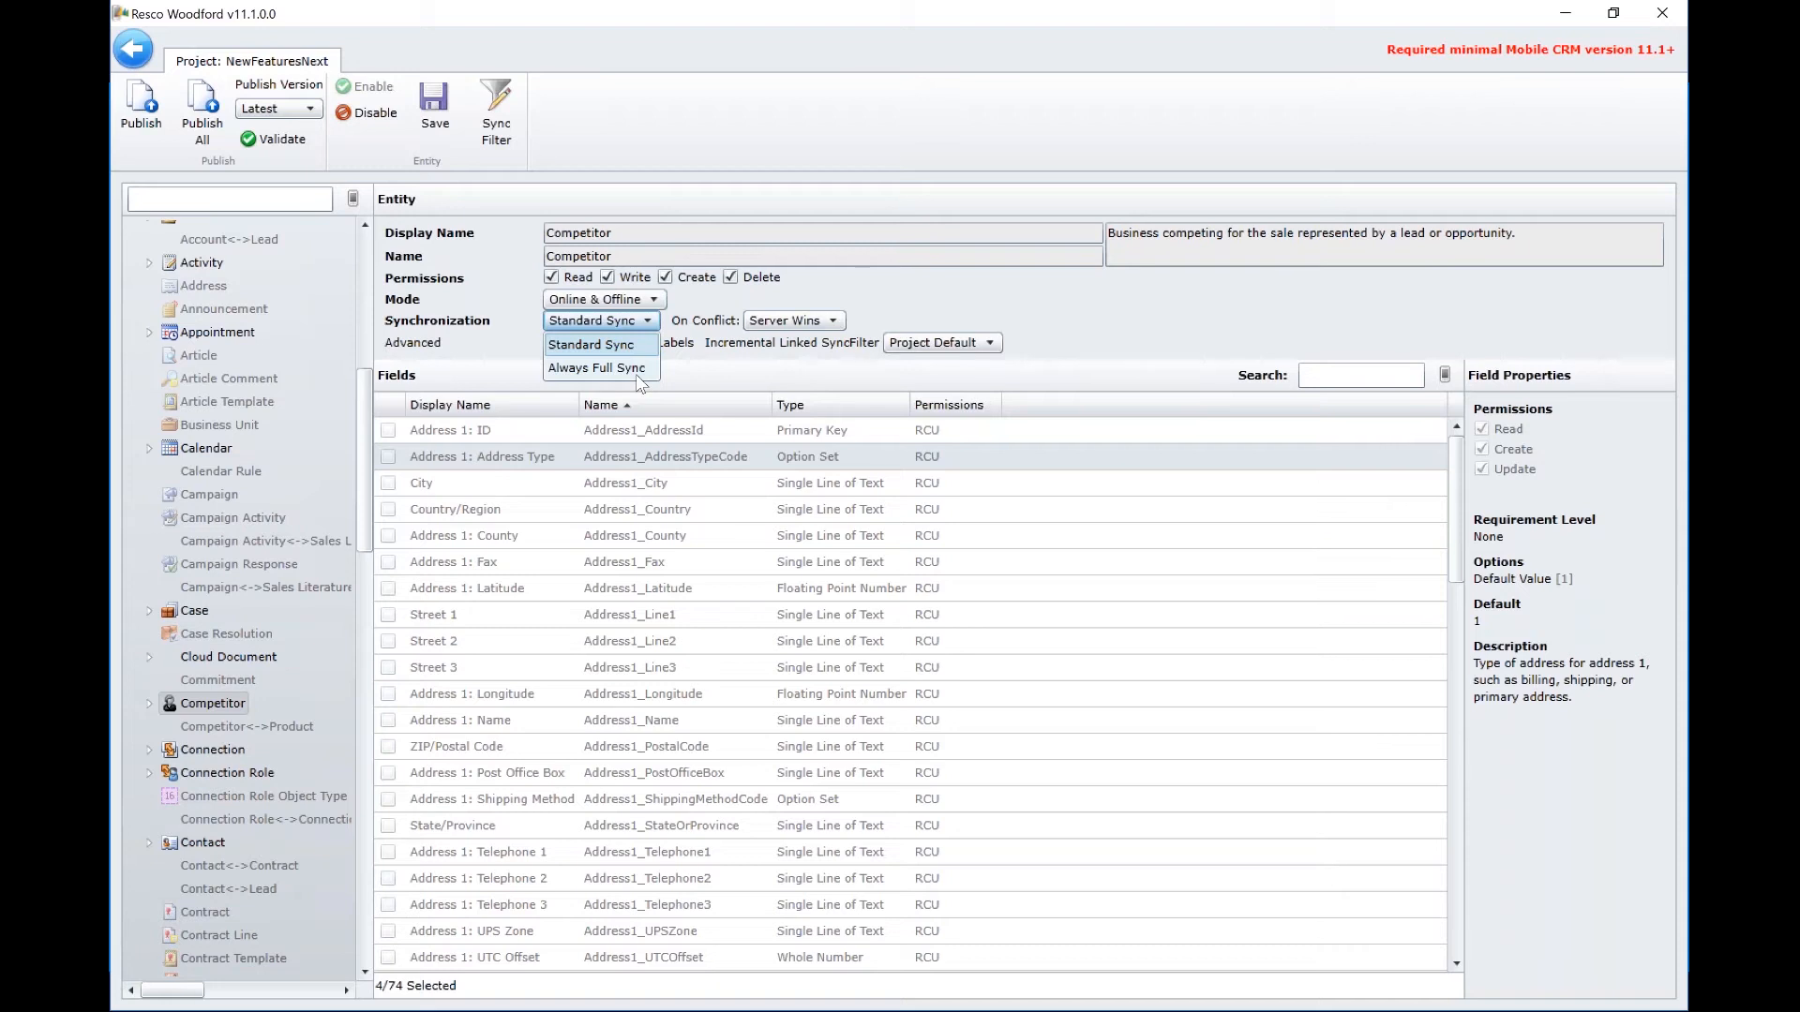
pyautogui.click(710, 375)
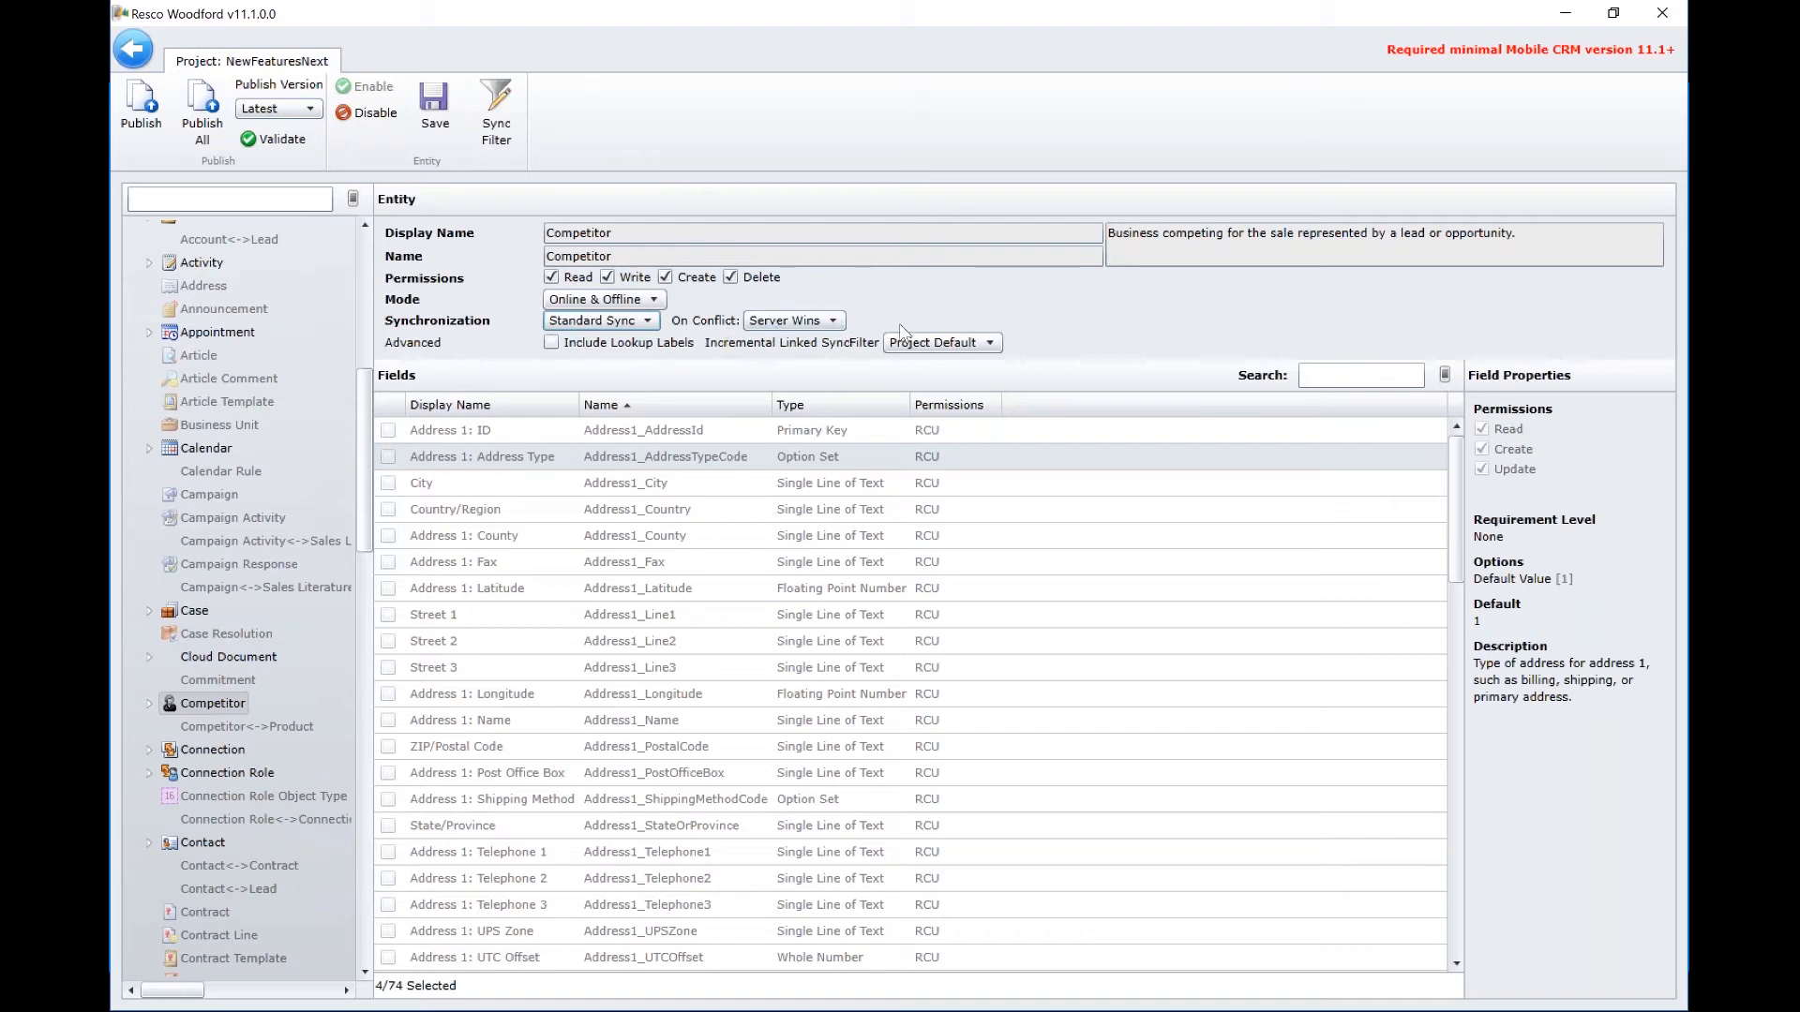
pyautogui.click(842, 321)
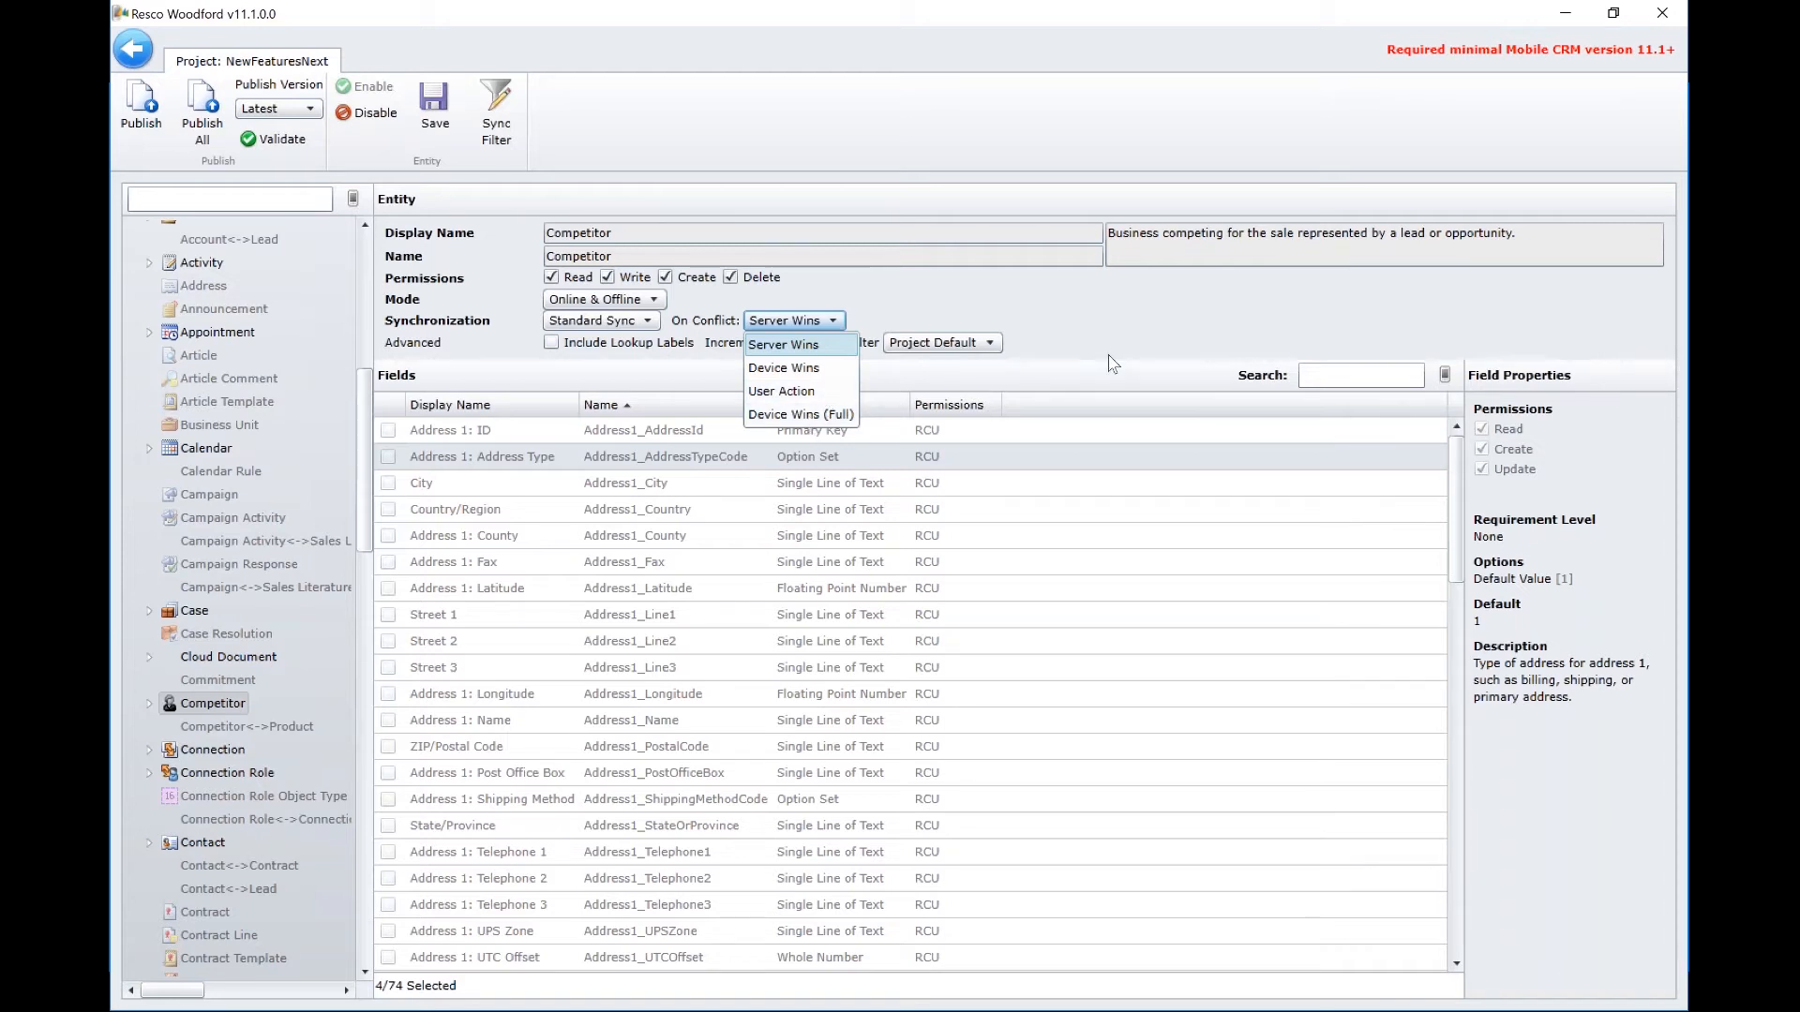
pyautogui.click(1173, 360)
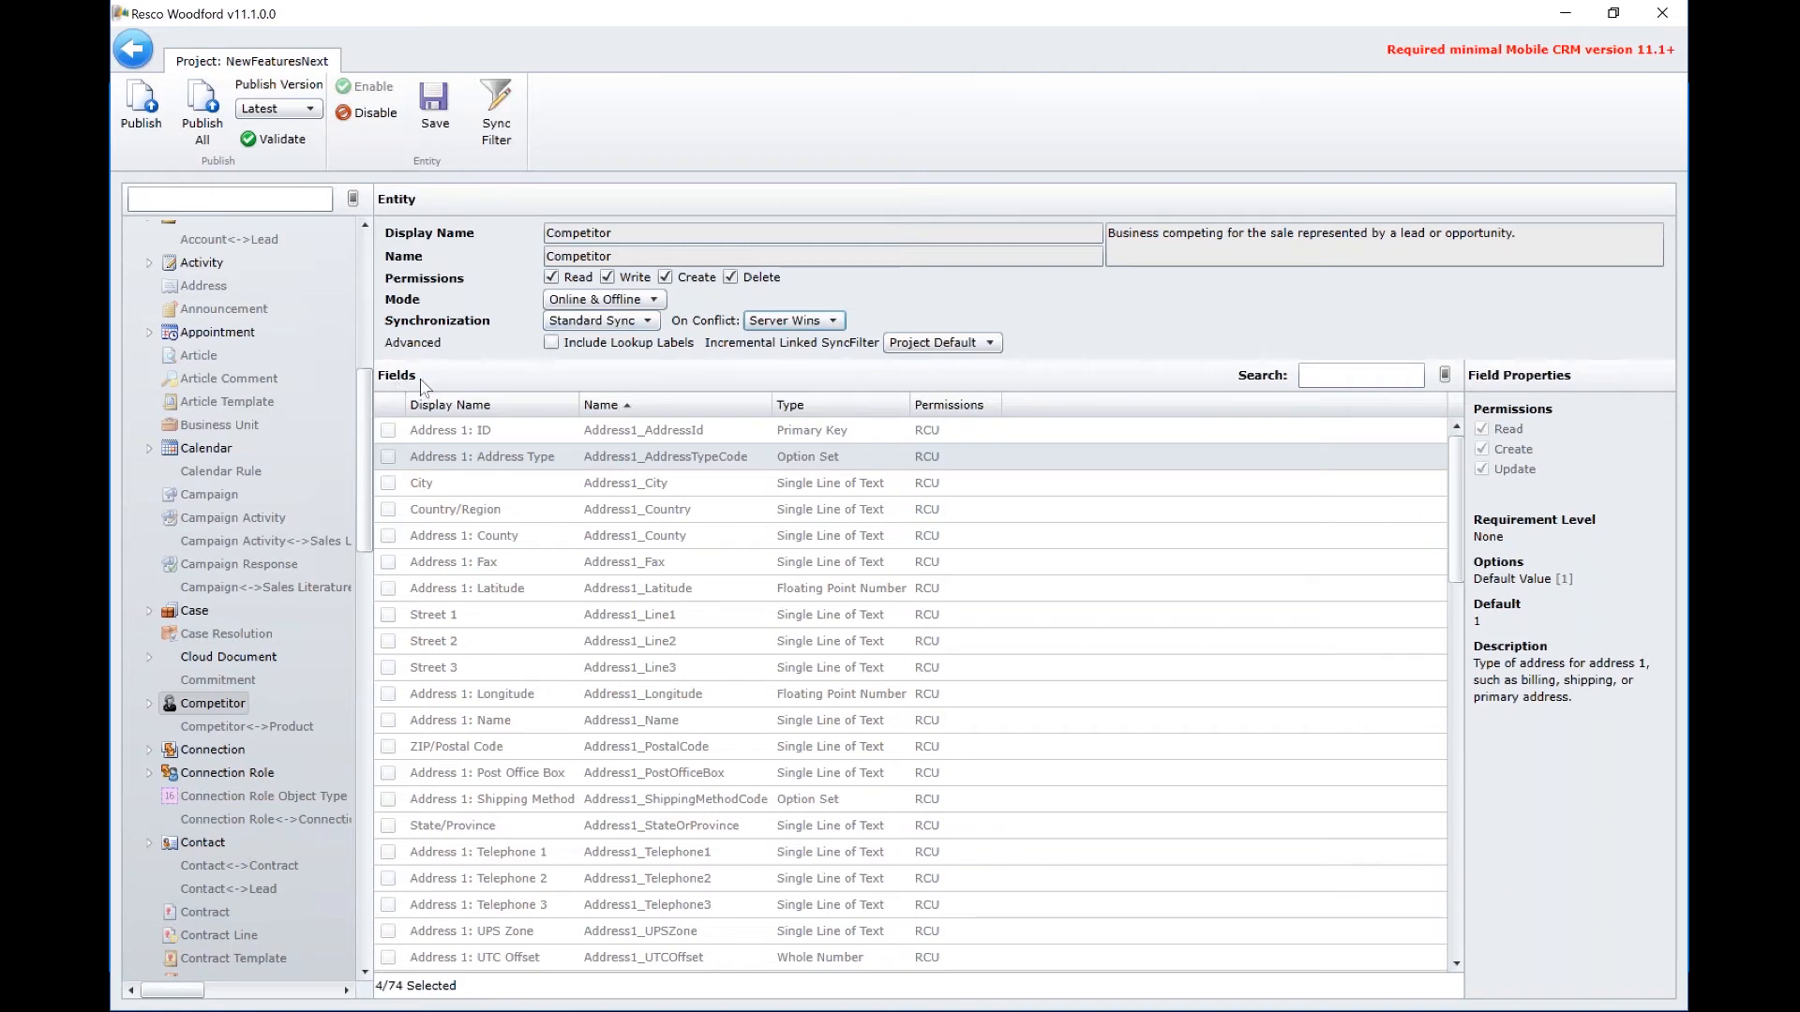
# Enable the Competitor fields City, Country/Region, Street 1, ZIP/Postal Code and State/Province
pyautogui.click(844, 463)
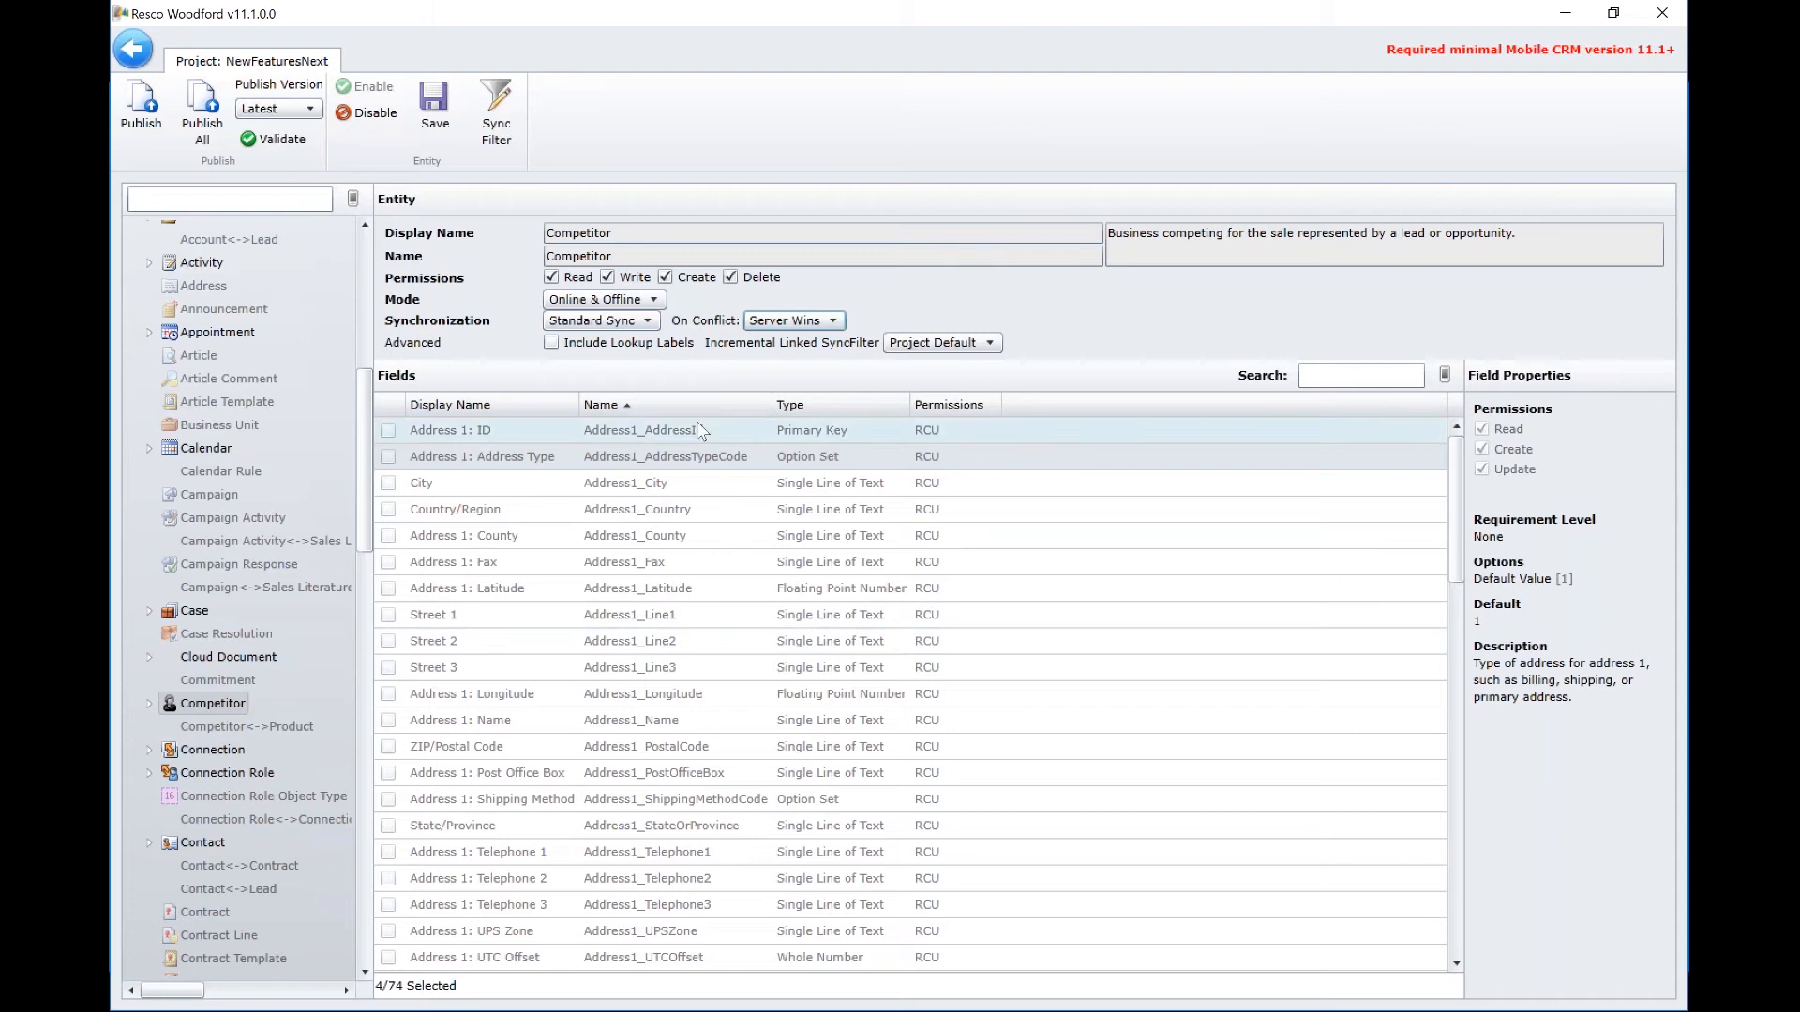
pyautogui.click(675, 402)
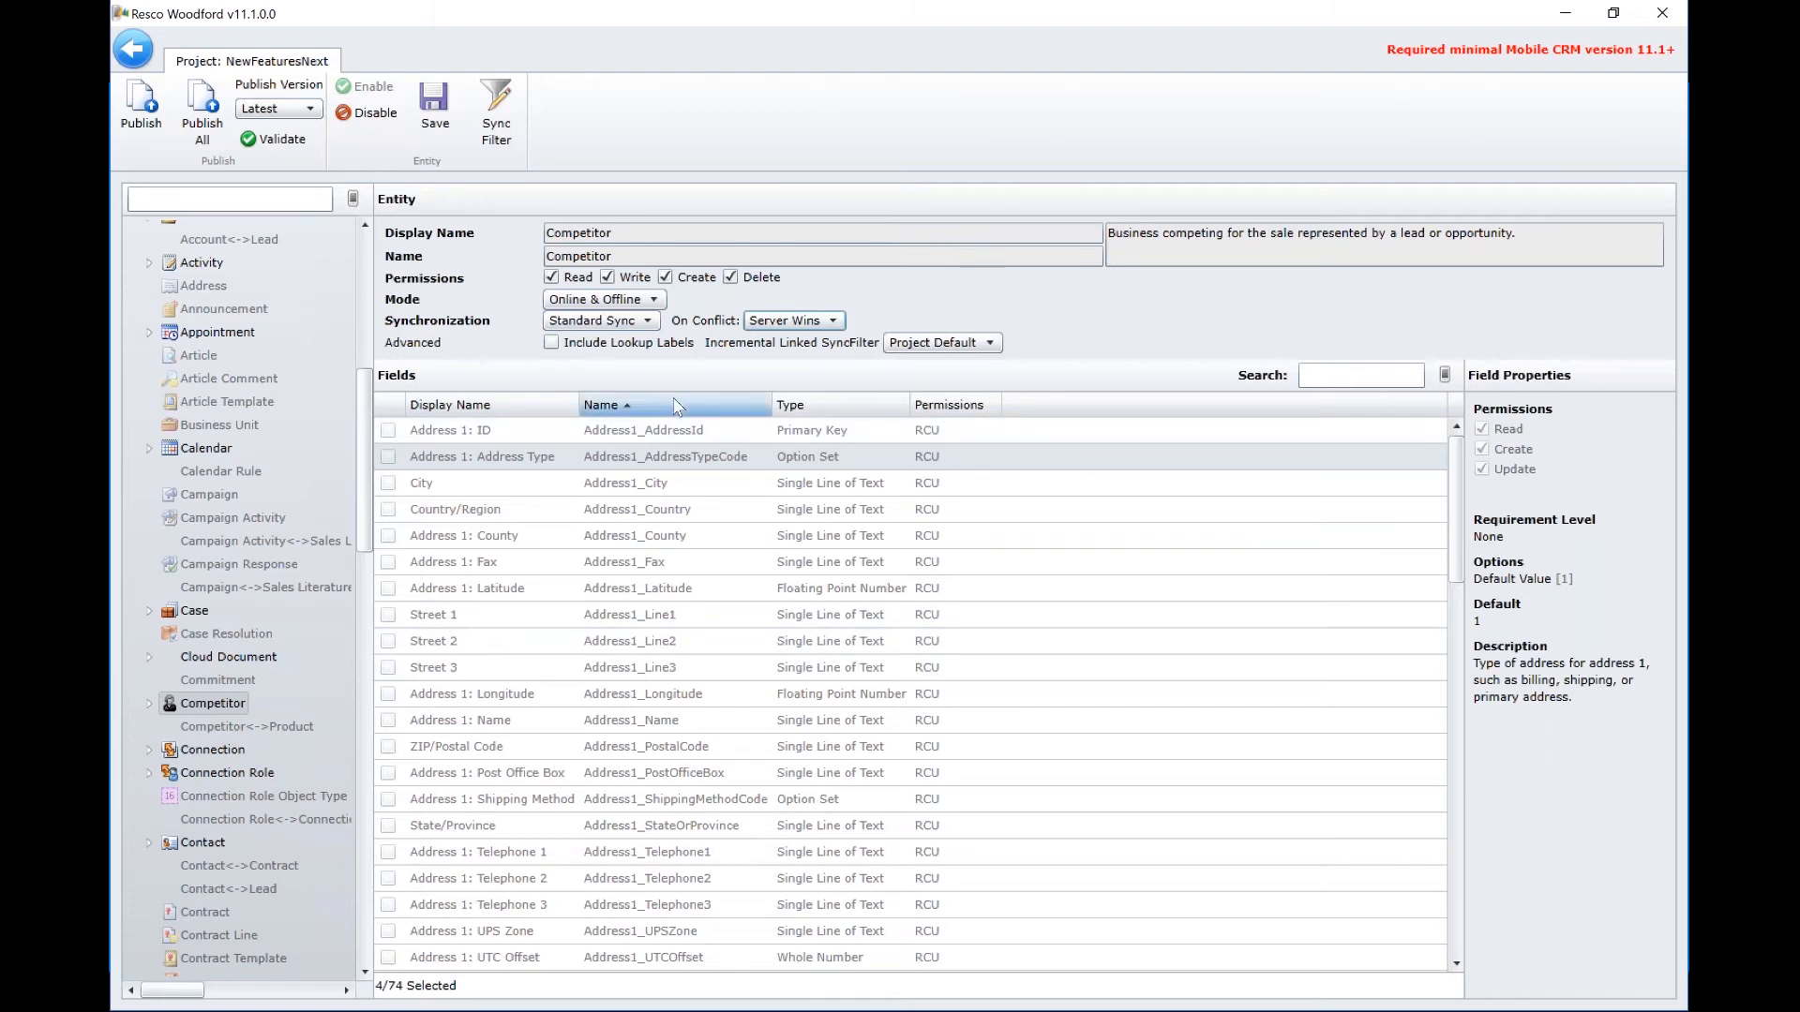
pyautogui.click(679, 404)
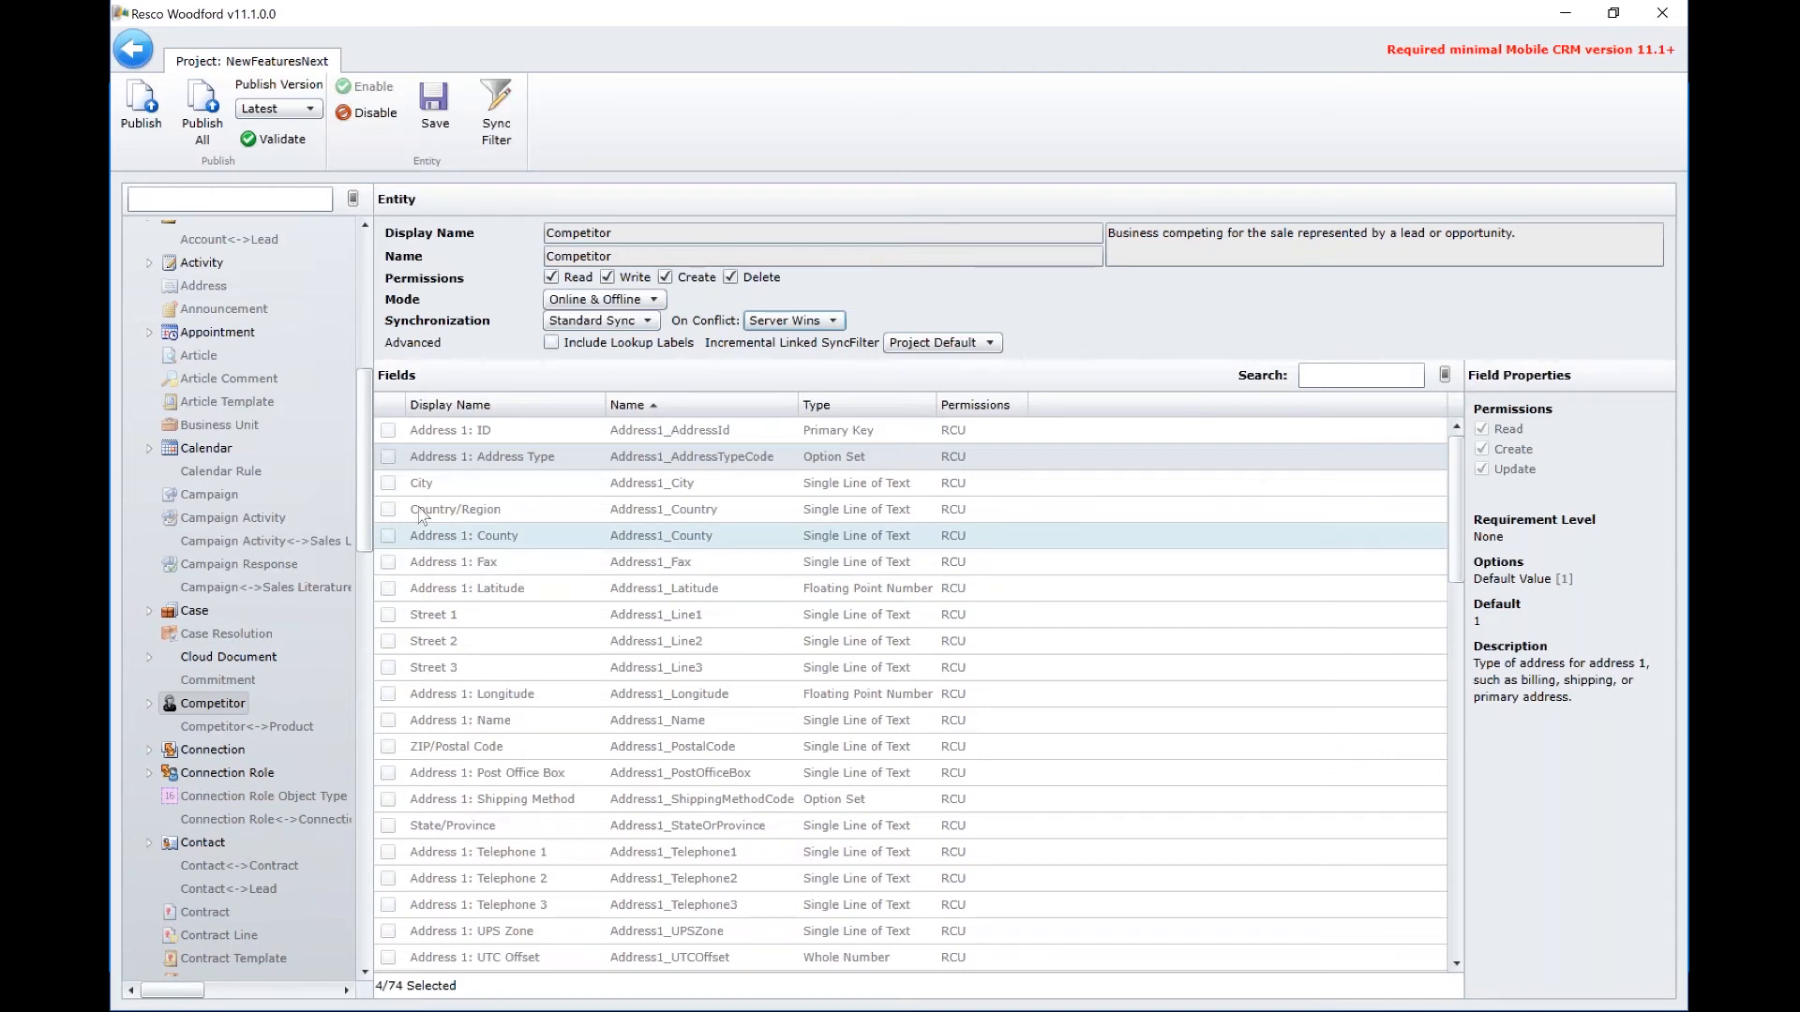
pyautogui.click(388, 483)
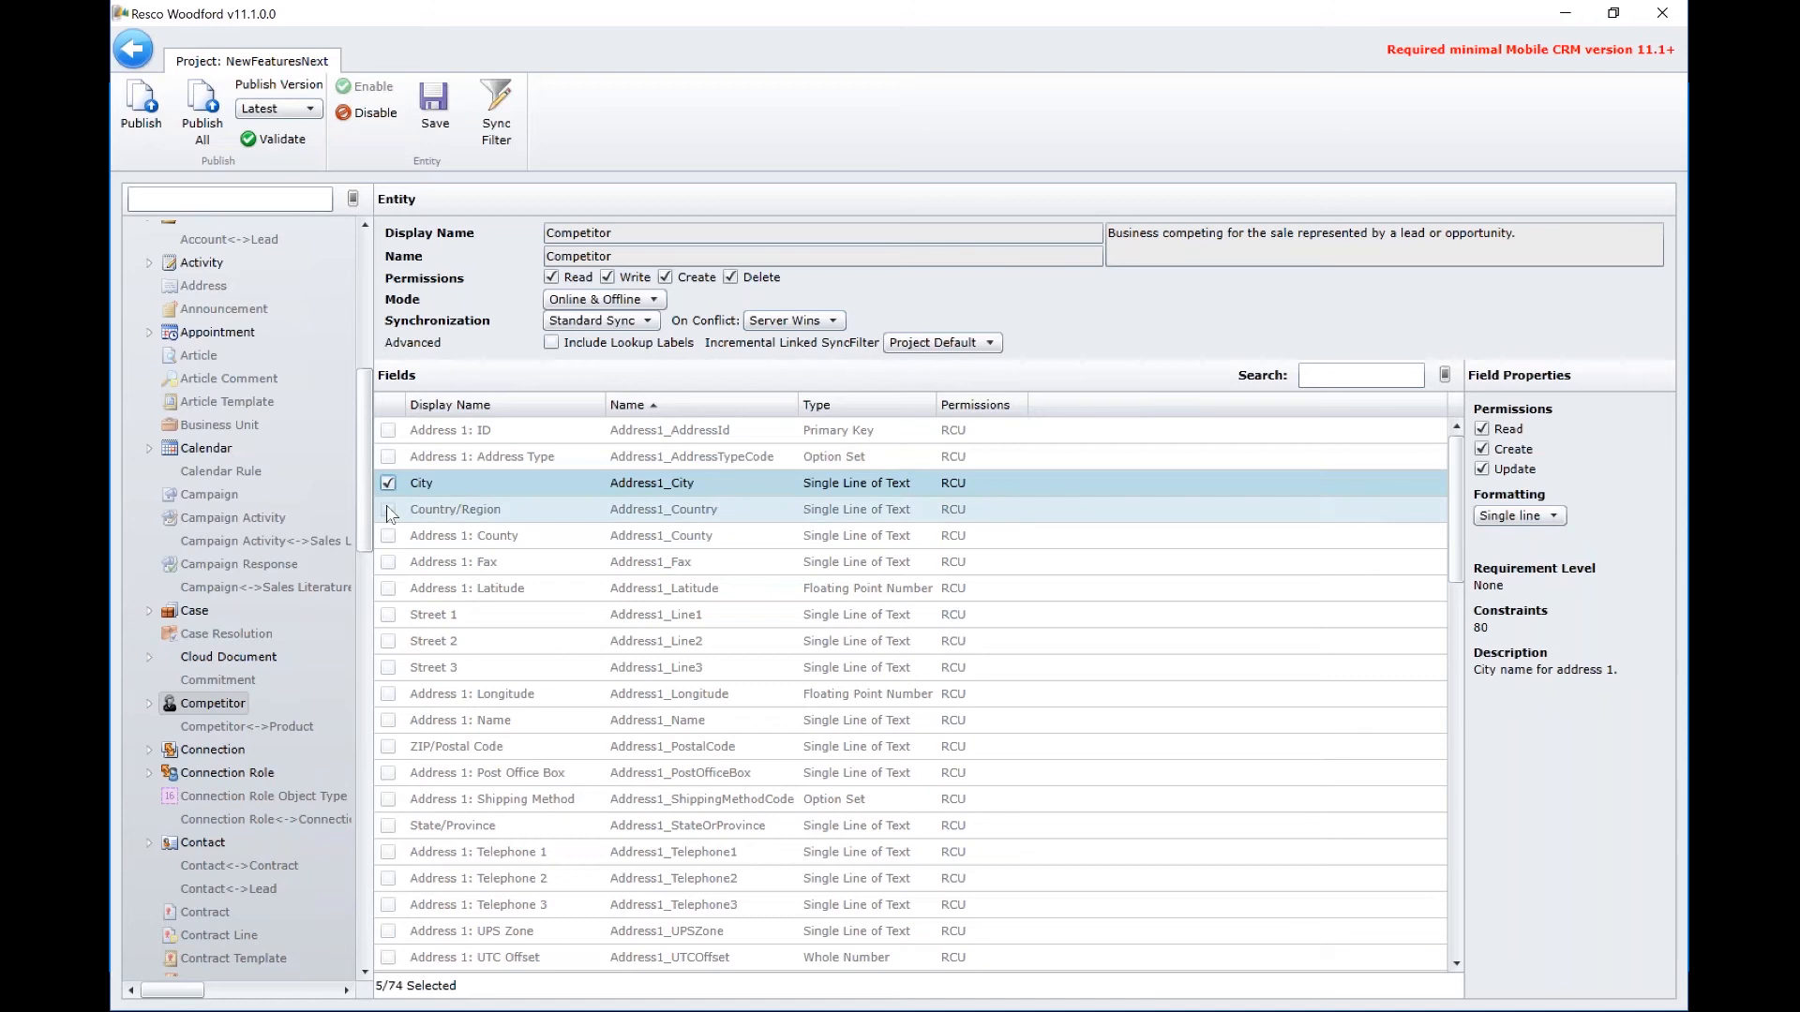
pyautogui.click(388, 509)
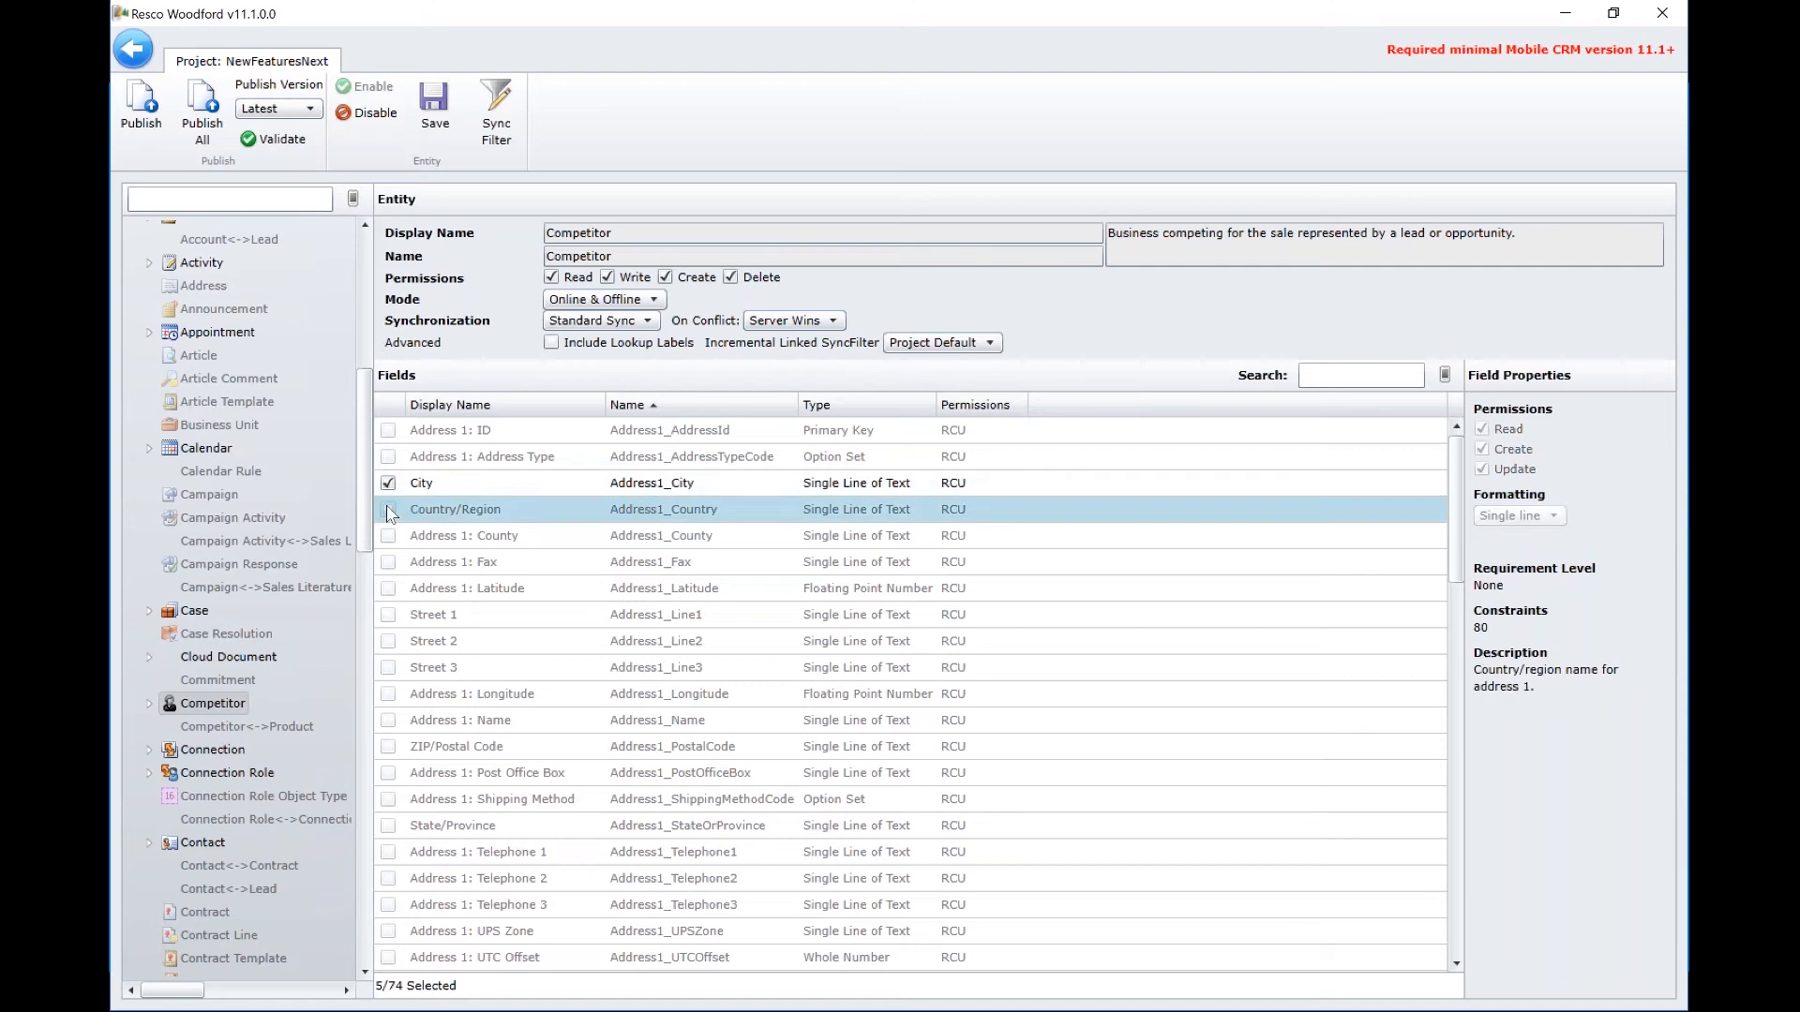
pyautogui.click(388, 615)
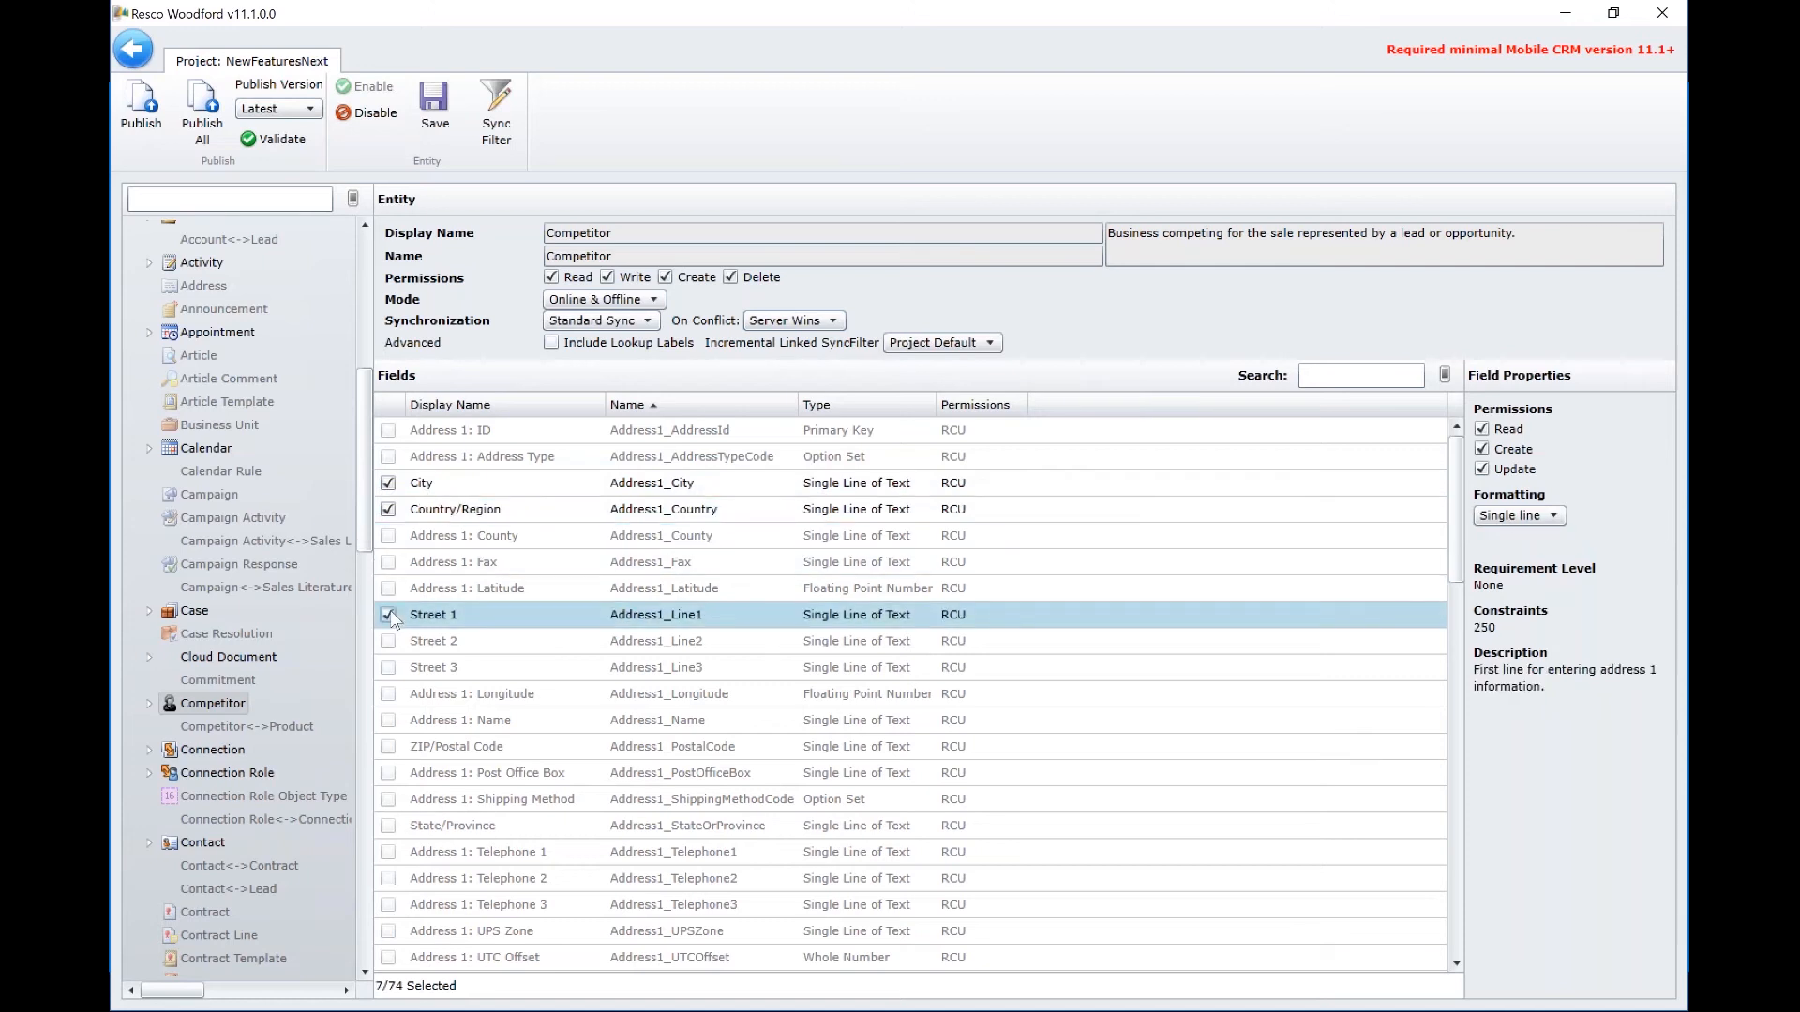
pyautogui.click(388, 747)
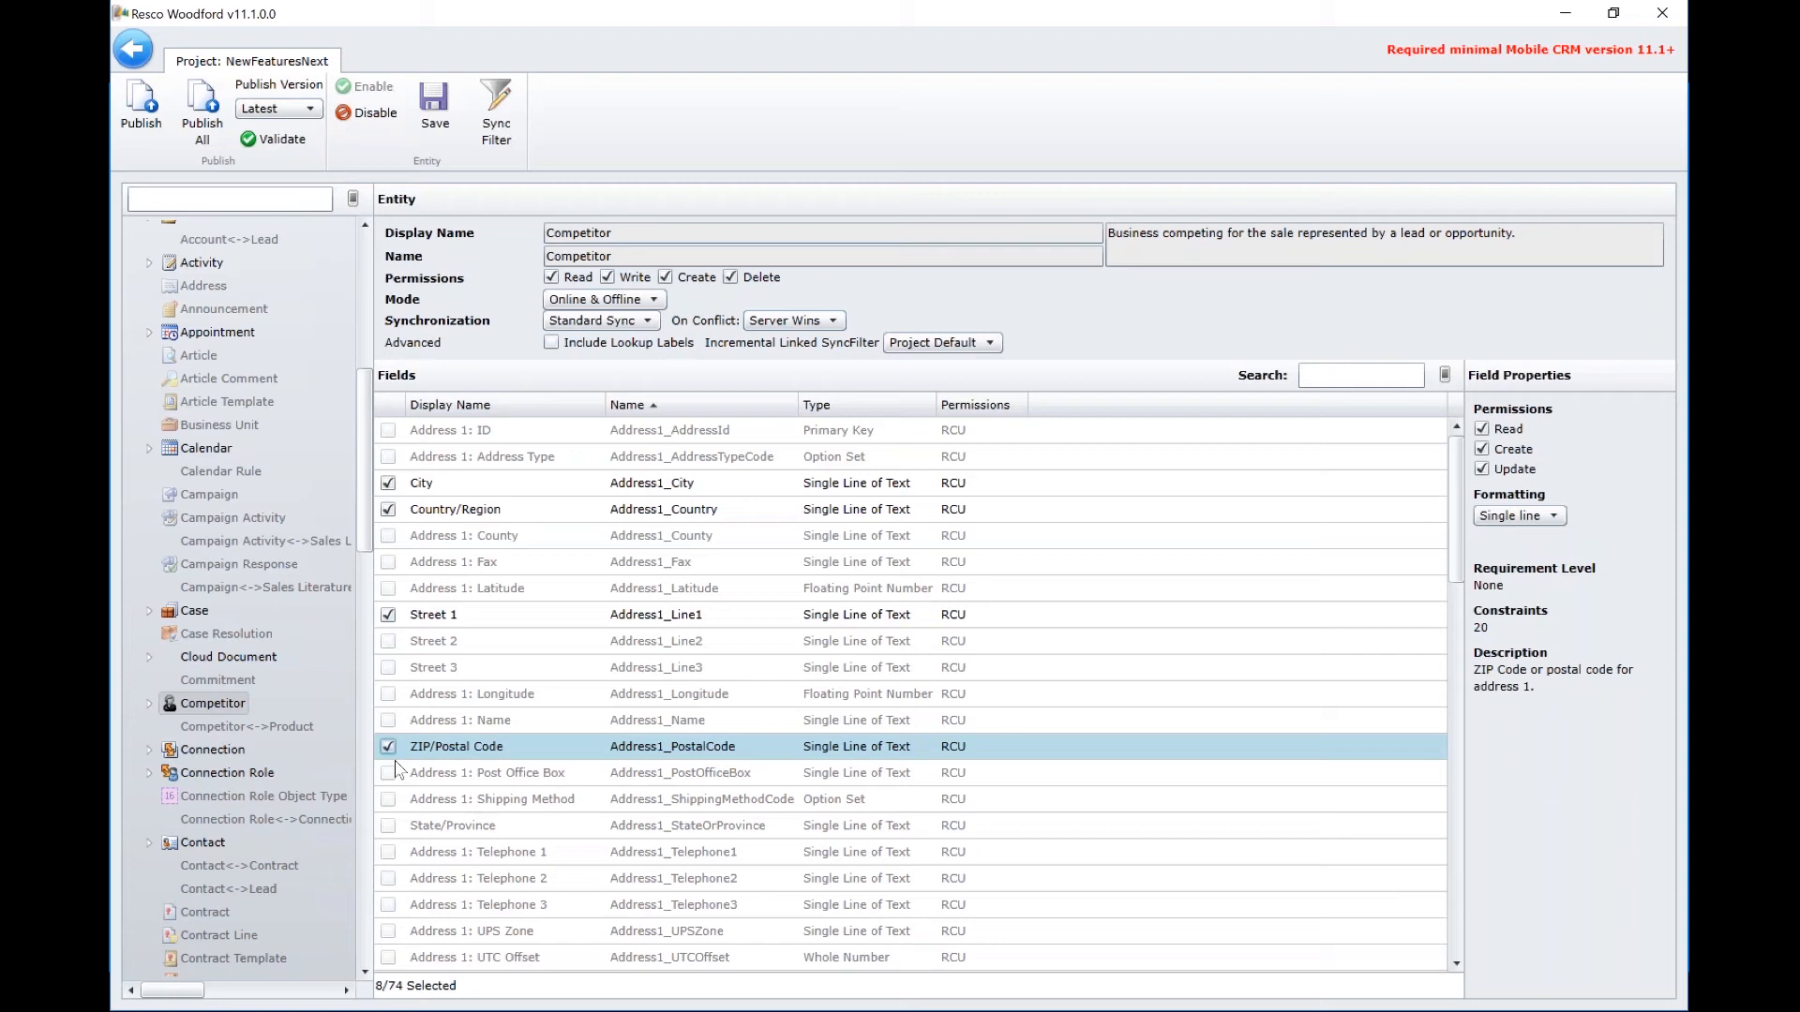
pyautogui.click(388, 826)
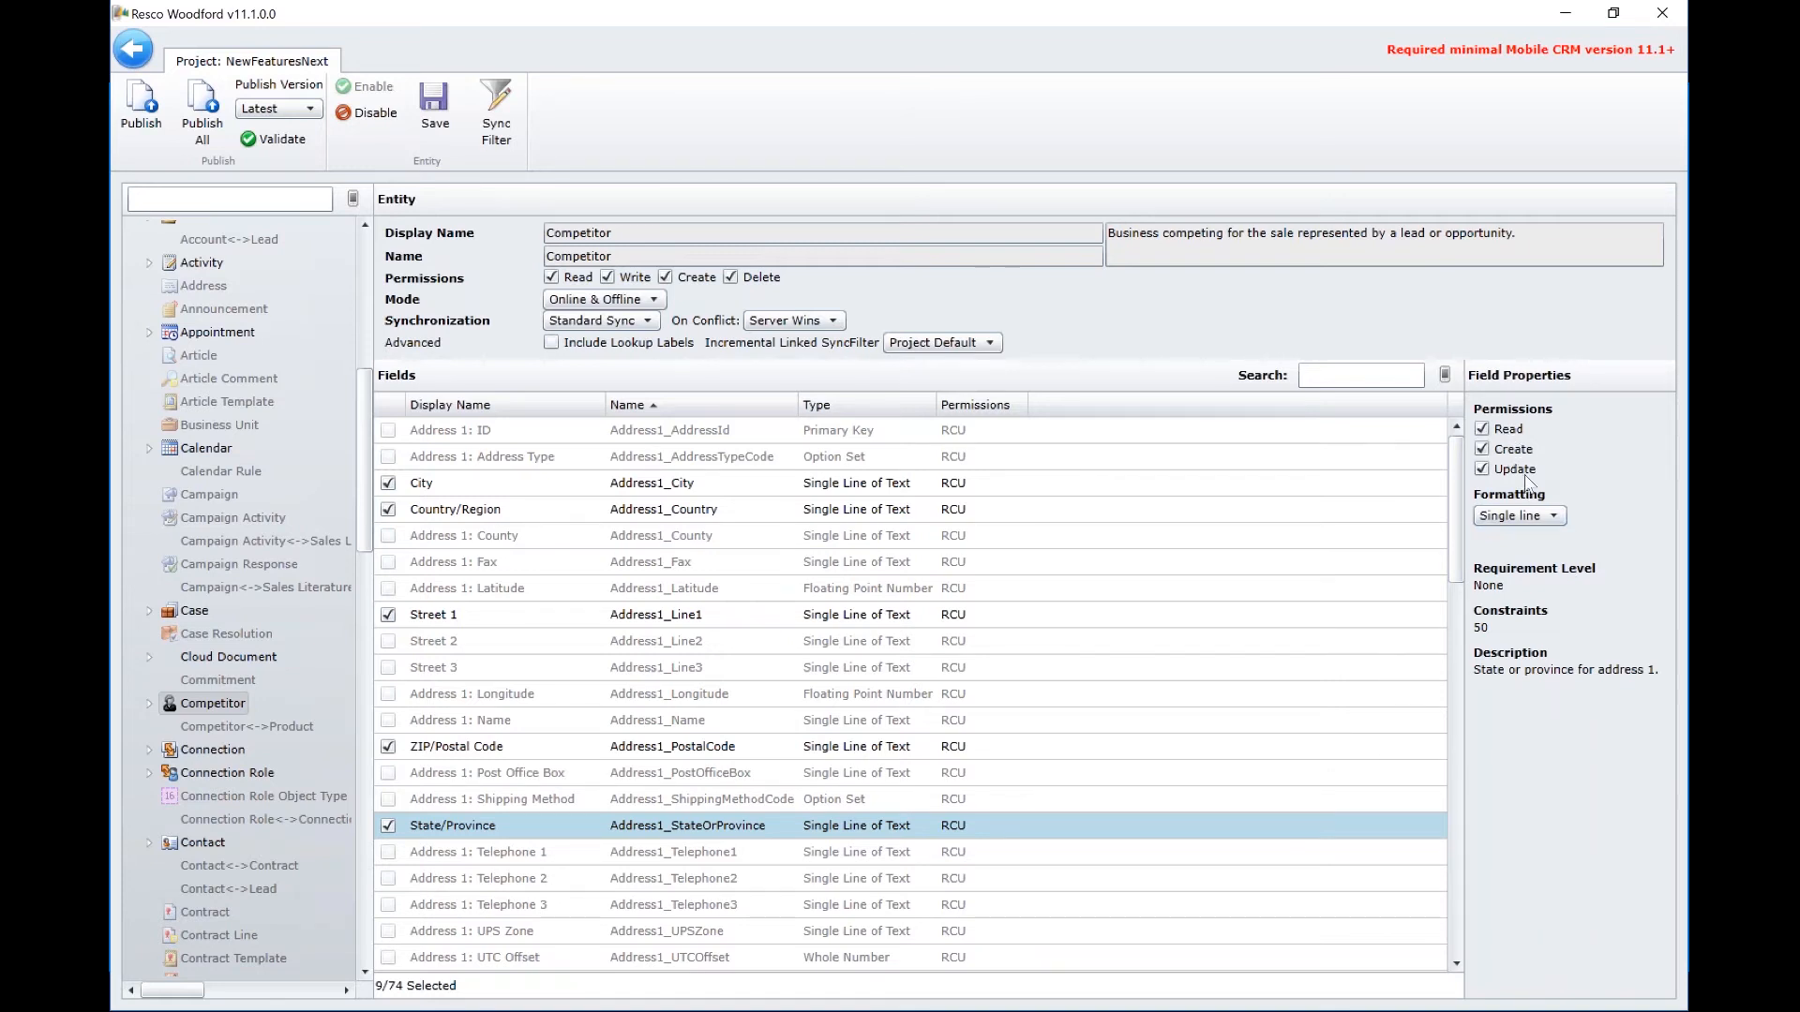
# Check the formatting options of the State/Province field and save the Competitor entity
pyautogui.click(1556, 515)
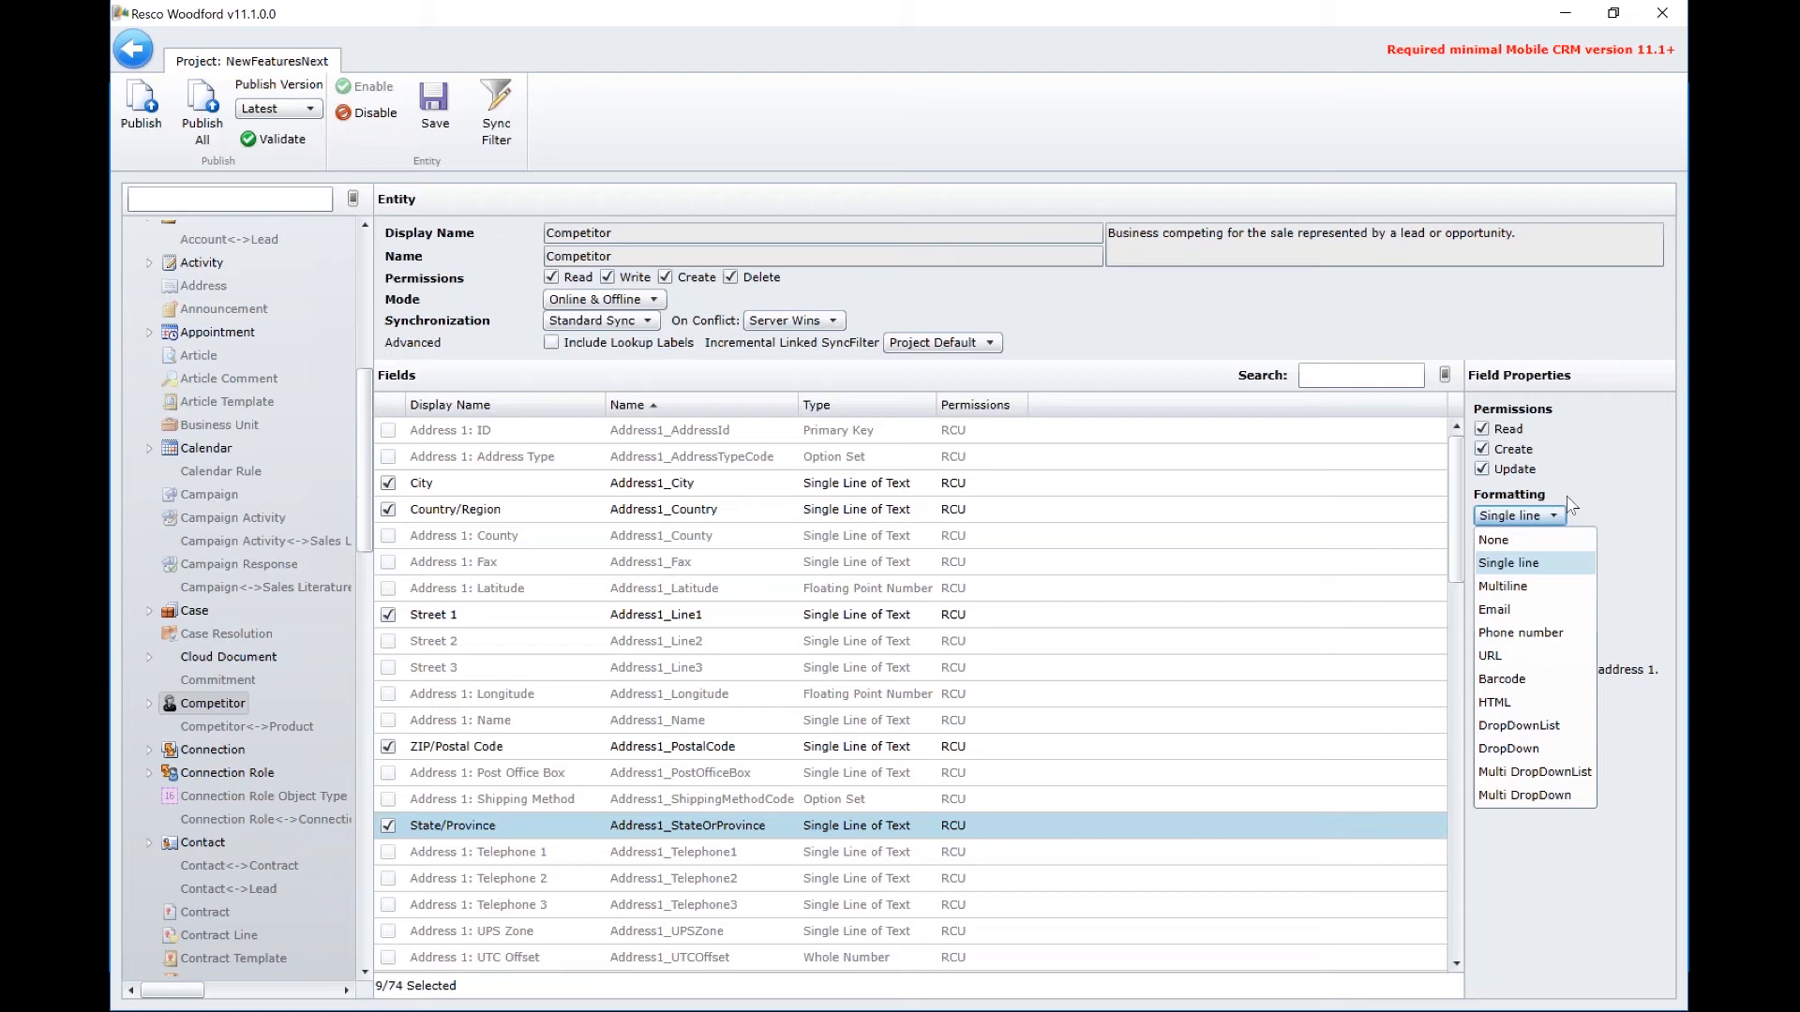
pyautogui.click(1625, 487)
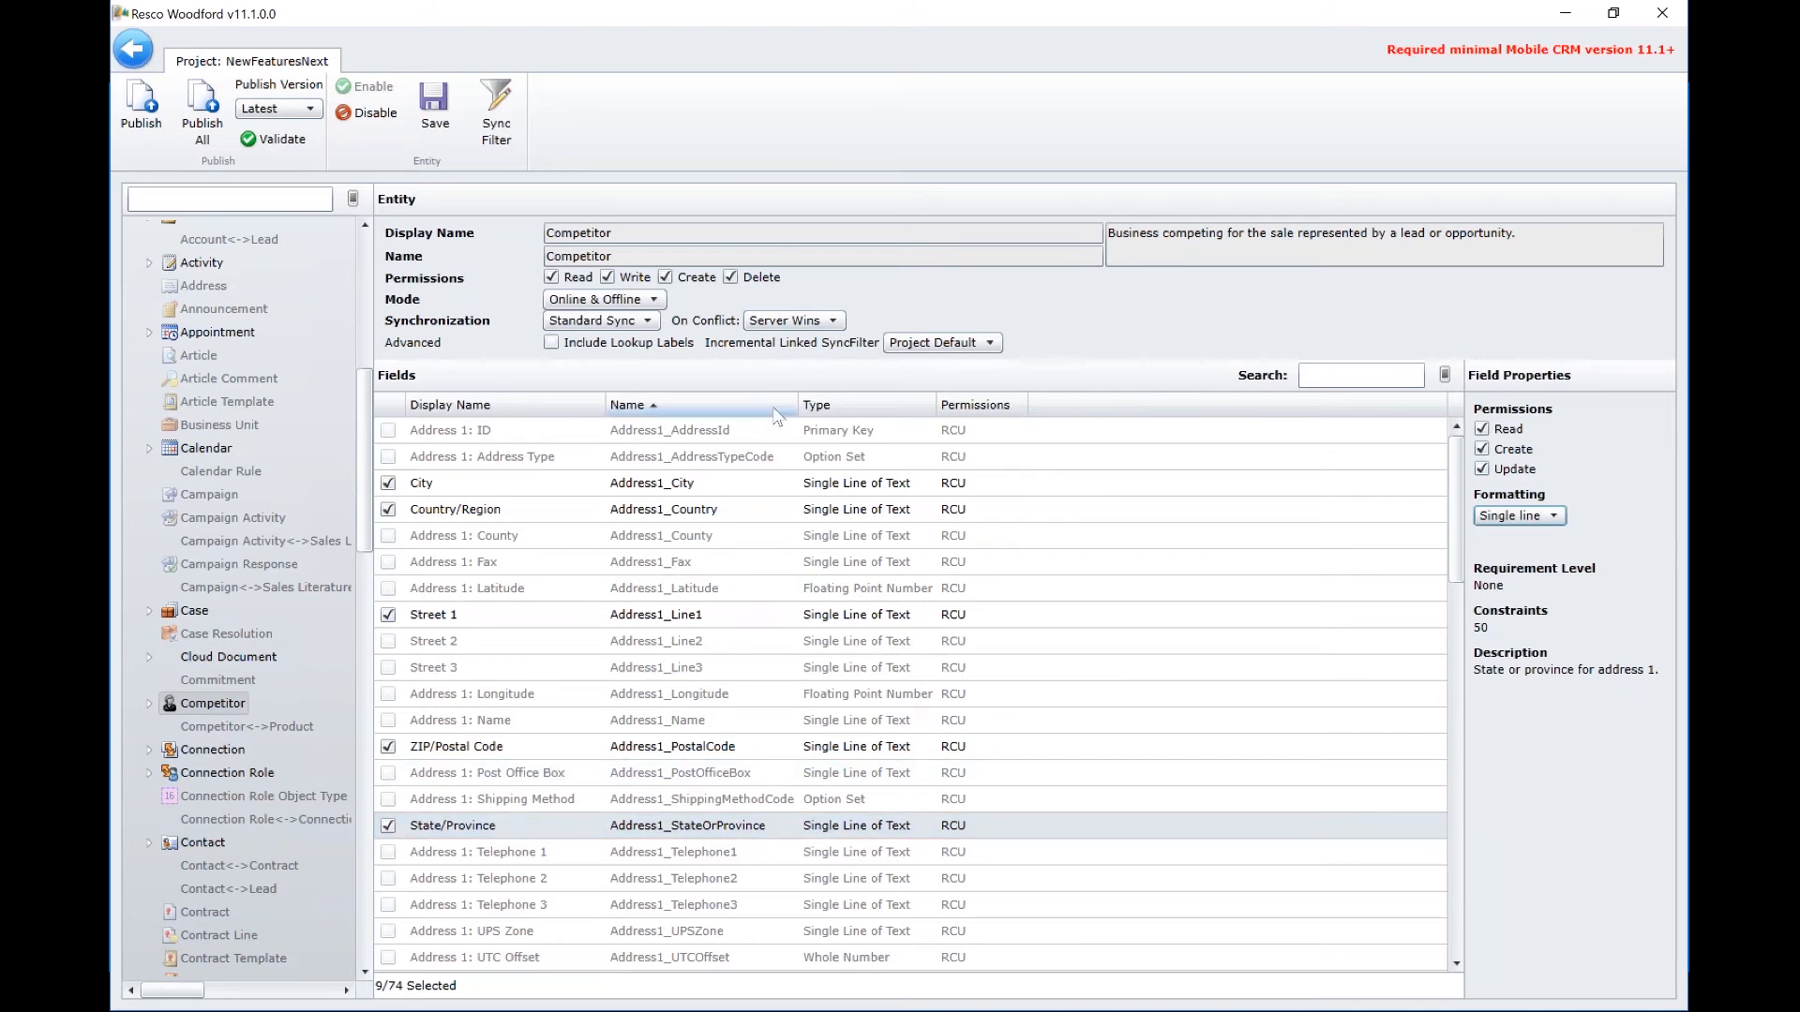
pyautogui.click(437, 108)
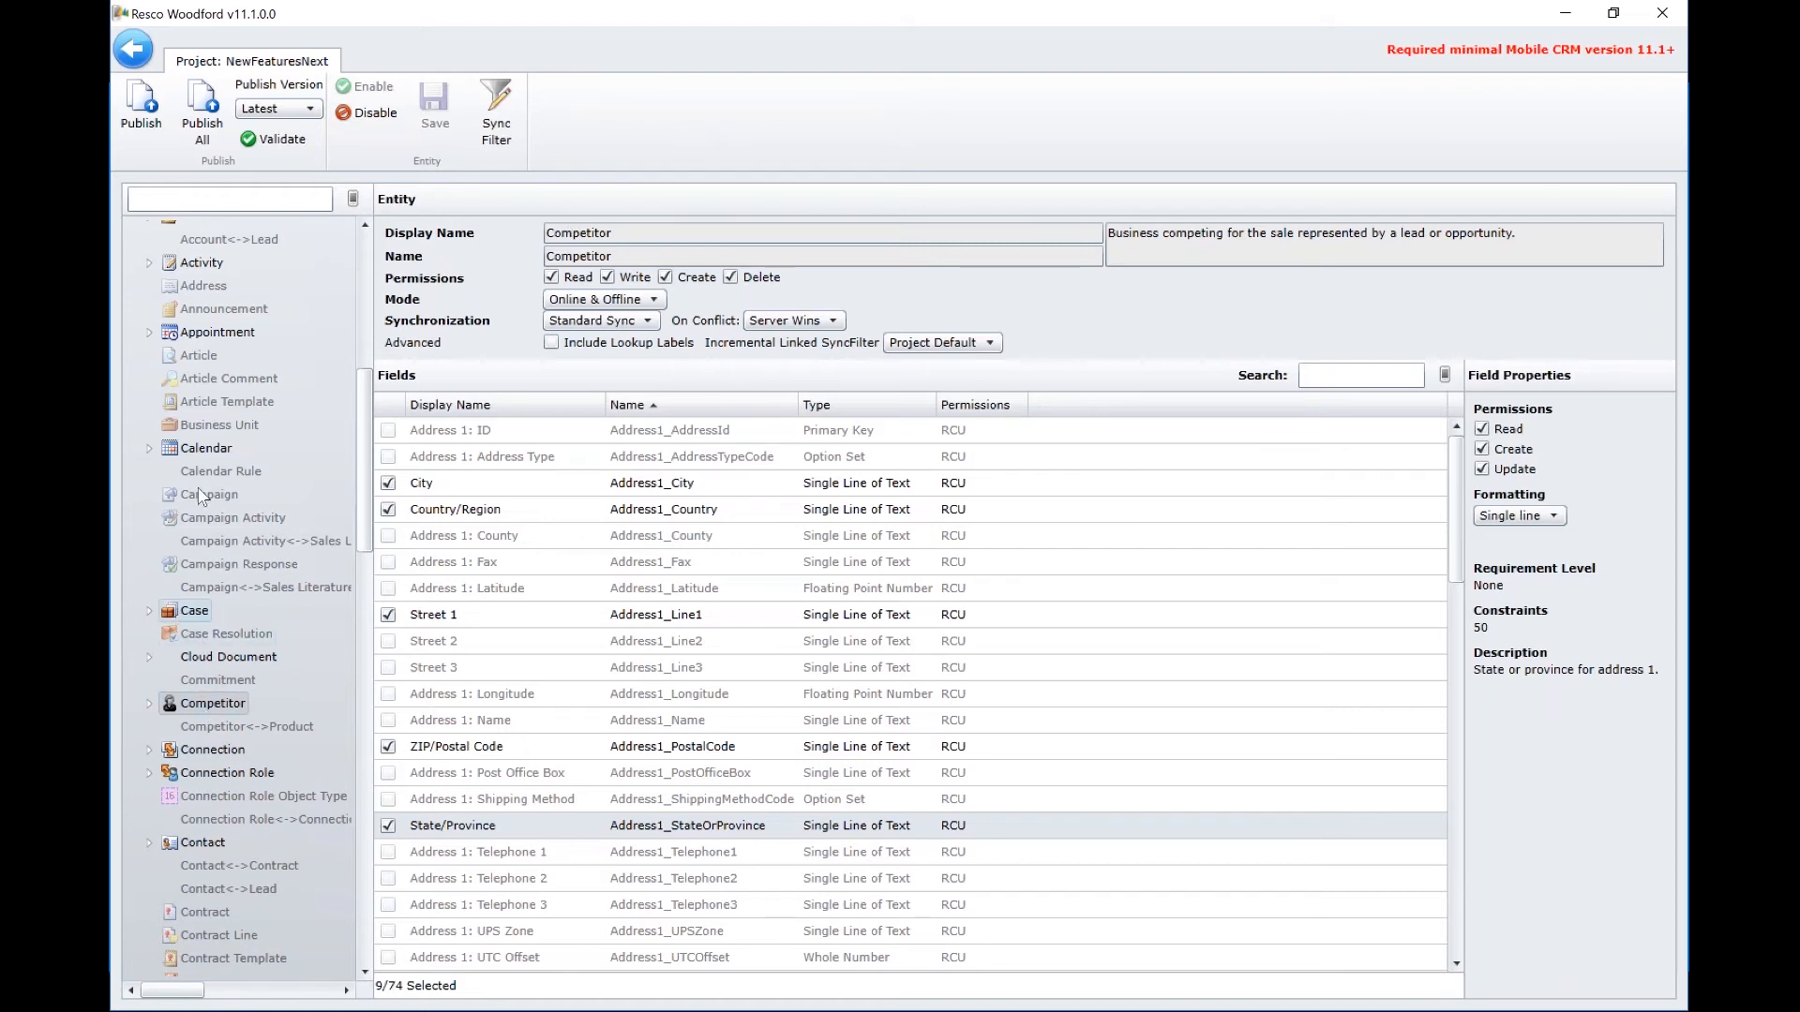
# Try a sync filter on the Competitor entity with the condition Modified On set to Last Year
pyautogui.click(206, 449)
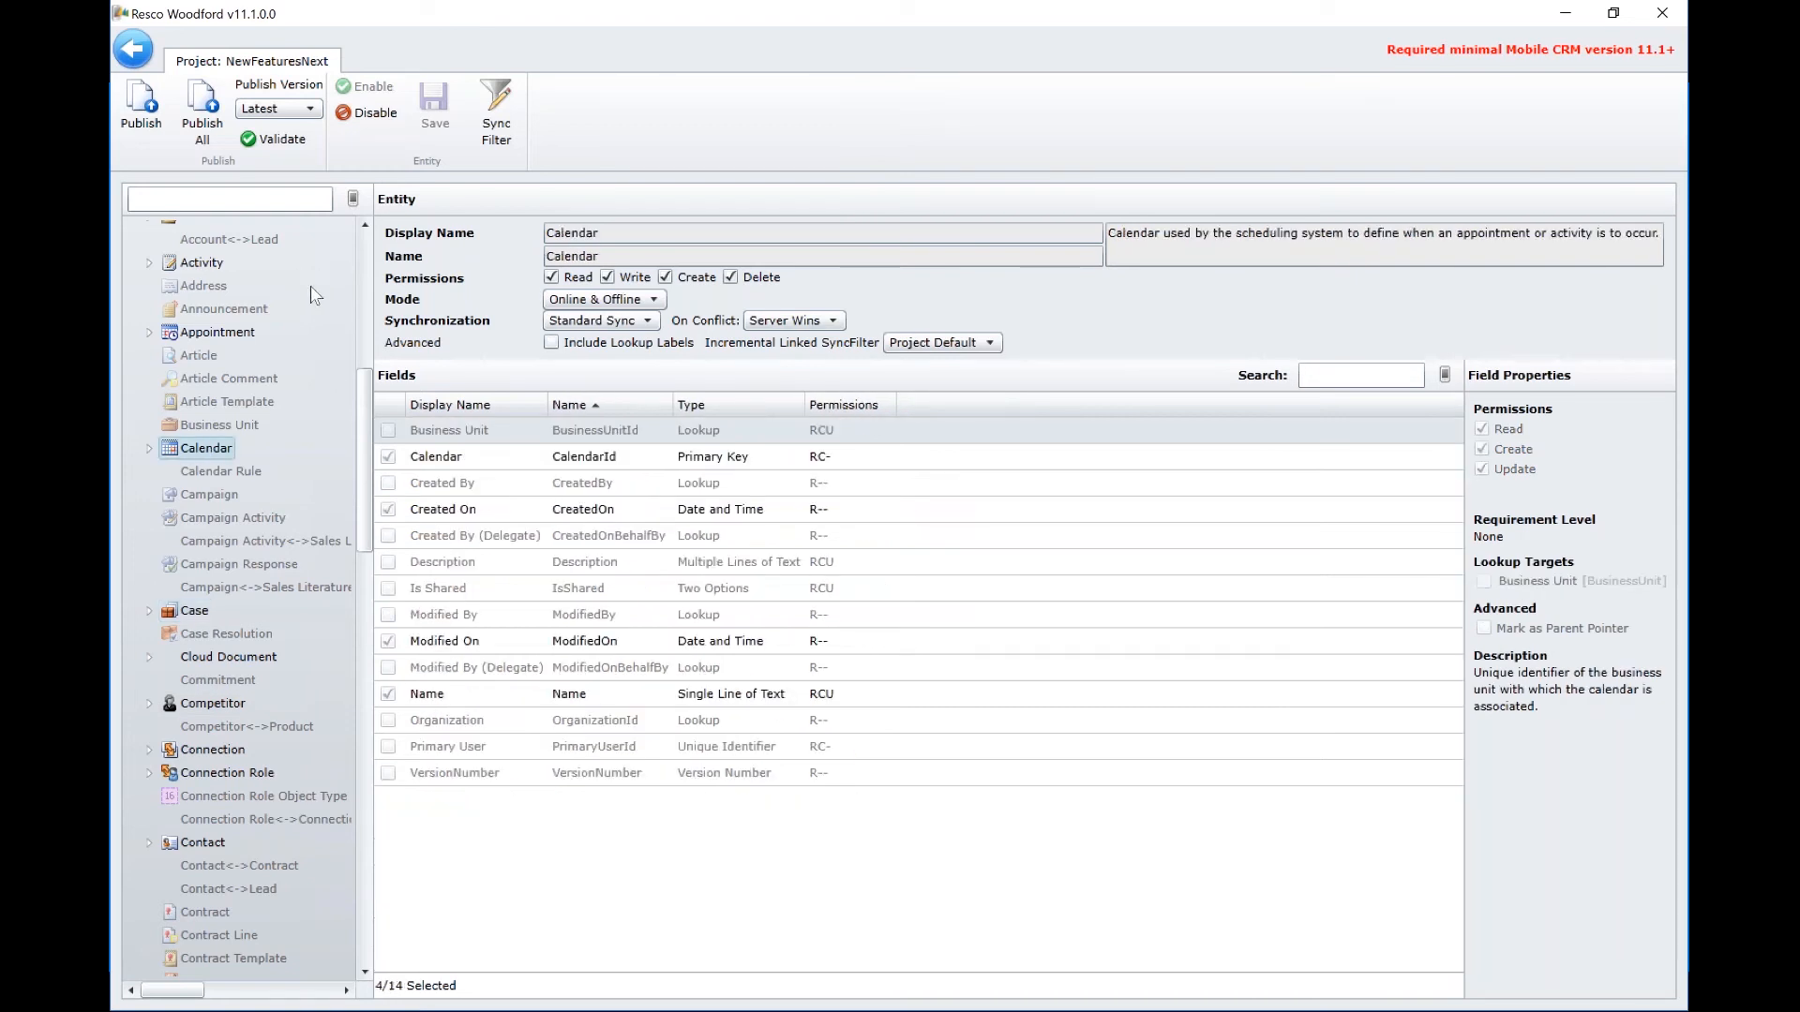
pyautogui.click(211, 705)
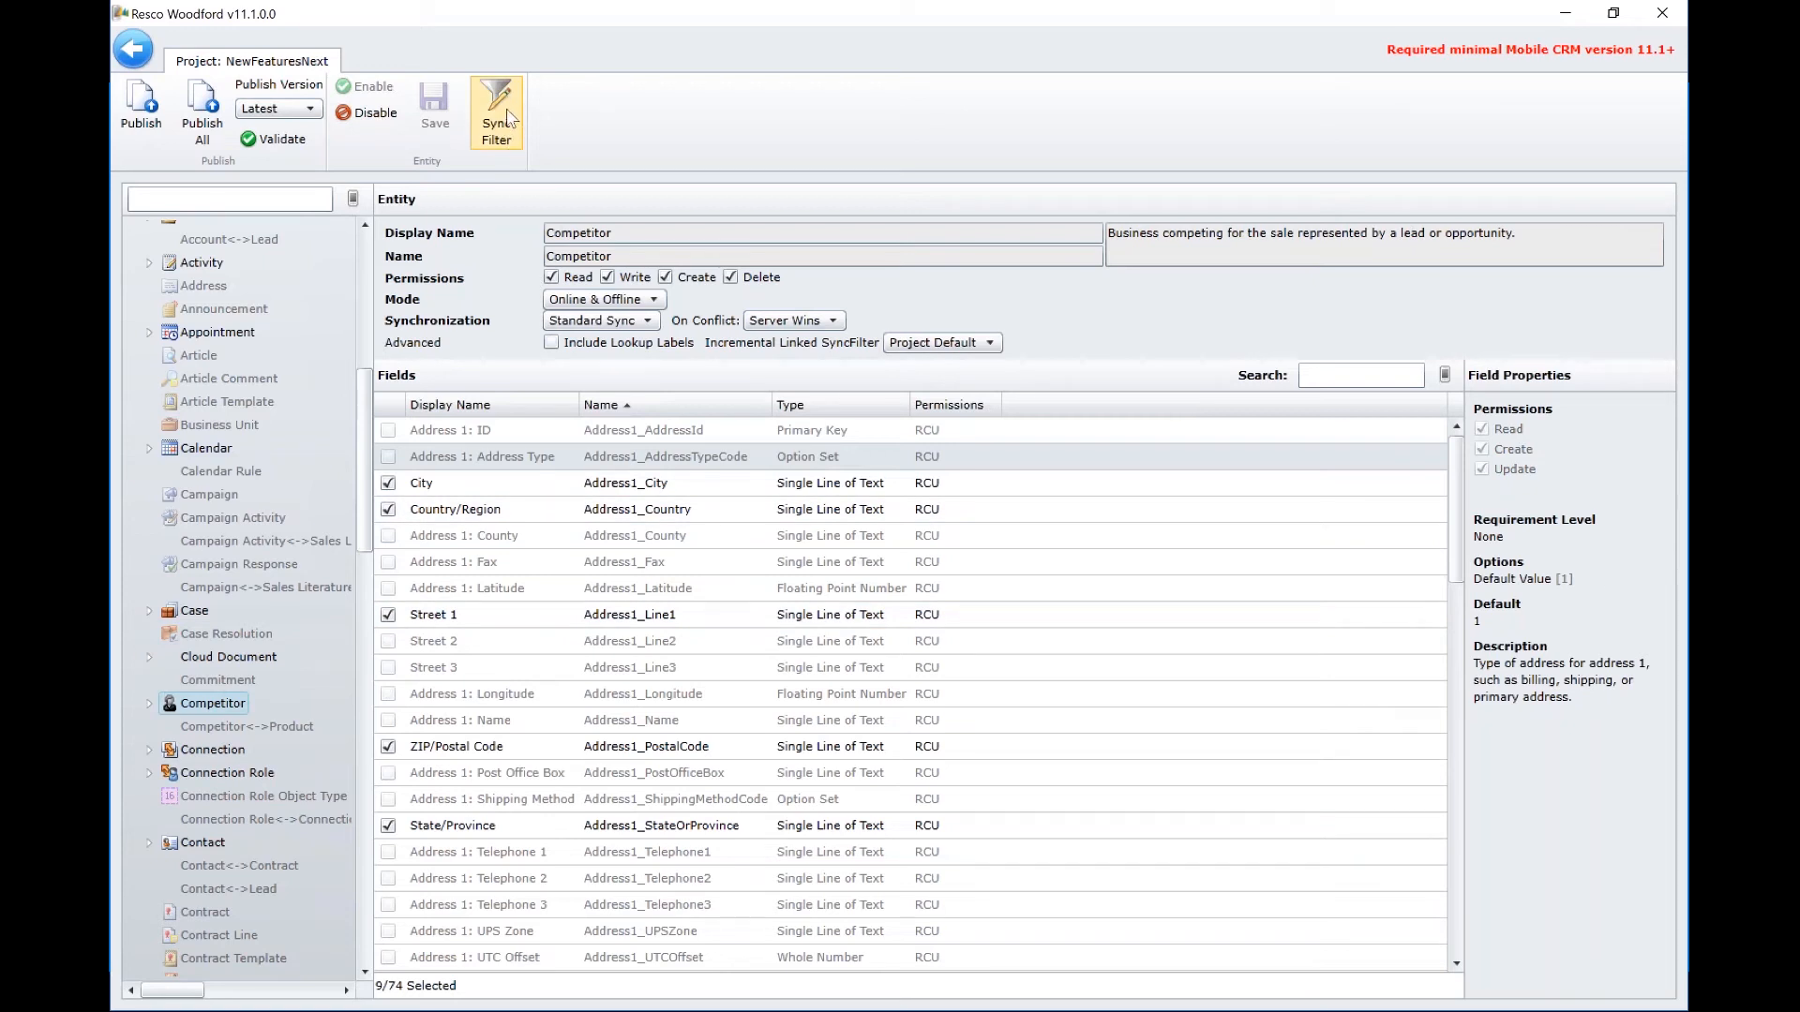
pyautogui.click(509, 116)
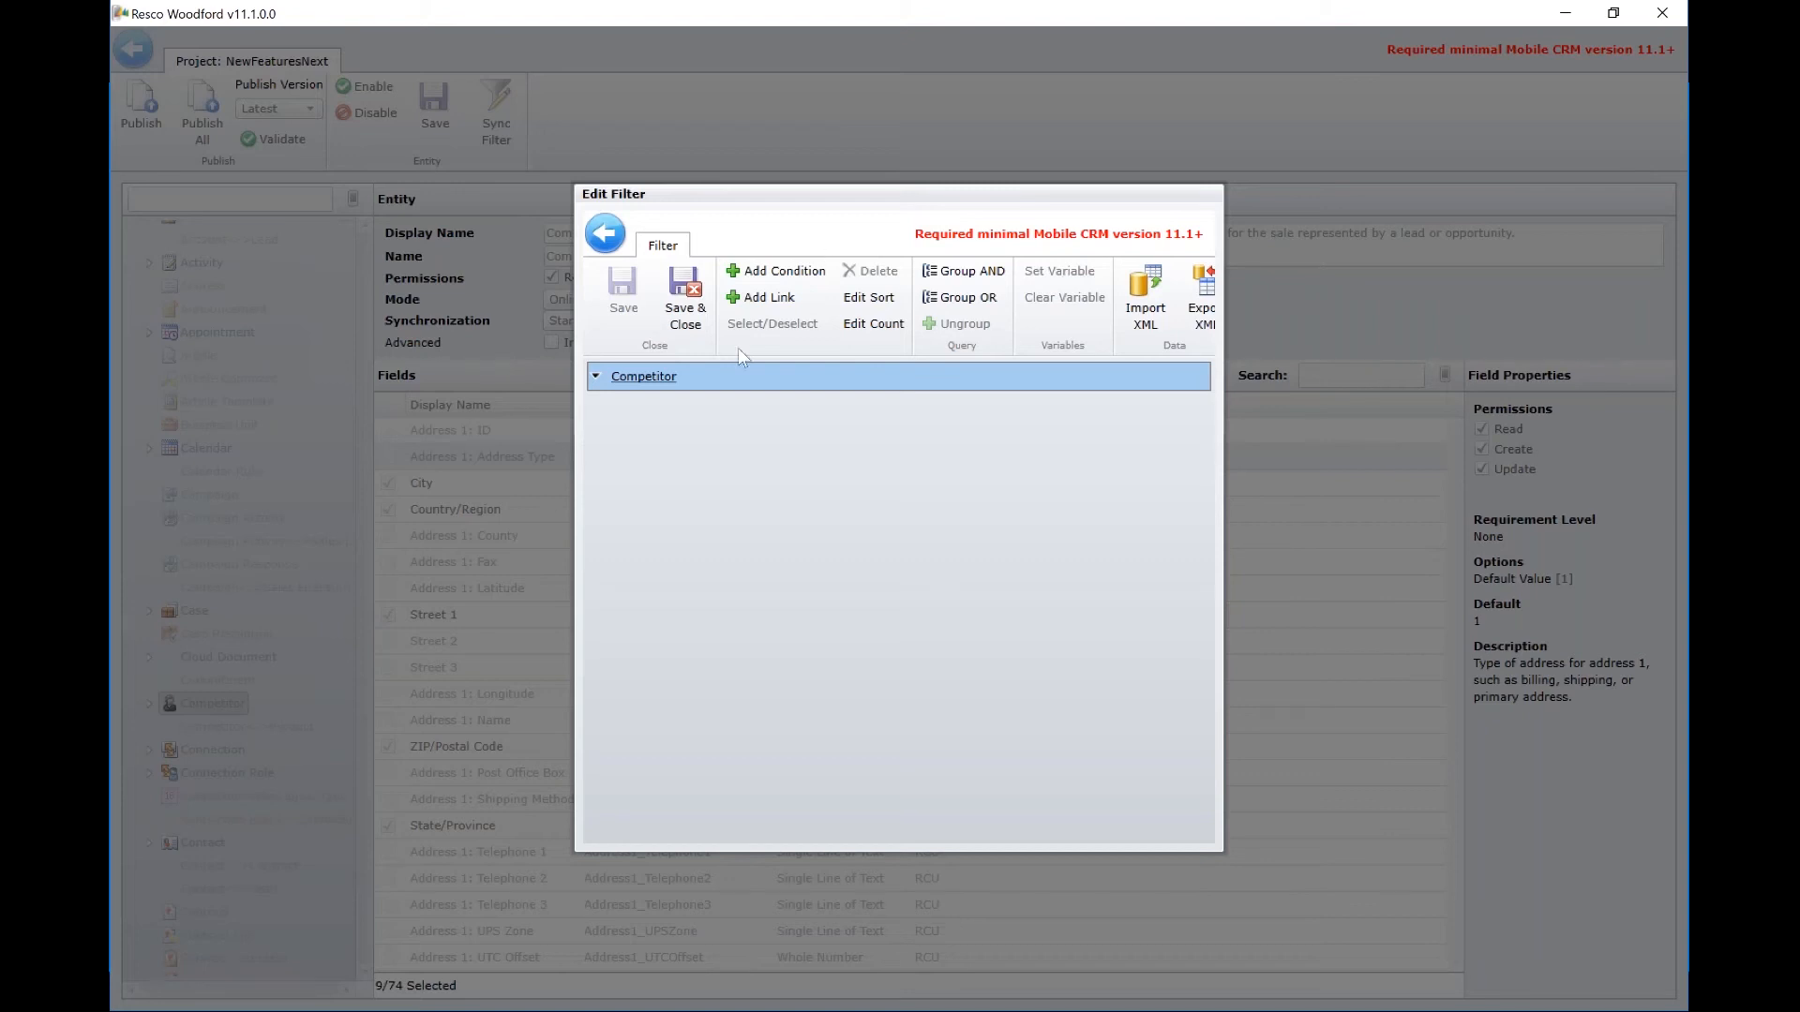
pyautogui.click(767, 274)
pyautogui.click(656, 407)
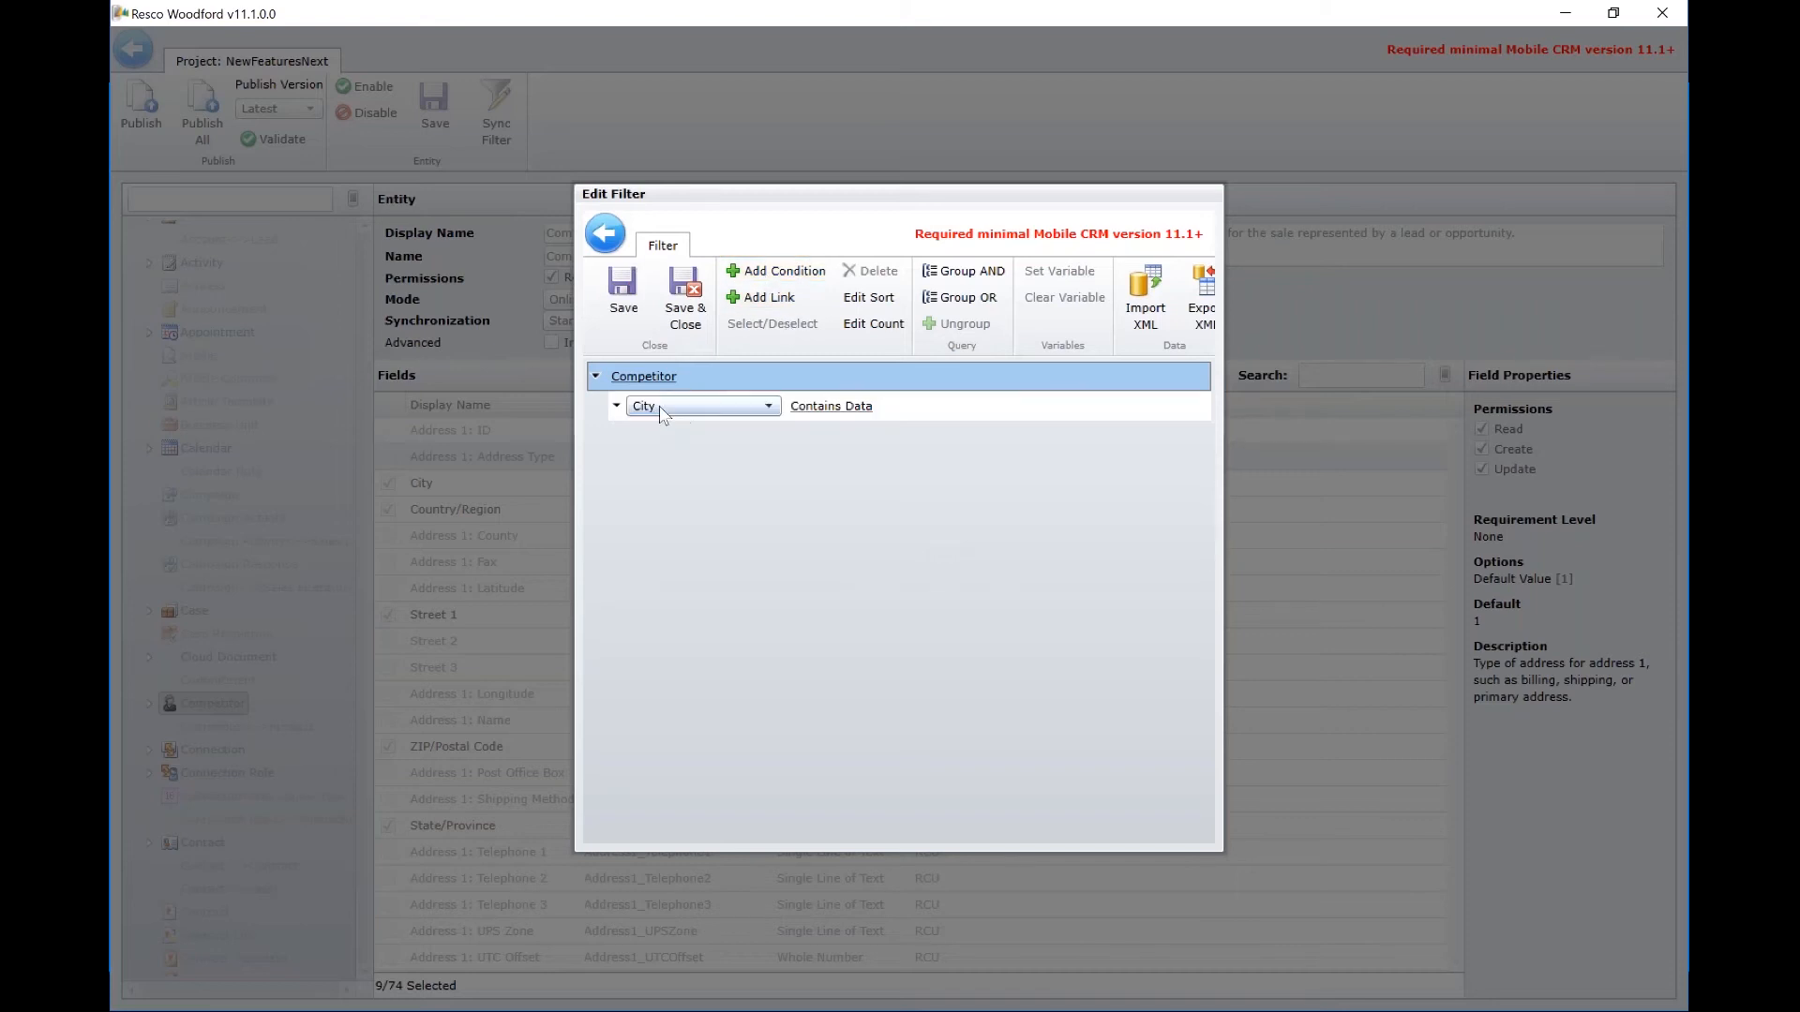
pyautogui.click(661, 409)
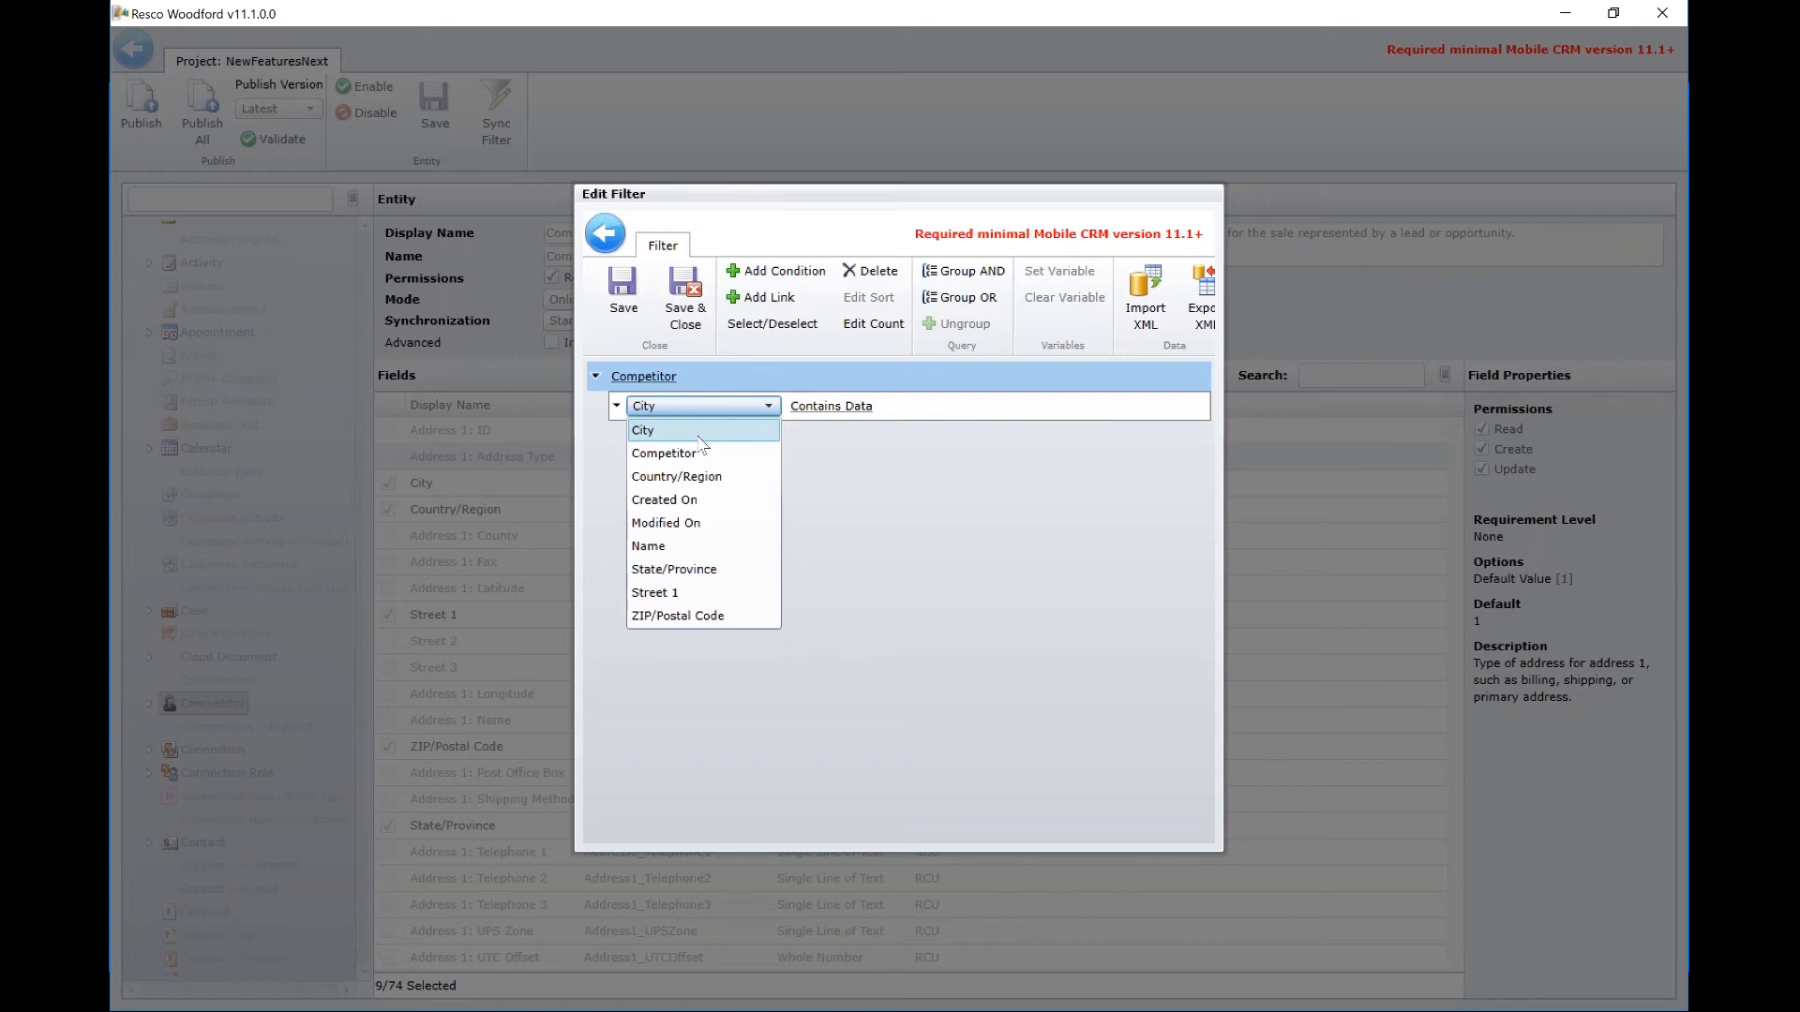
pyautogui.click(663, 523)
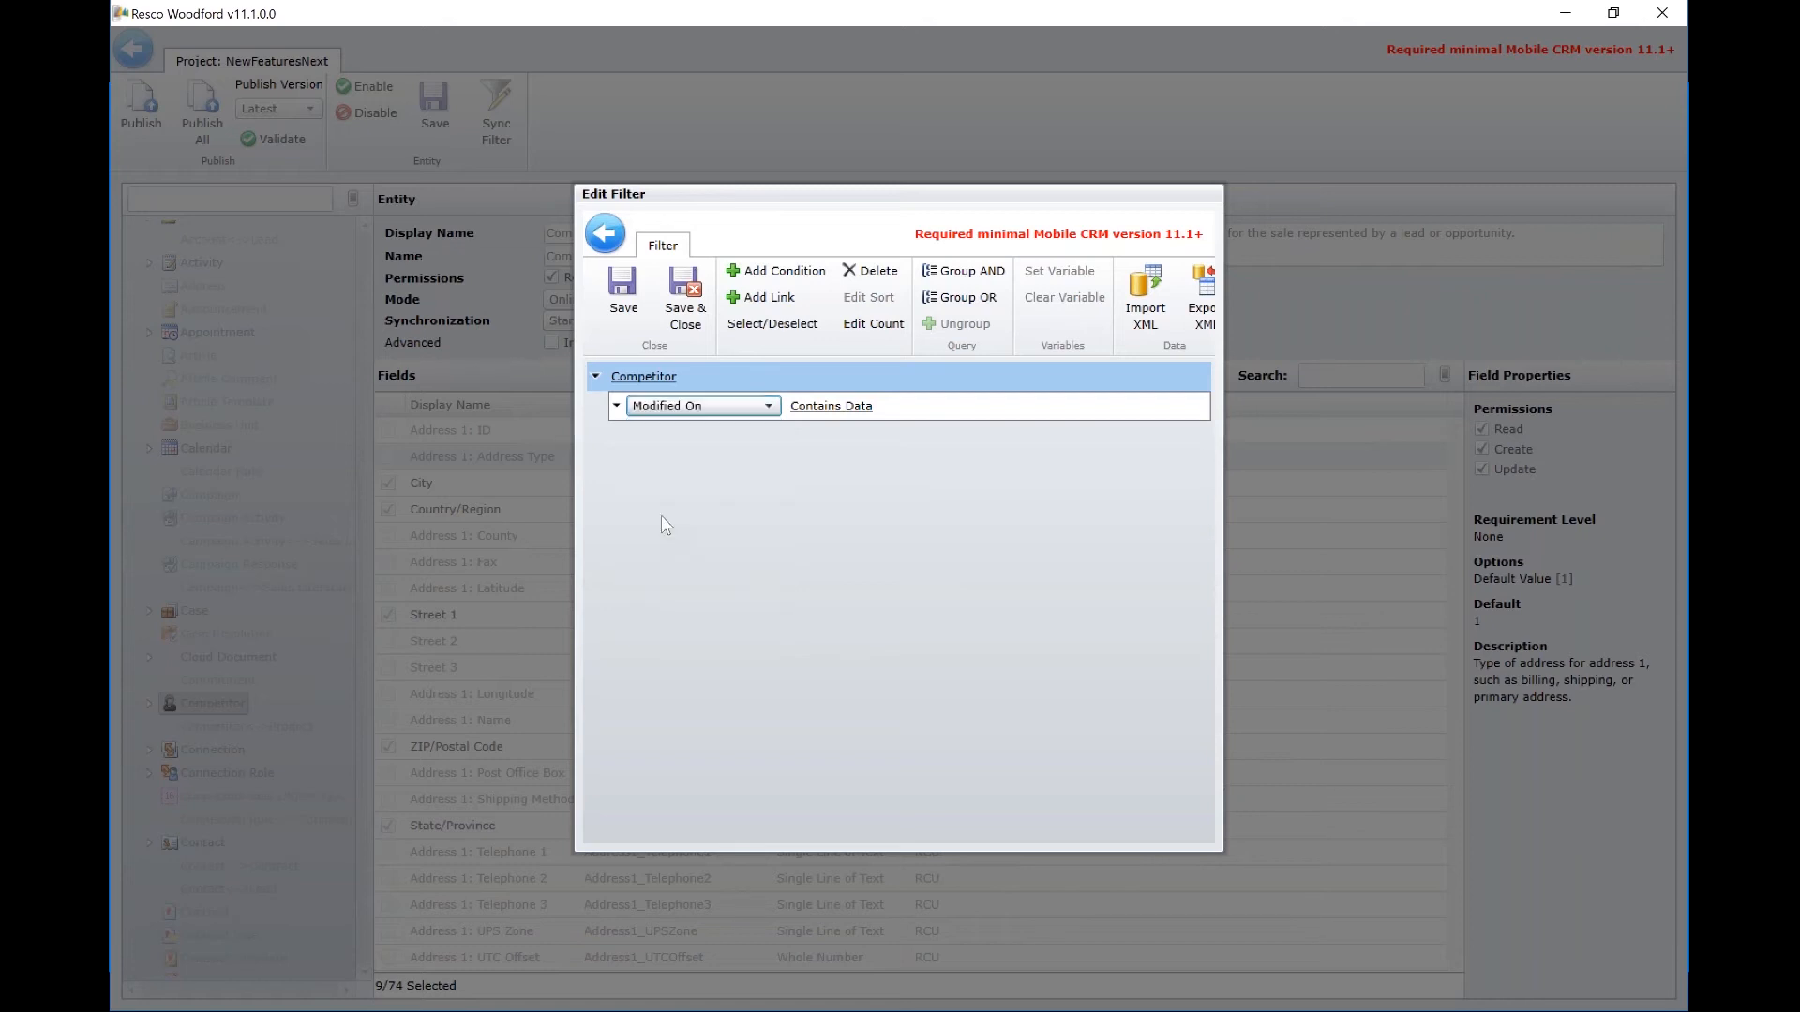
pyautogui.click(871, 415)
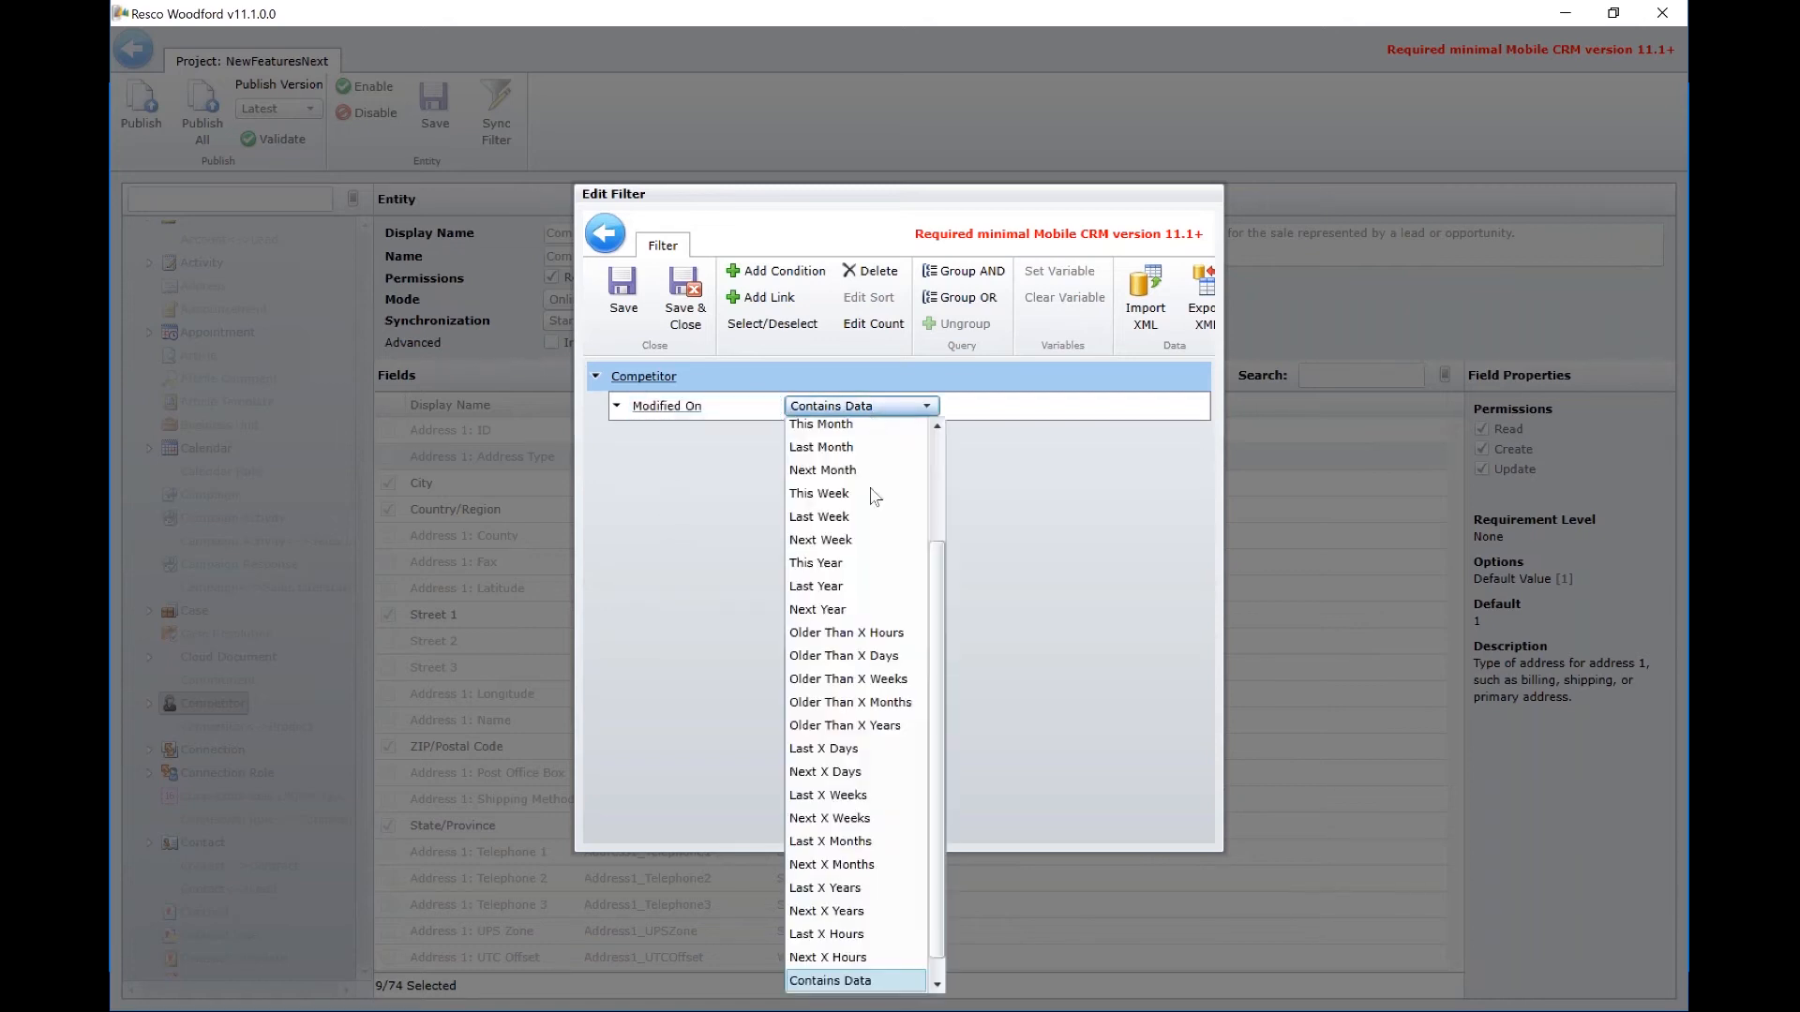
pyautogui.click(834, 586)
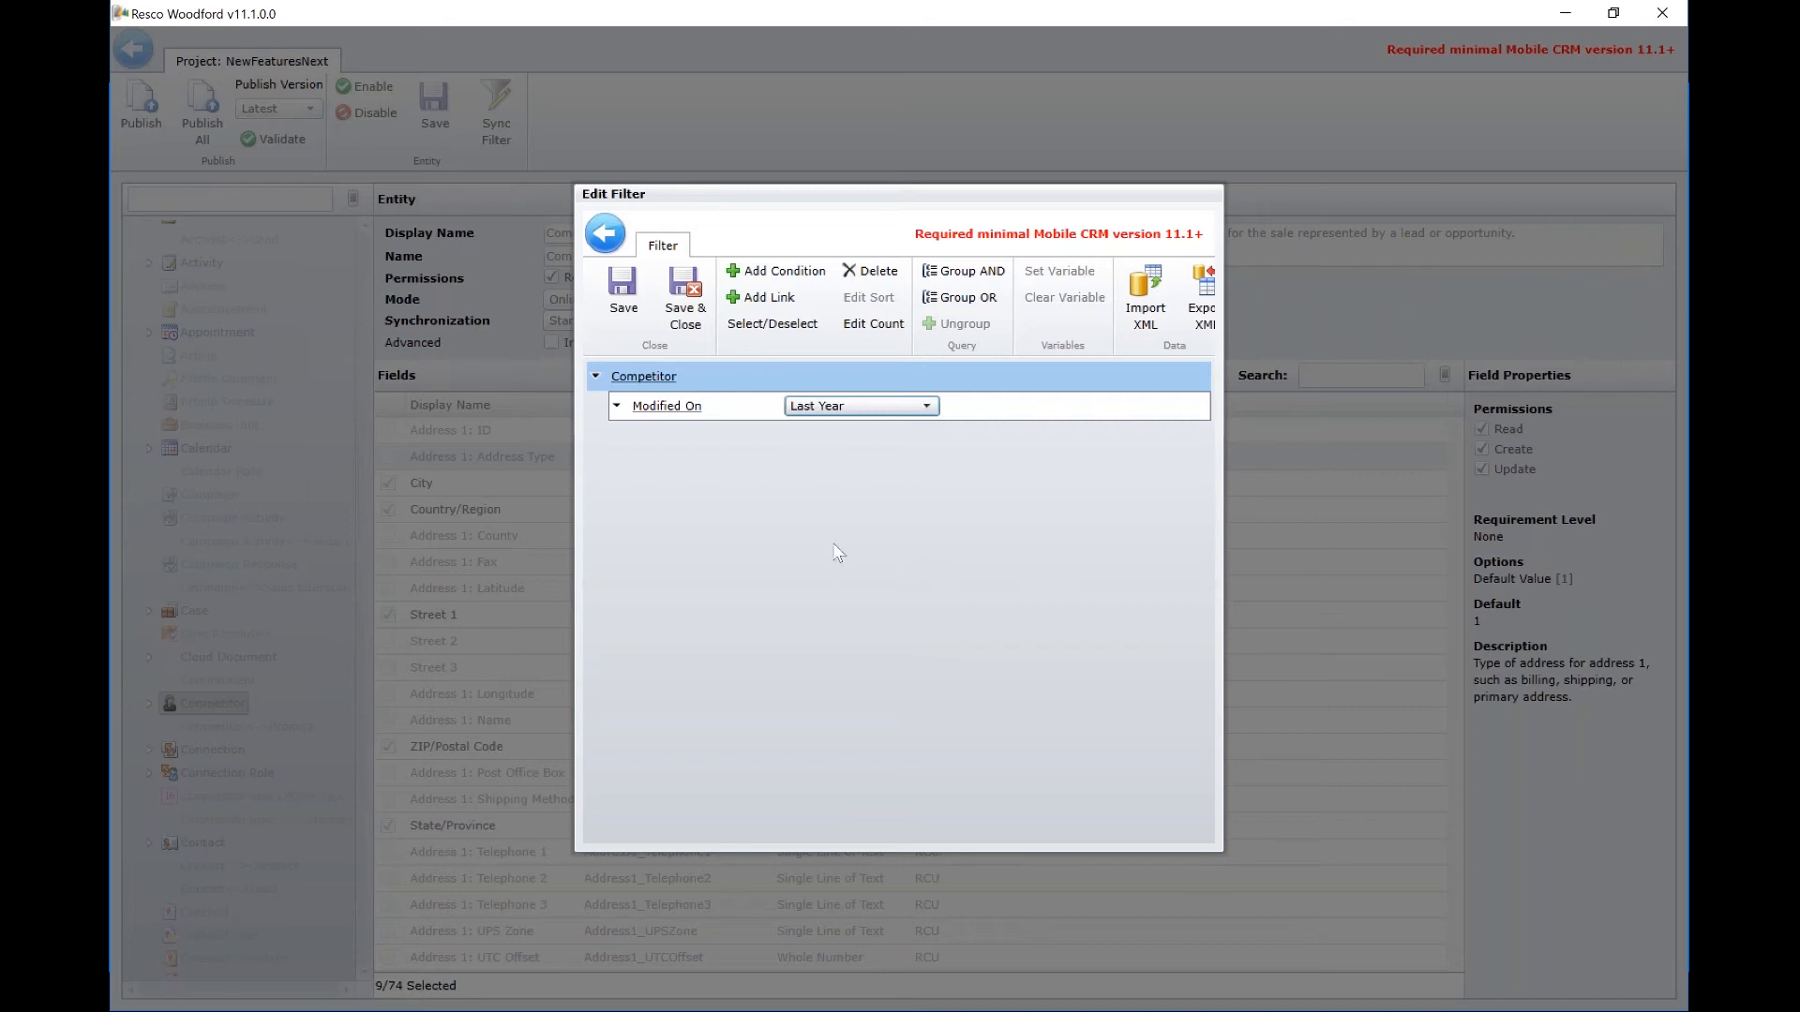
# Delete the Modified On condition and close the Competitor sync filter without saving
pyautogui.click(616, 406)
pyautogui.click(647, 460)
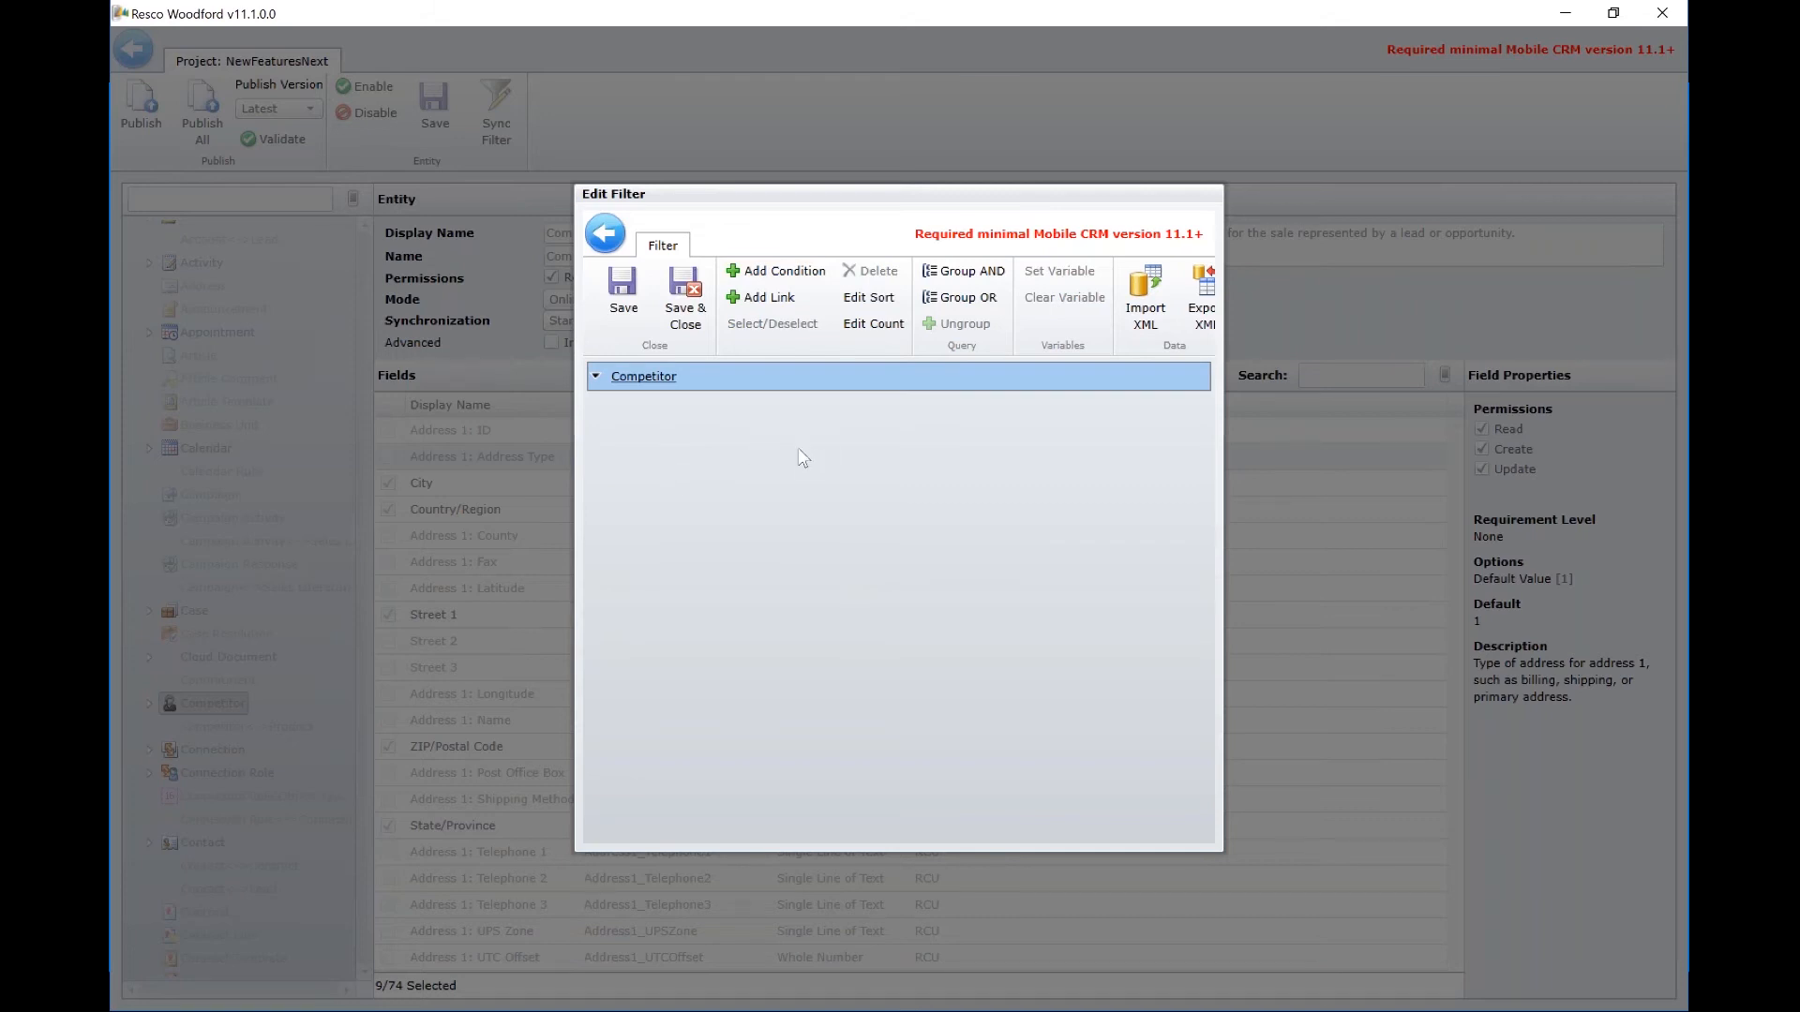
pyautogui.click(608, 236)
pyautogui.click(914, 601)
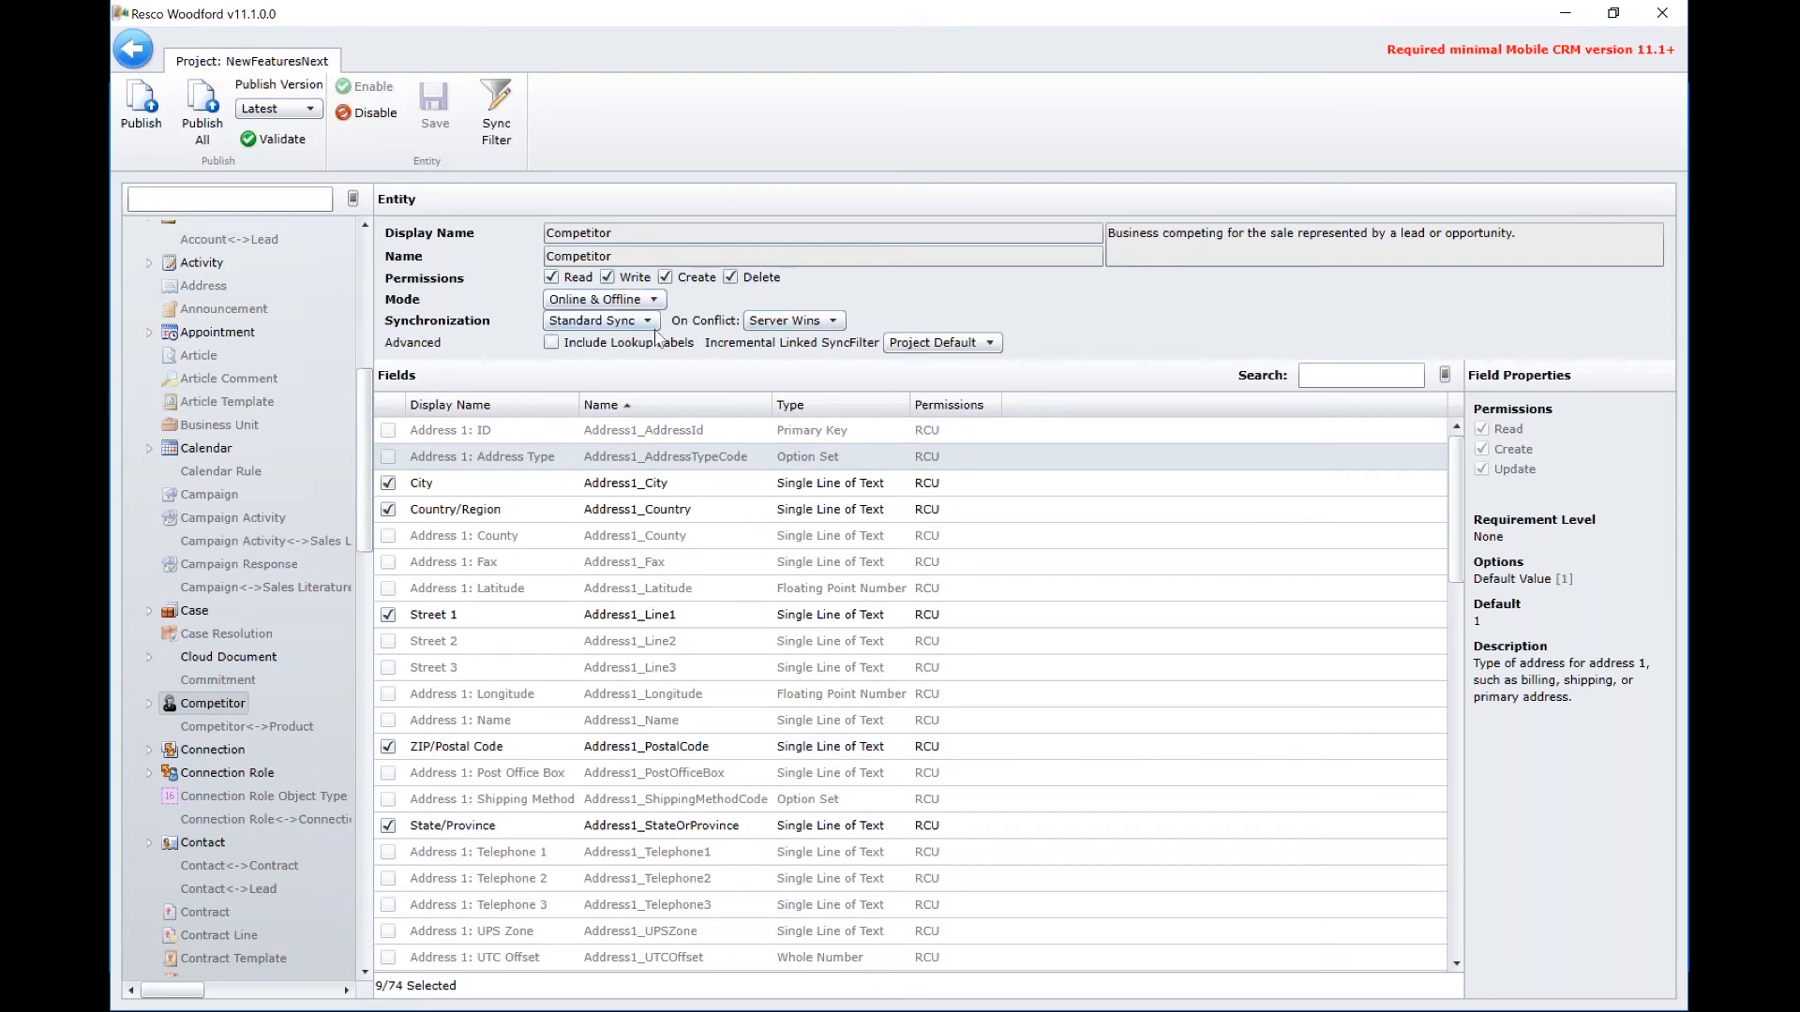
# Open the list of views belonging to the Competitor entity
pyautogui.click(150, 705)
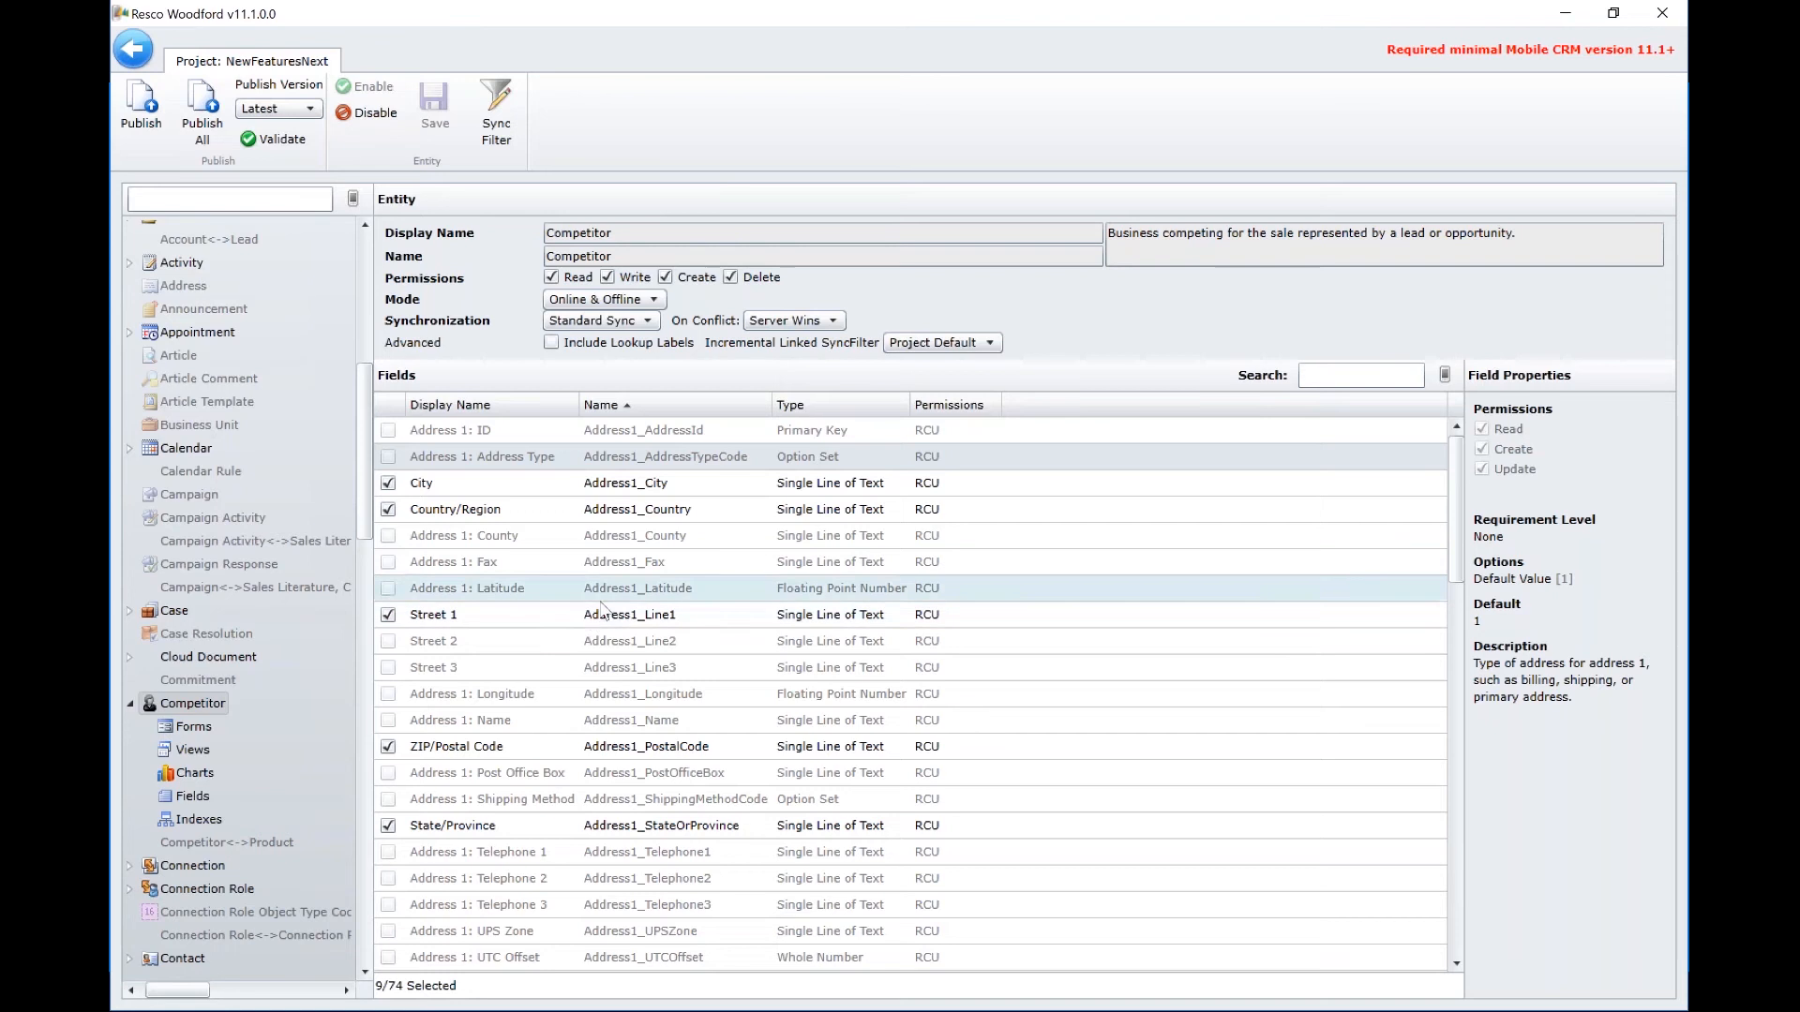
pyautogui.click(195, 754)
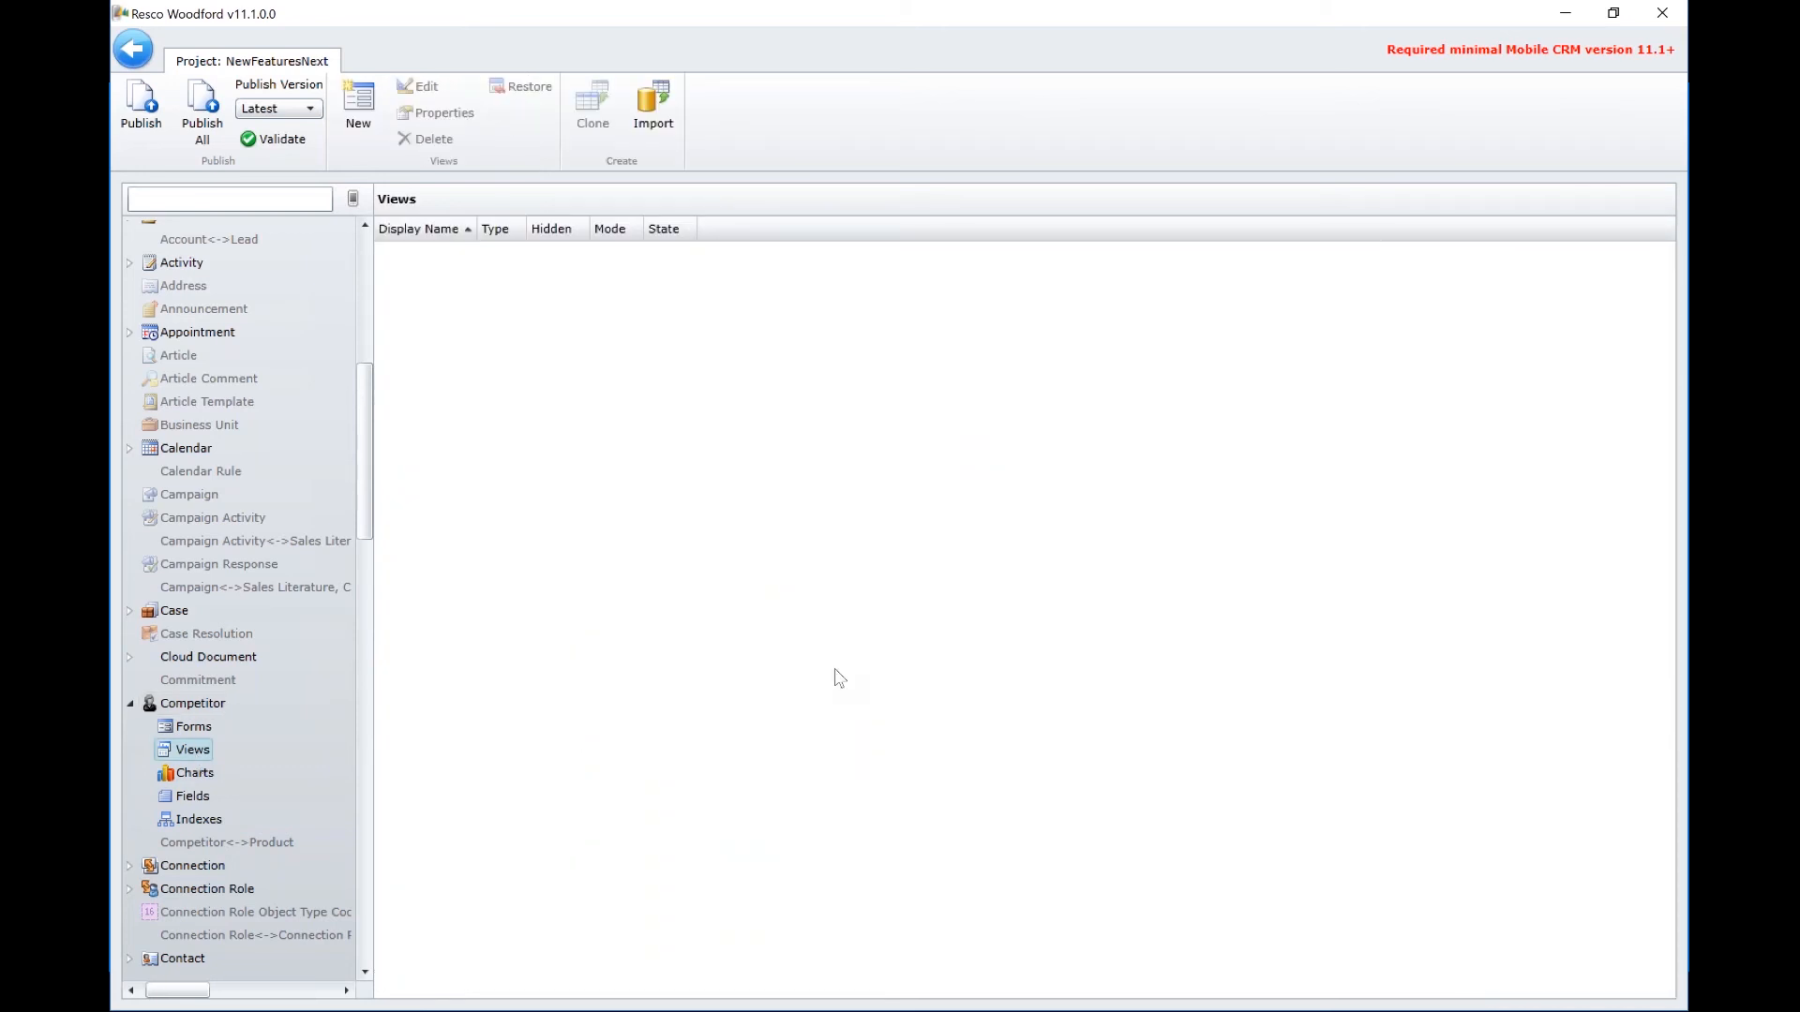
# Switch to the Mobile CRM app on the iPad and examine its home menu and the Accounts list
pyautogui.hotkey('alt', 'Tab')
pyautogui.press('Tab')
pyautogui.press('Tab')
pyautogui.press('Tab')
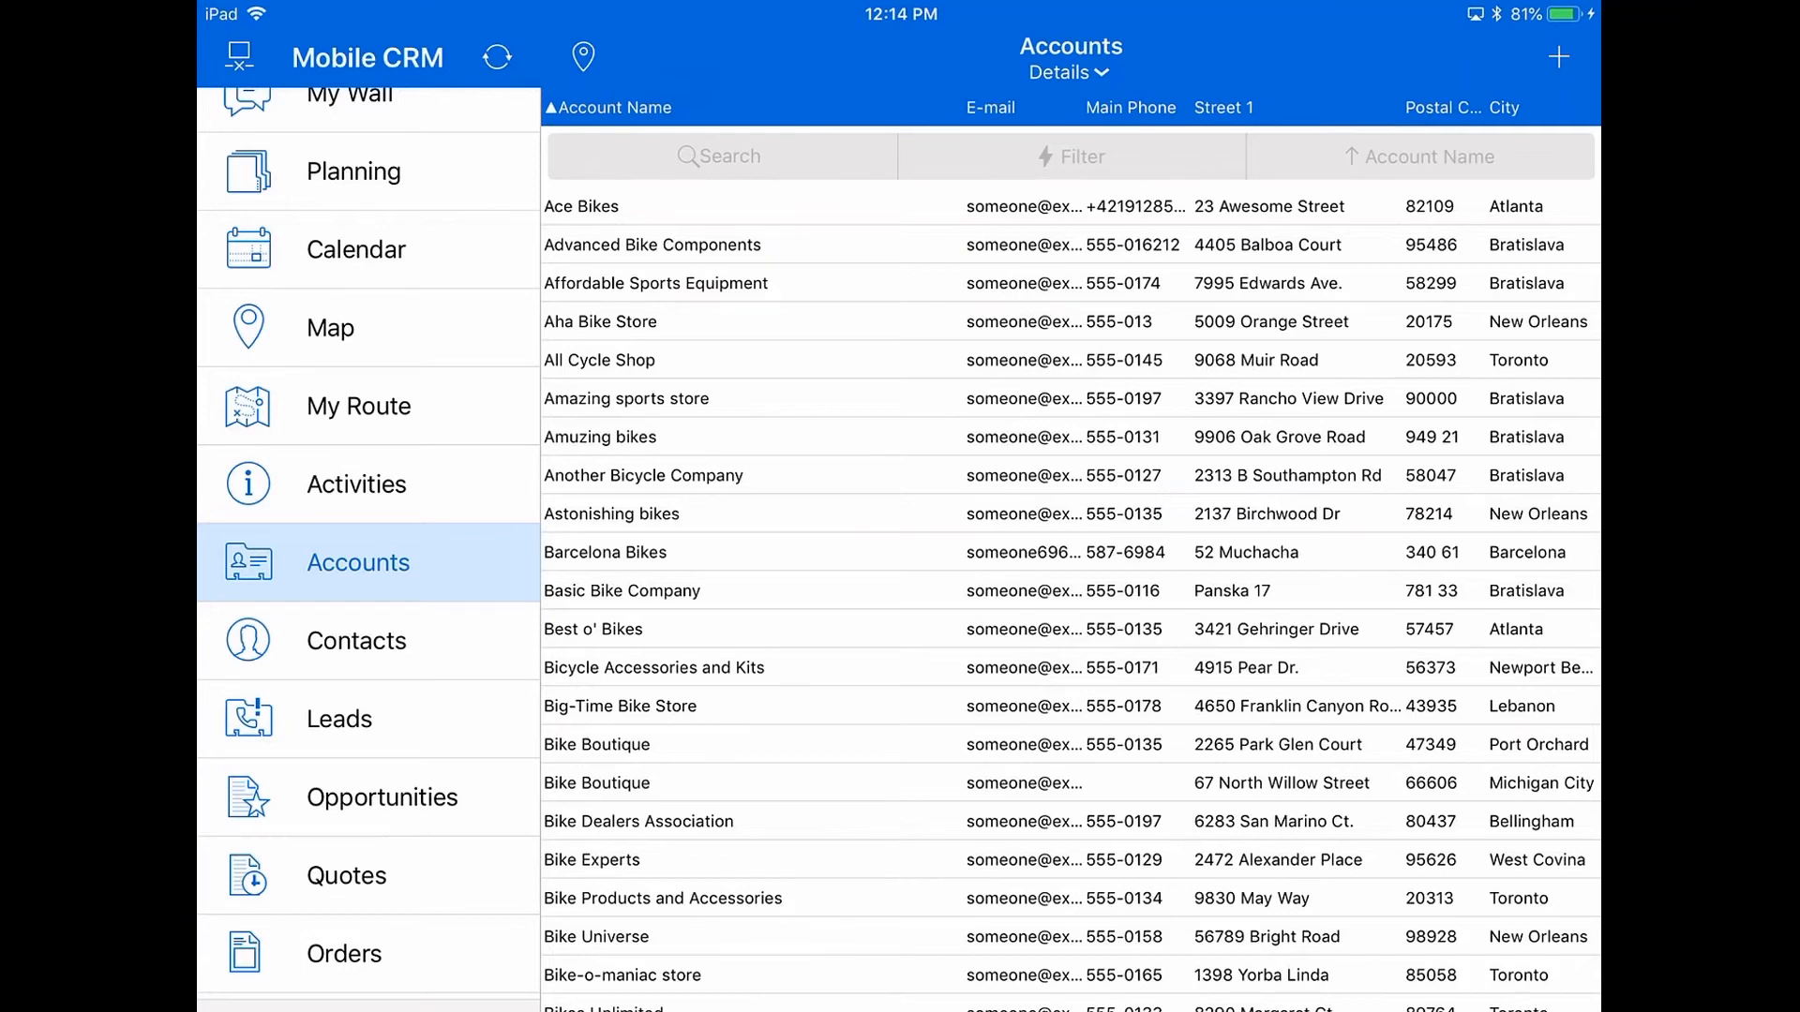
pyautogui.scroll(-2, 368, 544)
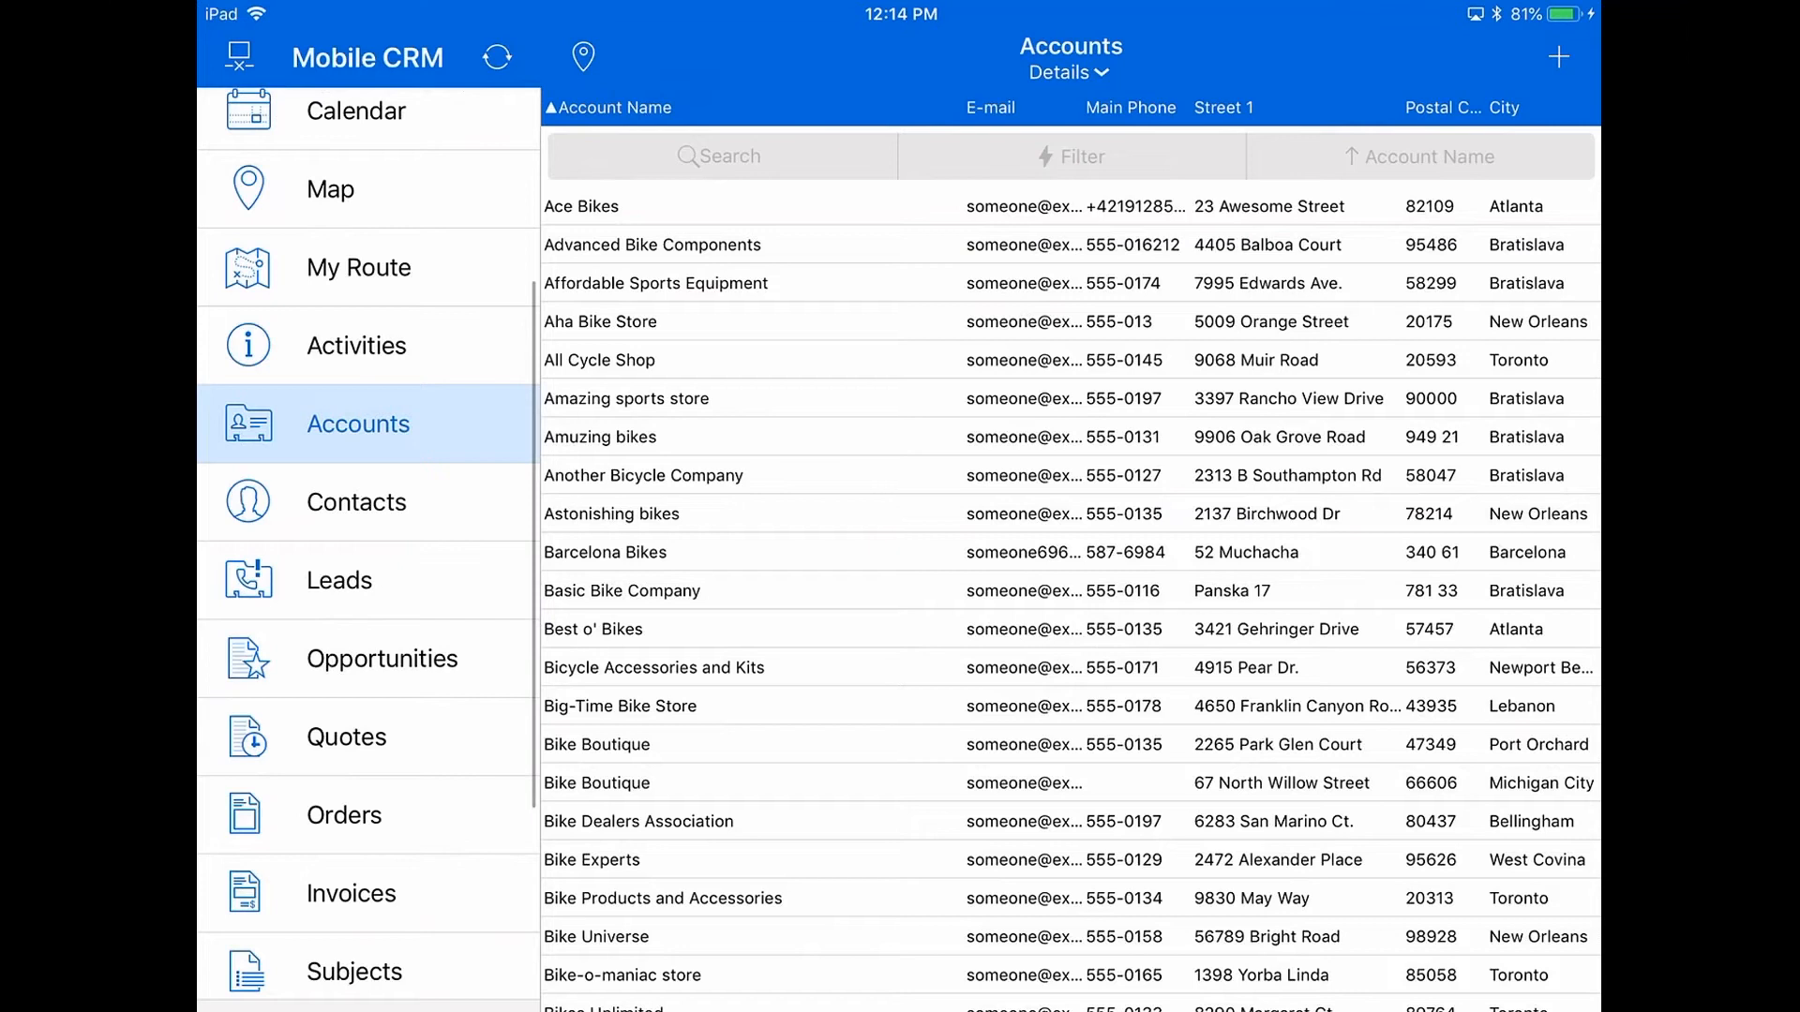
pyautogui.scroll(-2, 369, 543)
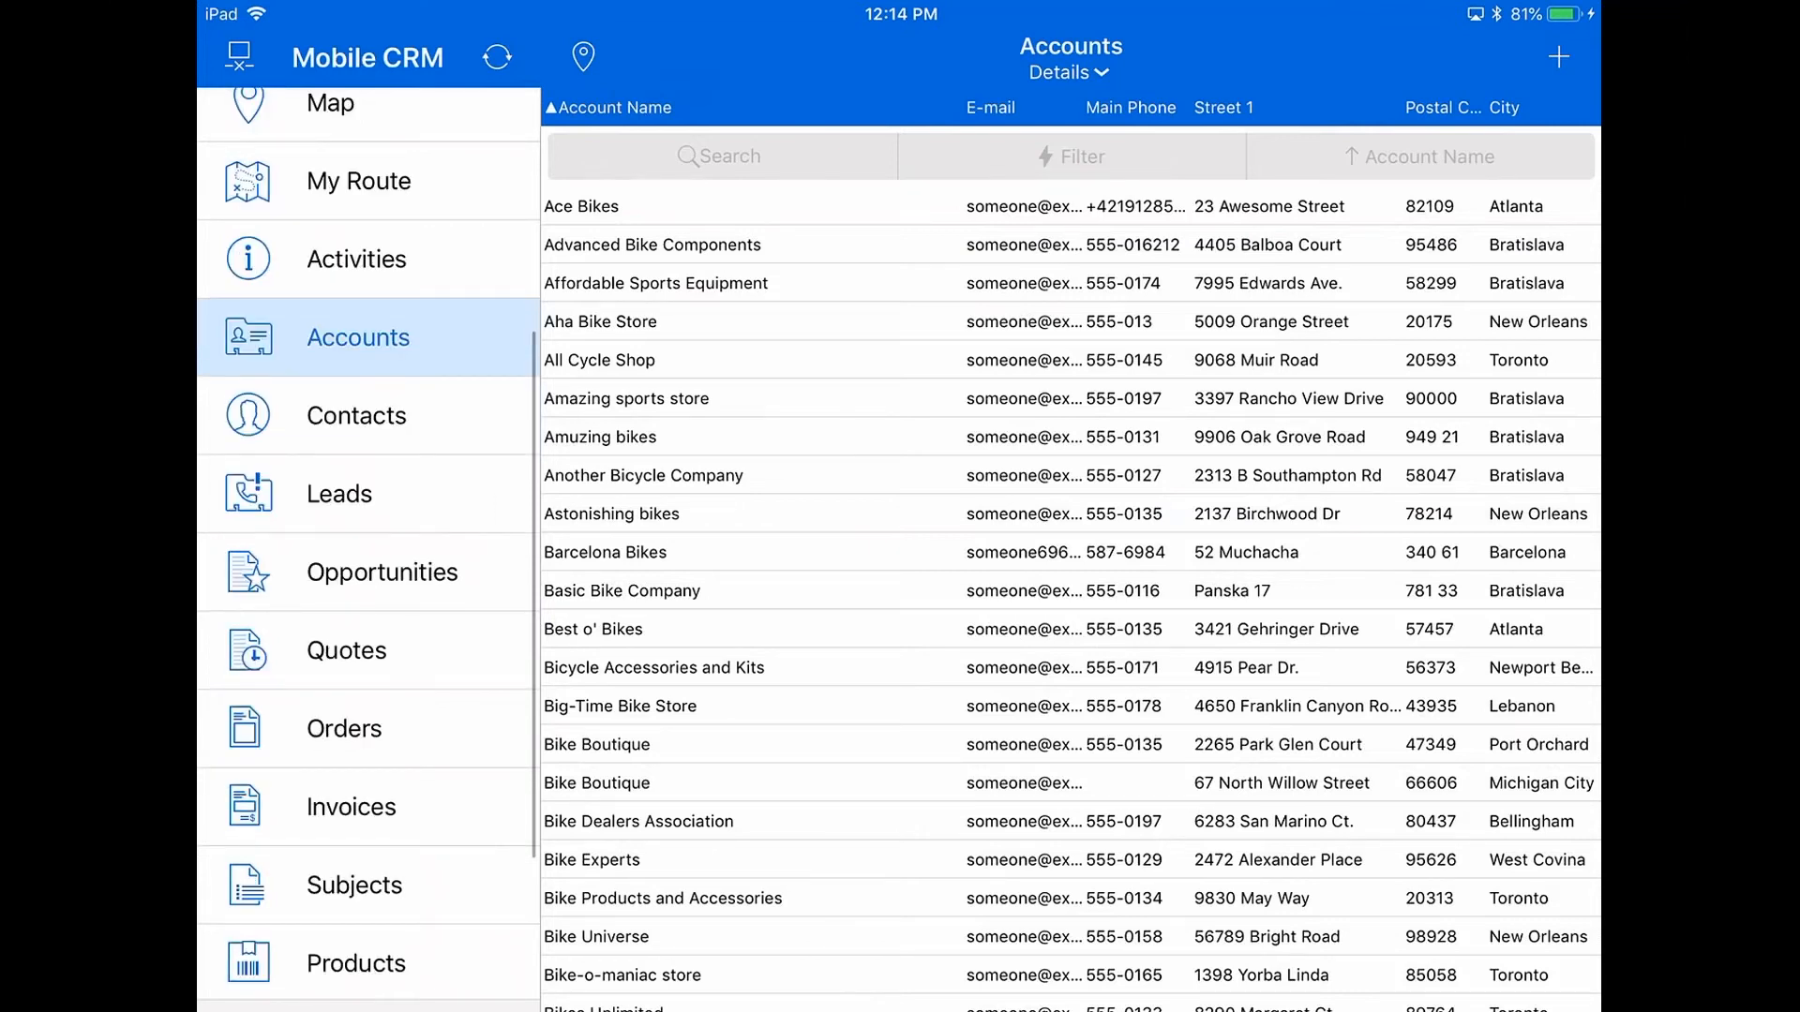
# Examine the row layout of the Contacts list in Mobile CRM and switch back to Resco Woodford
pyautogui.click(356, 415)
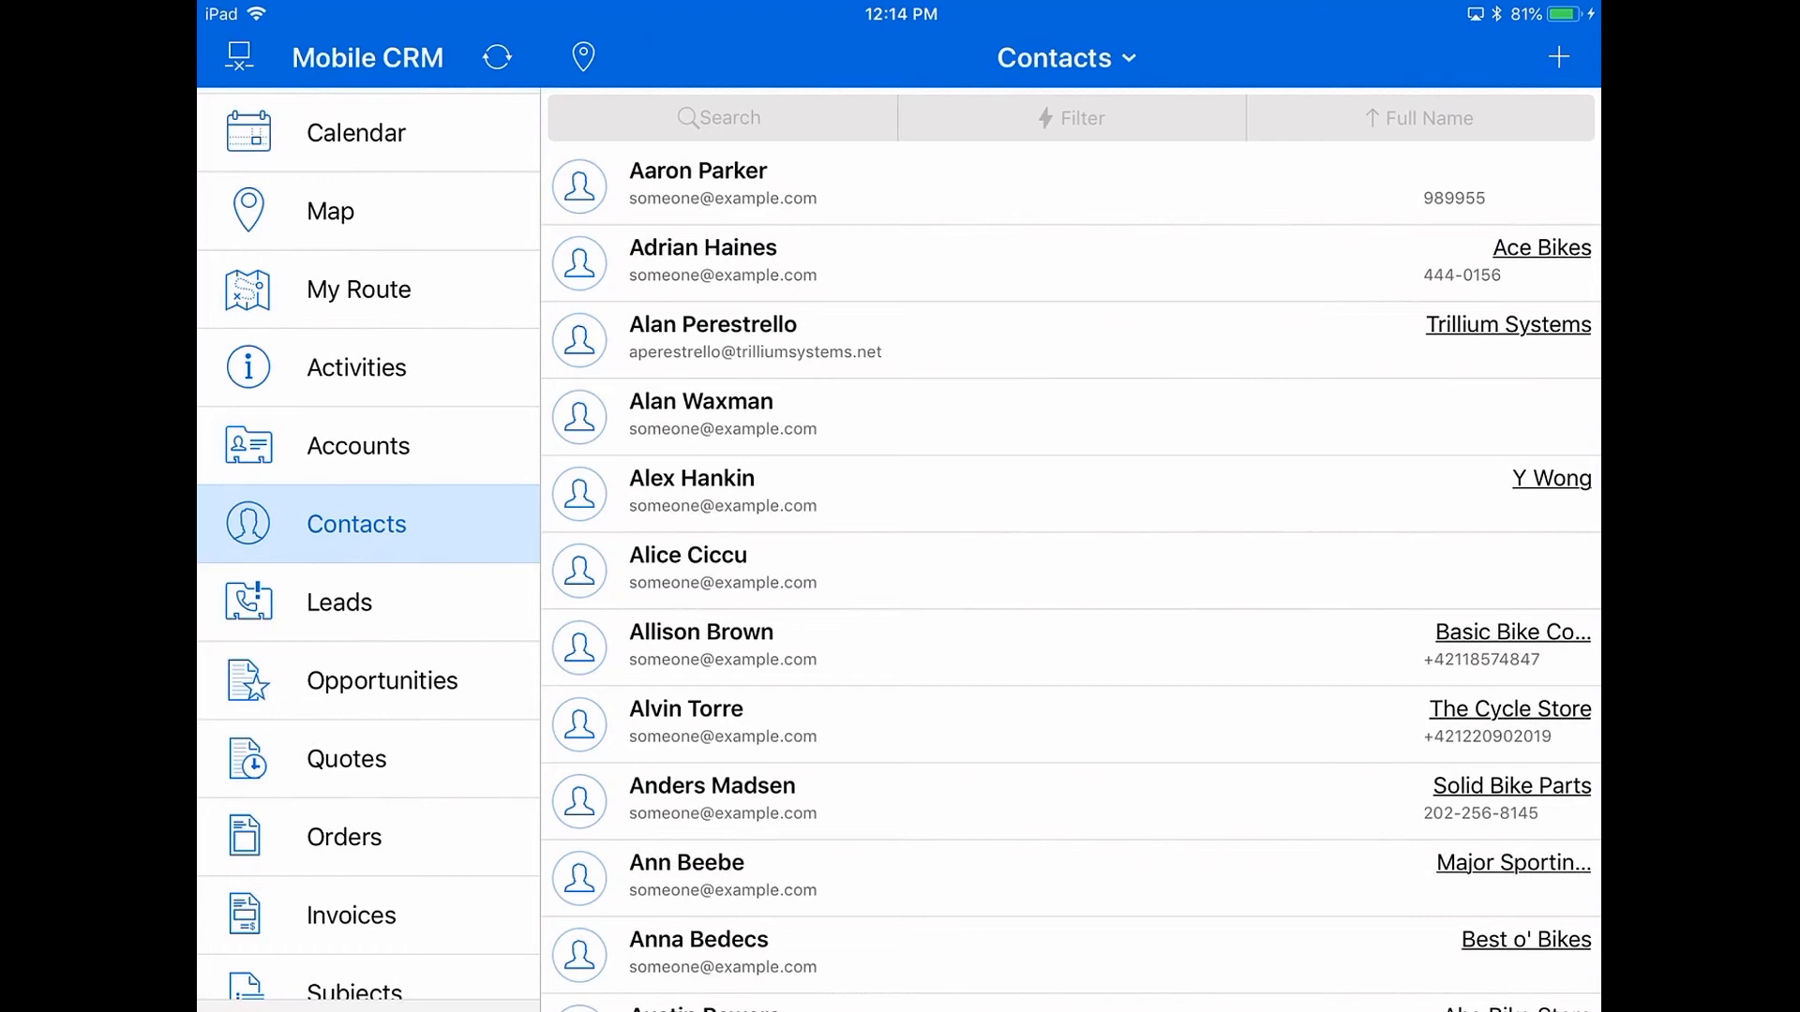
pyautogui.scroll(-3, 1070, 548)
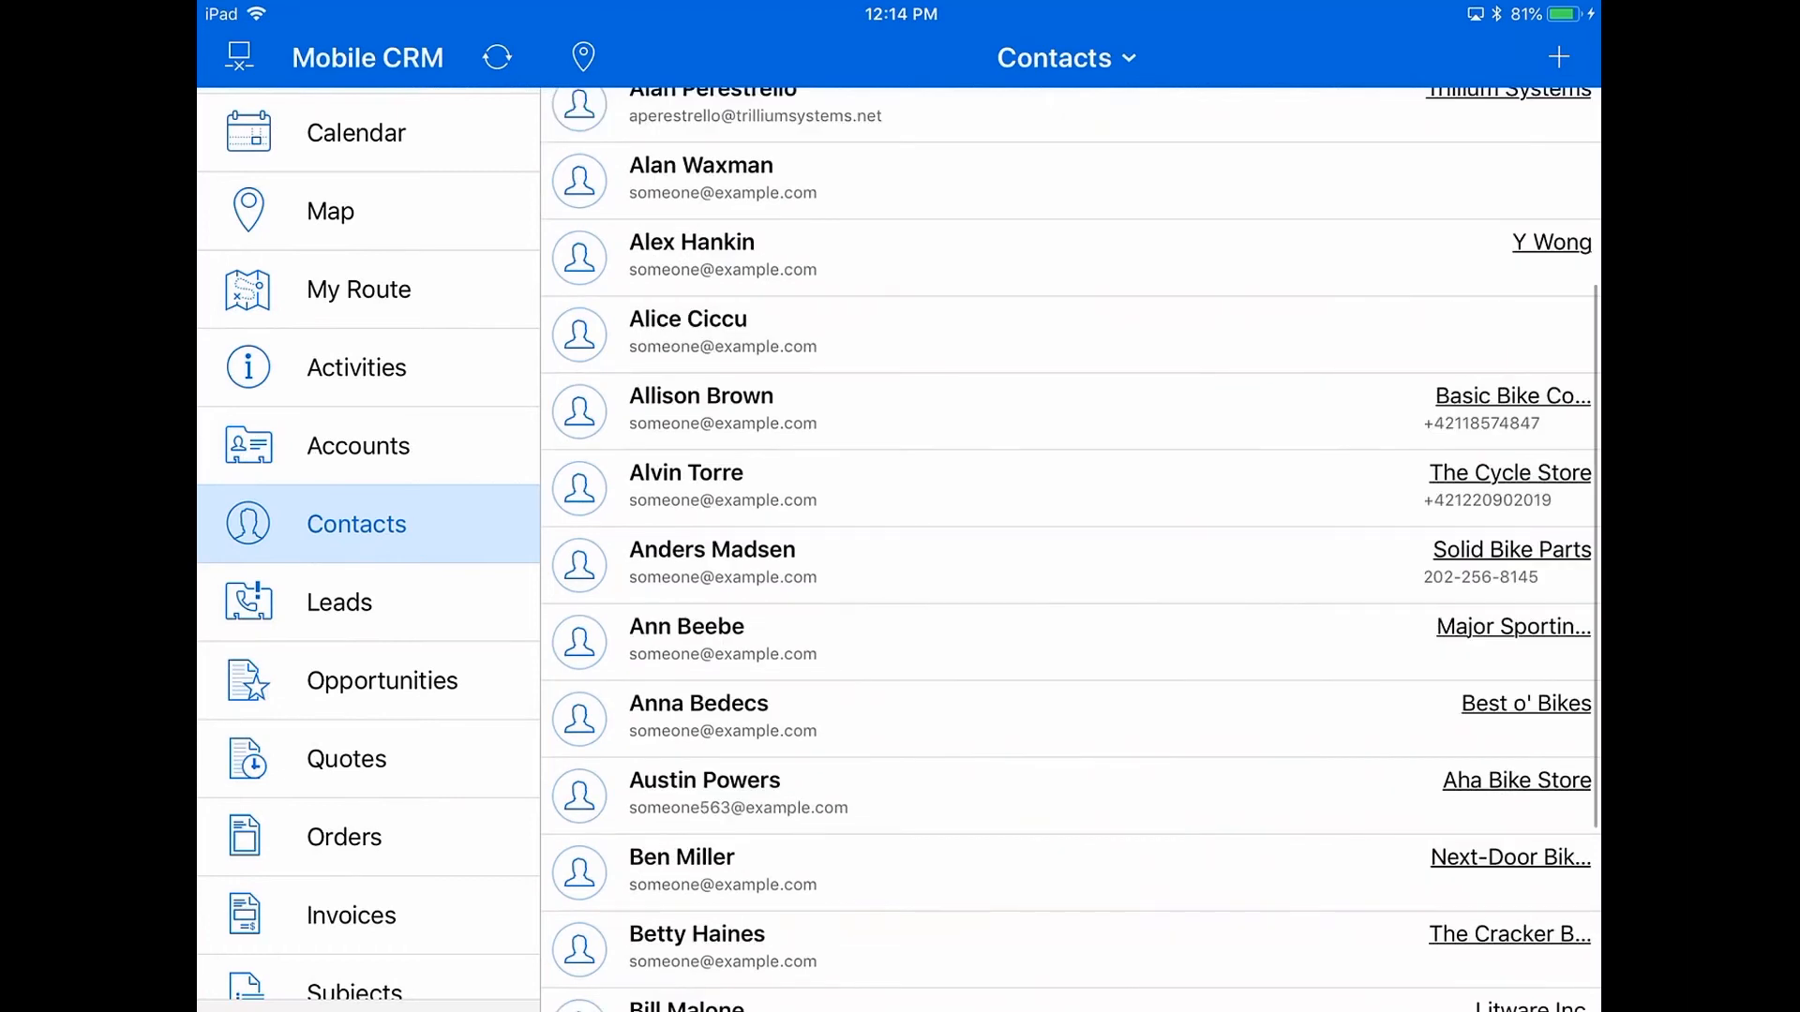
pyautogui.scroll(-2, 1070, 548)
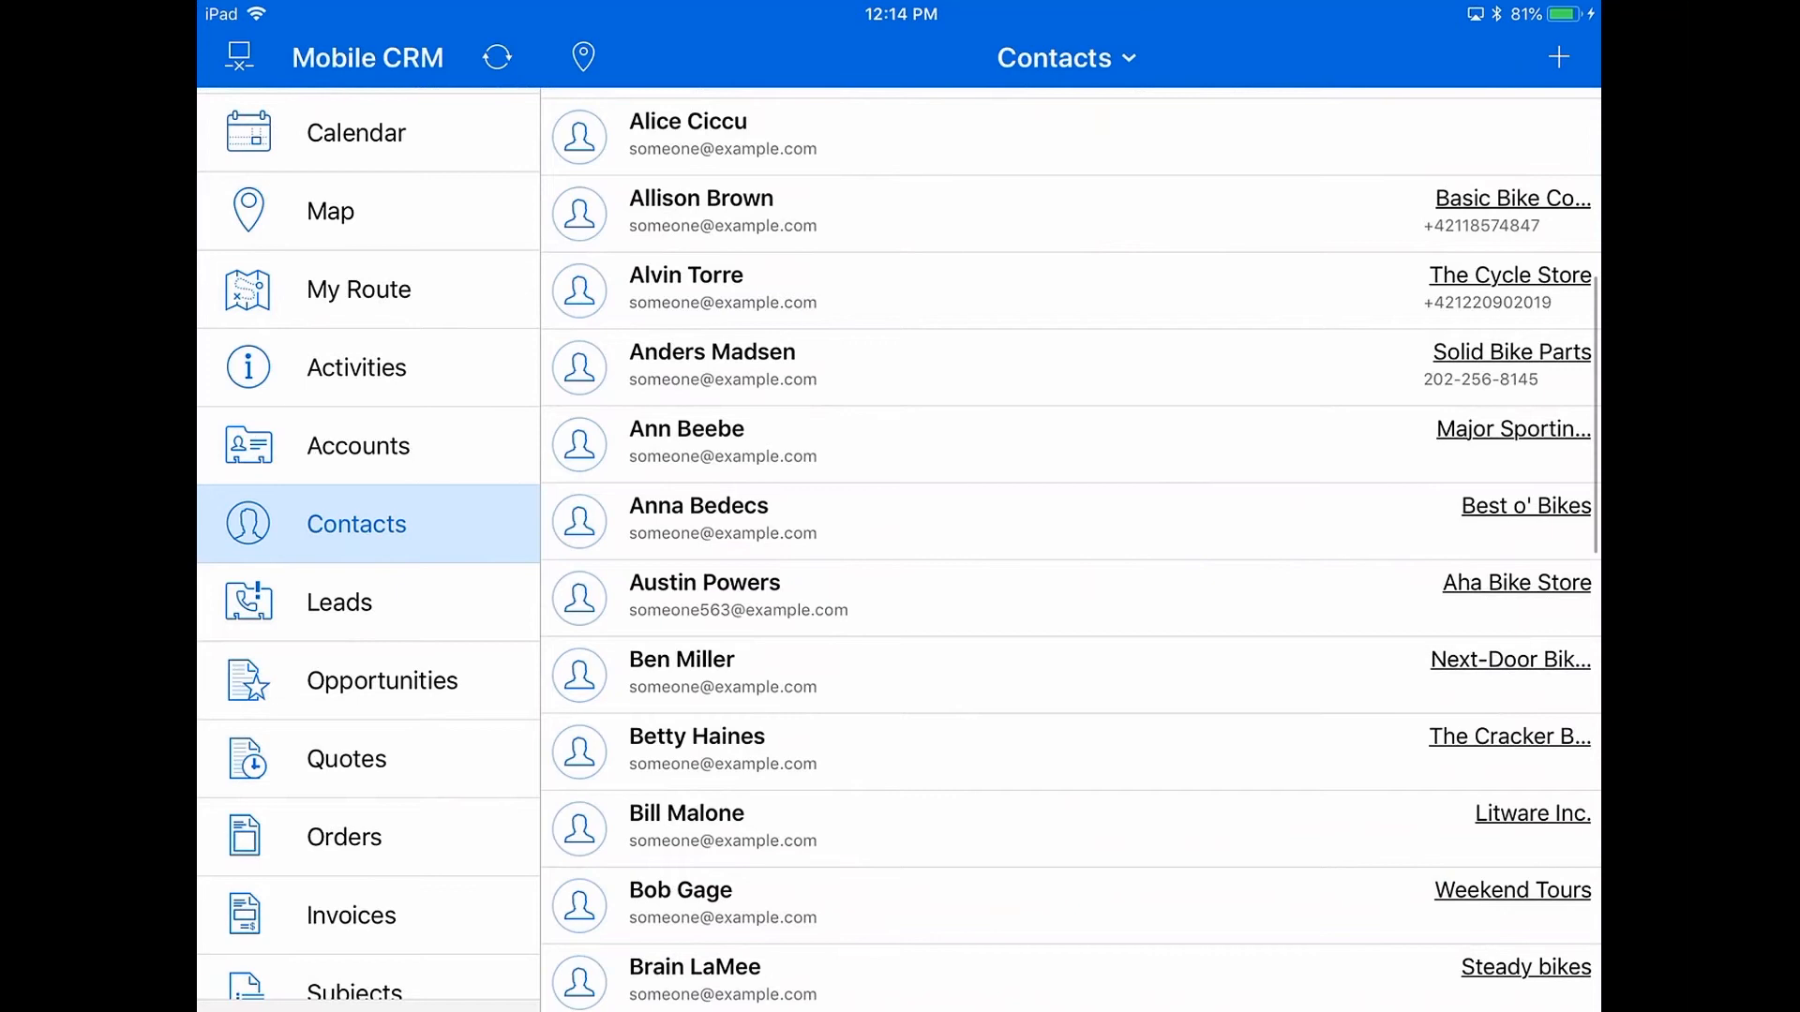
pyautogui.scroll(5, 1071, 548)
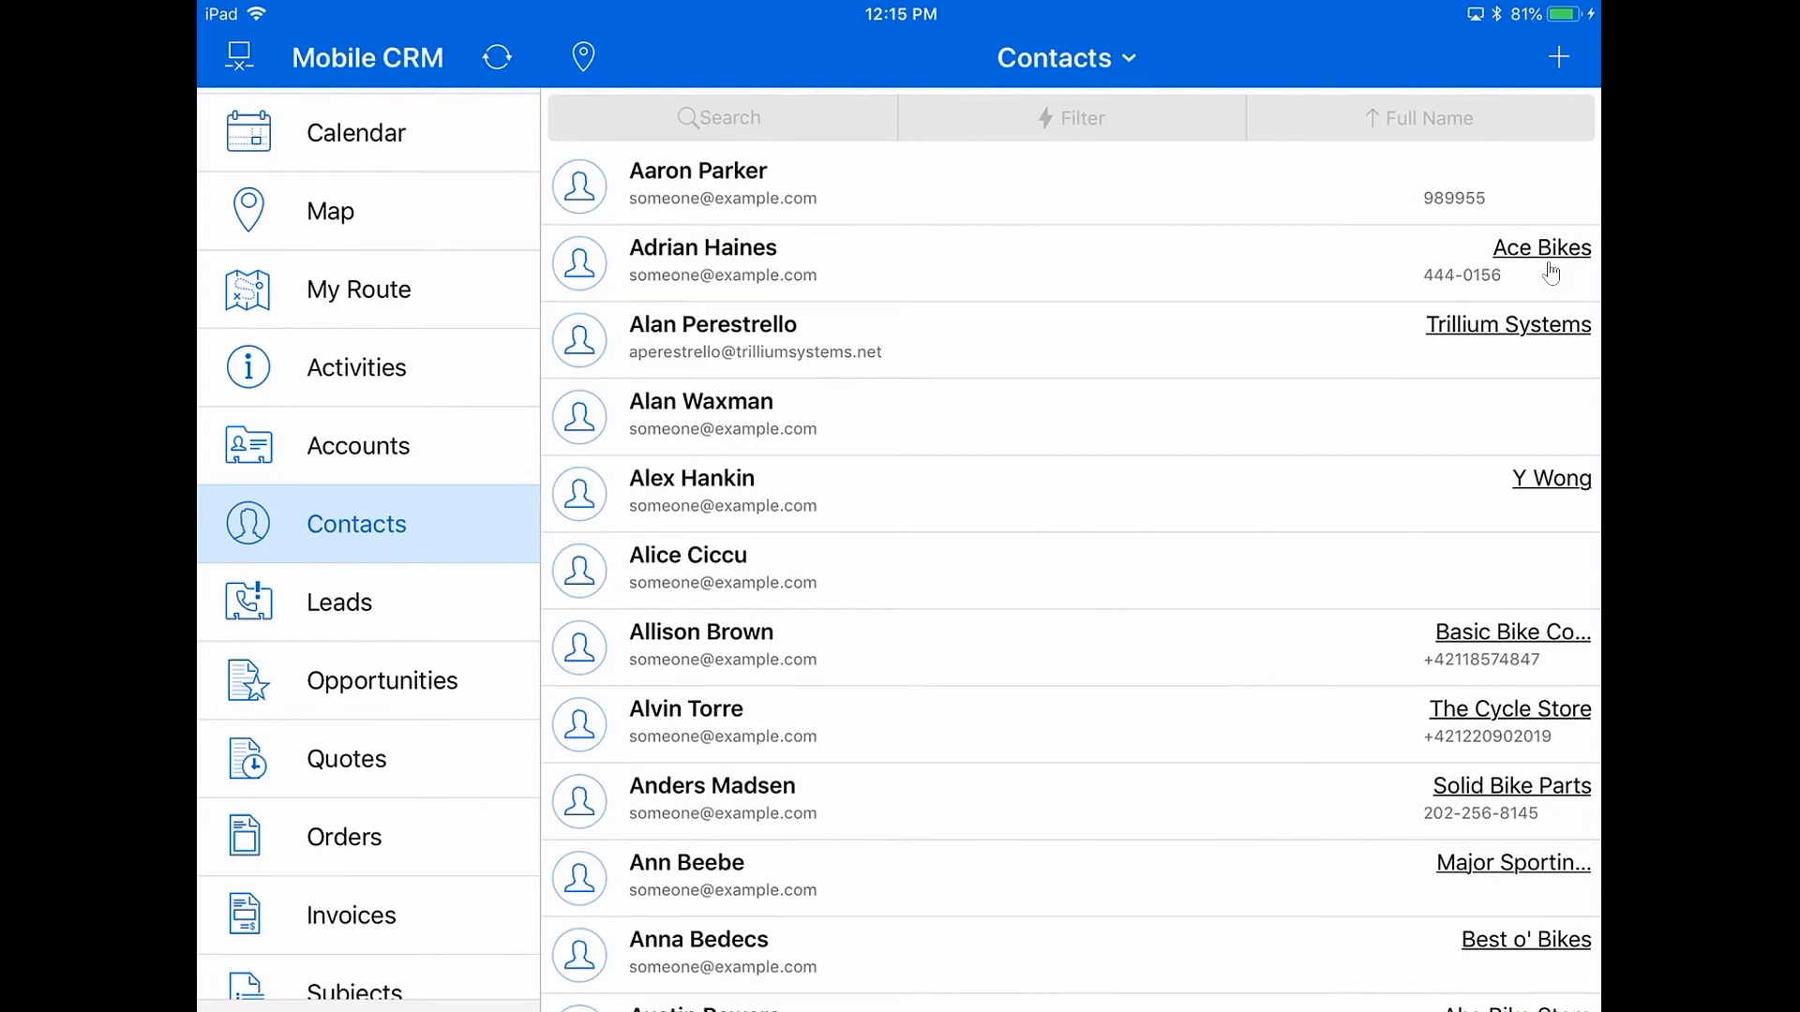
pyautogui.hotkey('alt', 'Tab')
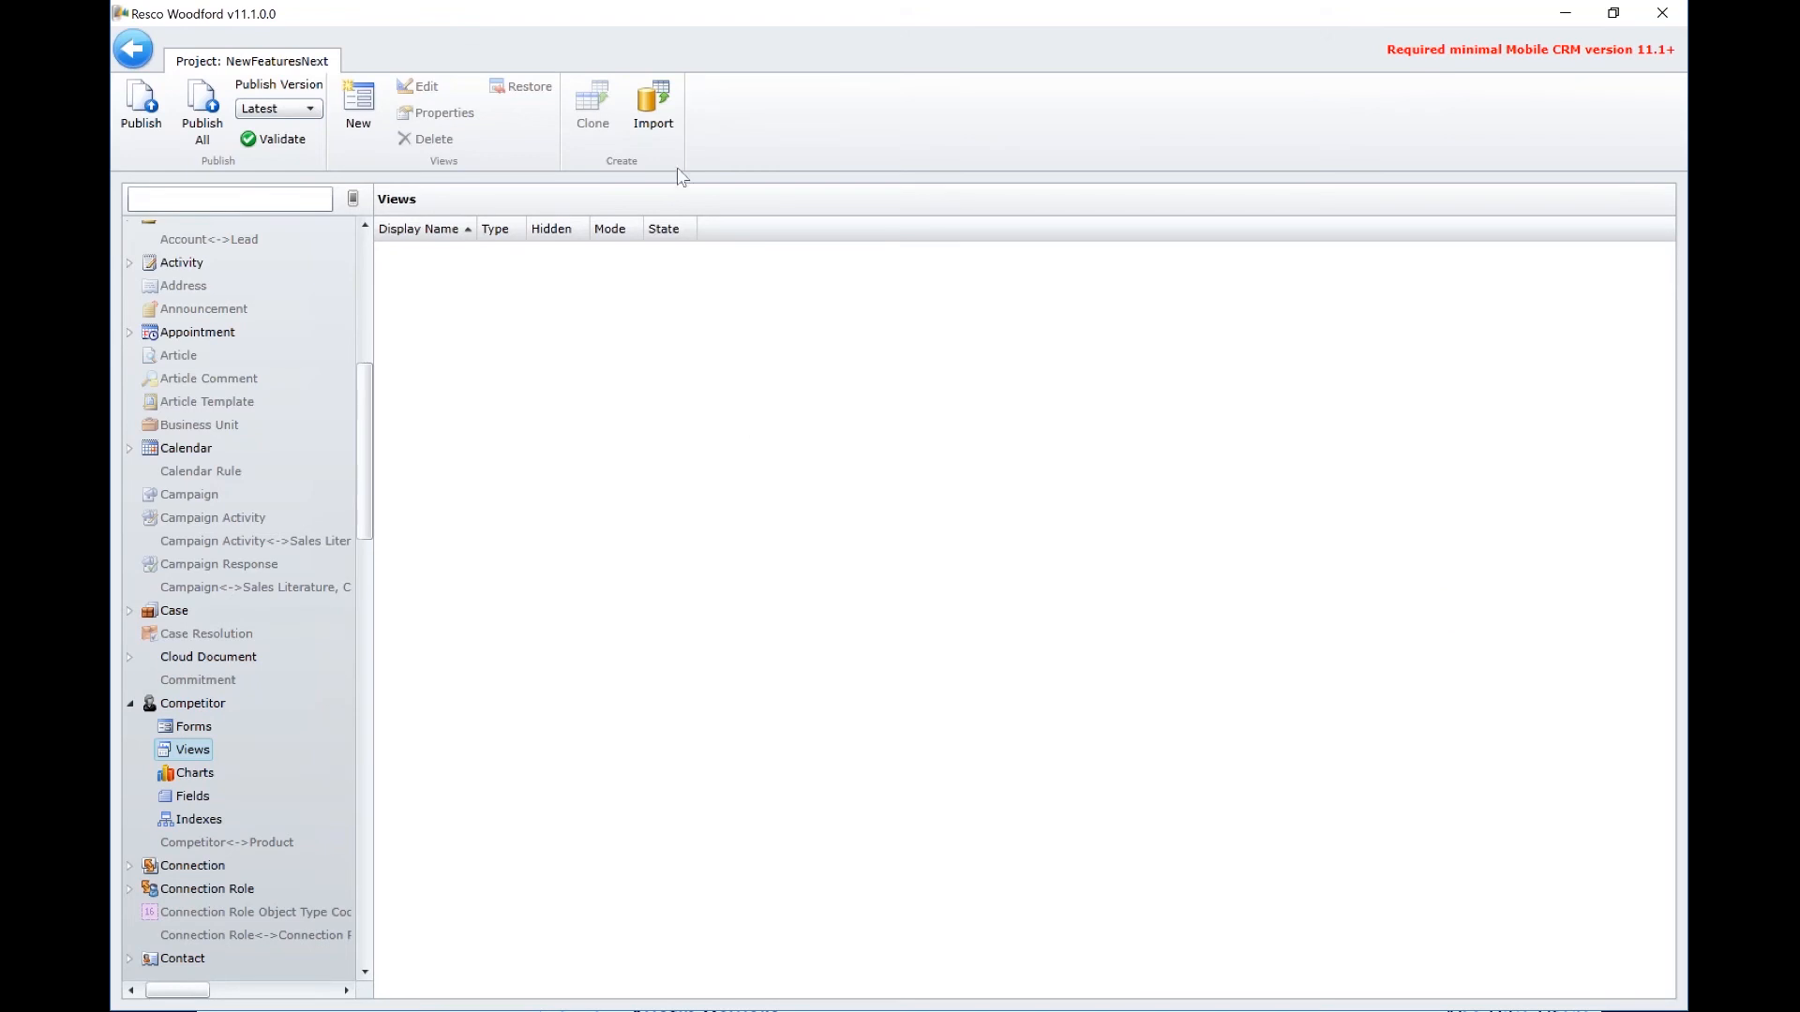
pyautogui.click(660, 123)
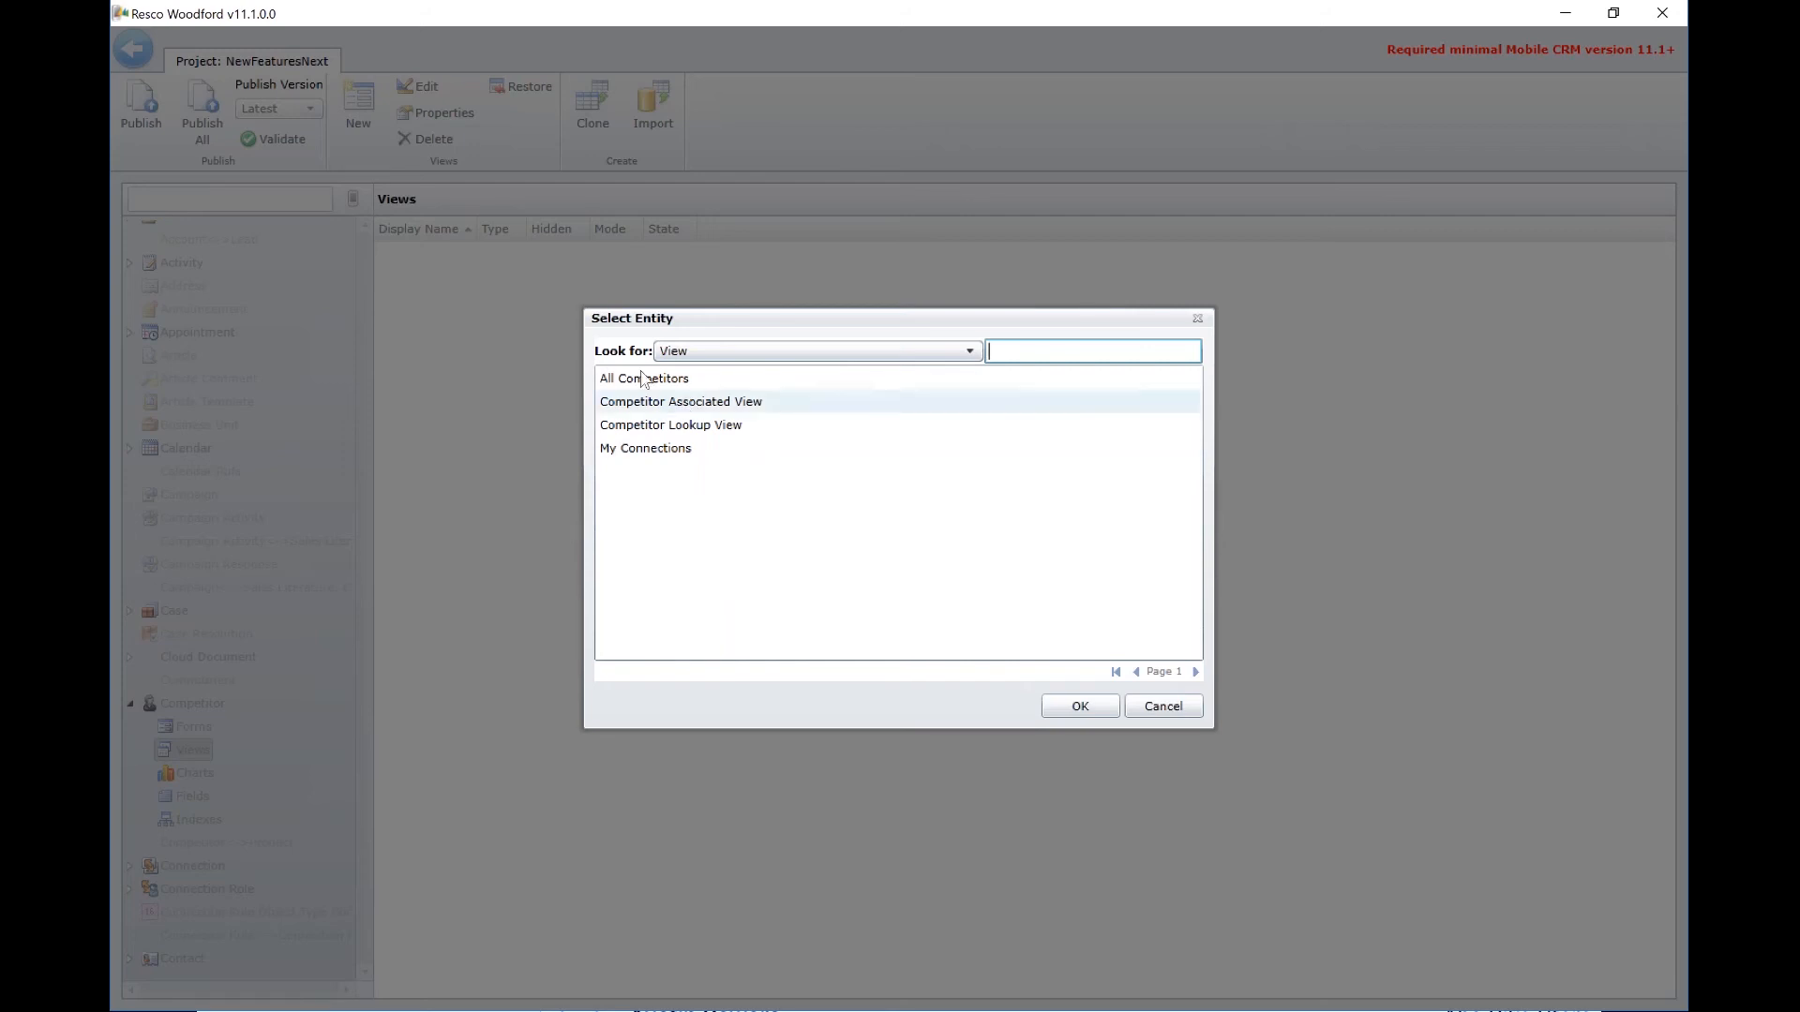
pyautogui.click(644, 378)
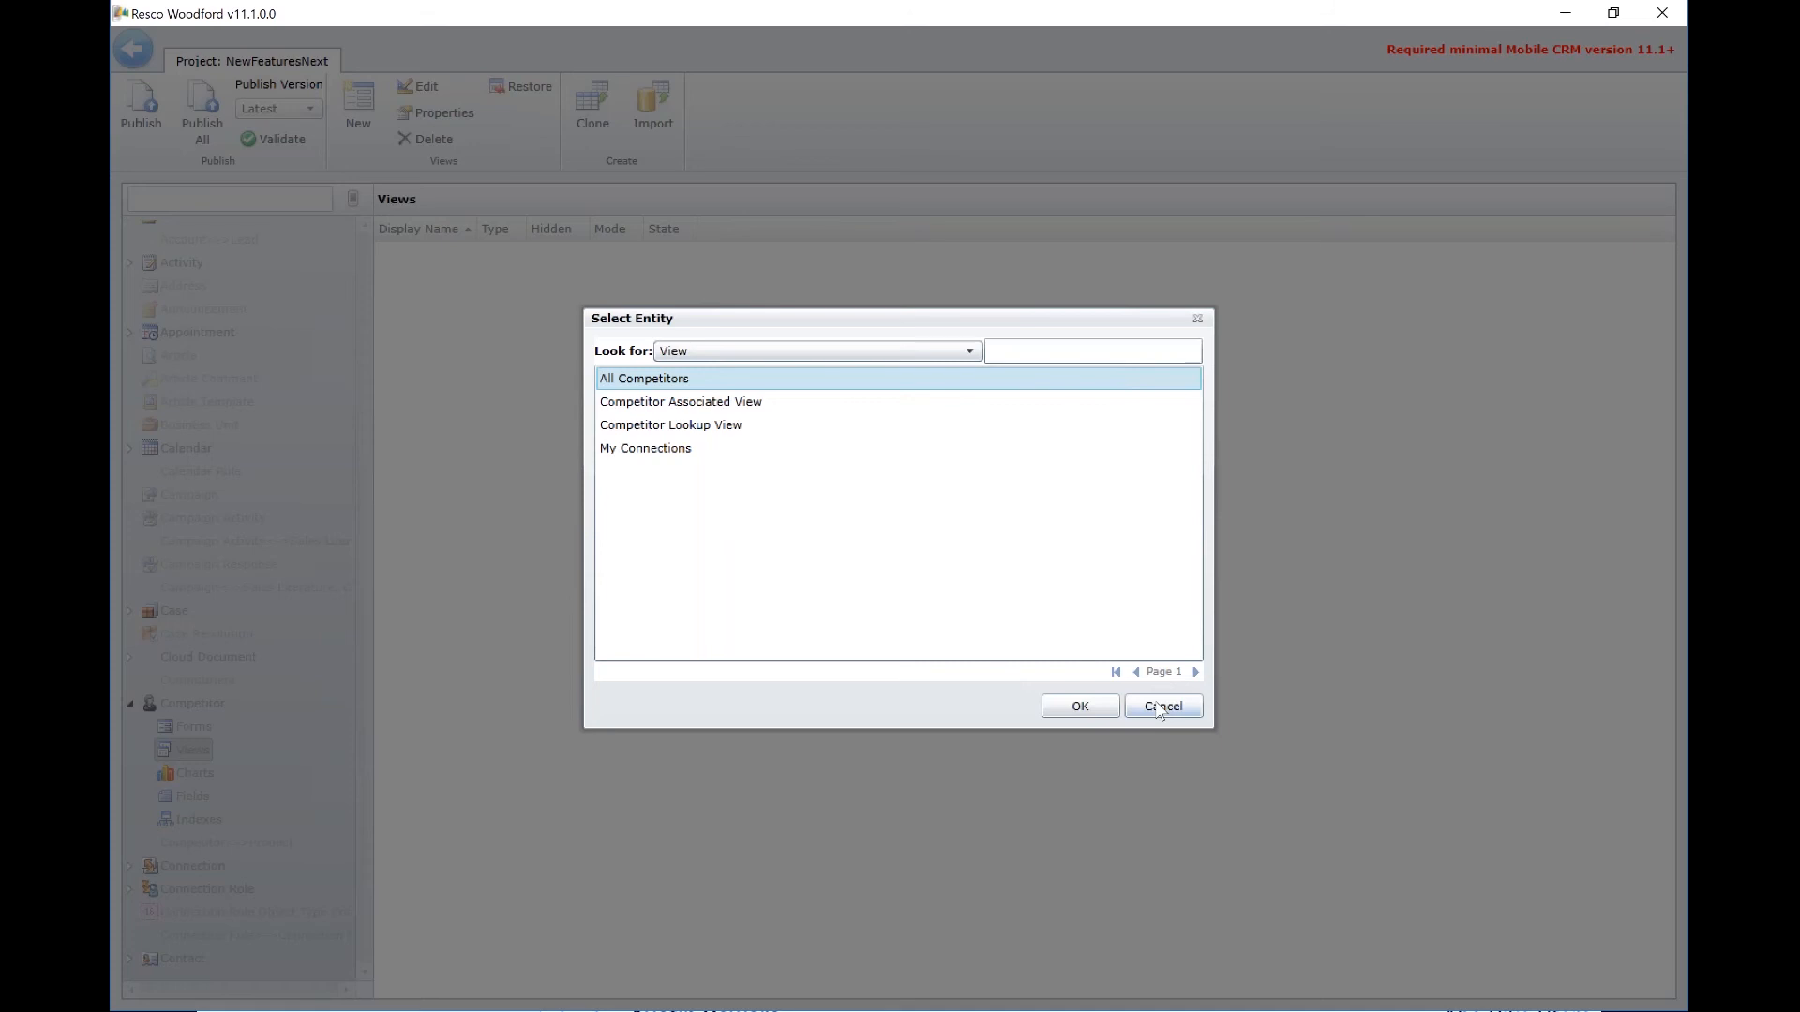
pyautogui.click(1160, 708)
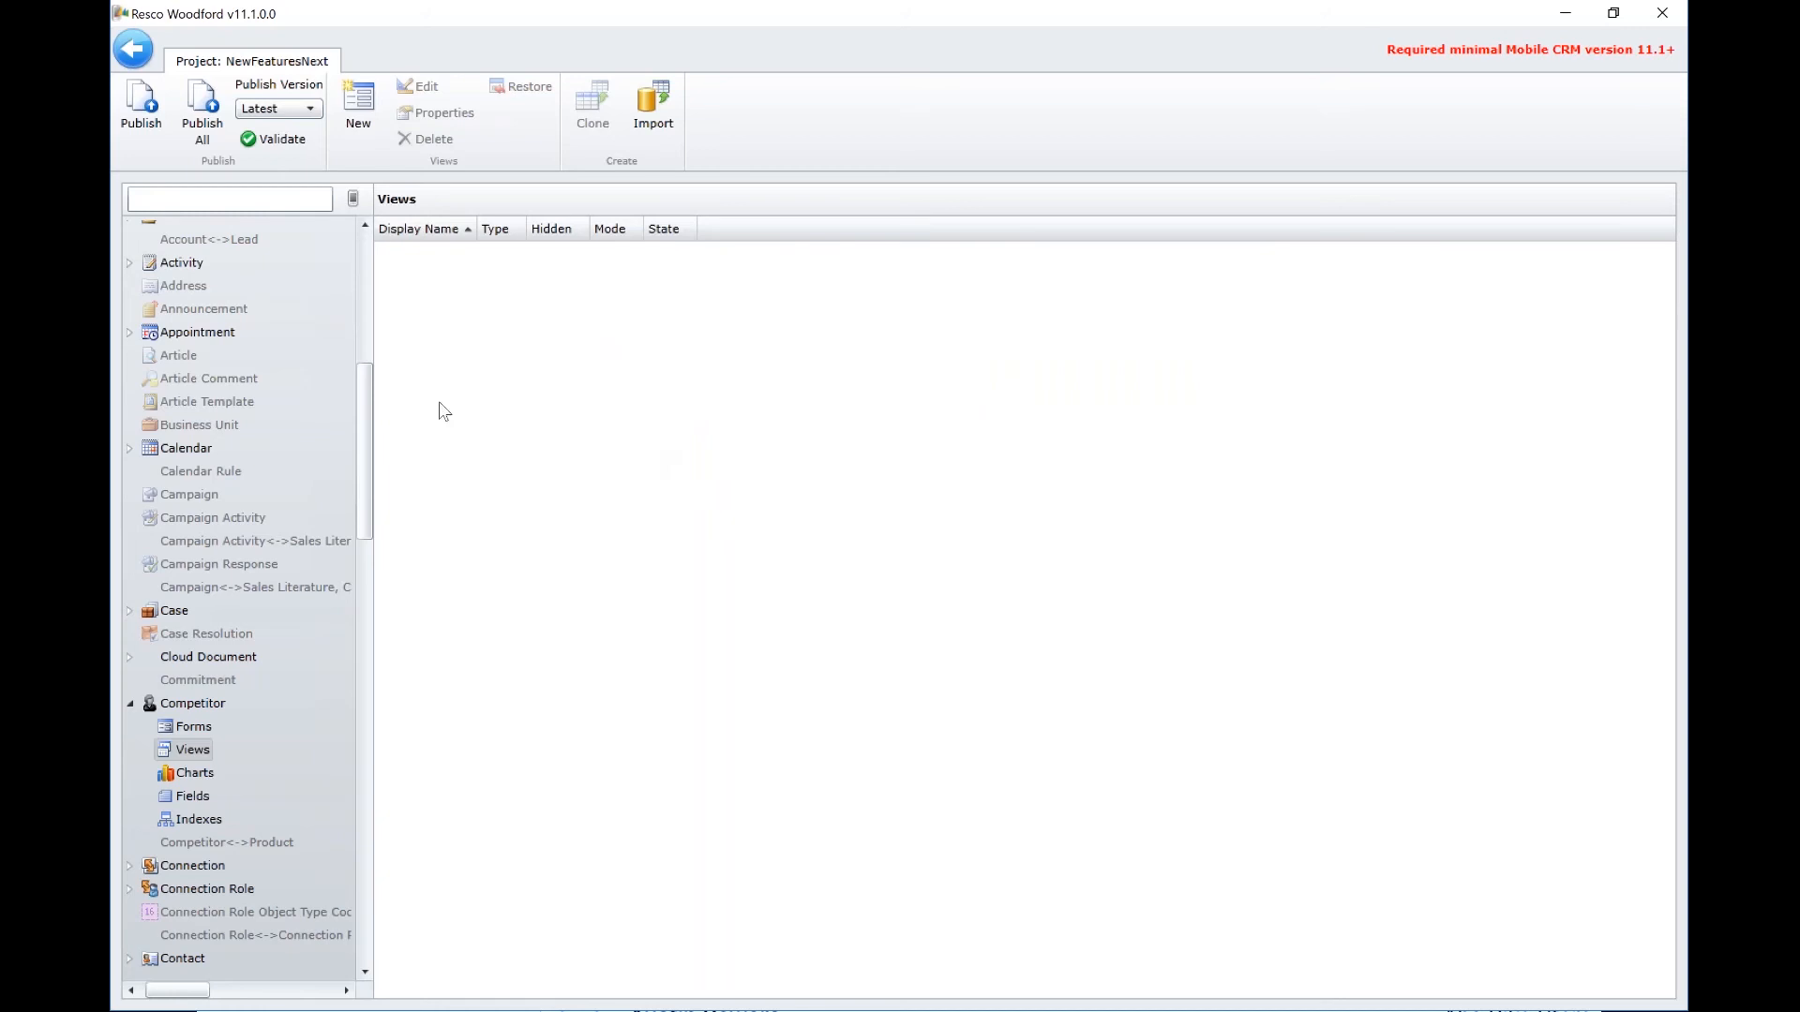
# Create a Public View named Competitors using the Primary + 2 Secondary template
pyautogui.click(357, 118)
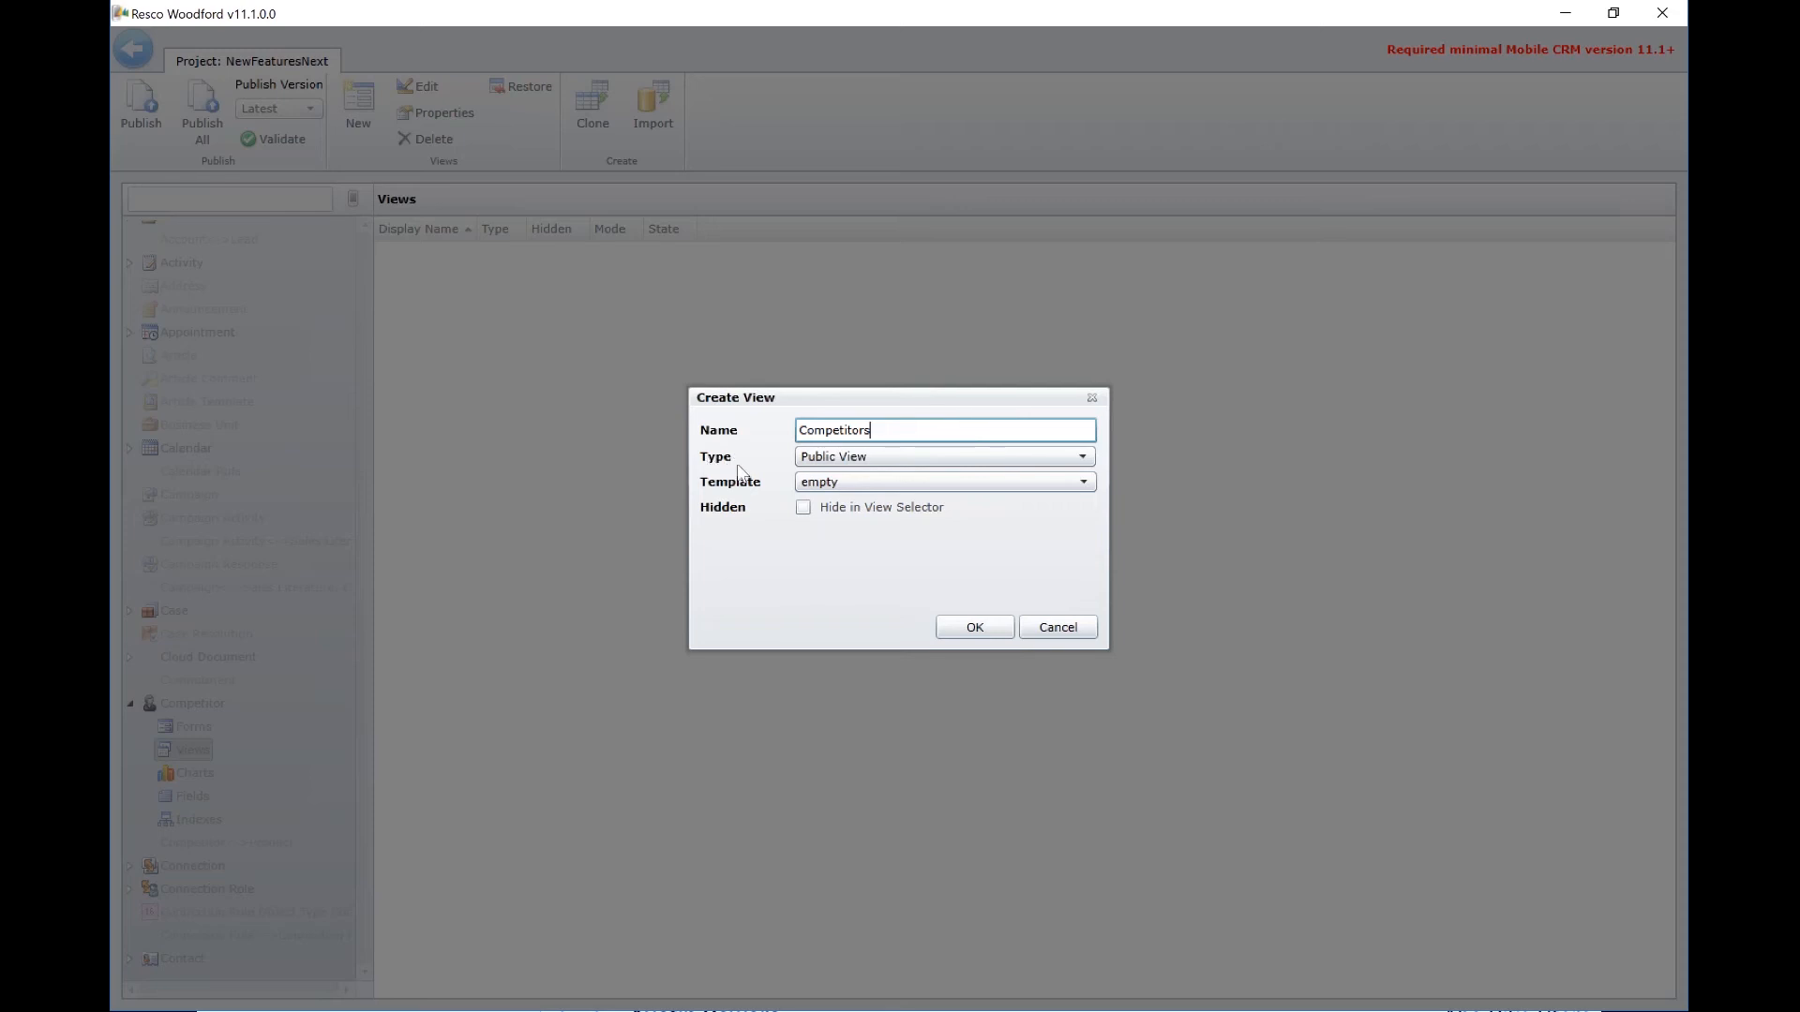
pyautogui.click(890, 457)
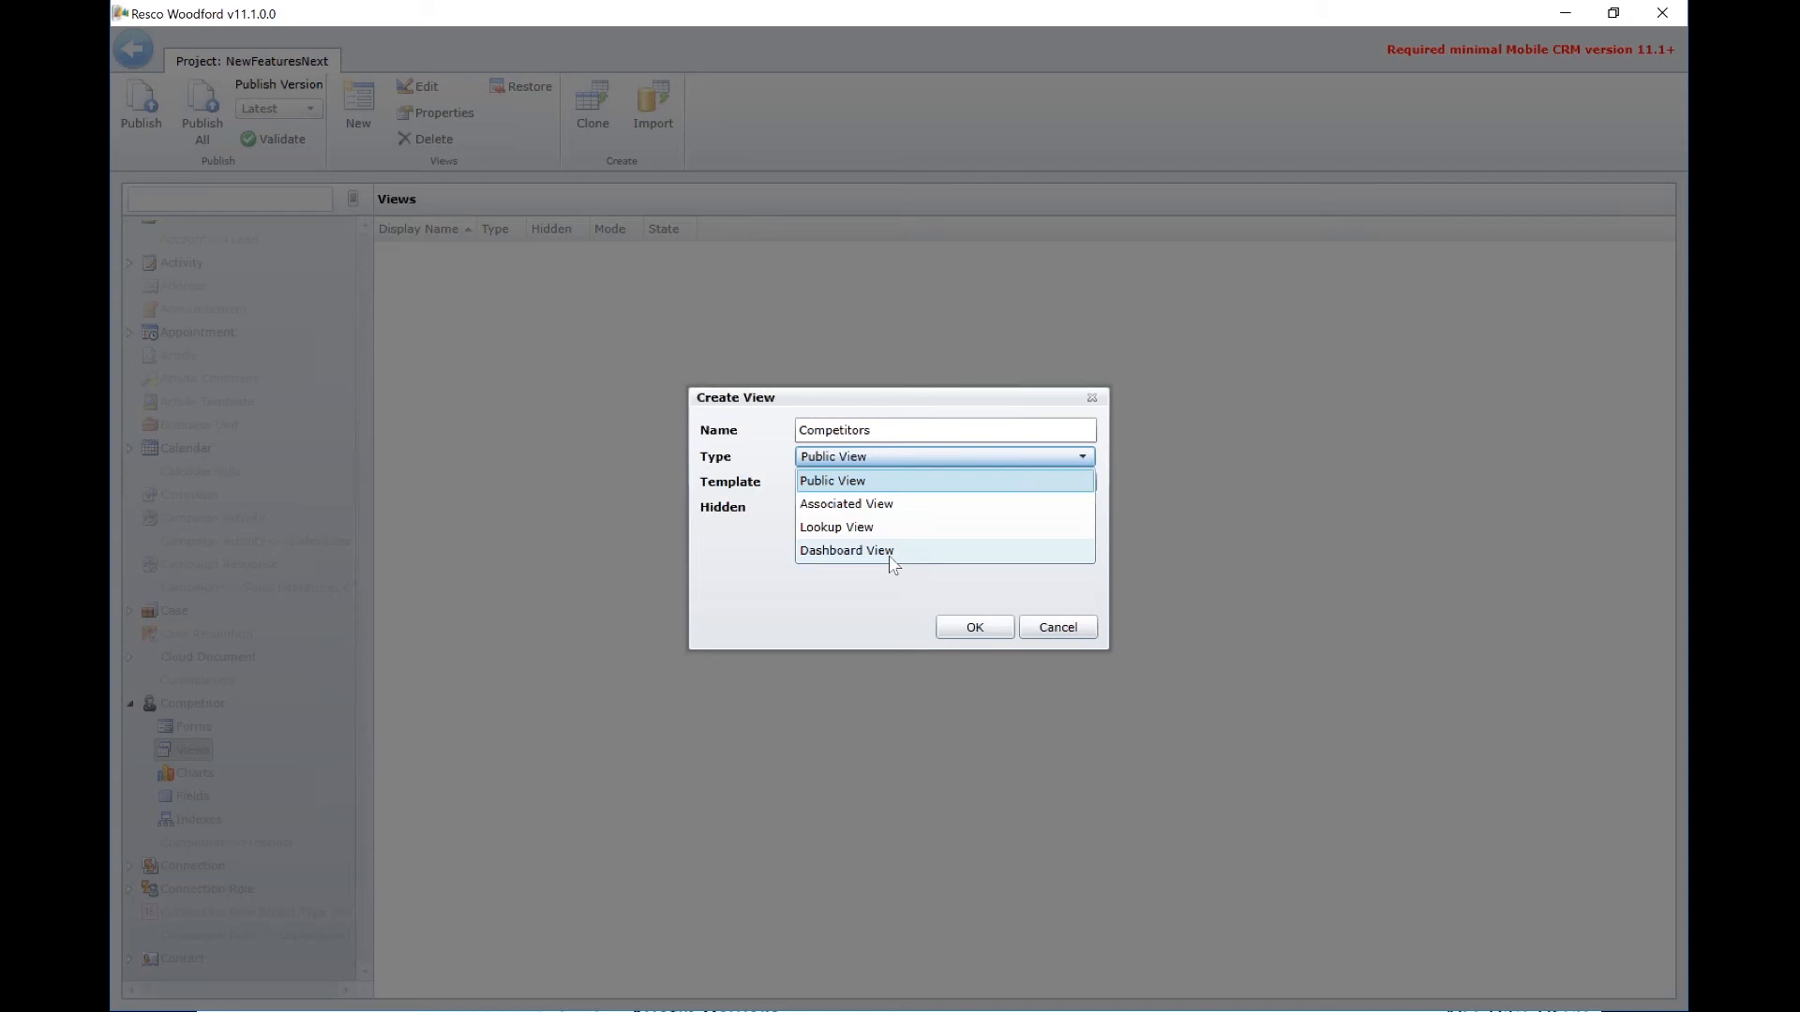
pyautogui.click(811, 482)
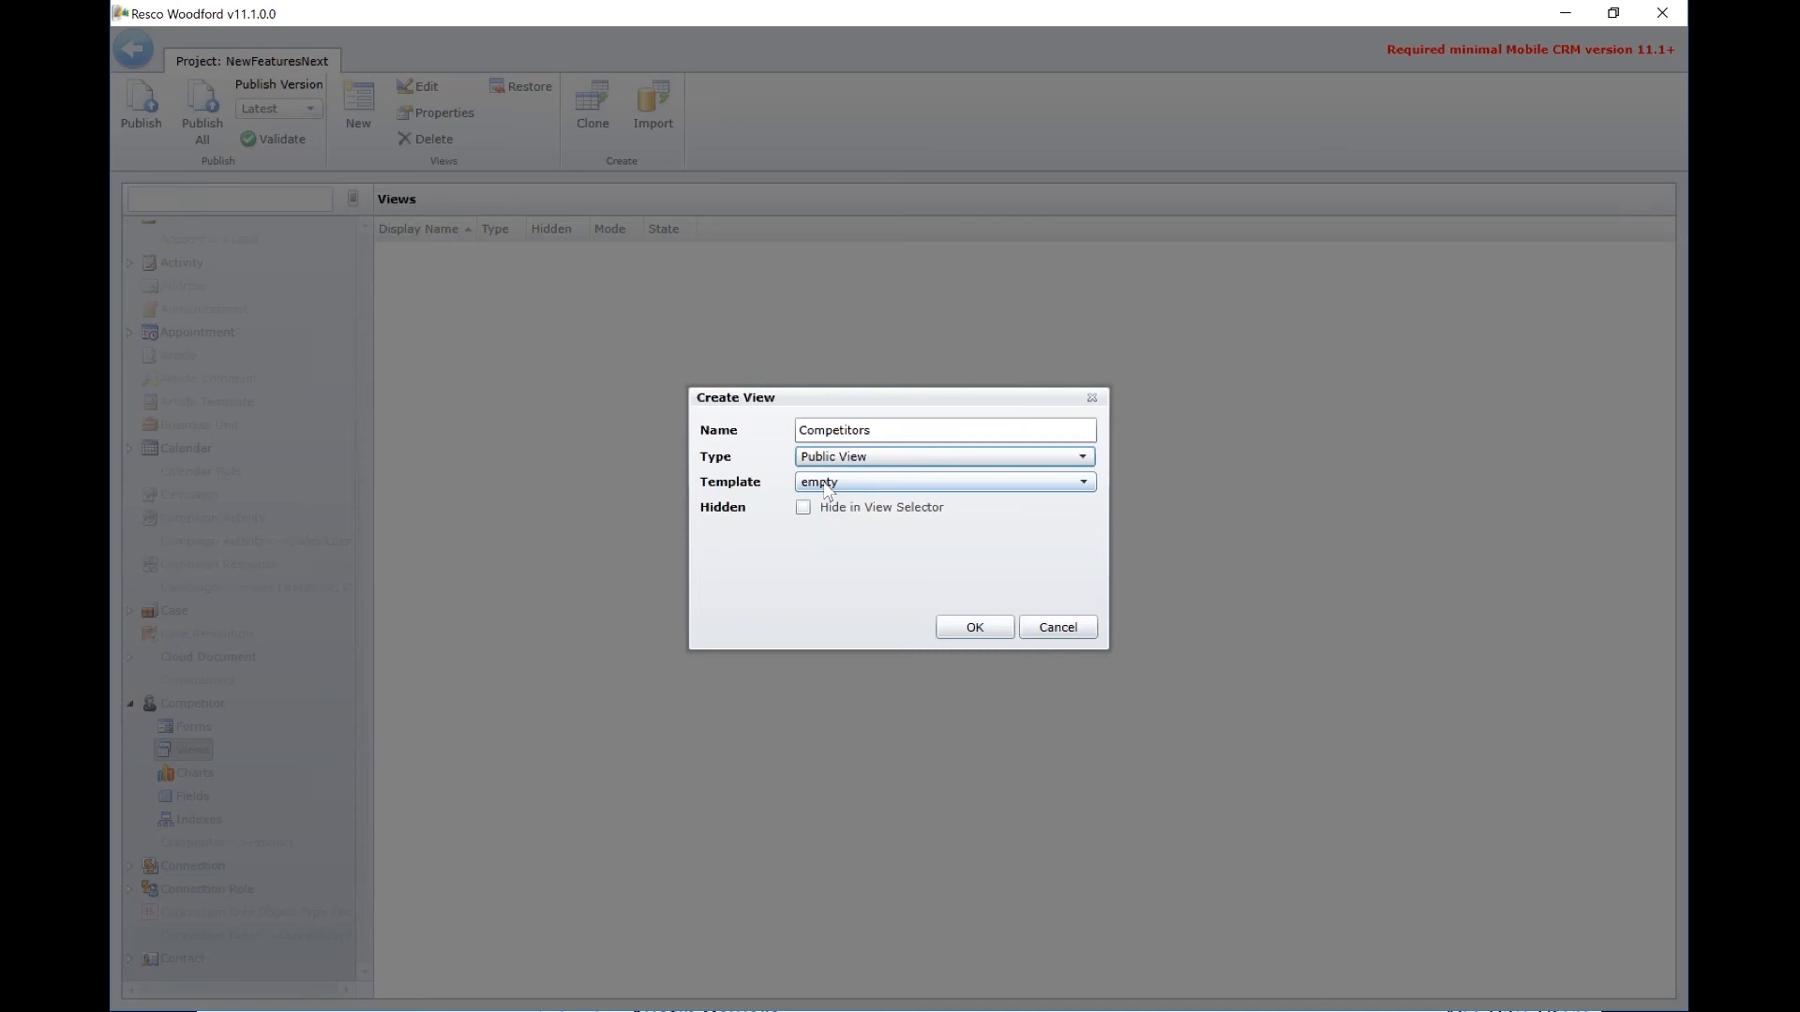
pyautogui.click(825, 484)
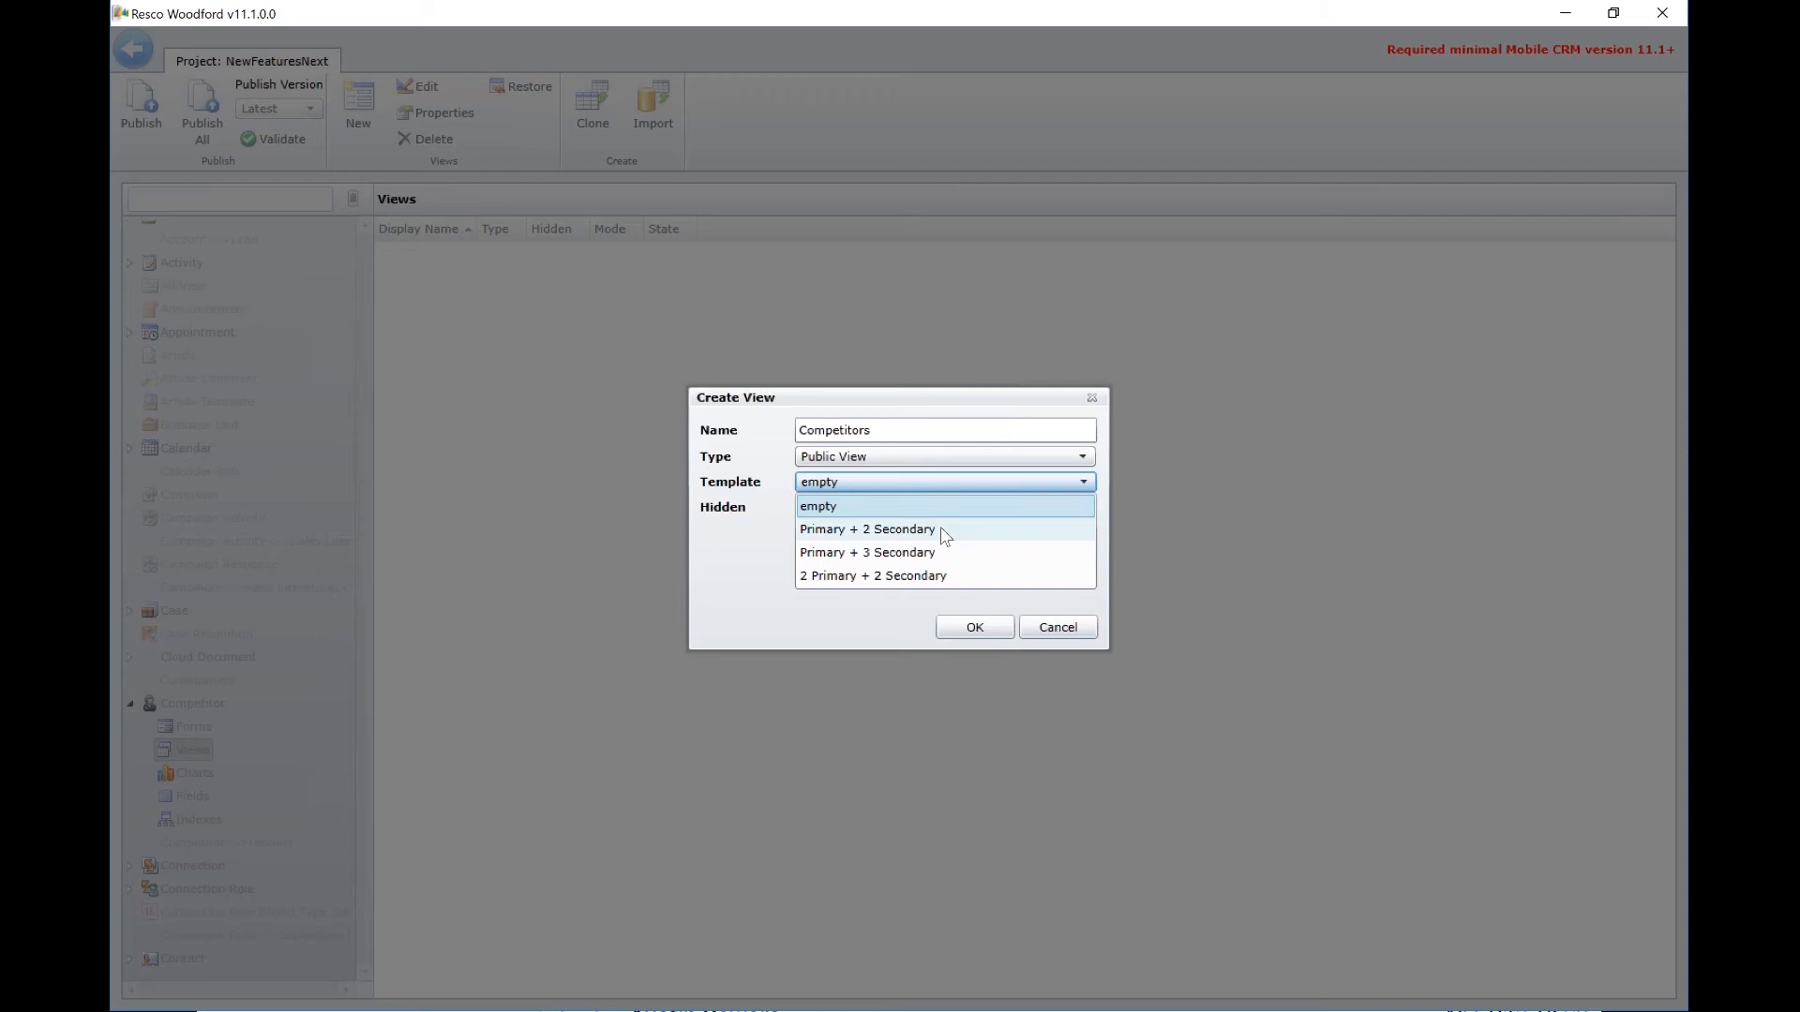
pyautogui.click(860, 531)
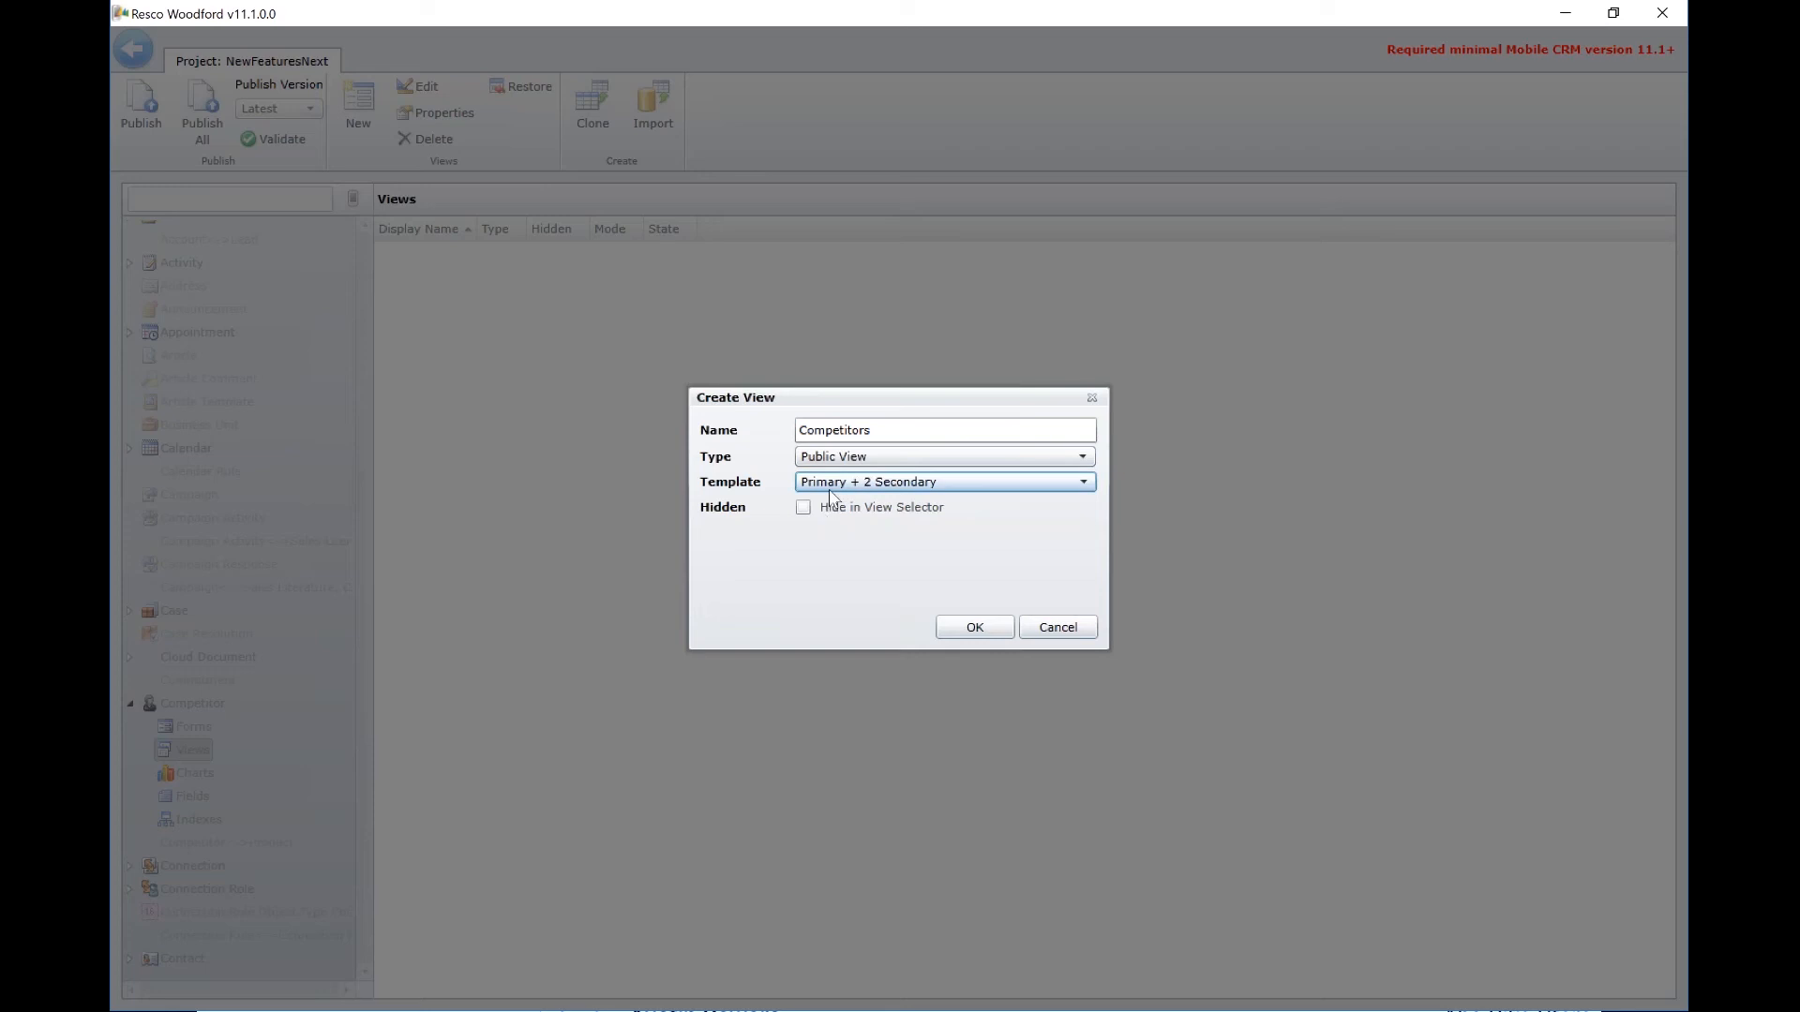
pyautogui.click(975, 618)
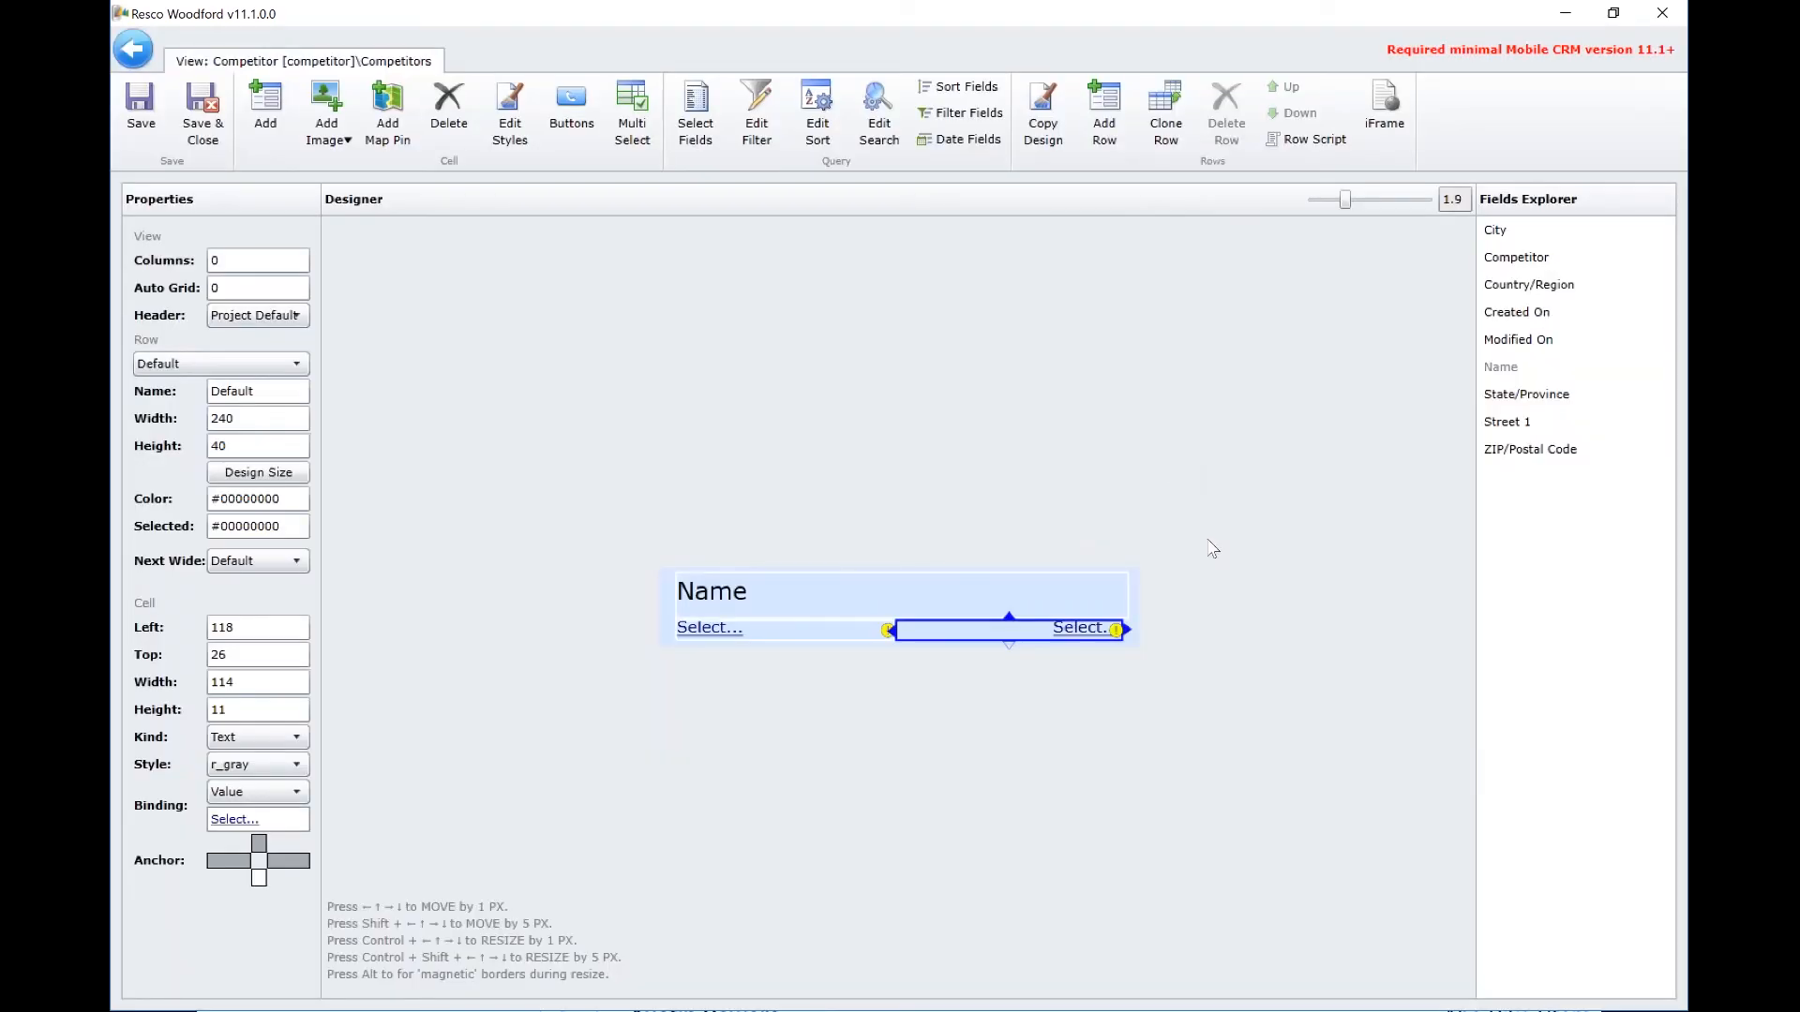
# Bind the left secondary cell below Name in the Competitors view to the City field
pyautogui.moveTo(1346, 195); pyautogui.dragTo(1435, 206)
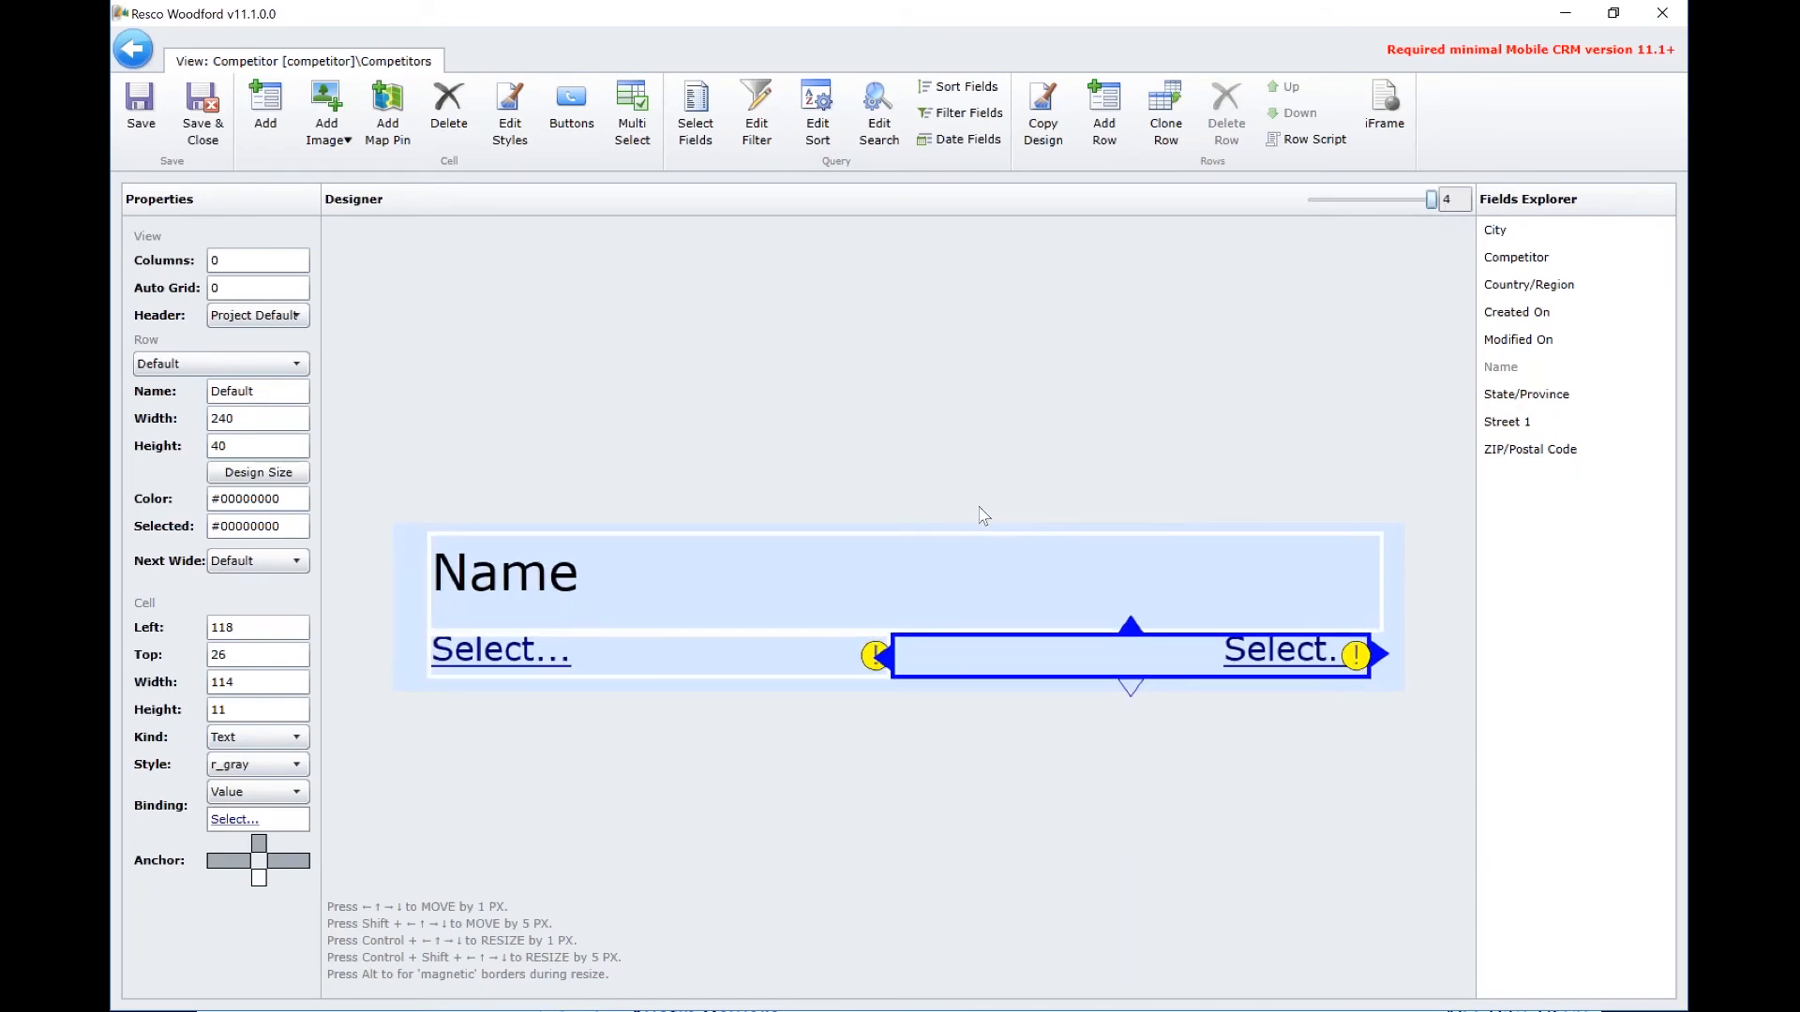
pyautogui.click(698, 587)
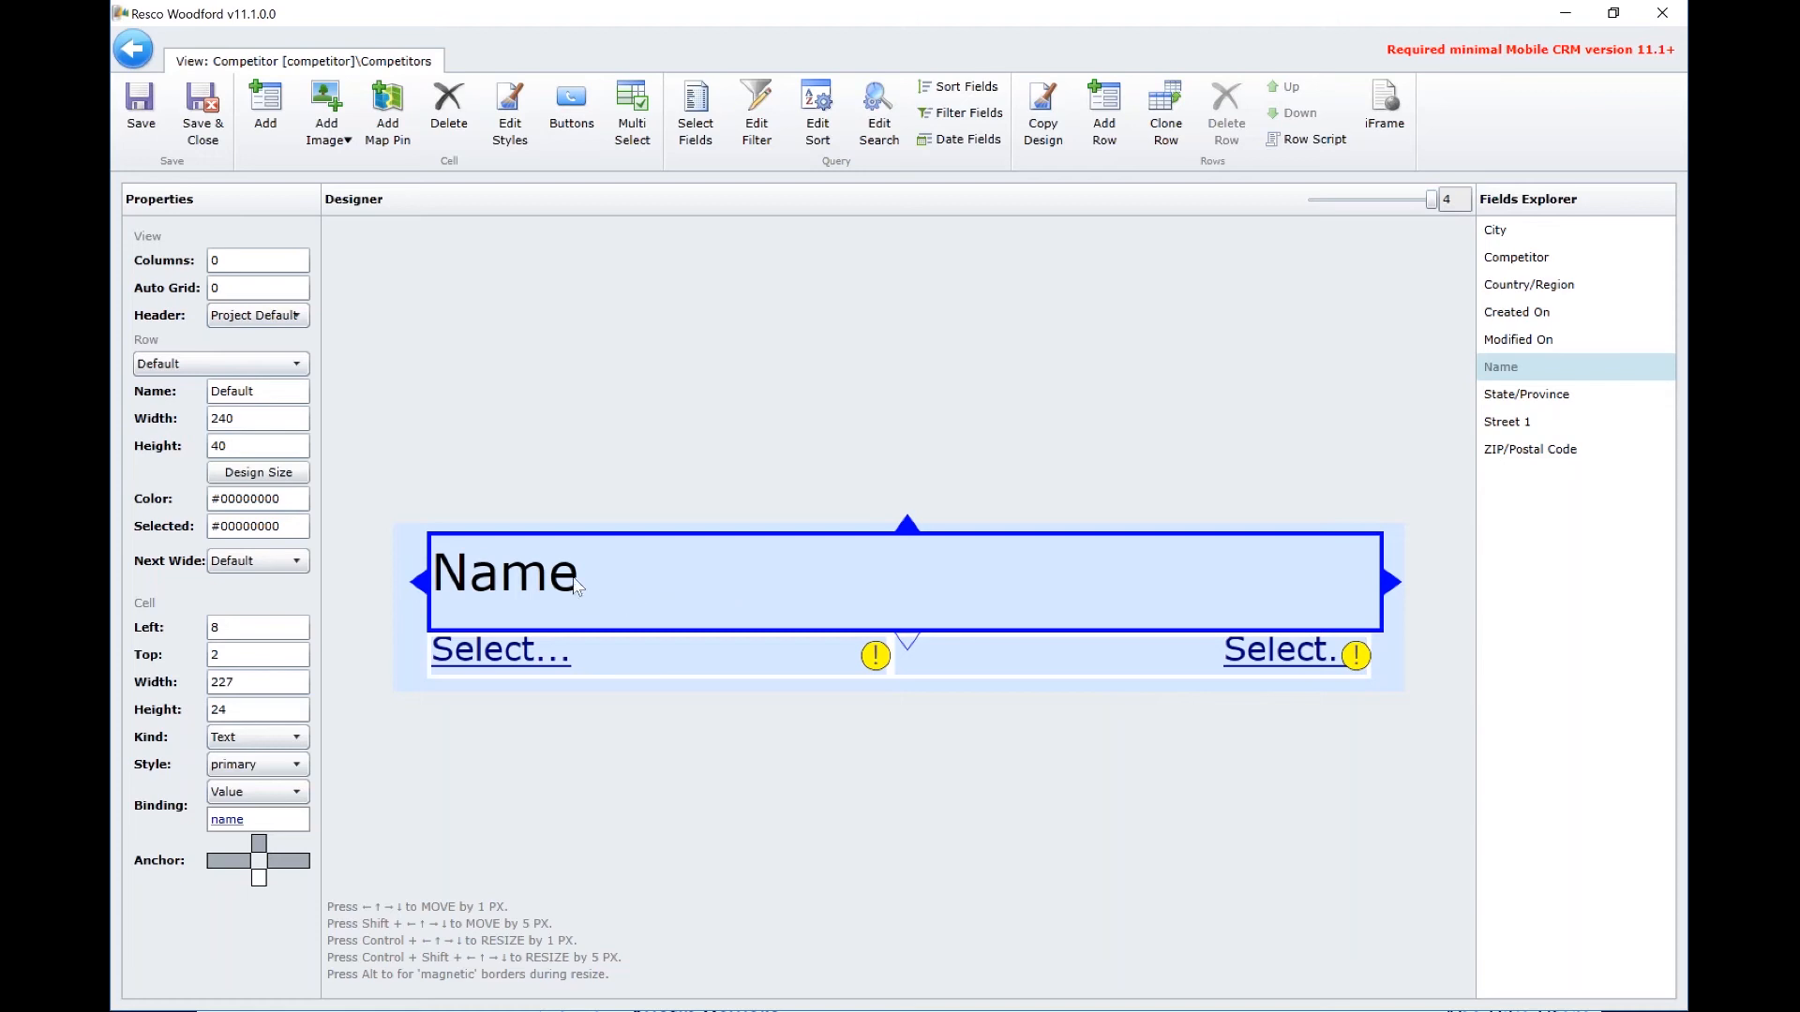
pyautogui.click(676, 659)
pyautogui.click(992, 673)
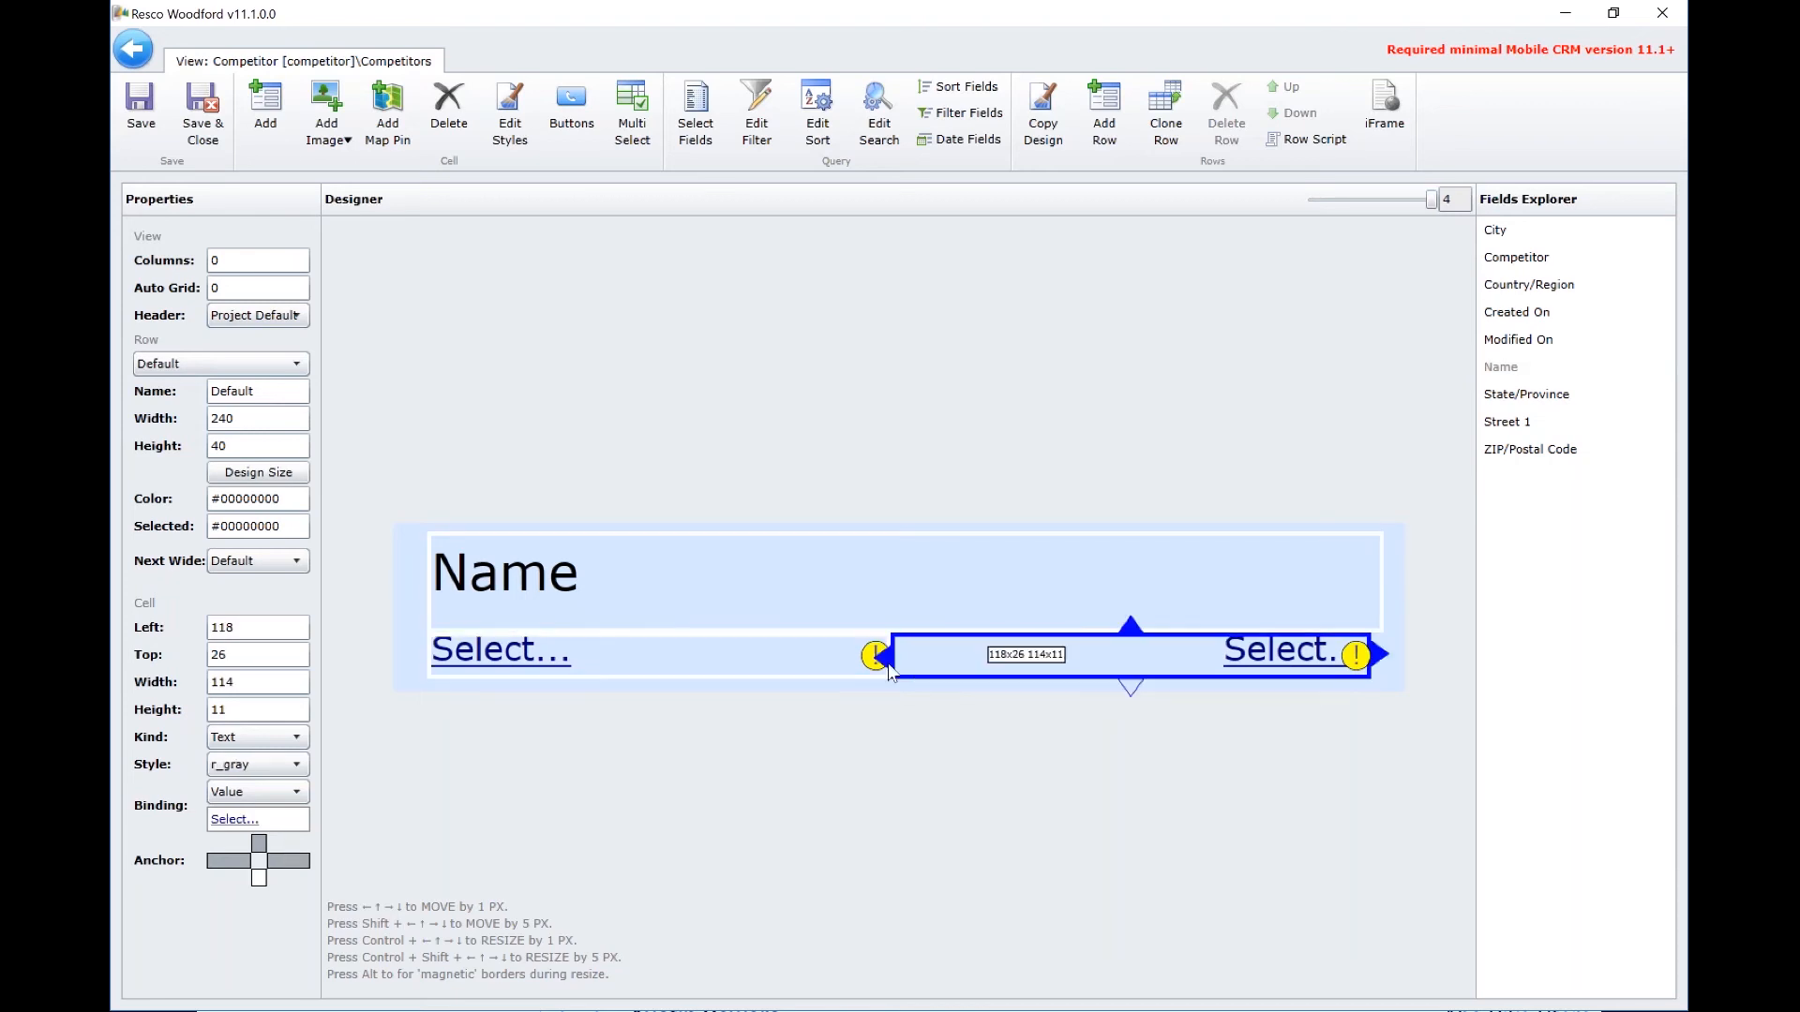
pyautogui.click(776, 673)
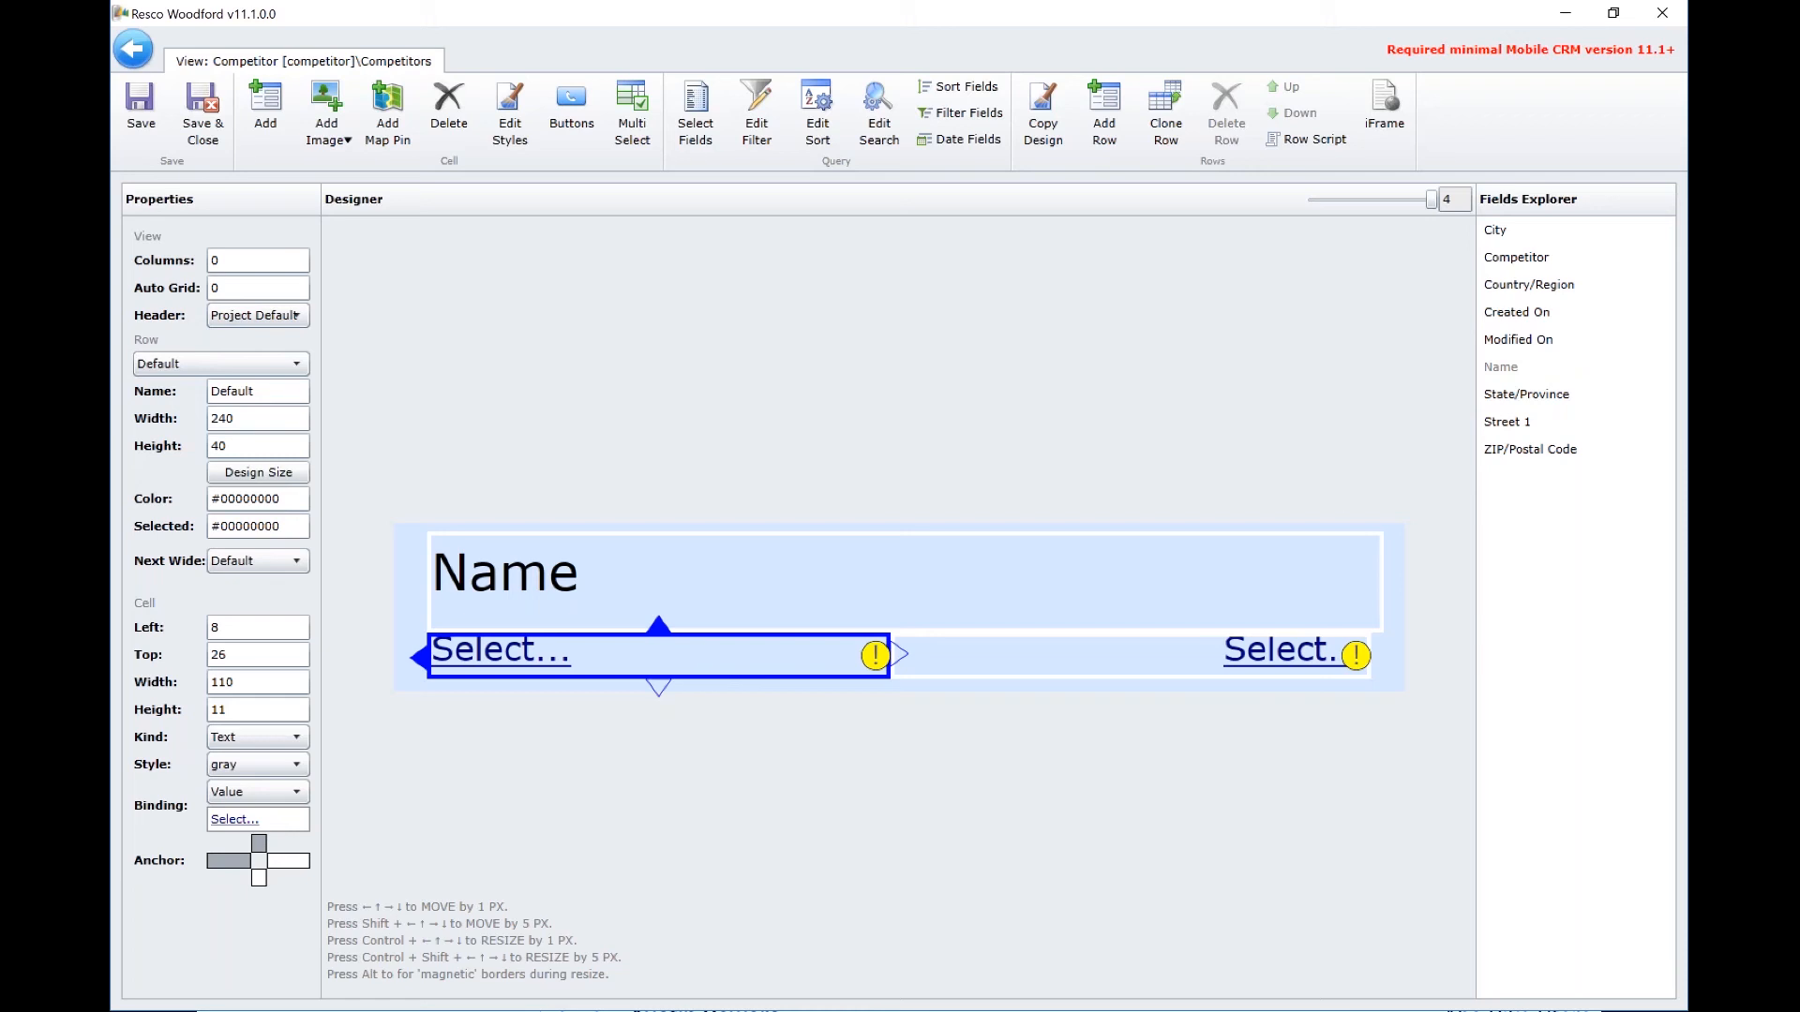
pyautogui.click(1511, 234)
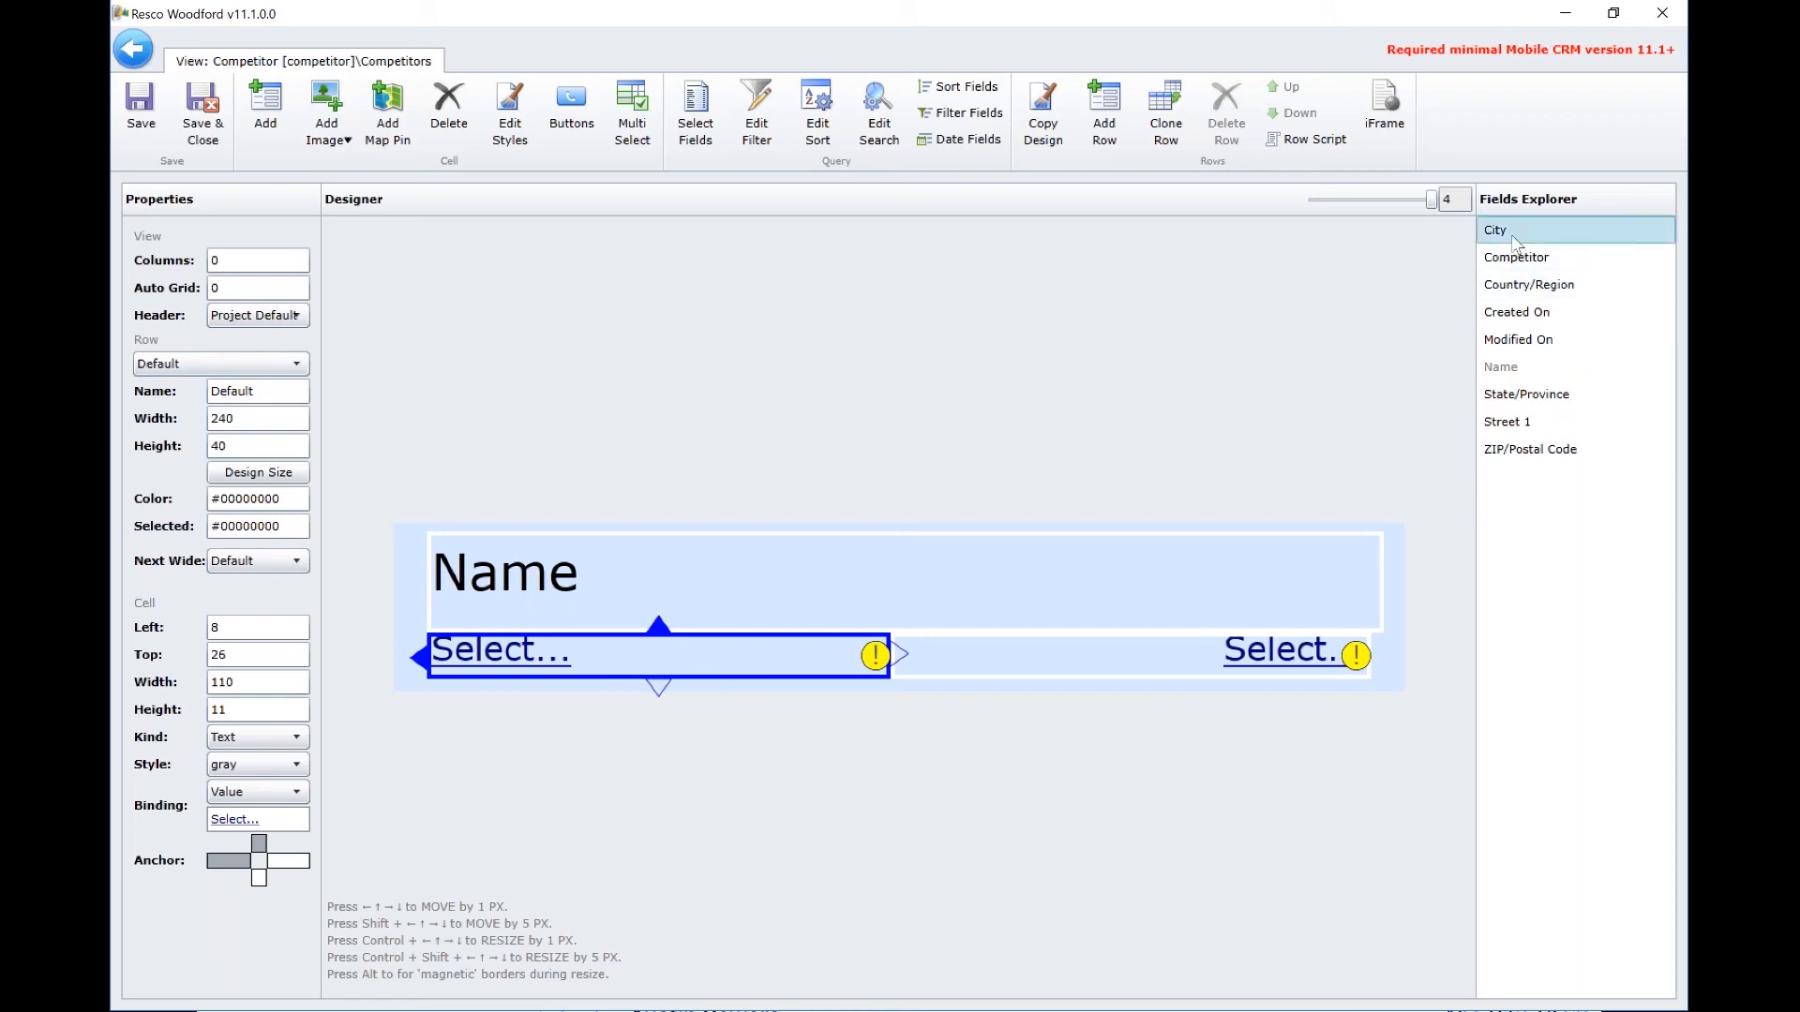
pyautogui.doubleClick(1513, 236)
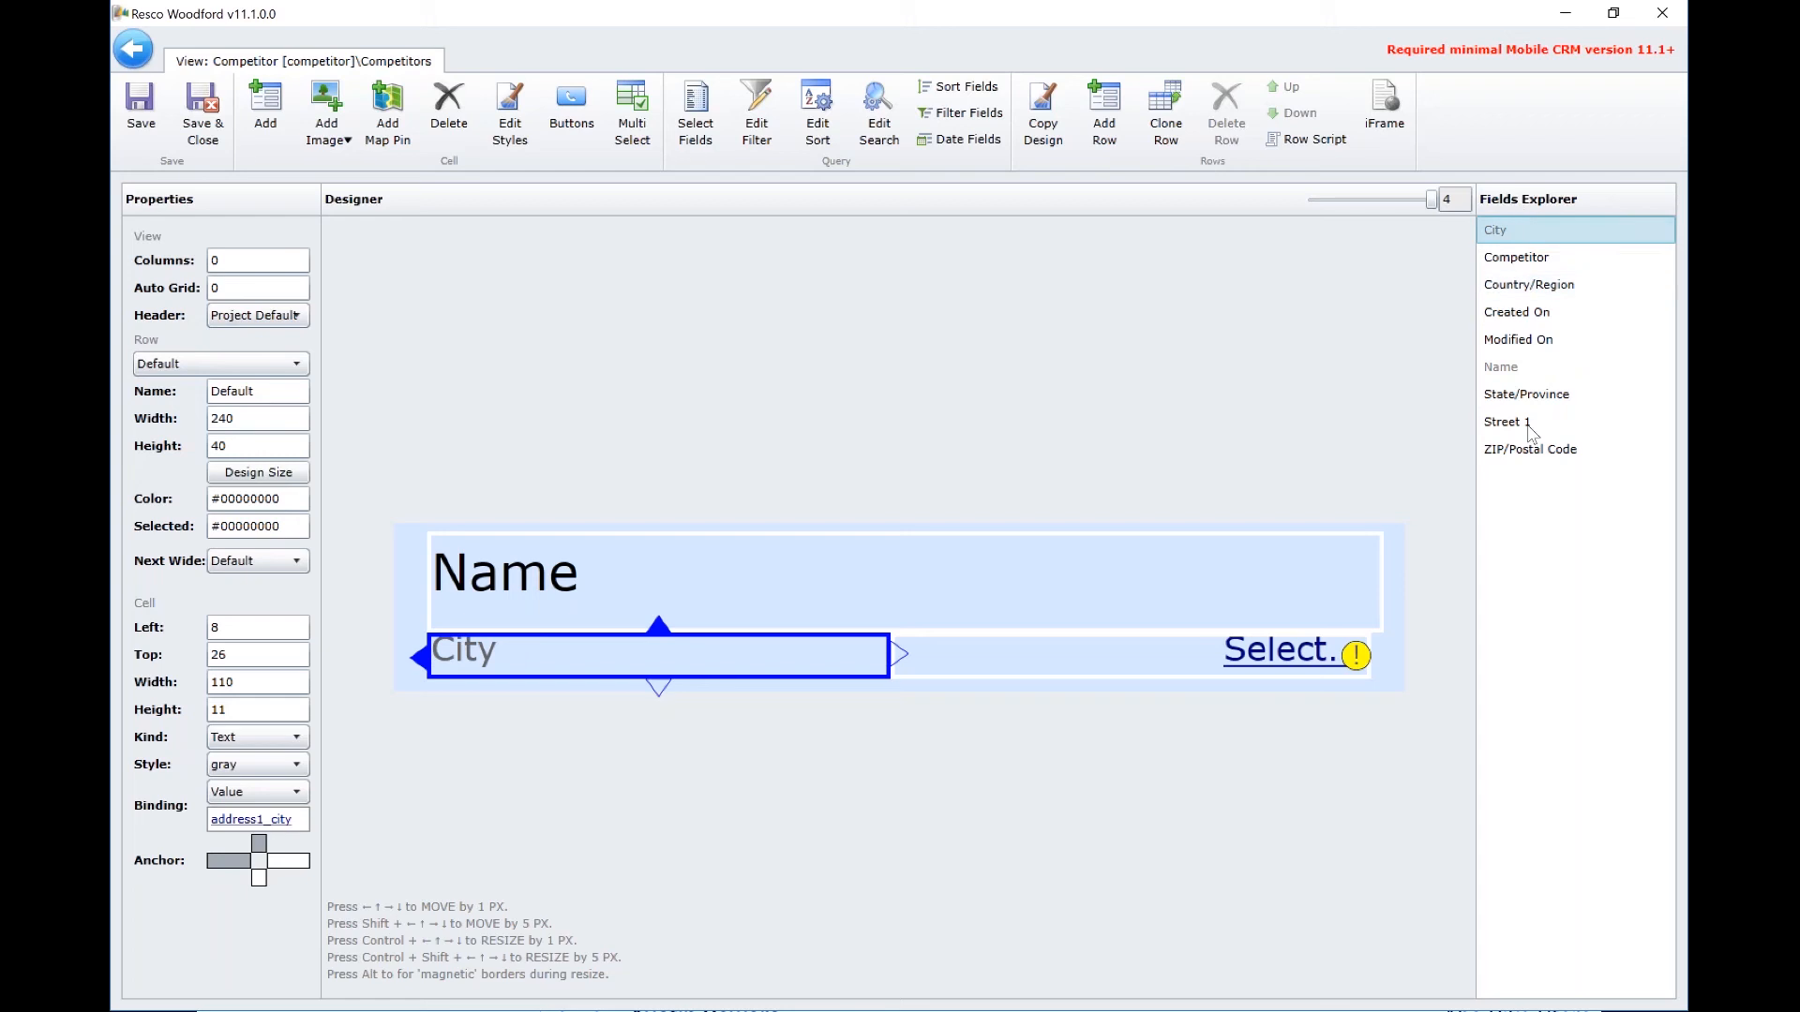
# Bind the right secondary cell below Name in the Competitors view to the ZIP/Postal Code field
pyautogui.click(460, 663)
pyautogui.click(1123, 667)
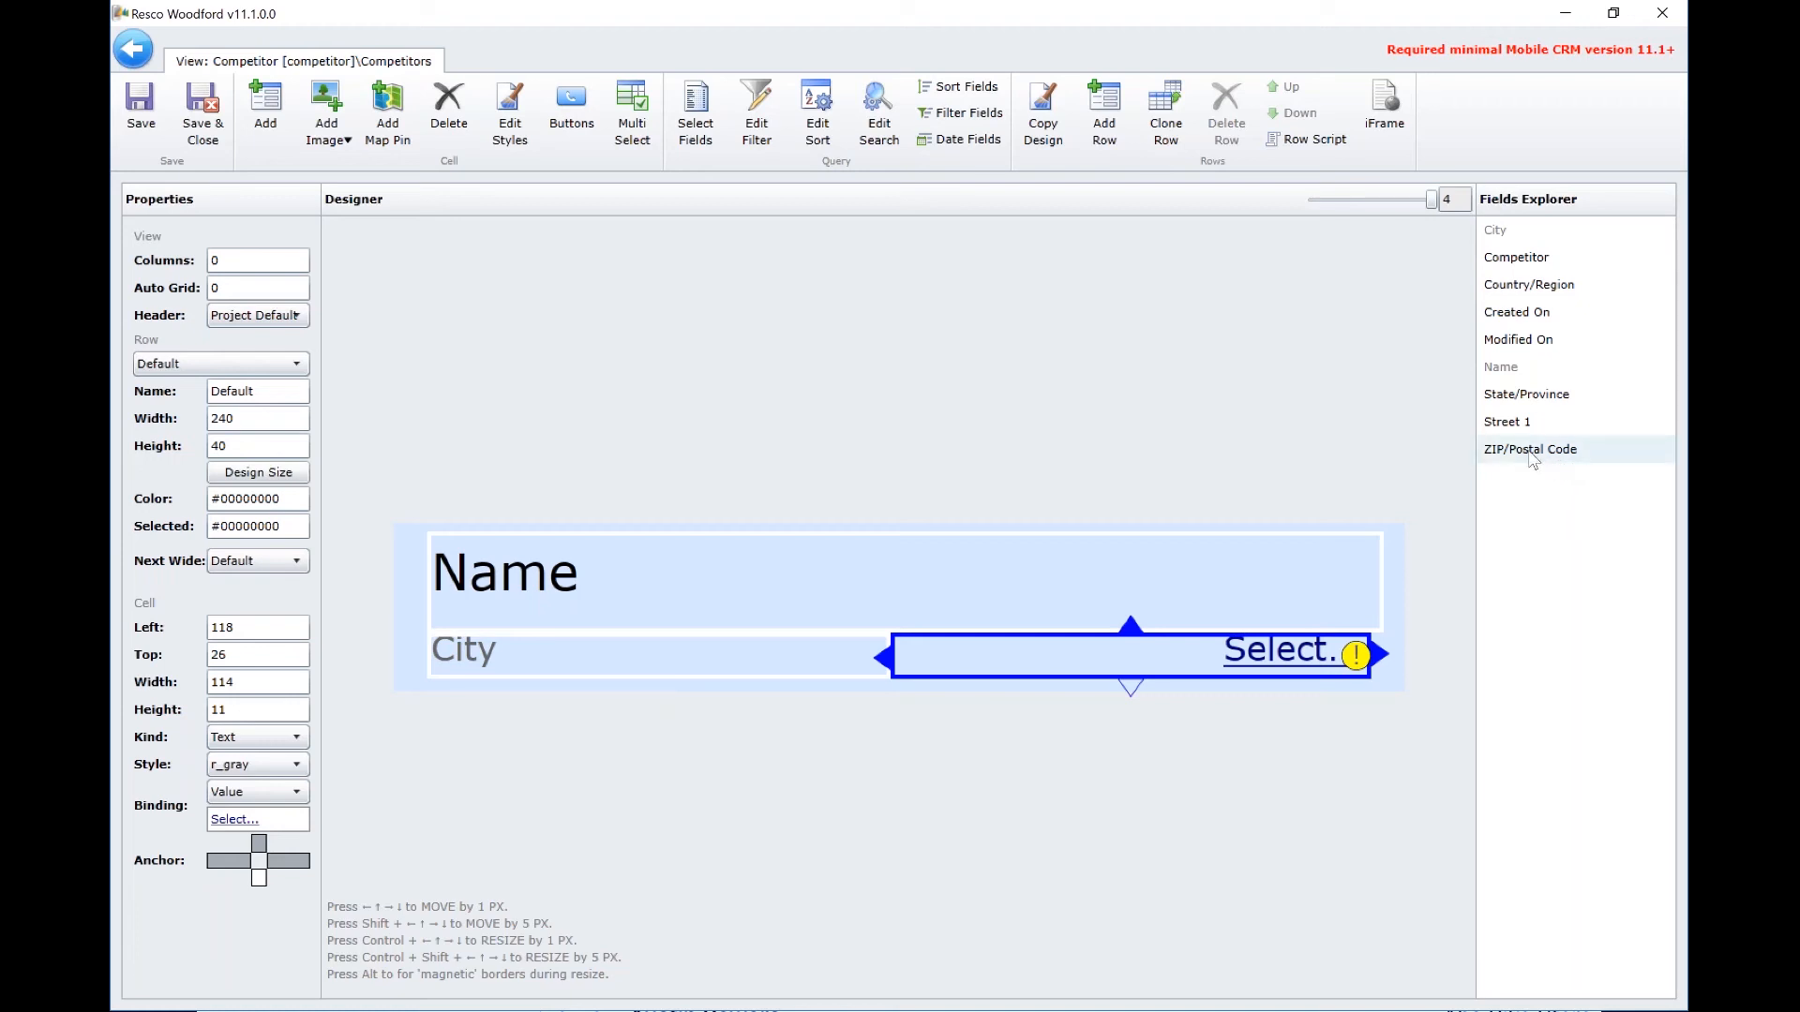
pyautogui.moveTo(1532, 459); pyautogui.dragTo(1125, 661)
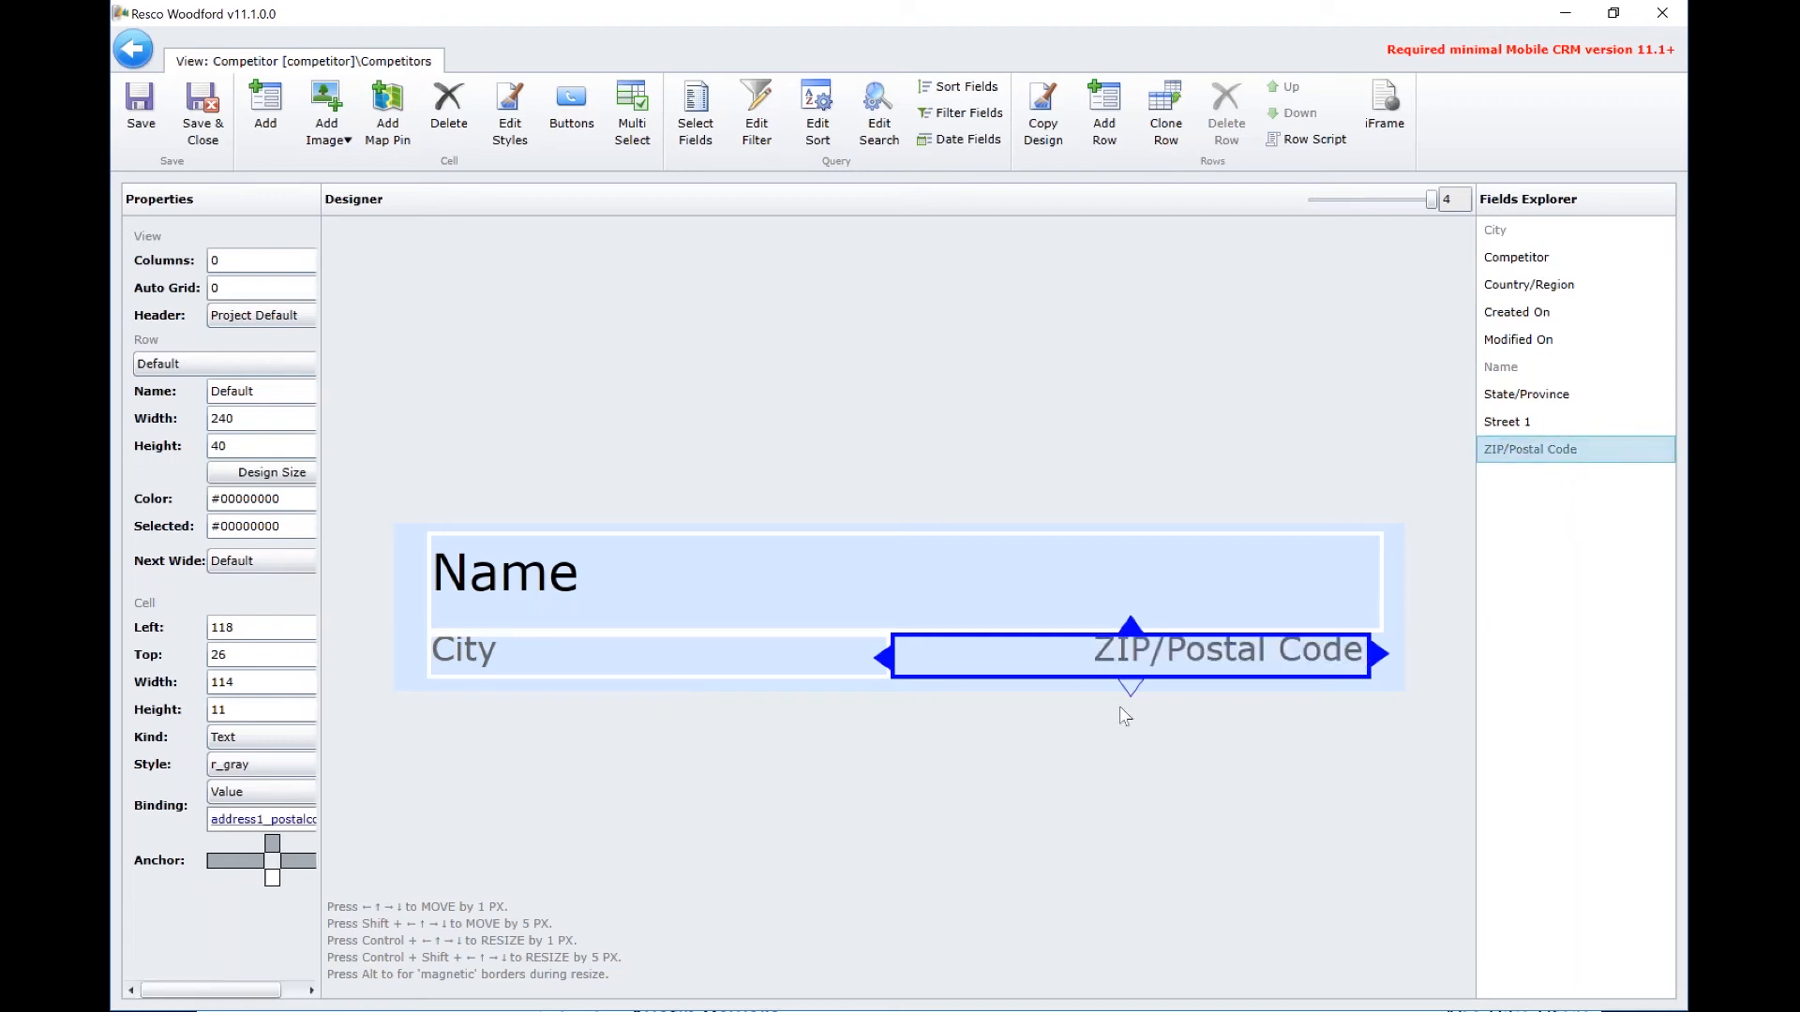
pyautogui.click(1382, 729)
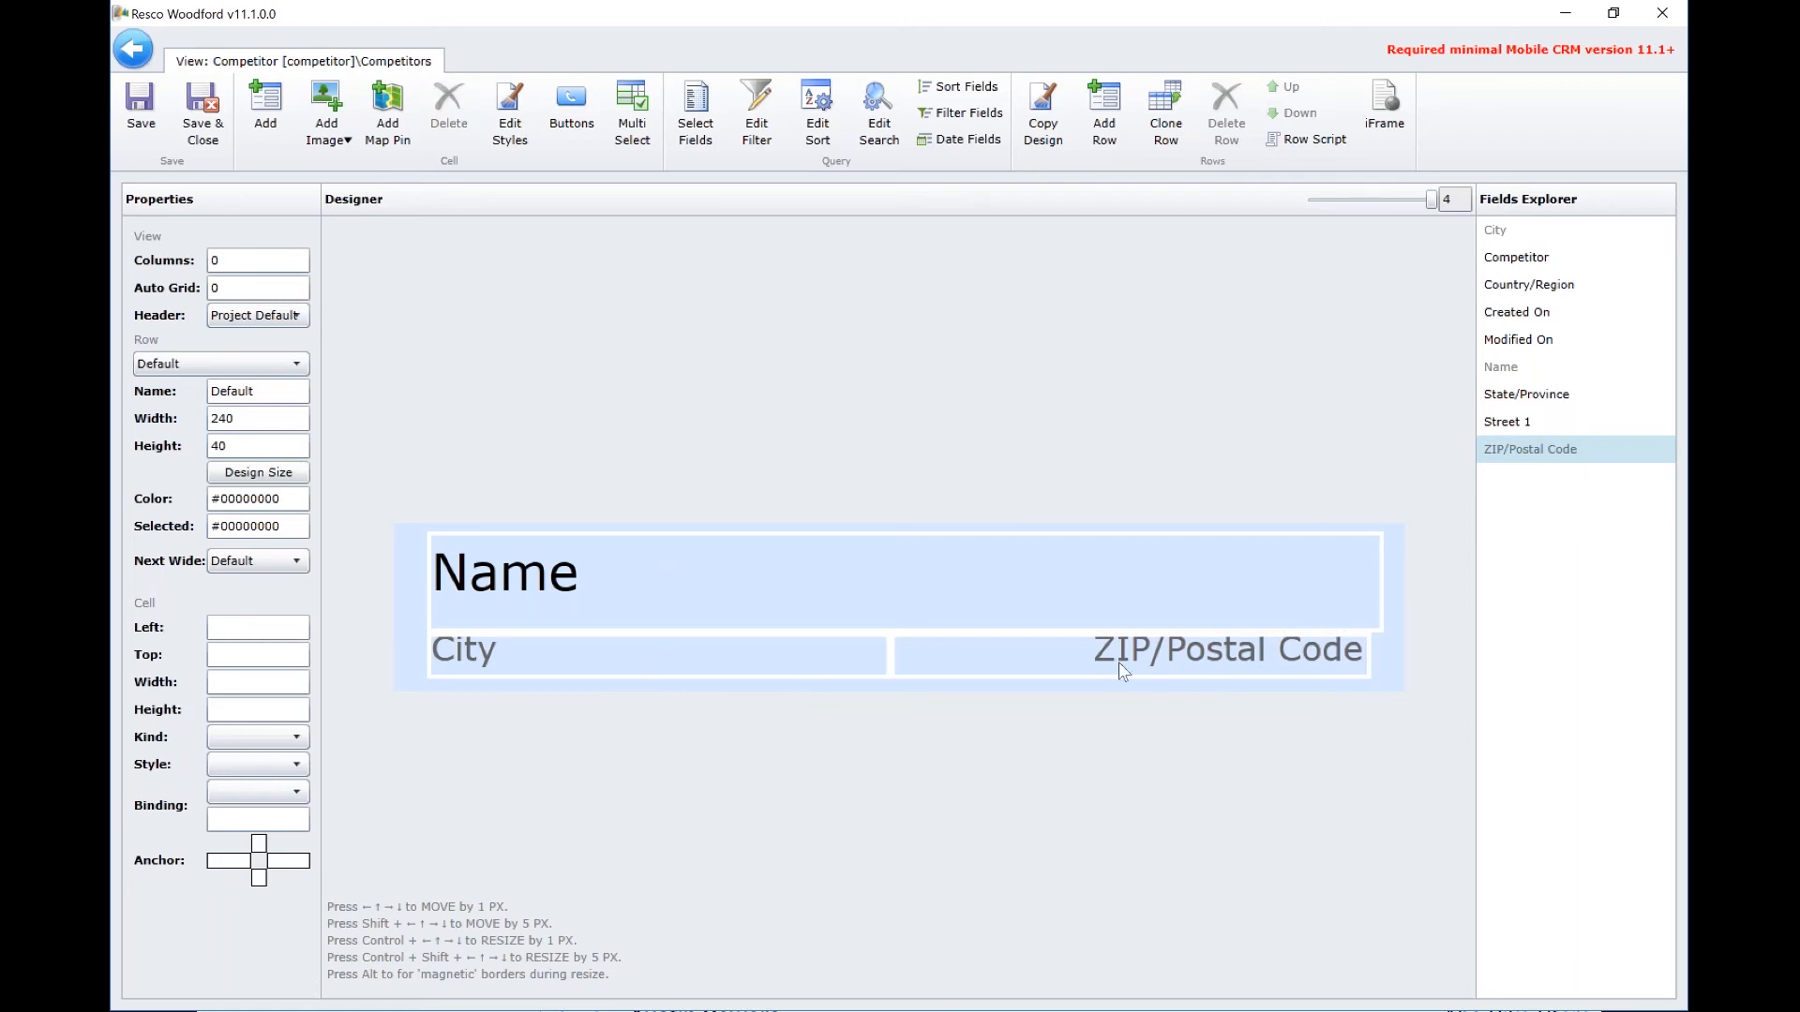
# Save and close the Competitors view and open the Competitor entity's list of forms
pyautogui.click(1021, 656)
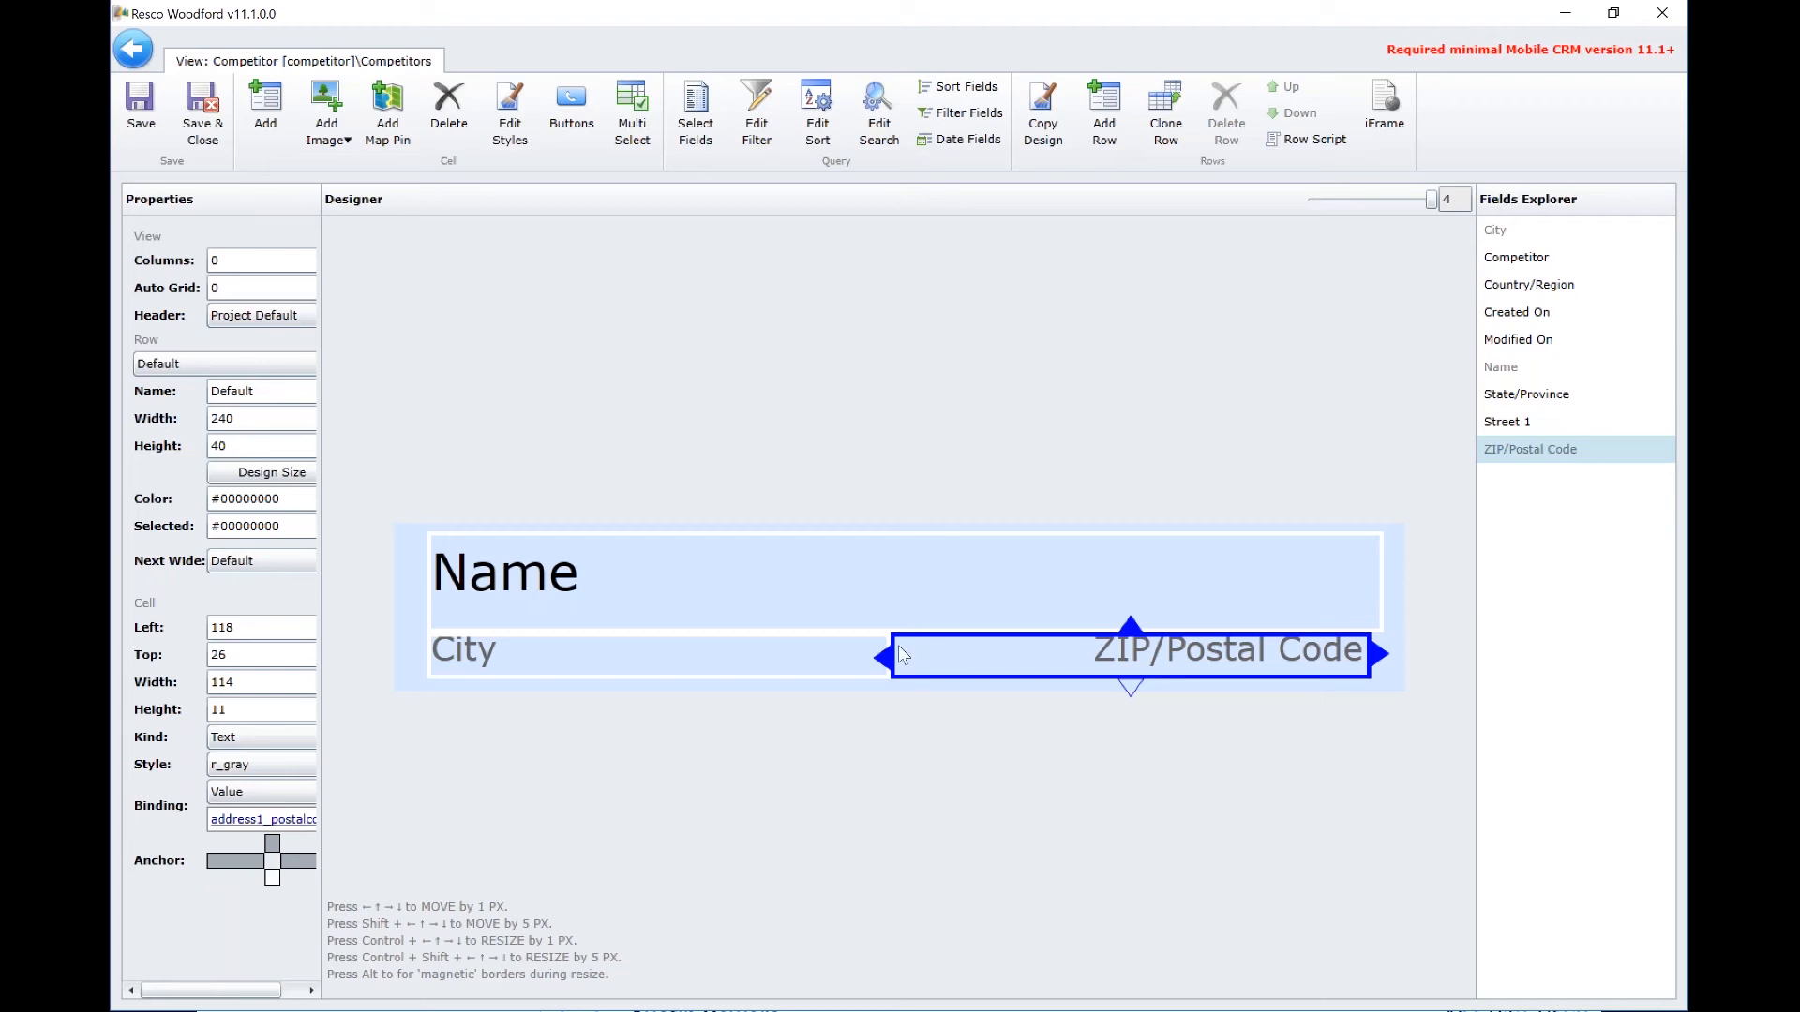
pyautogui.moveTo(898, 645)
pyautogui.mouseDown()
pyautogui.moveTo(992, 642)
pyautogui.moveTo(890, 644)
pyautogui.mouseUp()
pyautogui.click(279, 125)
pyautogui.click(203, 117)
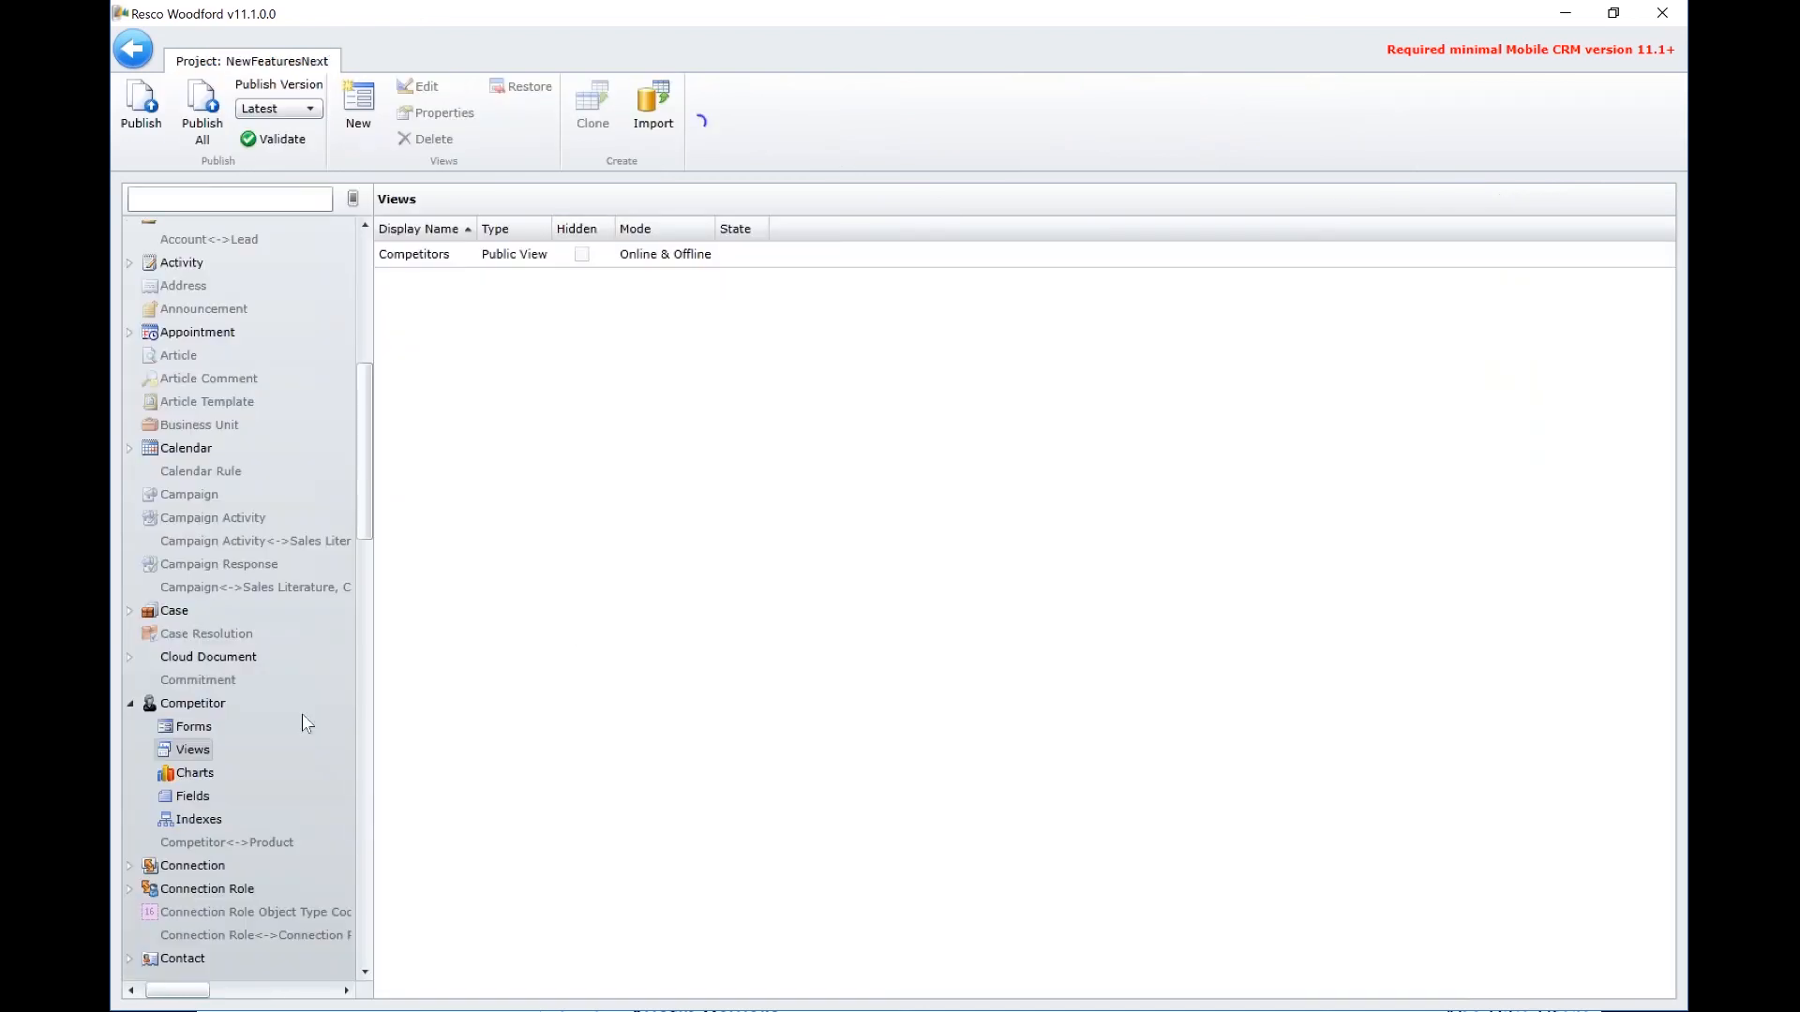
pyautogui.click(540, 265)
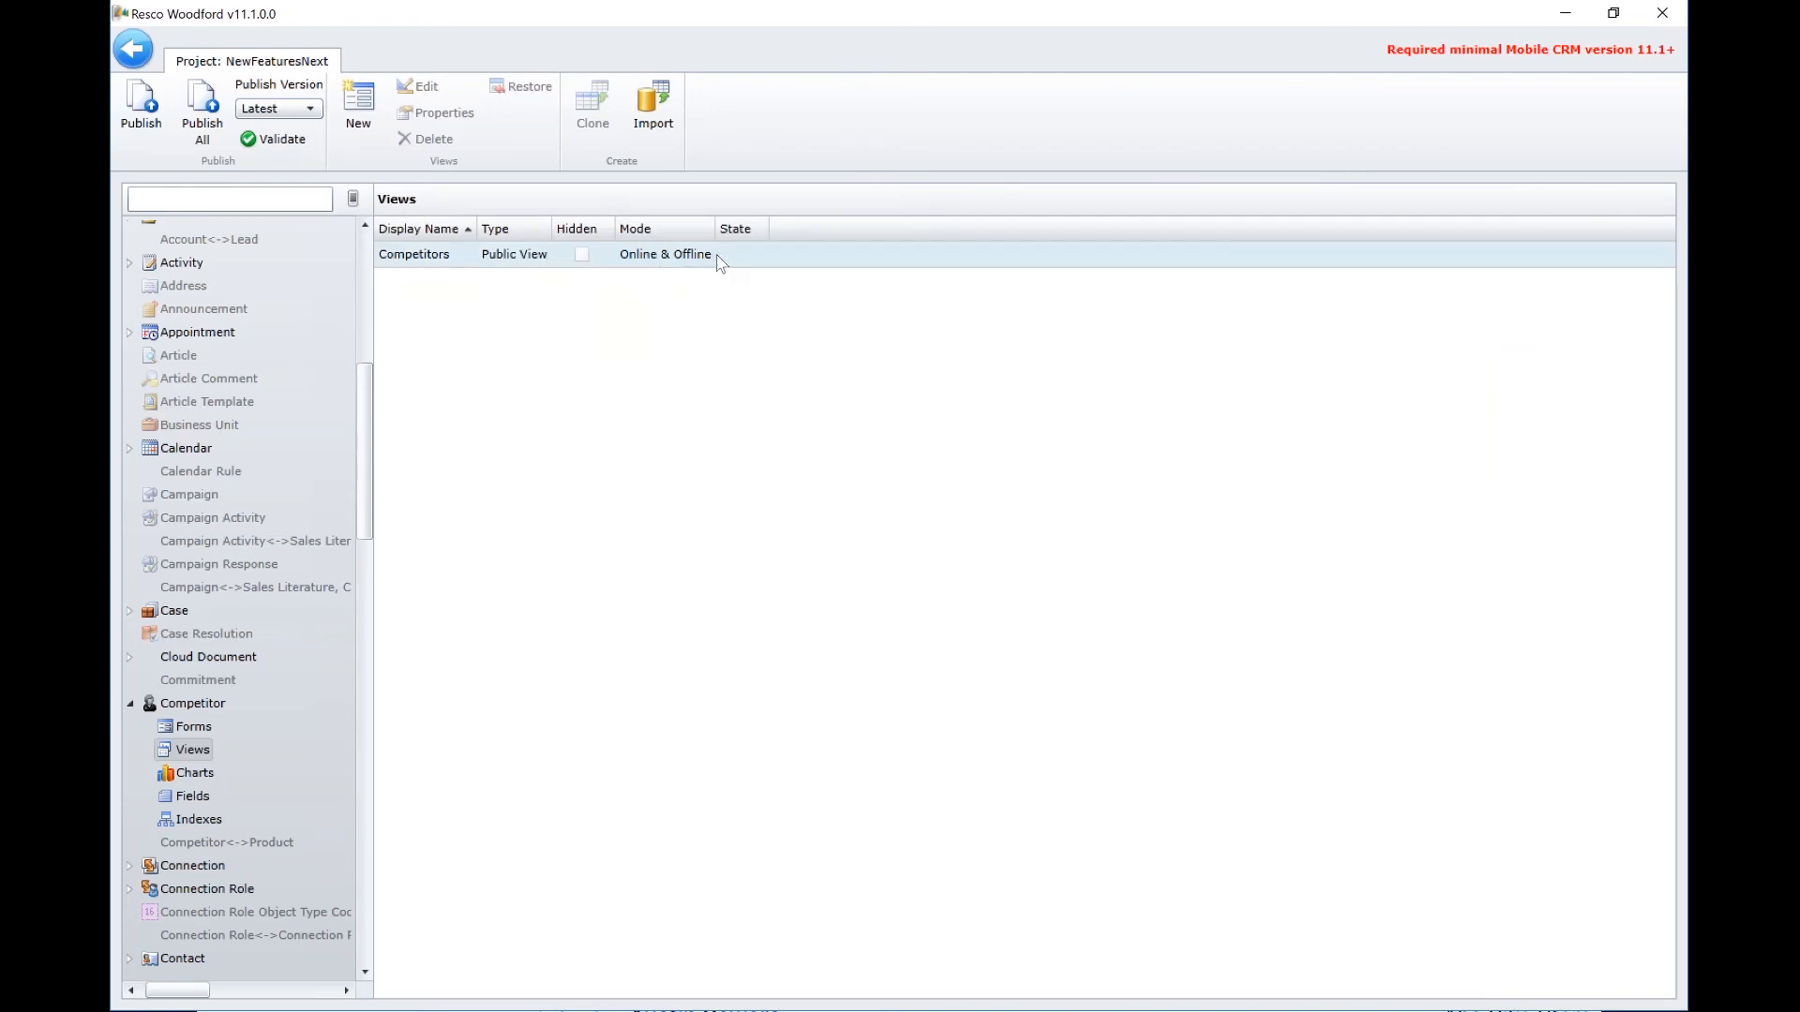
pyautogui.click(703, 354)
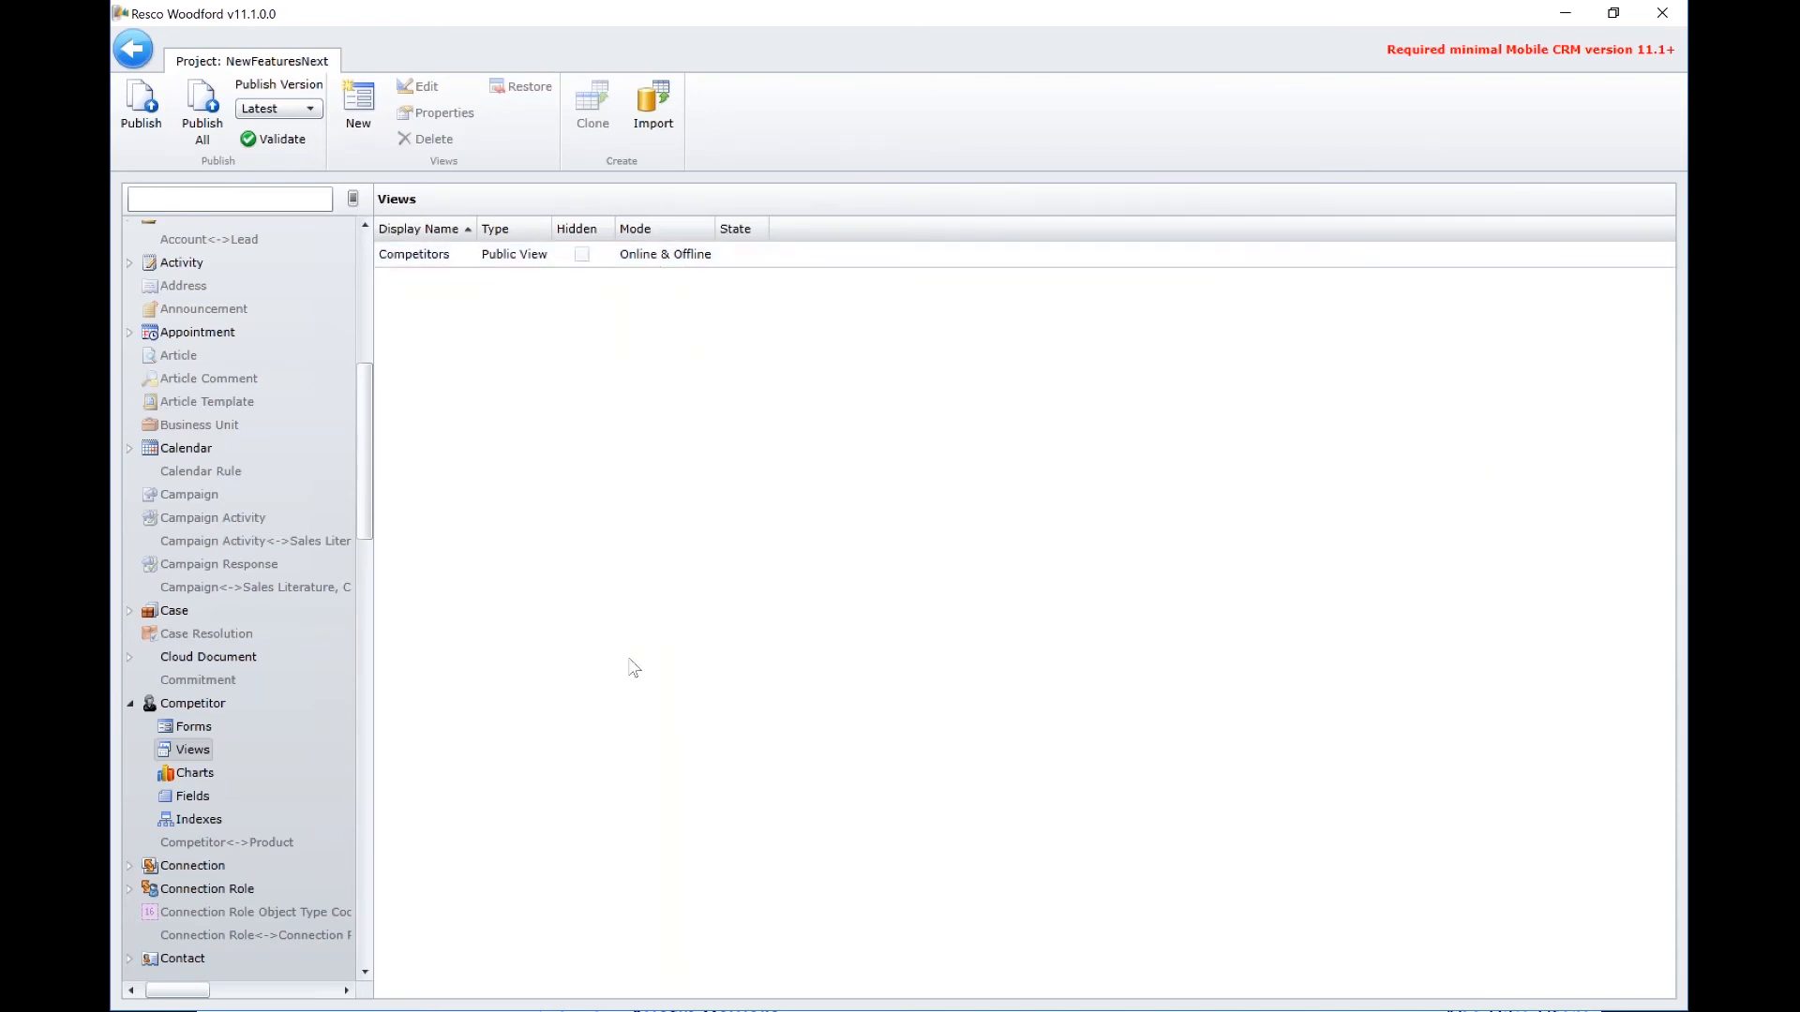
pyautogui.click(190, 727)
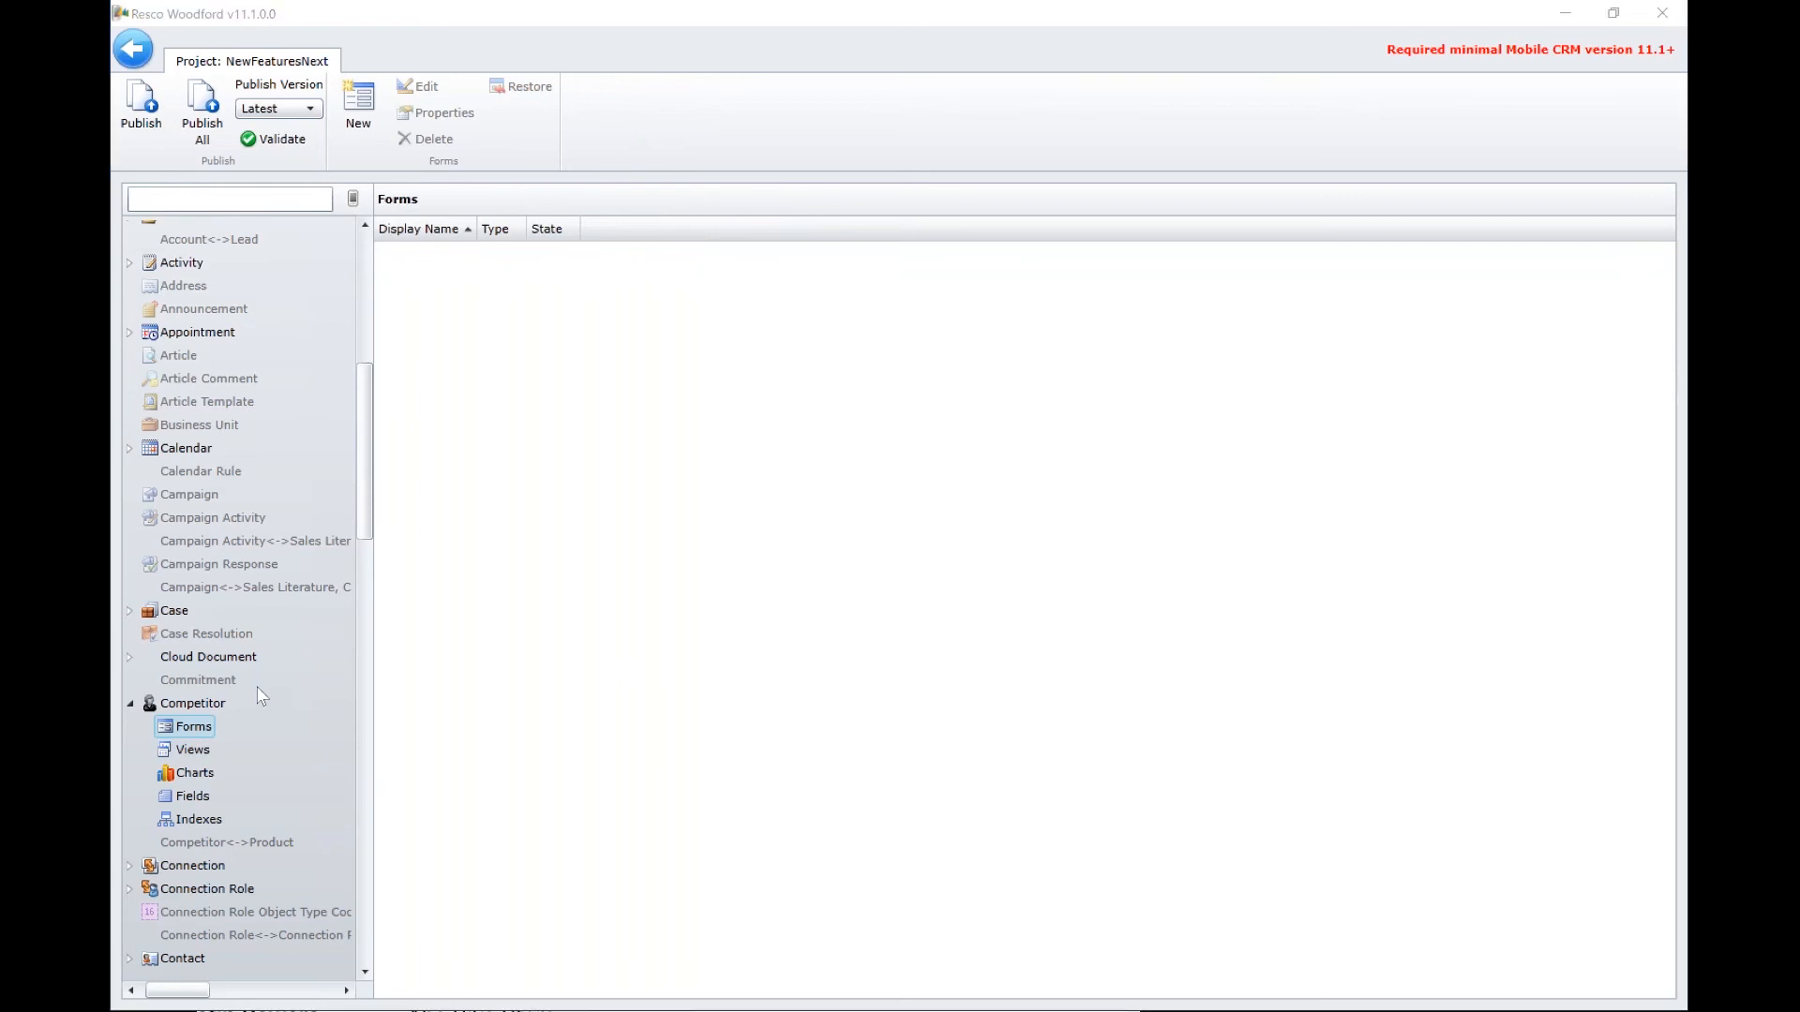
# Switch to Mobile CRM and examine the sections of a contact's form from Info and Address down to Notes
pyautogui.hotkey('alt', 'Tab')
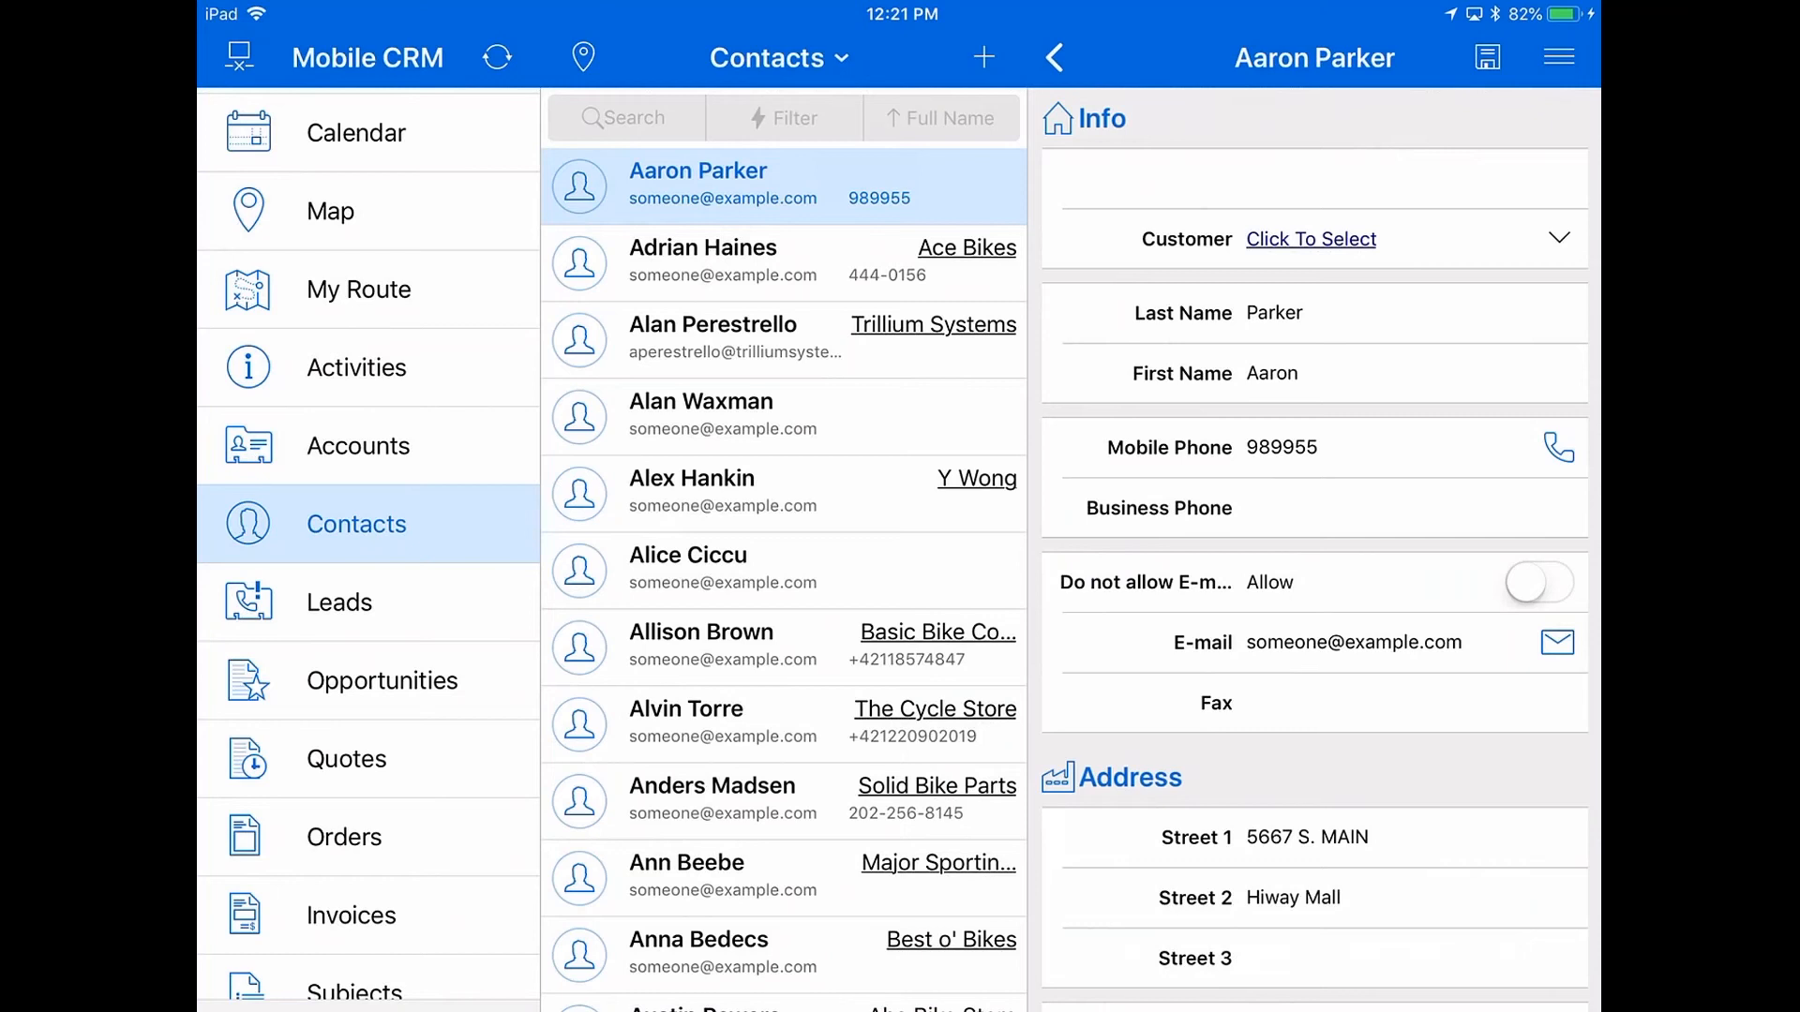
pyautogui.scroll(-2, 1314, 562)
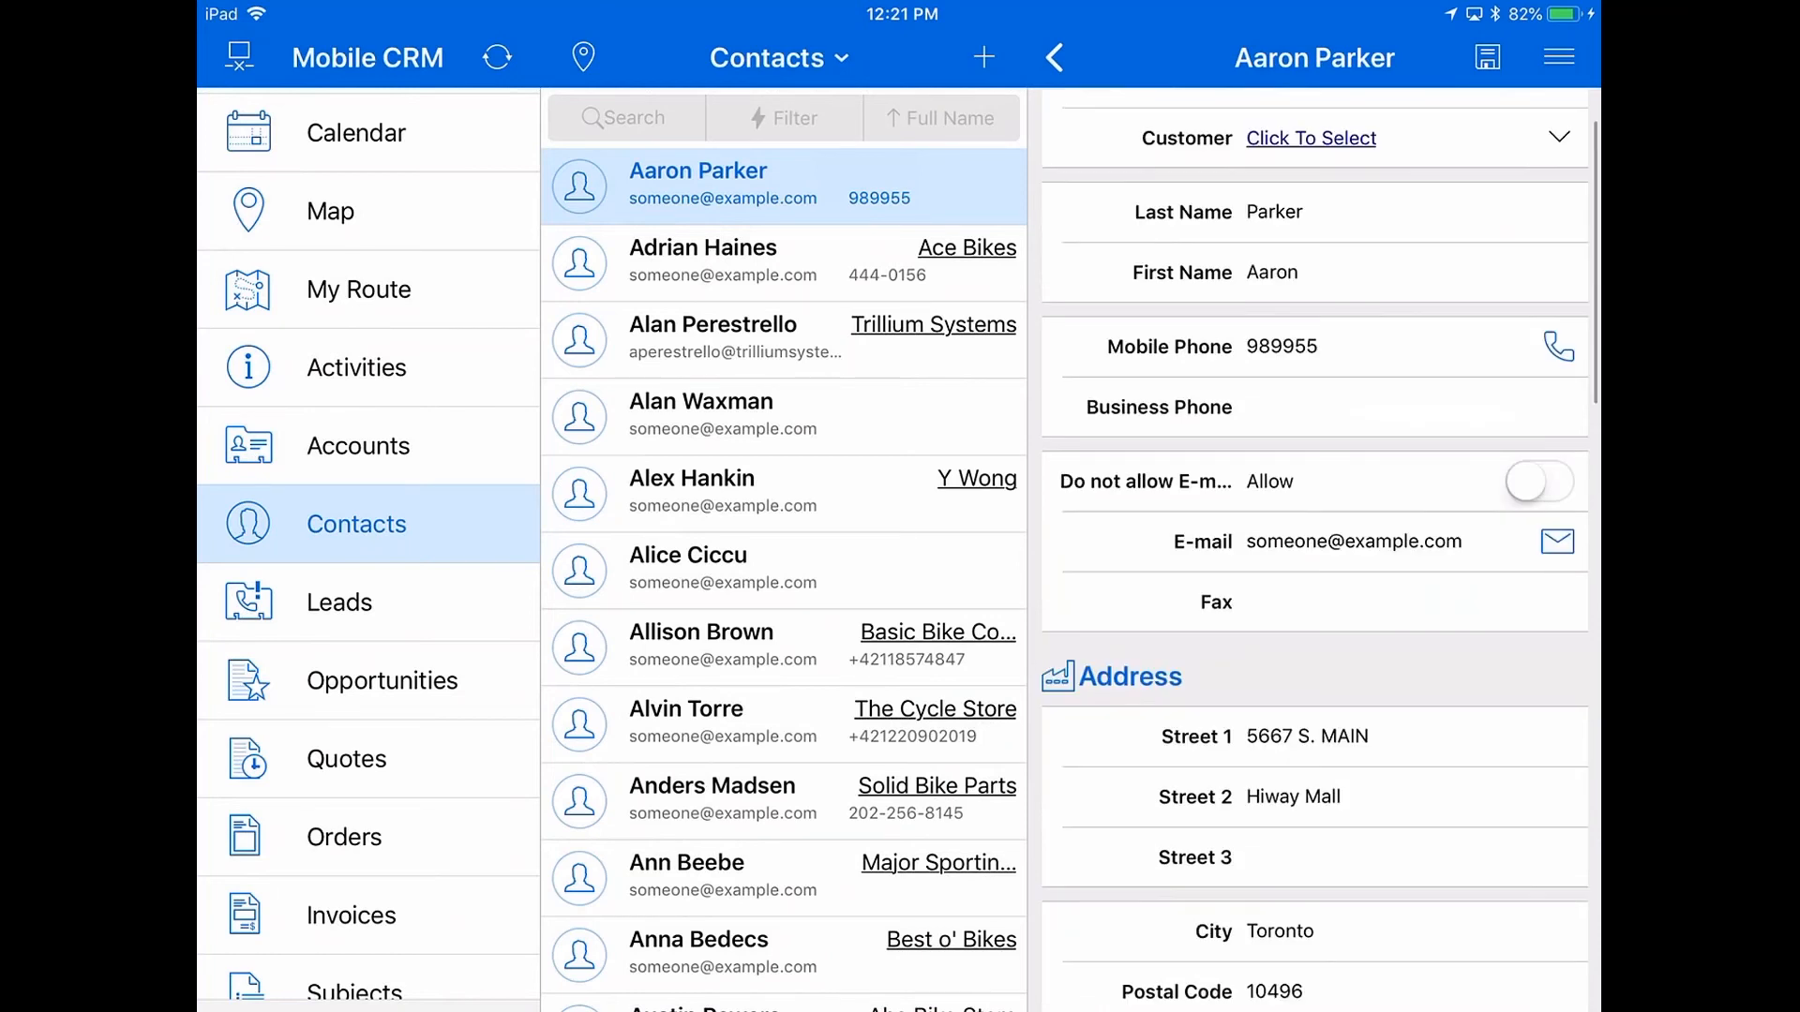
pyautogui.scroll(-2, 1315, 562)
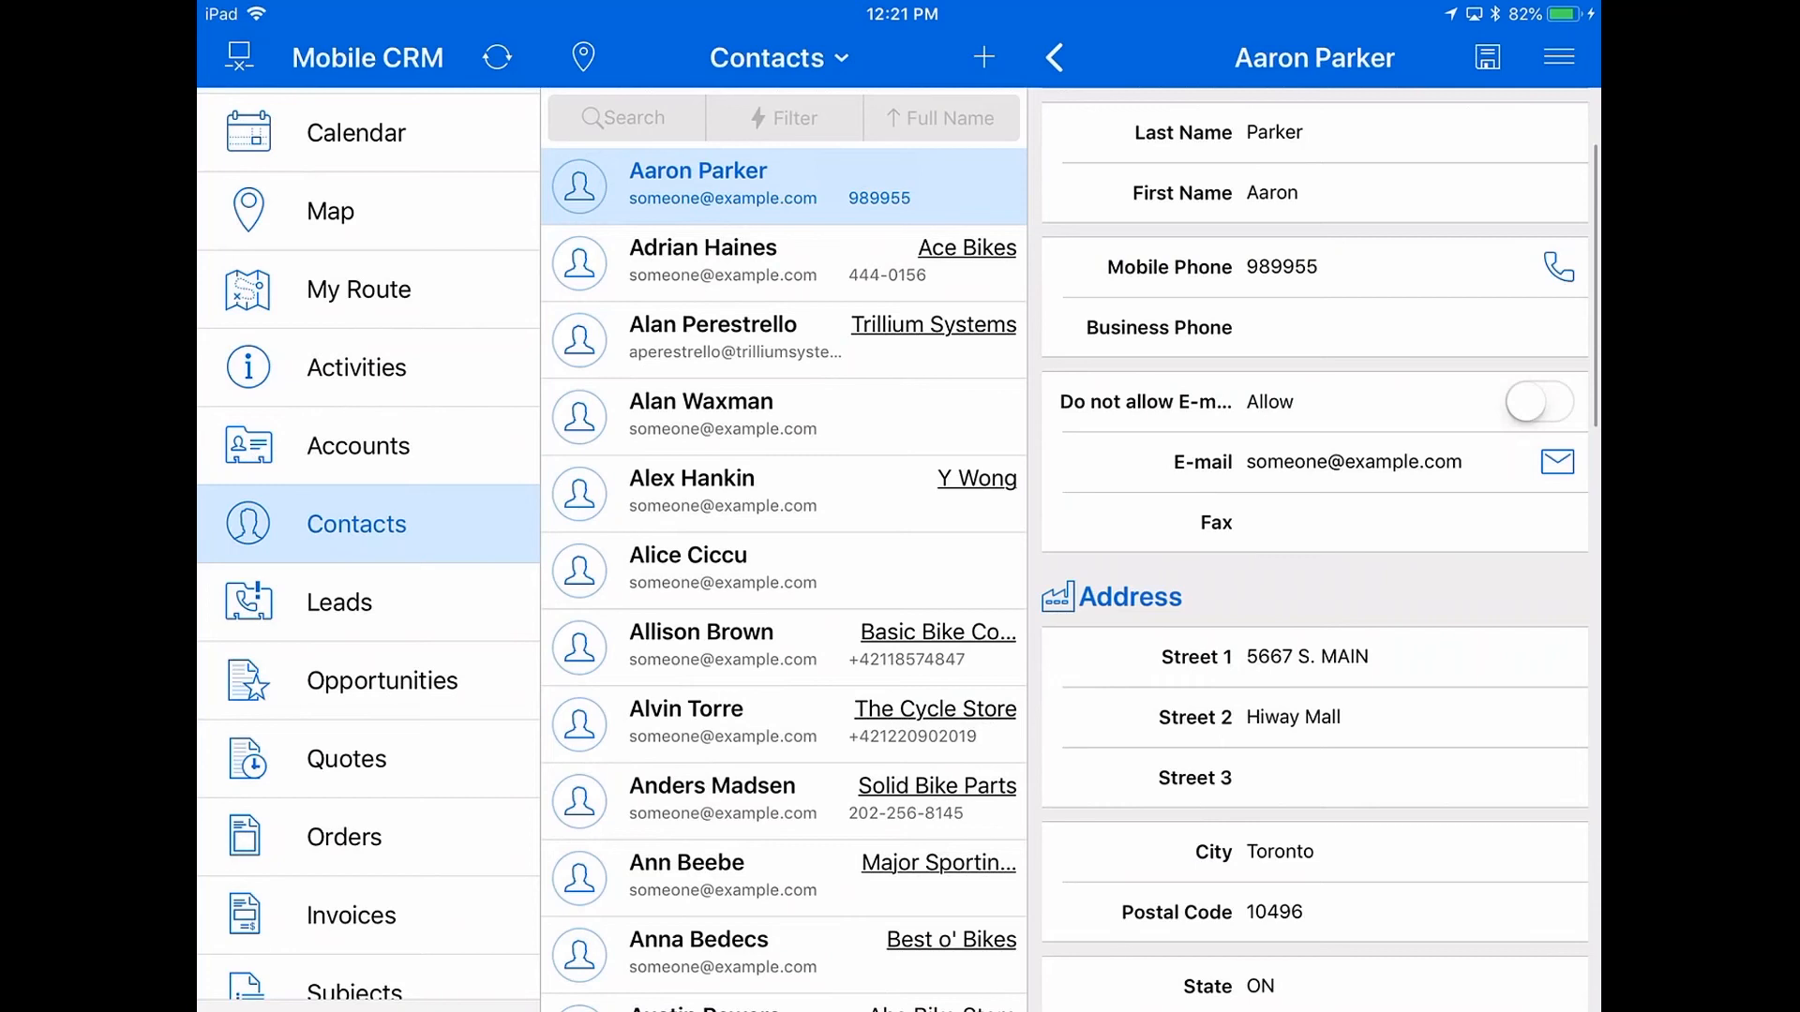
pyautogui.scroll(-10, 1314, 562)
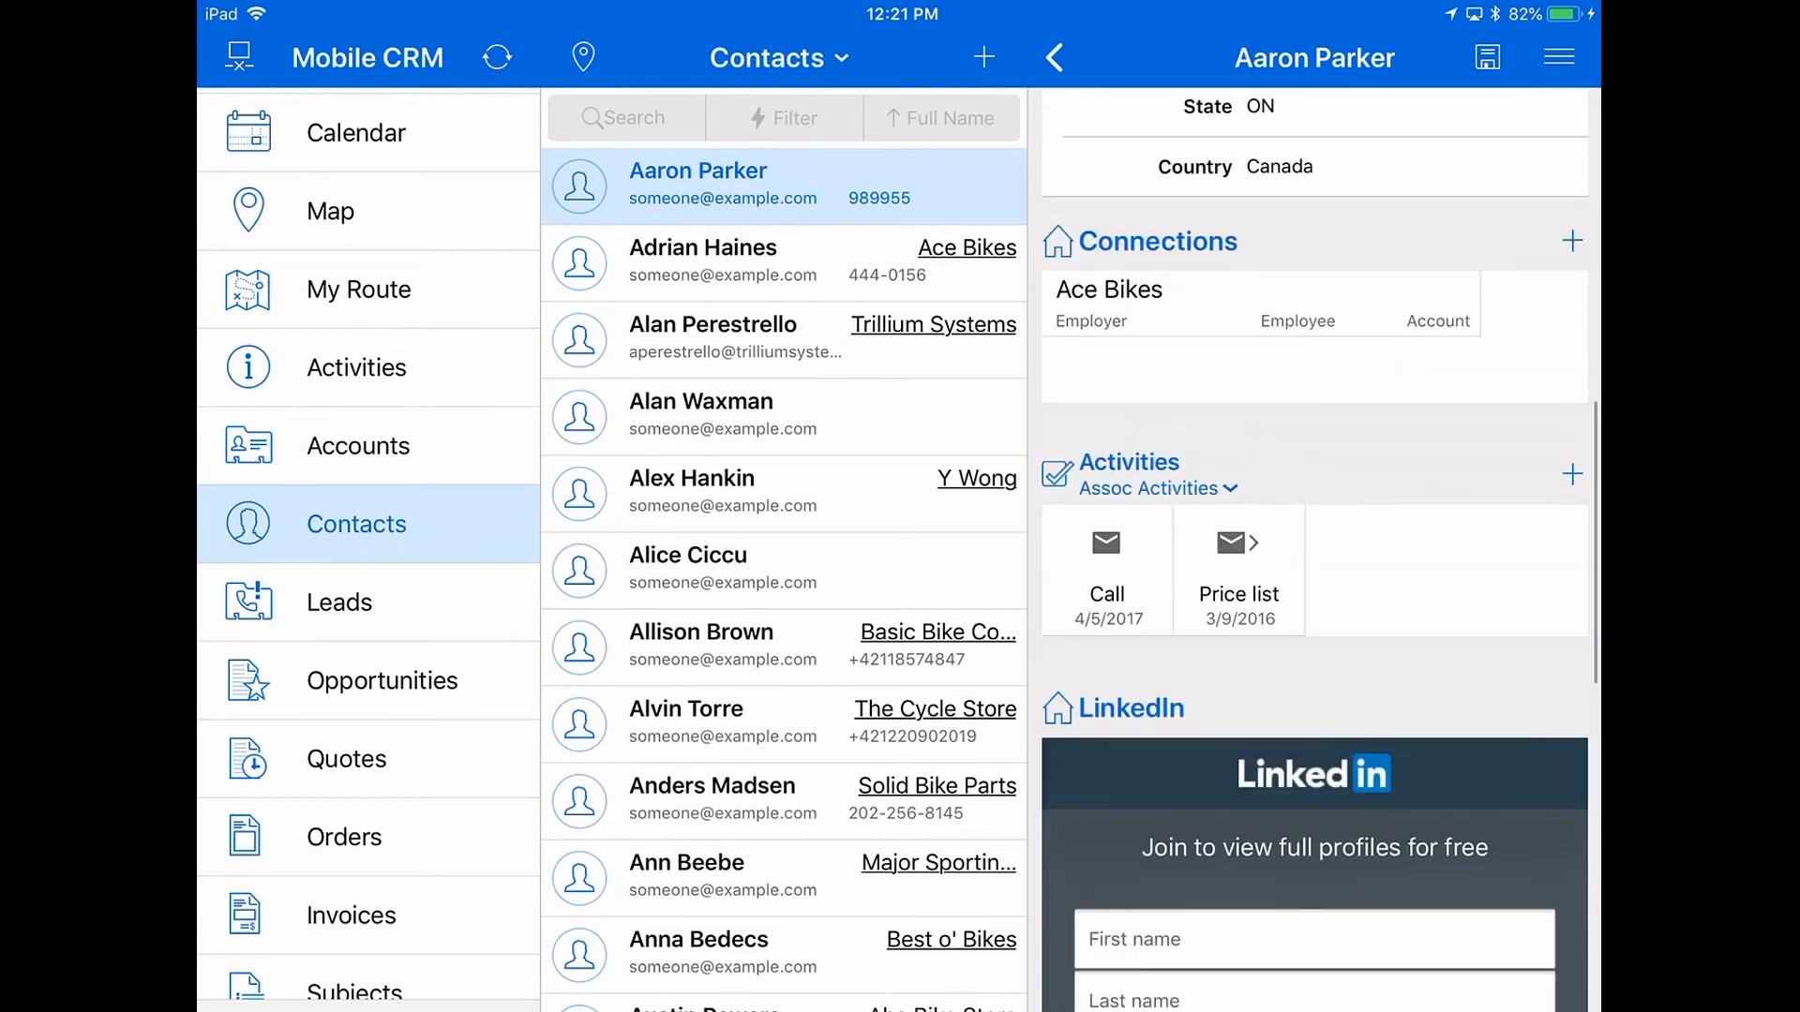
pyautogui.scroll(6, 1314, 562)
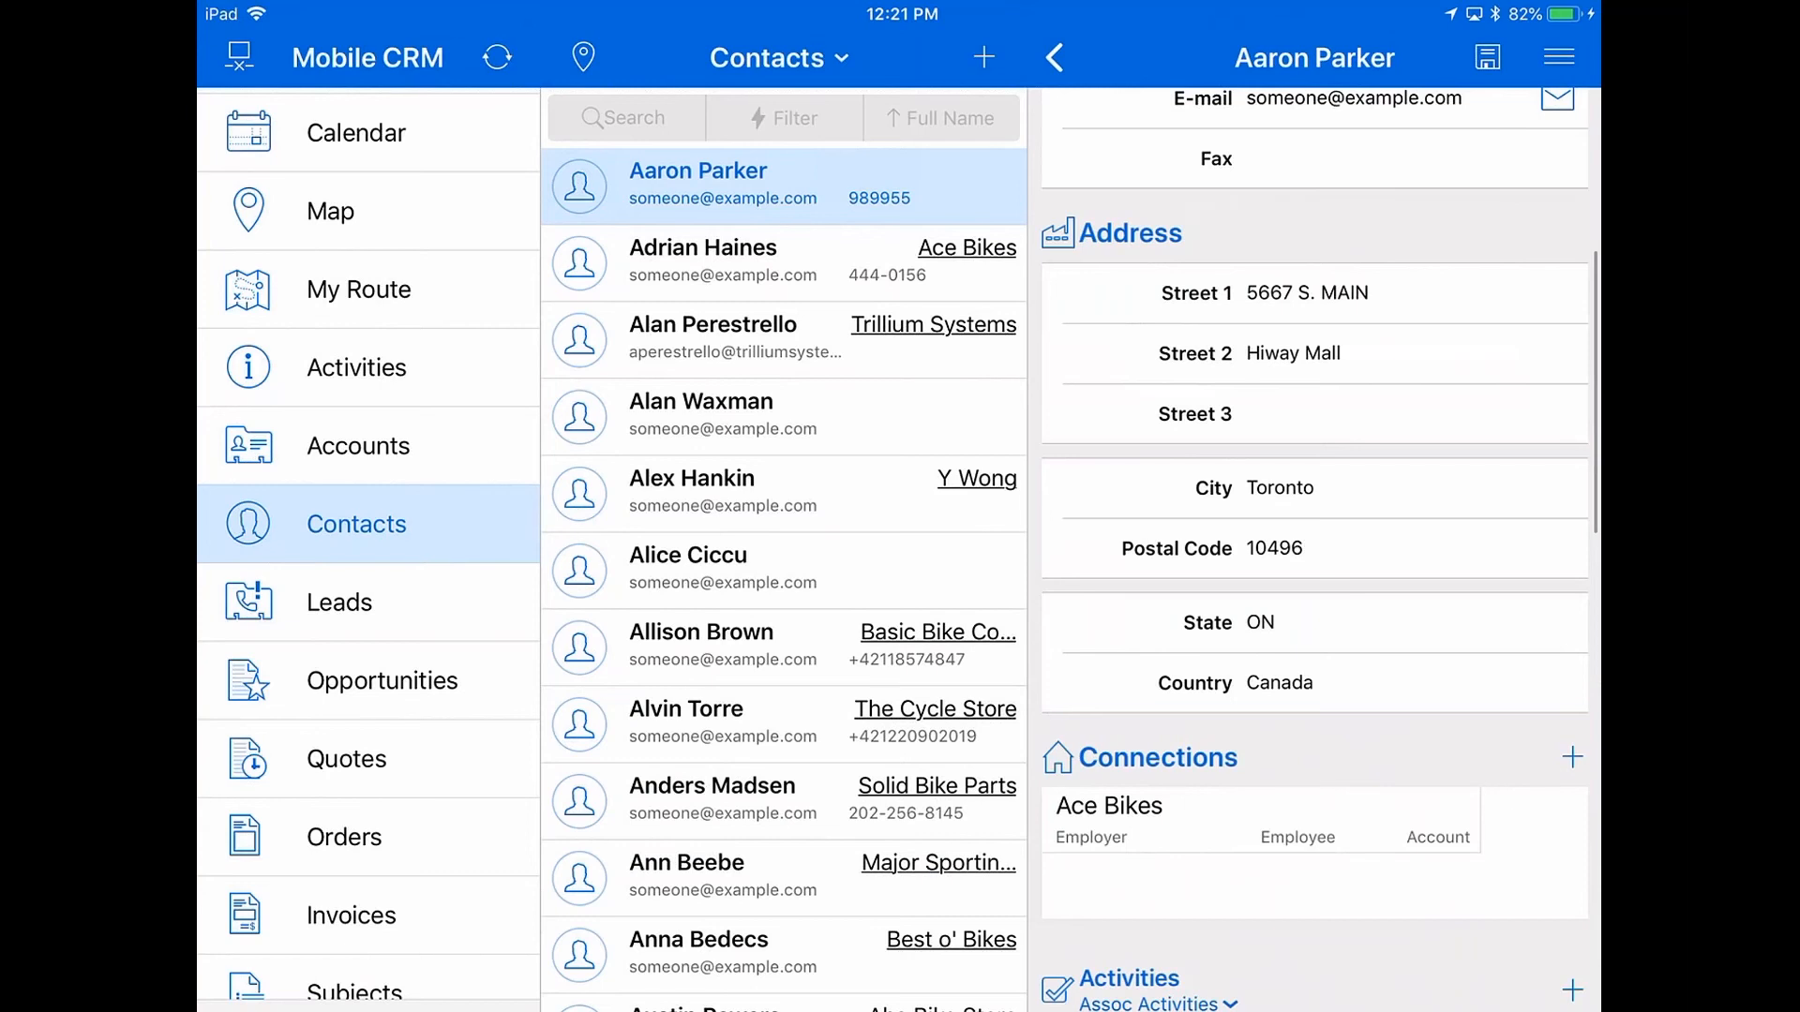
pyautogui.scroll(4, 1314, 563)
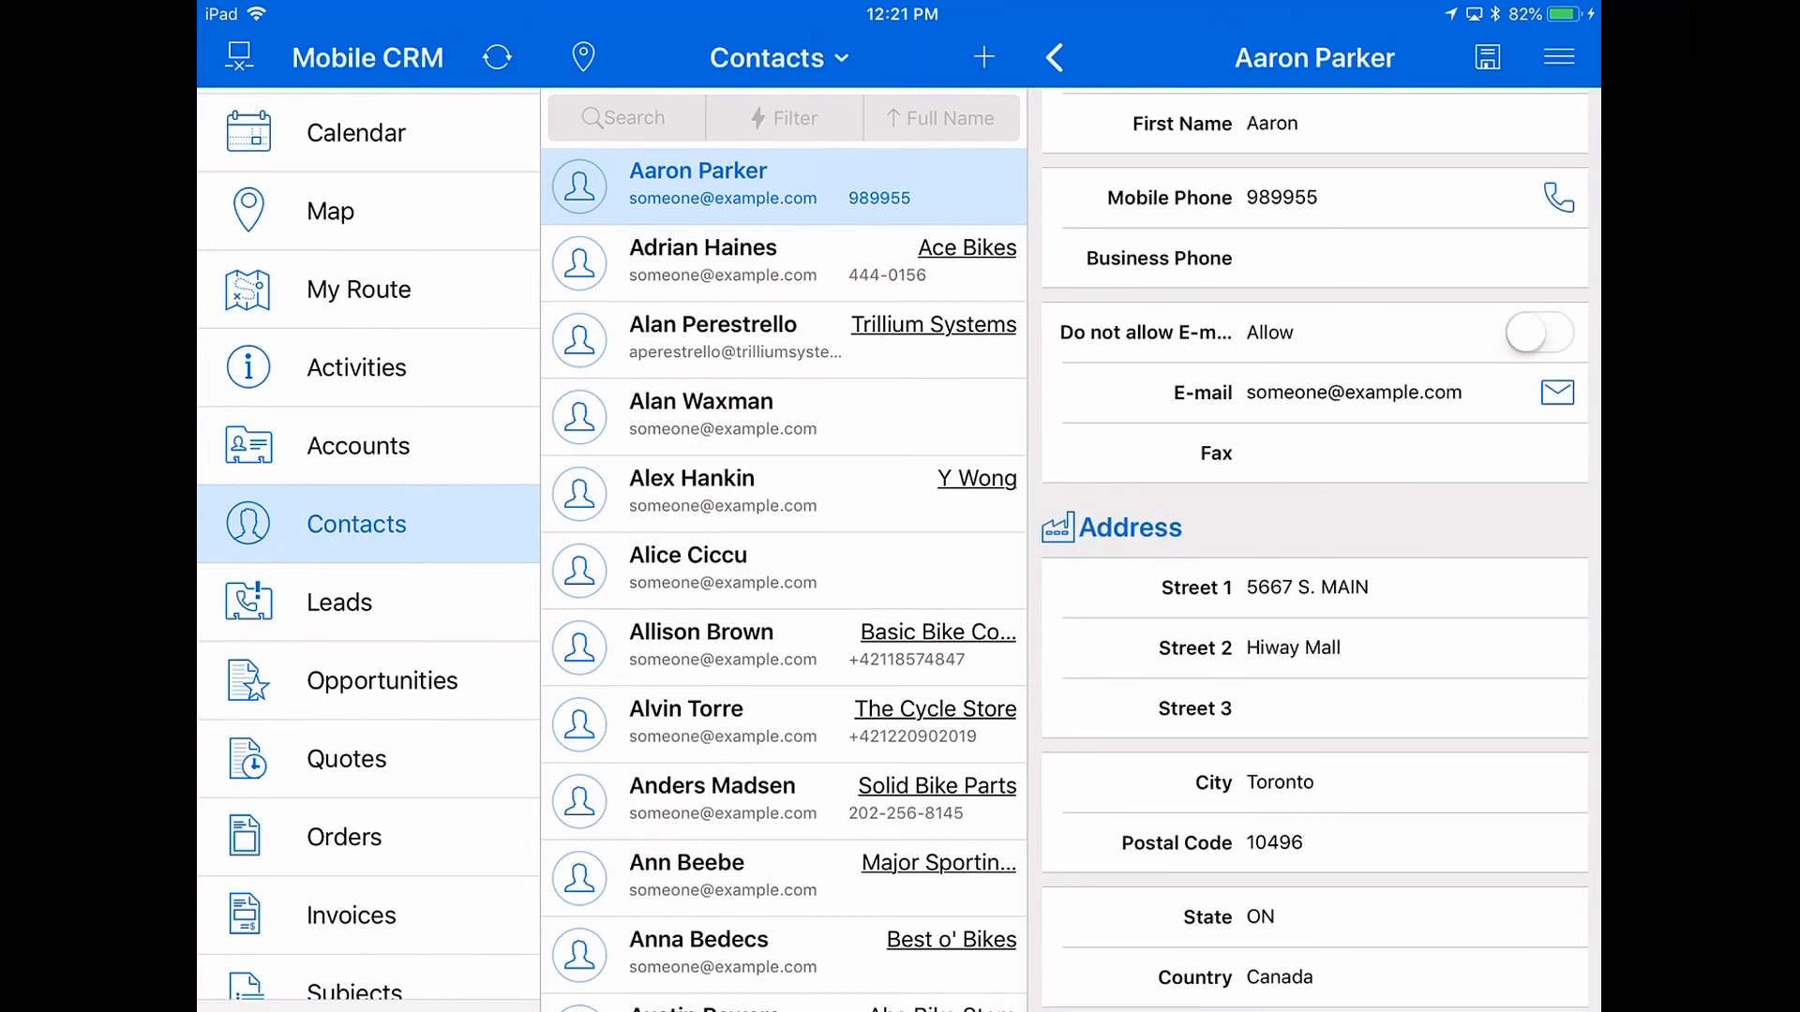
pyautogui.scroll(3, 1314, 563)
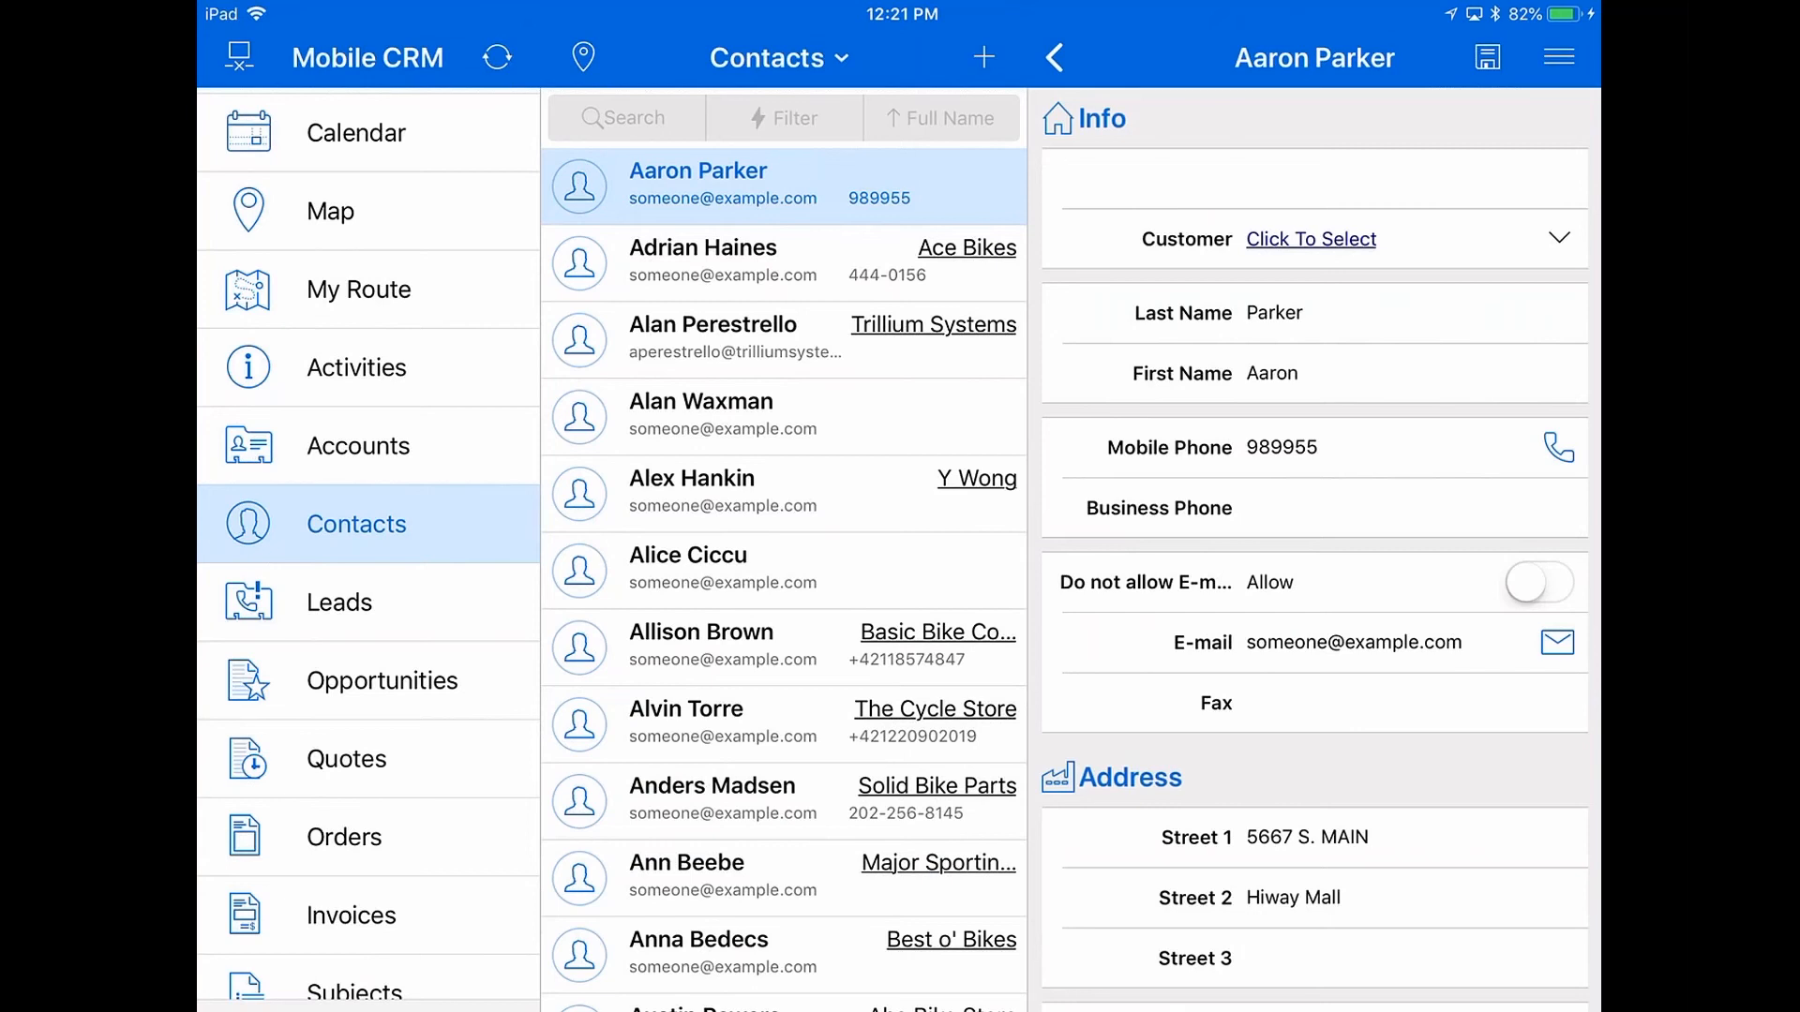
pyautogui.scroll(-2, 1314, 563)
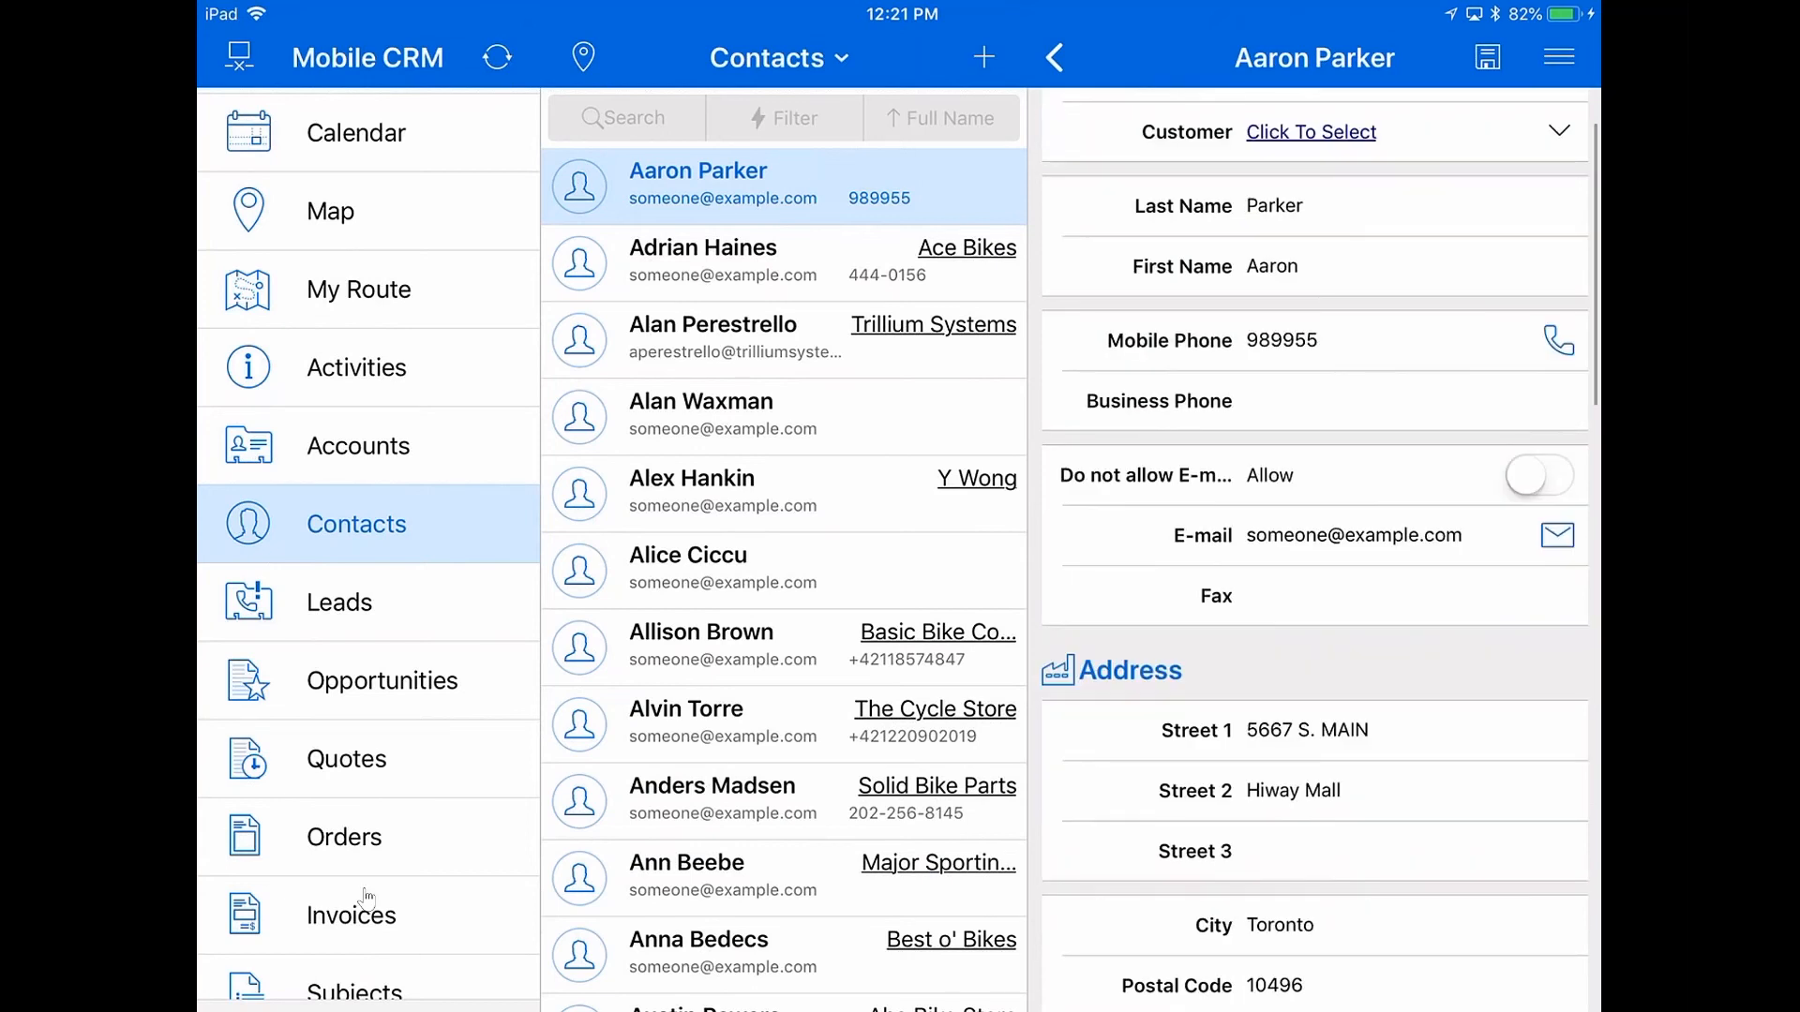
pyautogui.scroll(-5, 1314, 562)
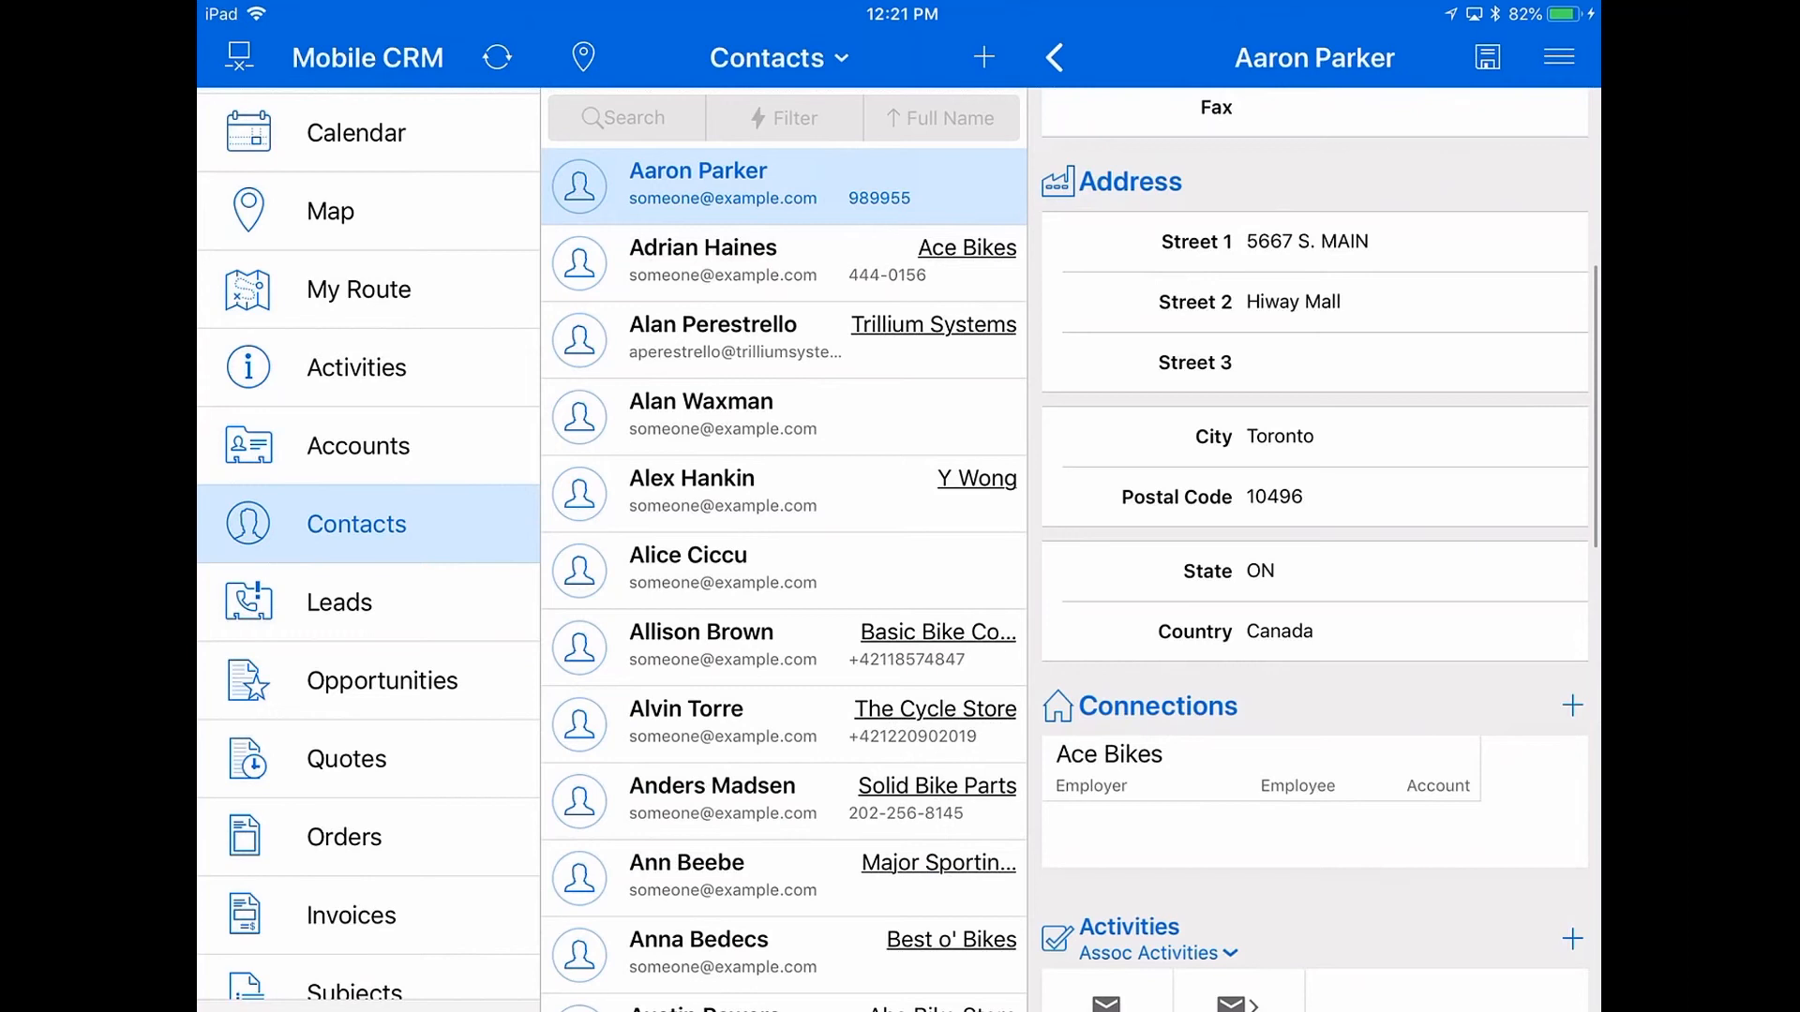
pyautogui.scroll(-3, 1314, 562)
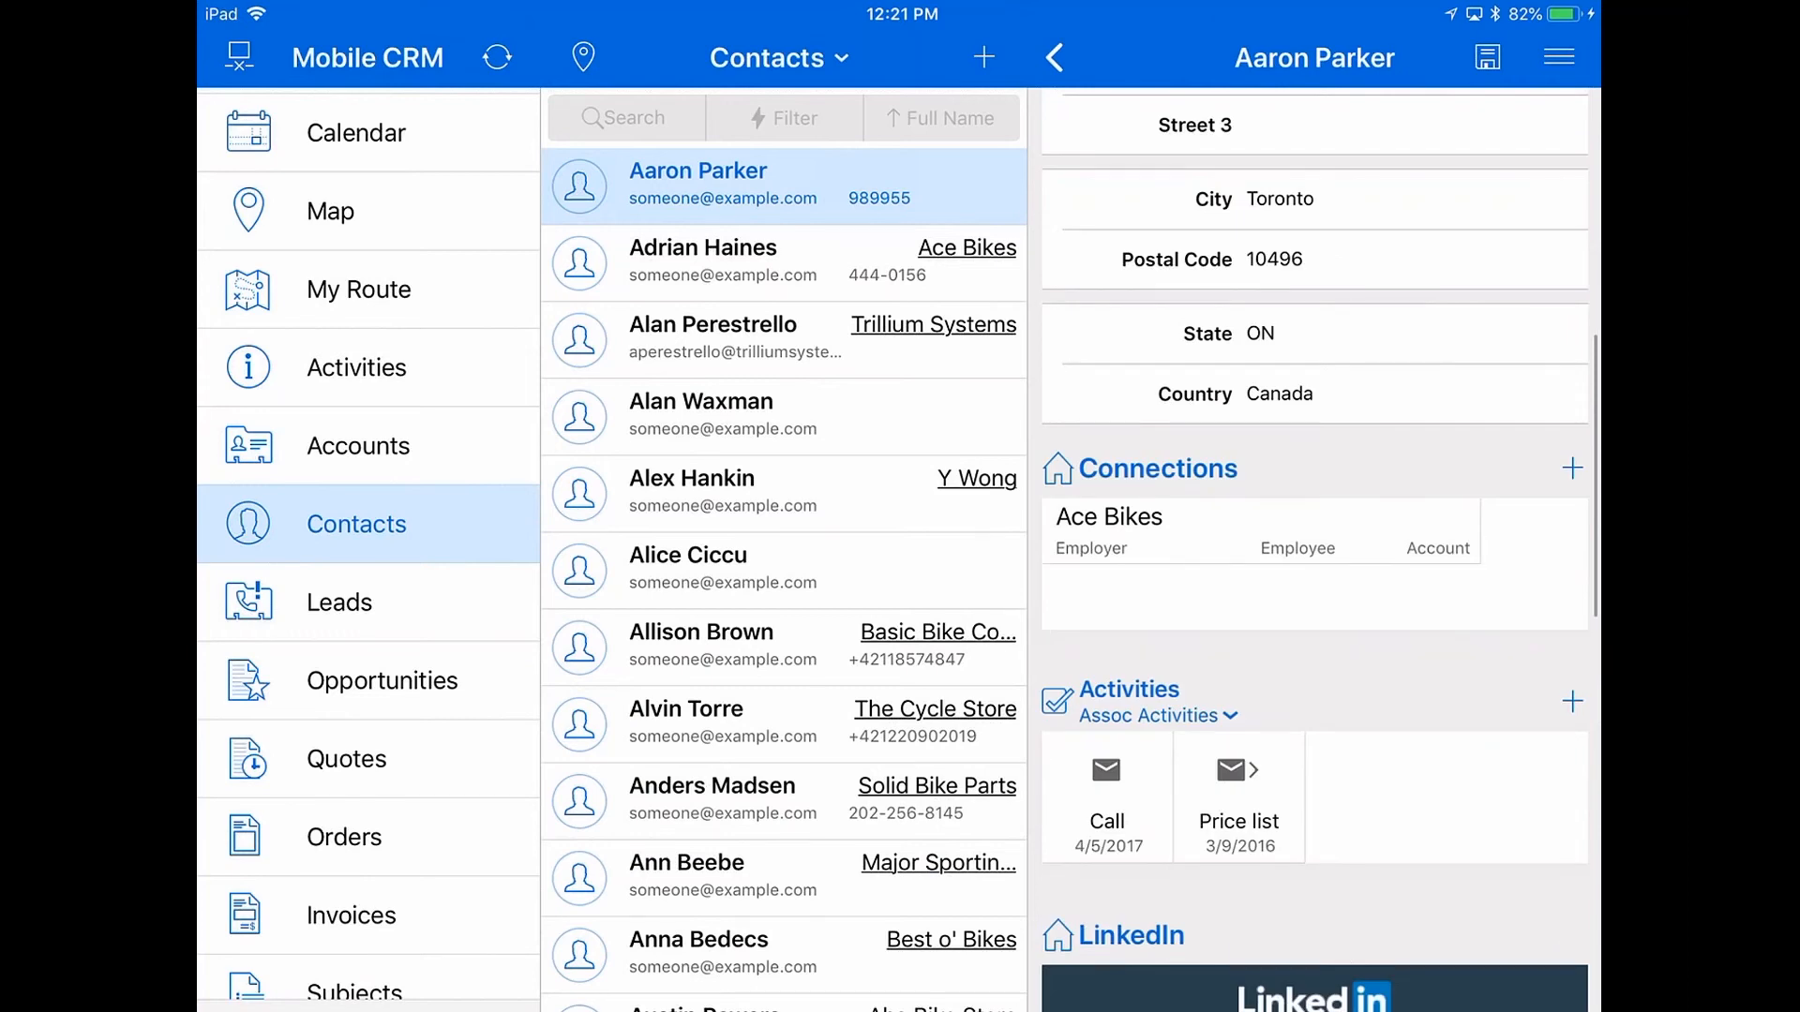
pyautogui.scroll(-7, 1314, 563)
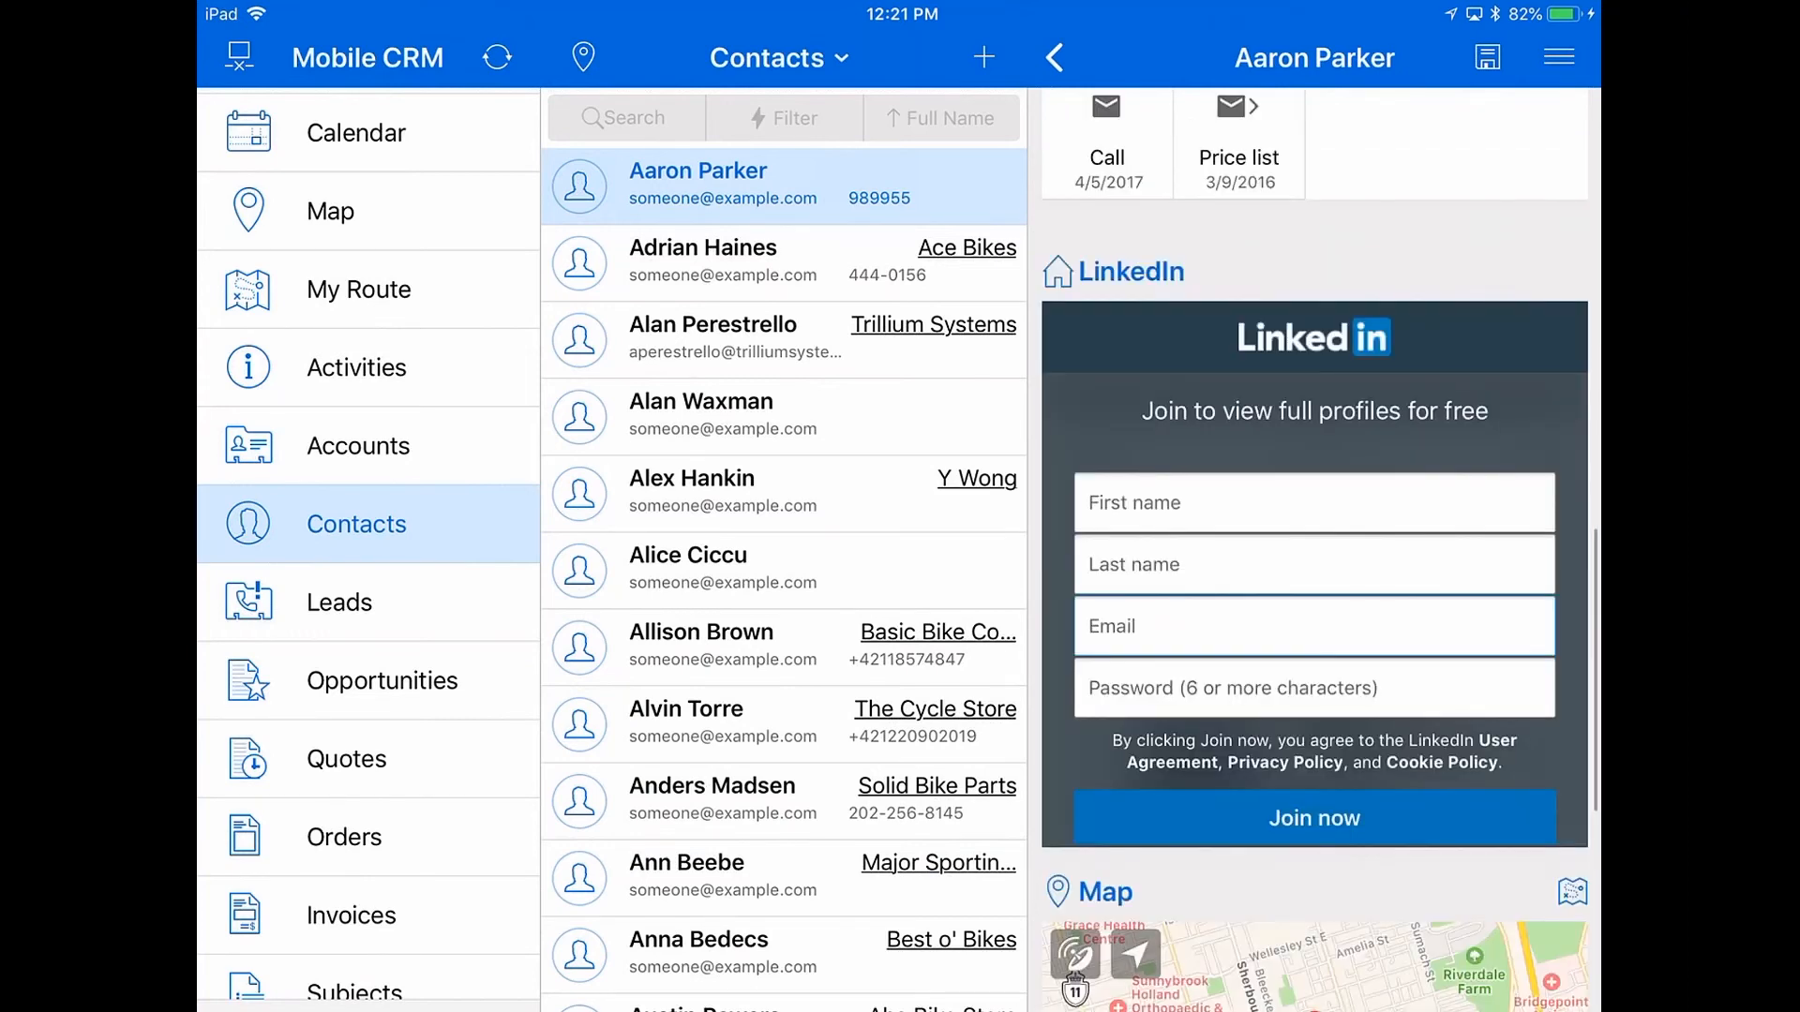
pyautogui.scroll(3, 1314, 563)
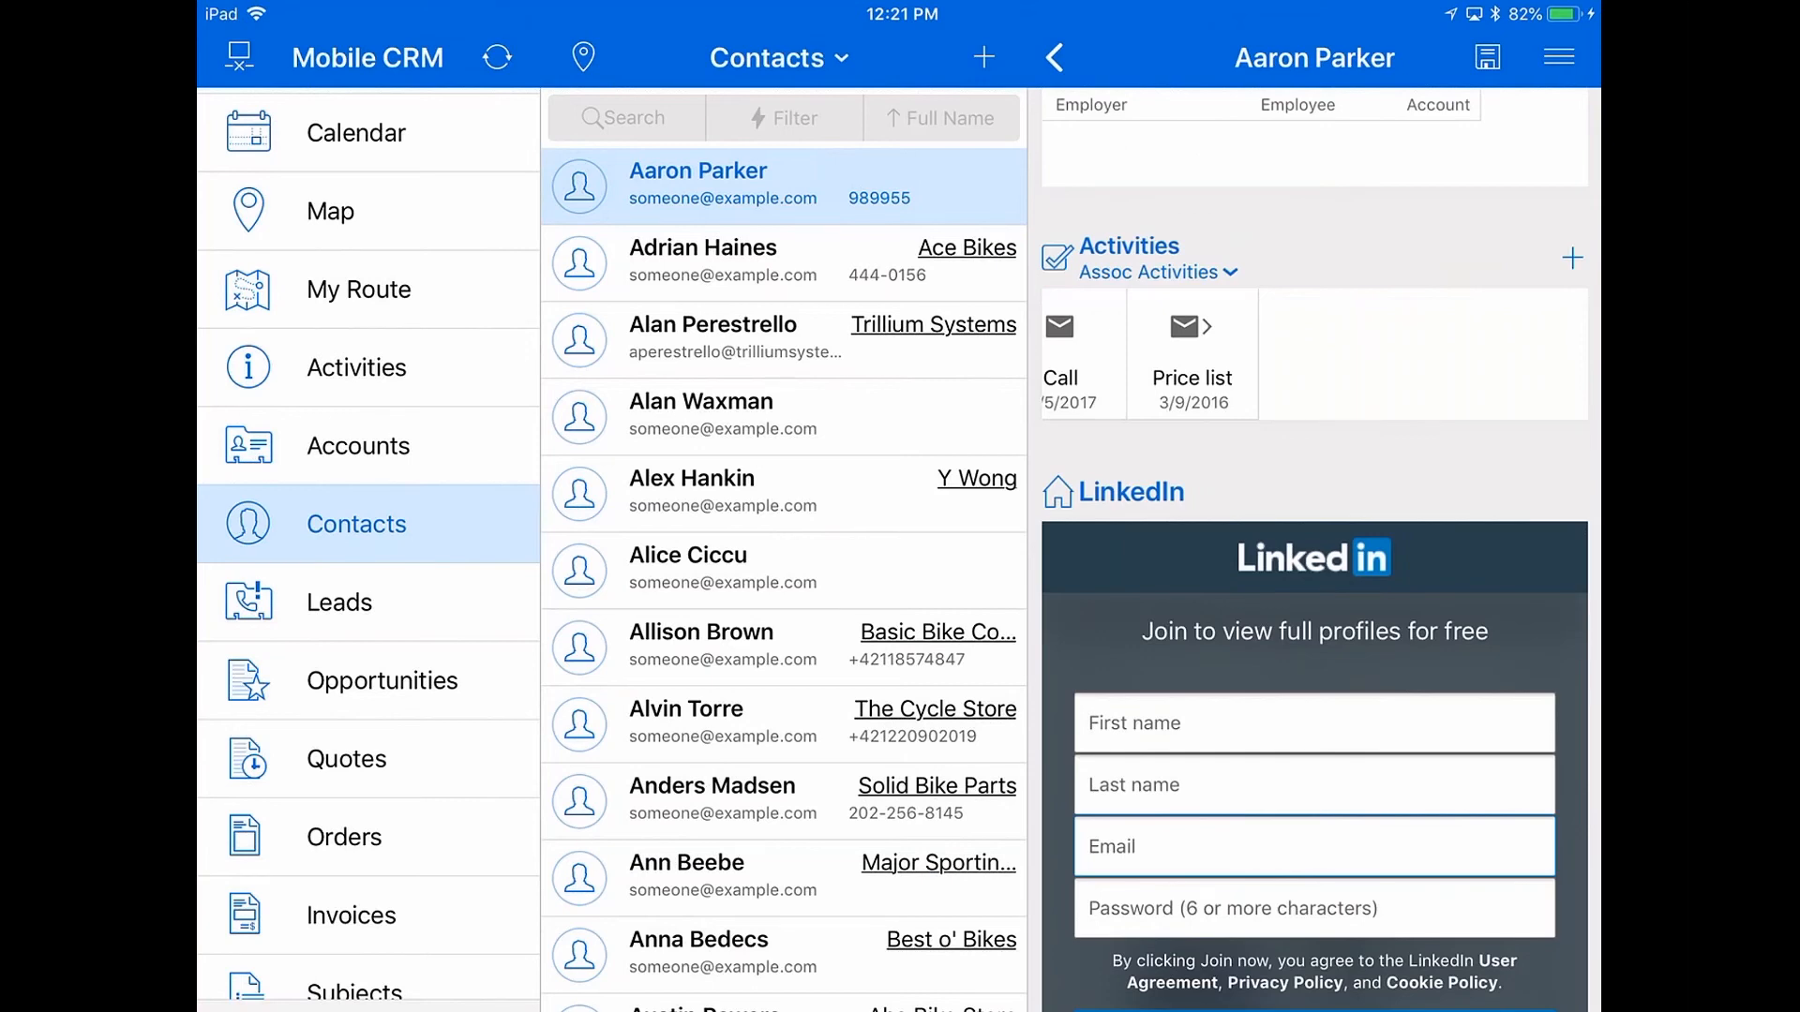
pyautogui.scroll(-3, 1314, 562)
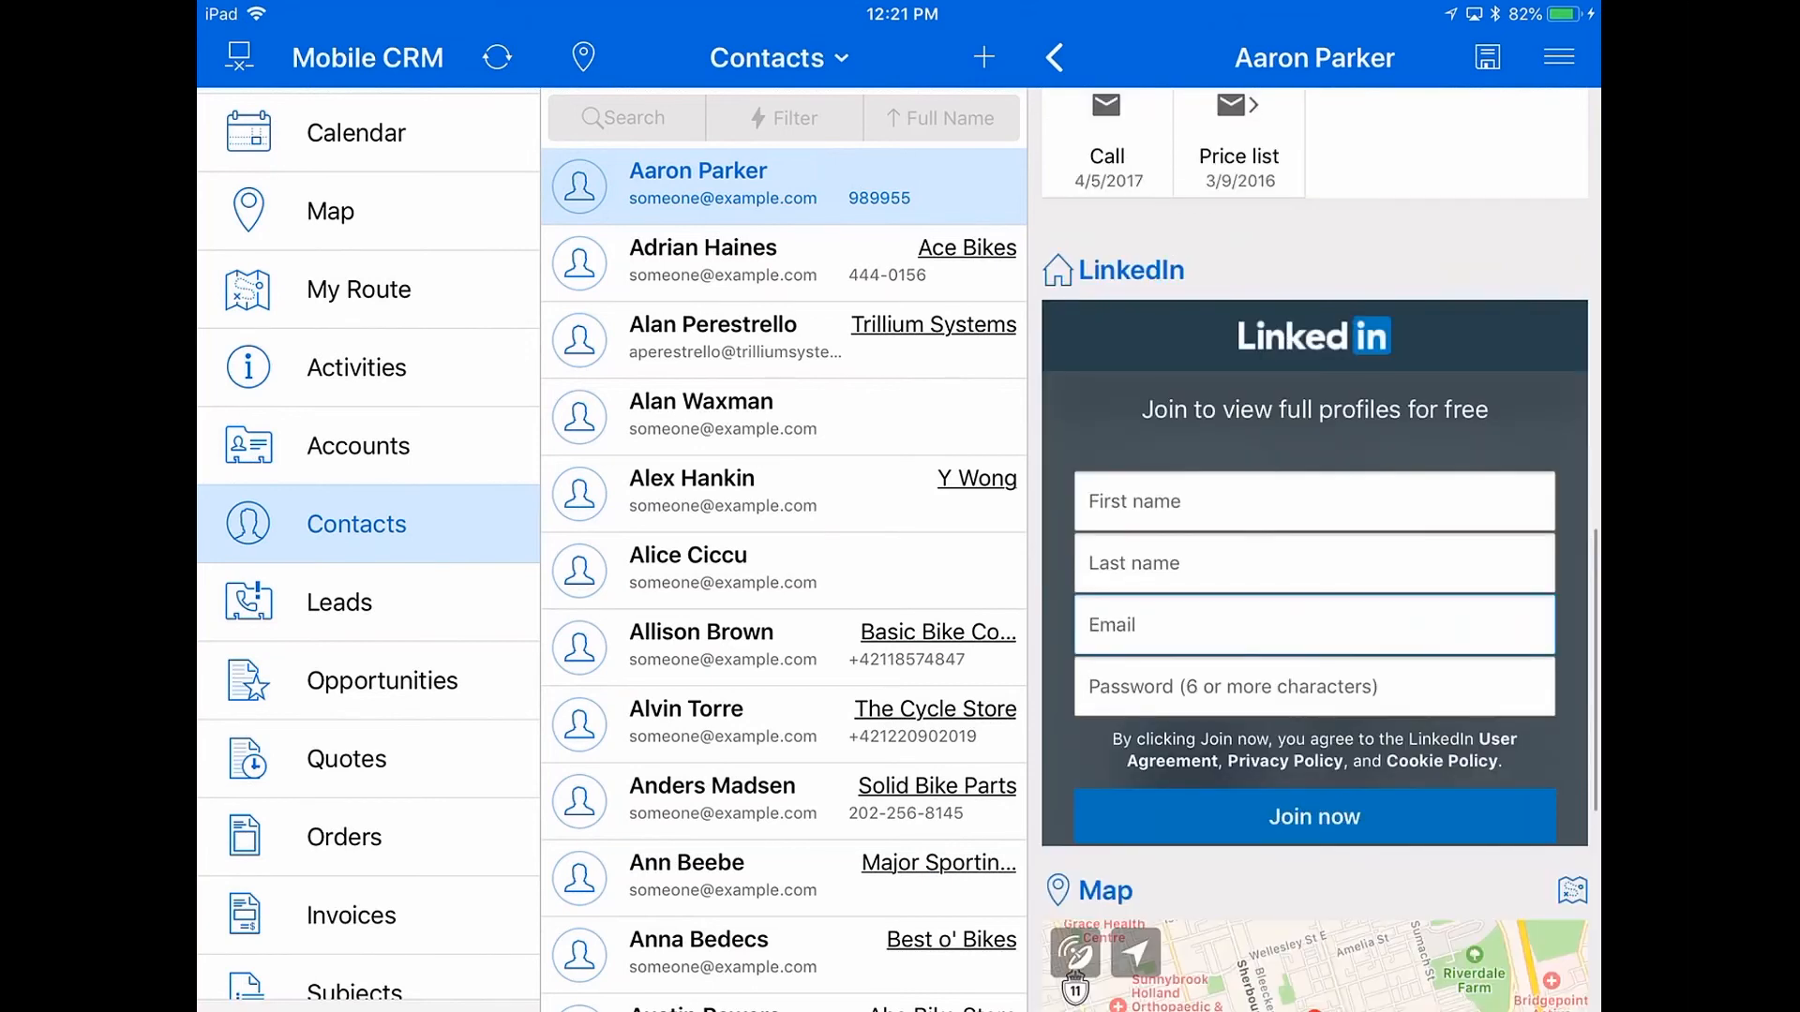
pyautogui.scroll(-1, 1314, 562)
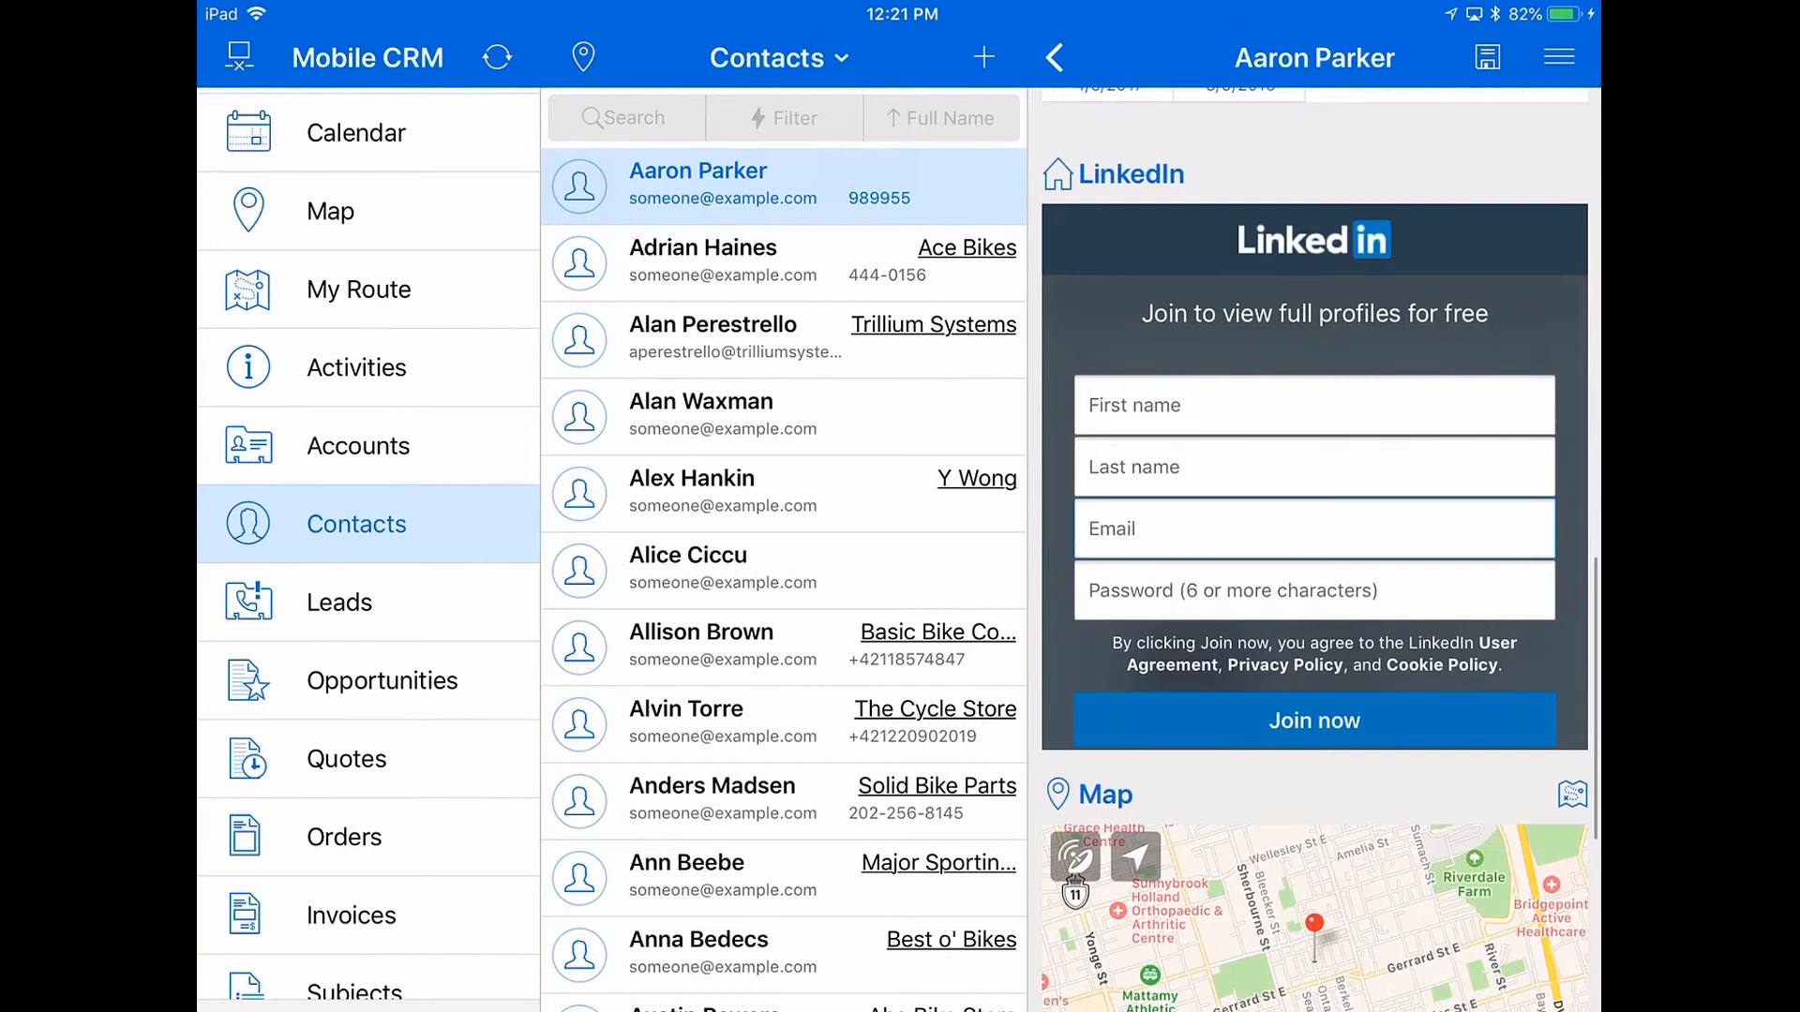
pyautogui.scroll(-2, 1314, 563)
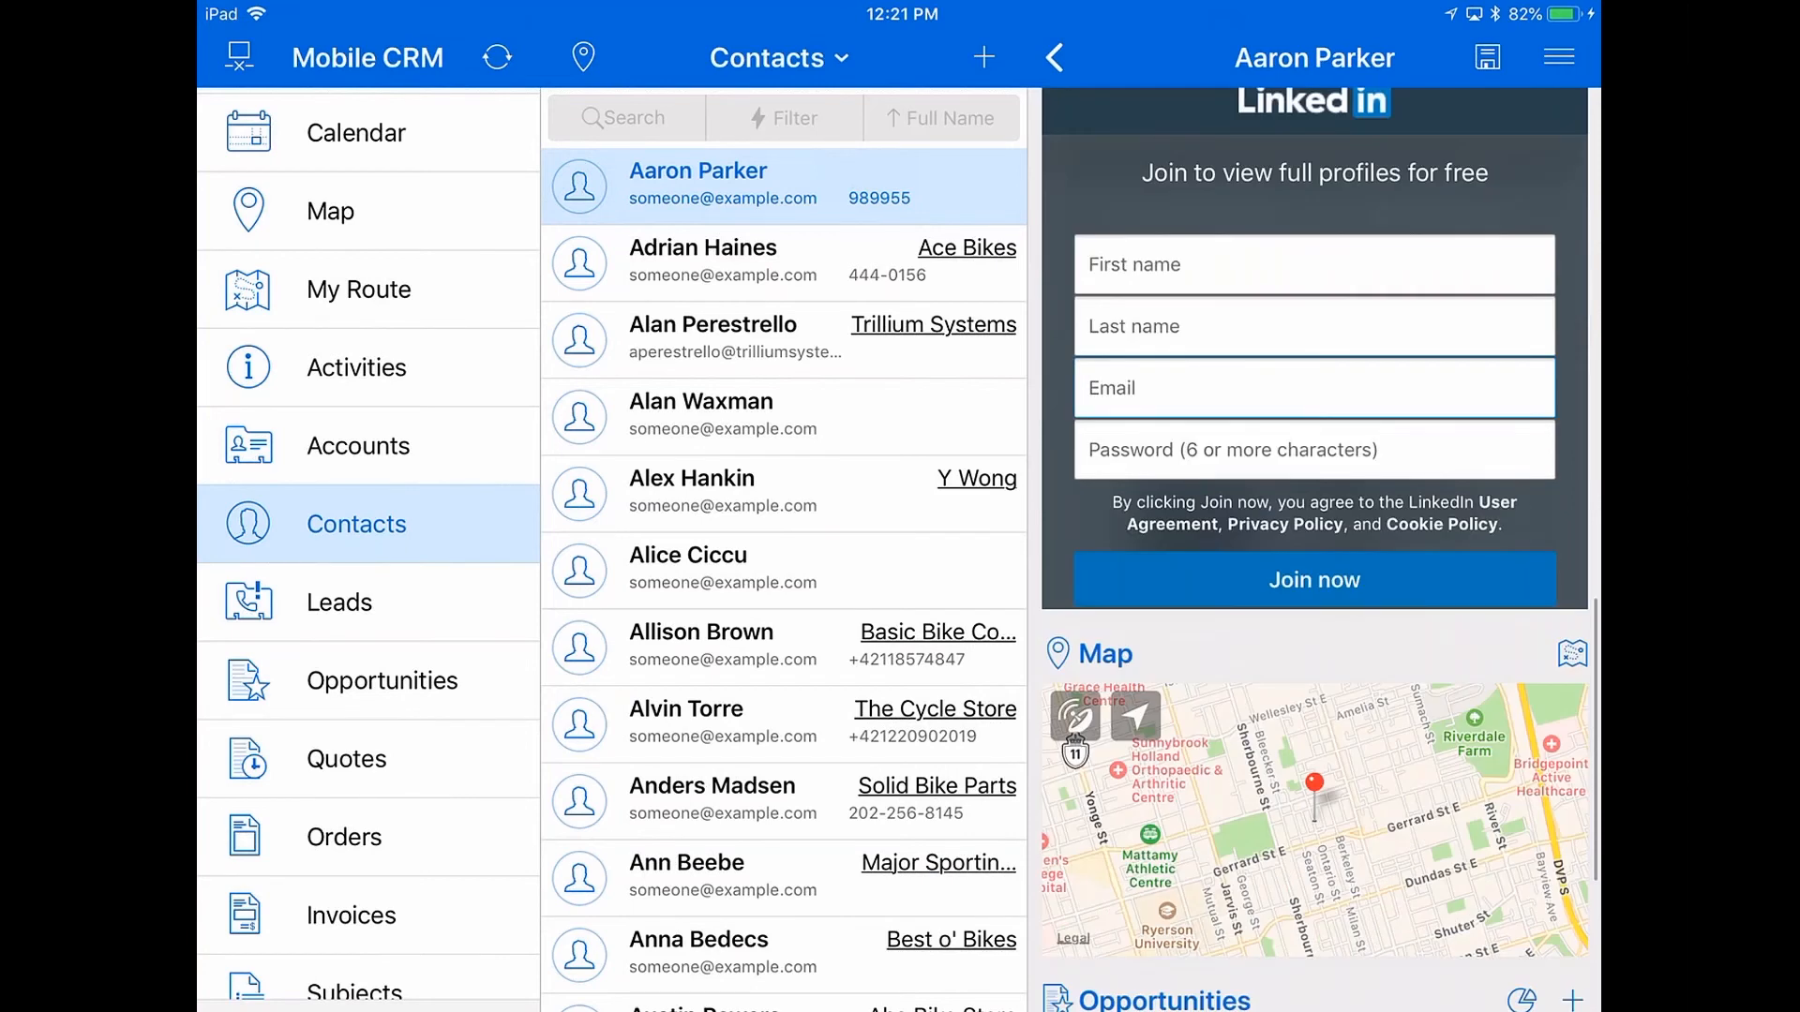
pyautogui.scroll(-8, 1314, 563)
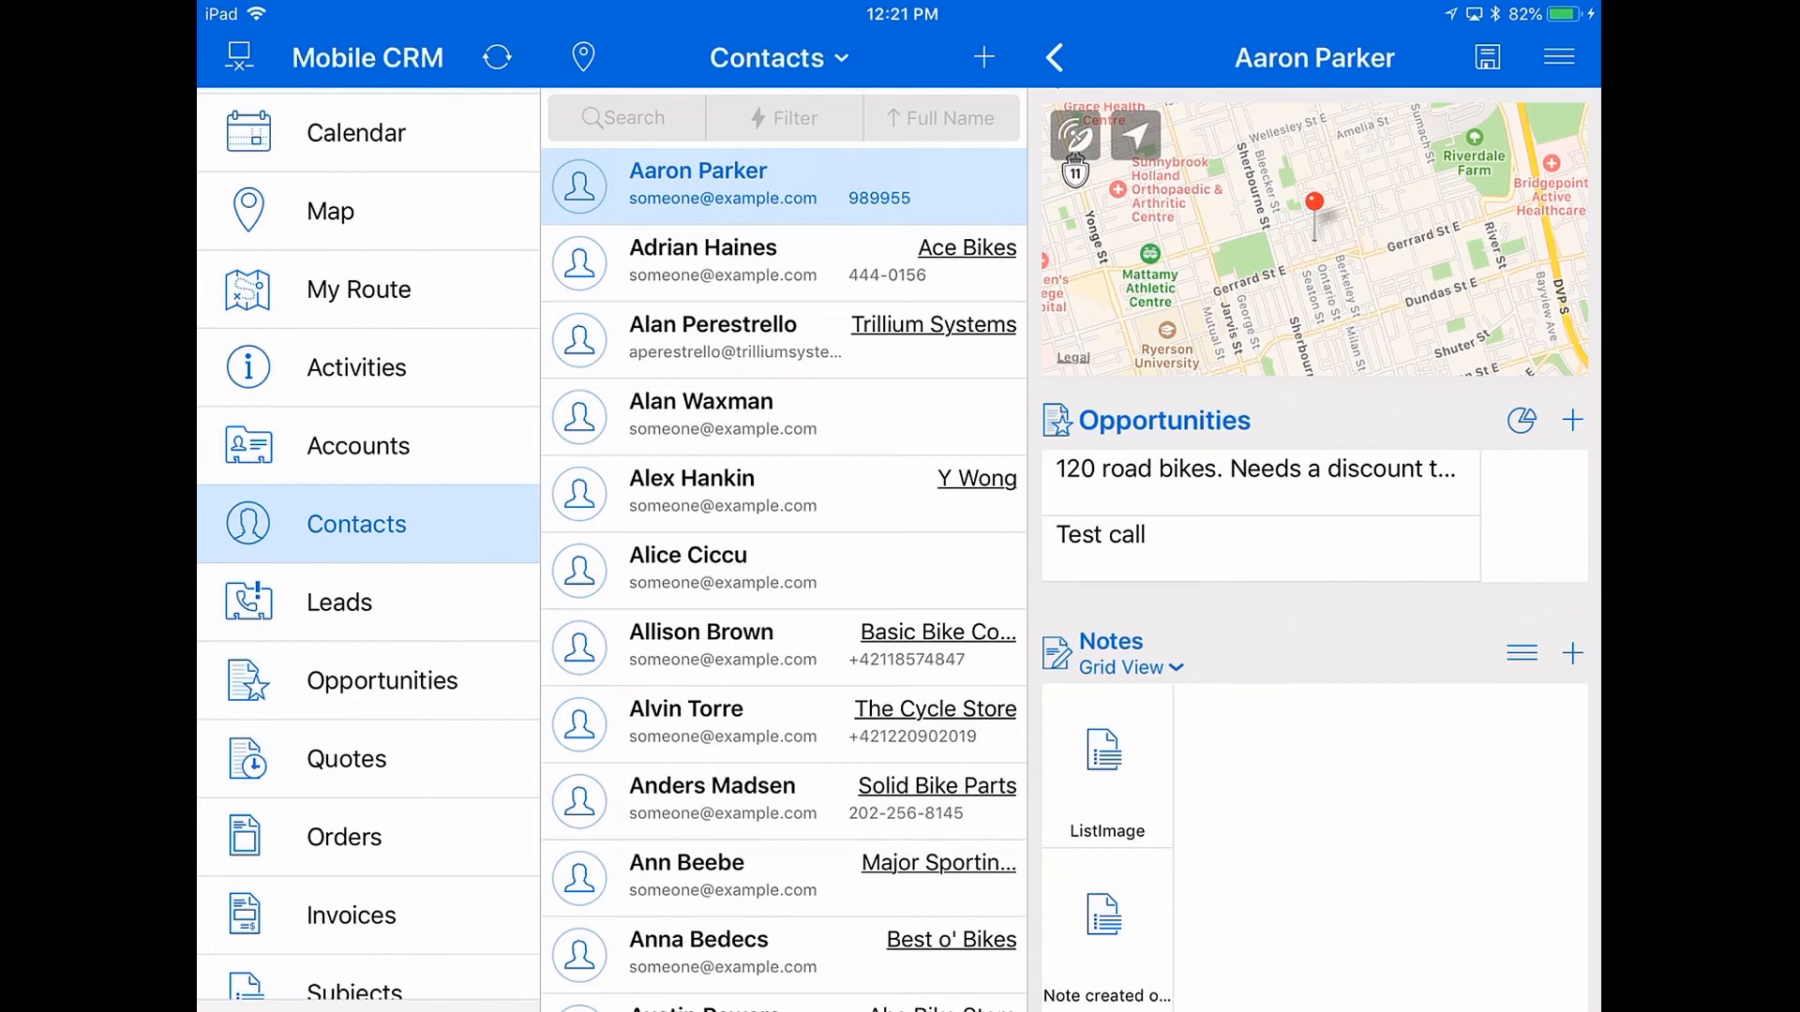
pyautogui.click(1055, 57)
pyautogui.click(1055, 58)
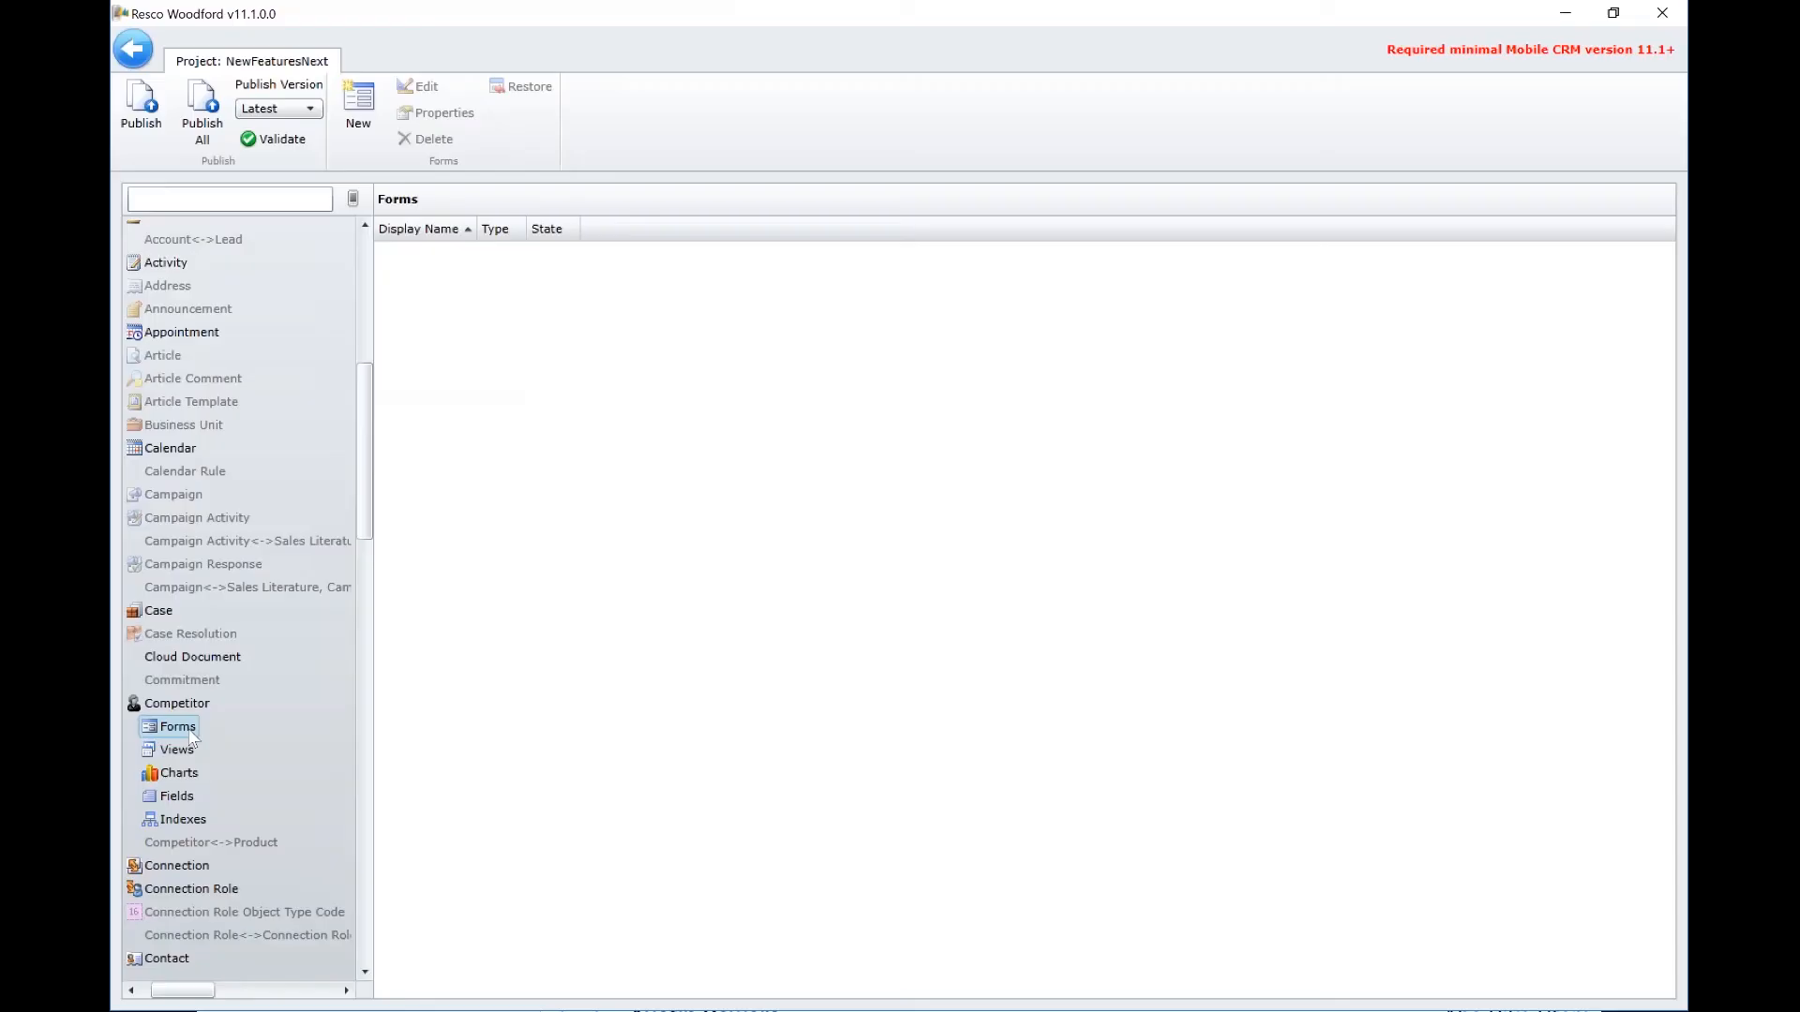
# In Resco Woodford, create an Edit Form named Default for the Competitor entity
pyautogui.click(189, 730)
pyautogui.click(349, 106)
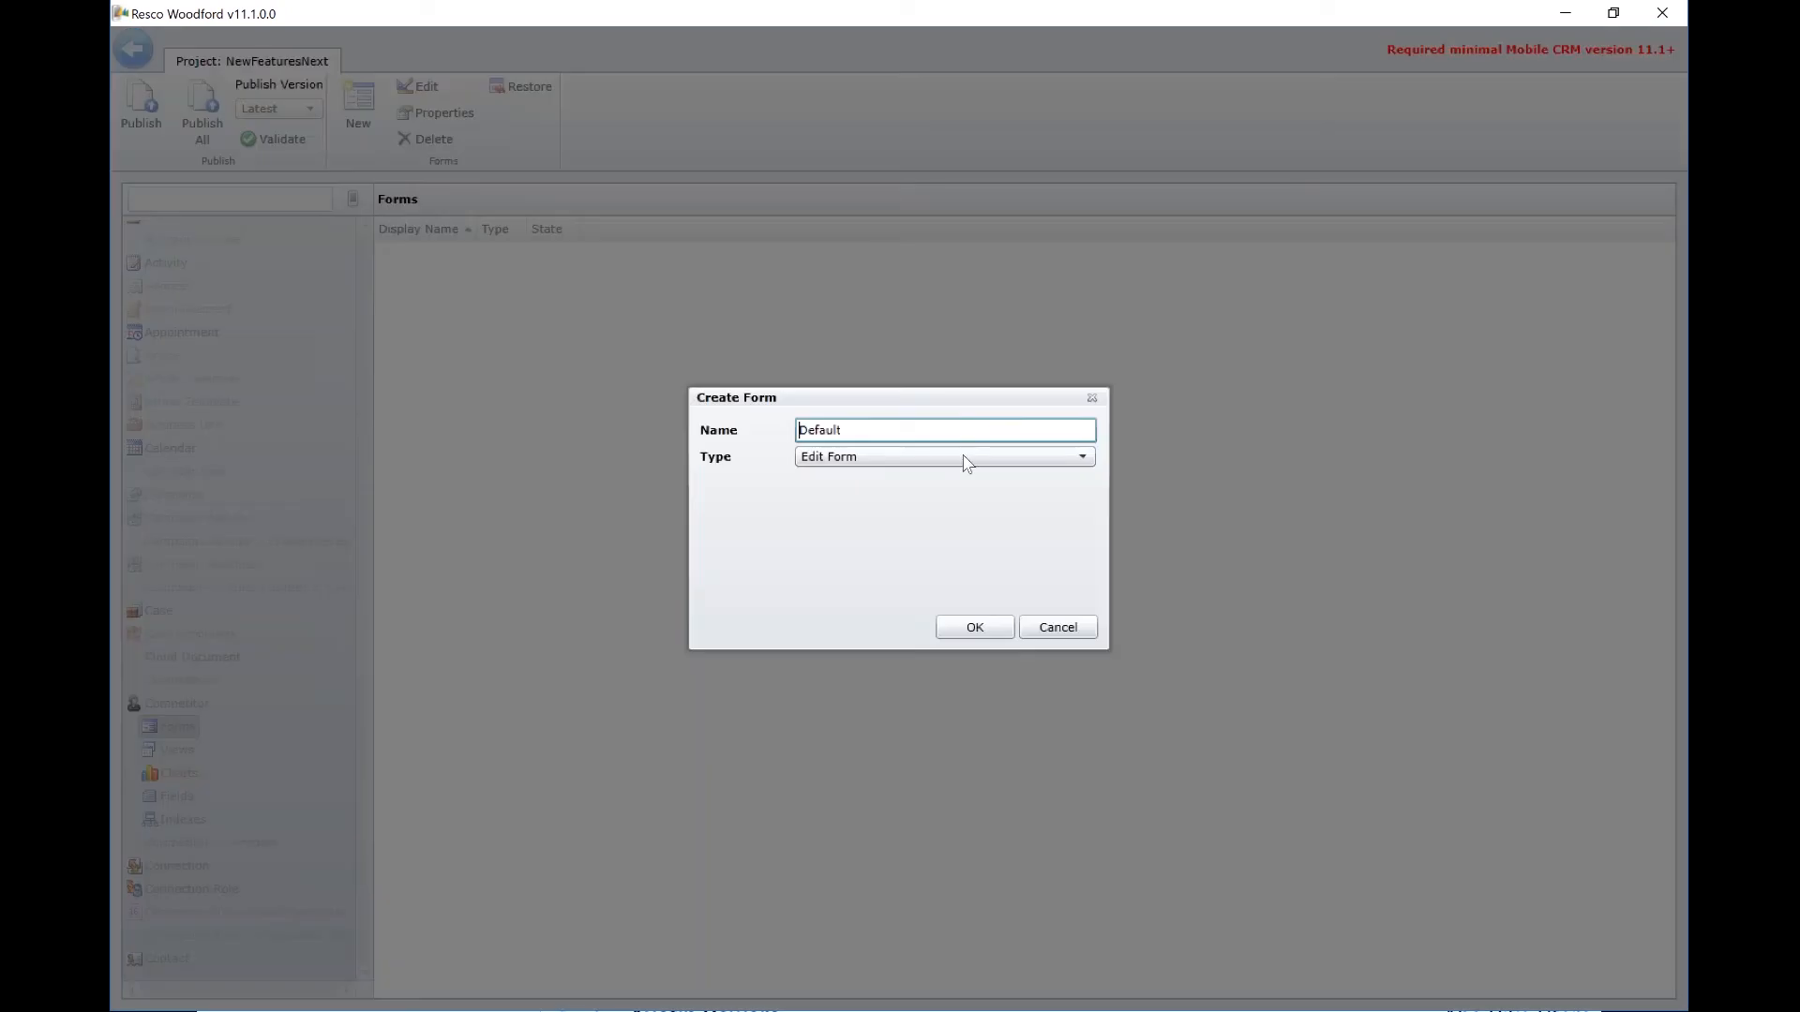
pyautogui.click(906, 461)
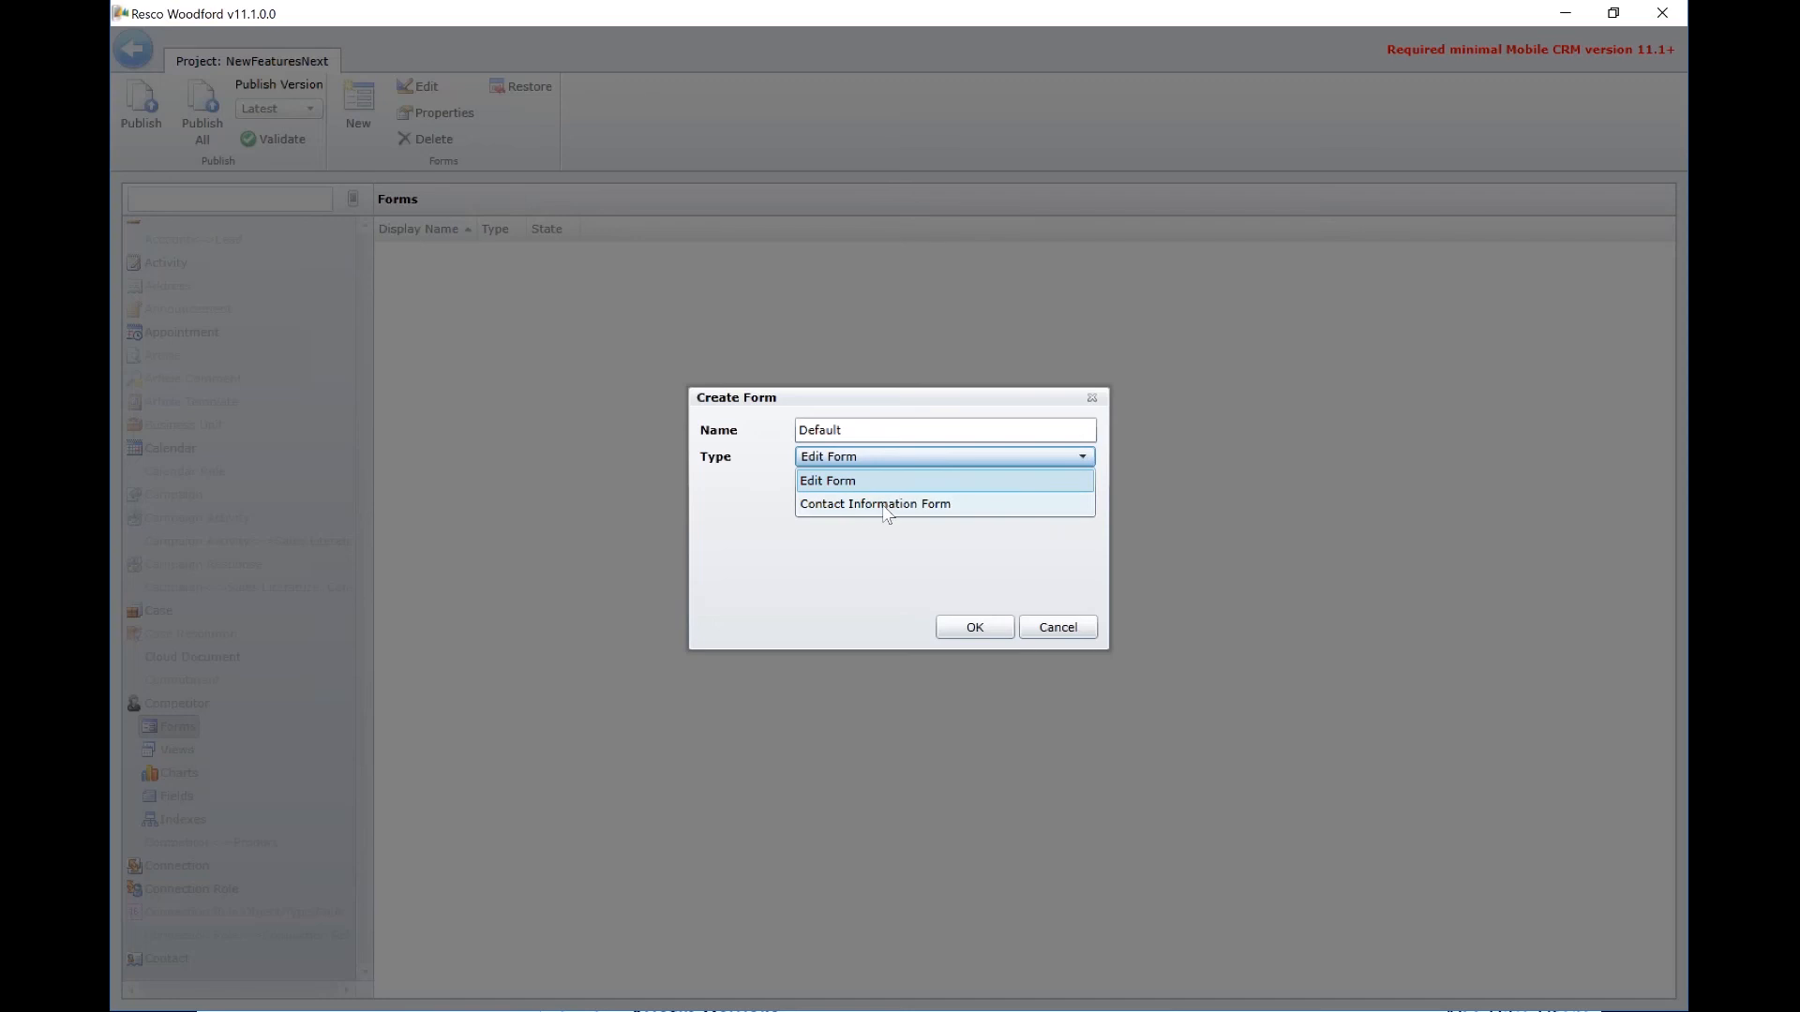
pyautogui.click(854, 482)
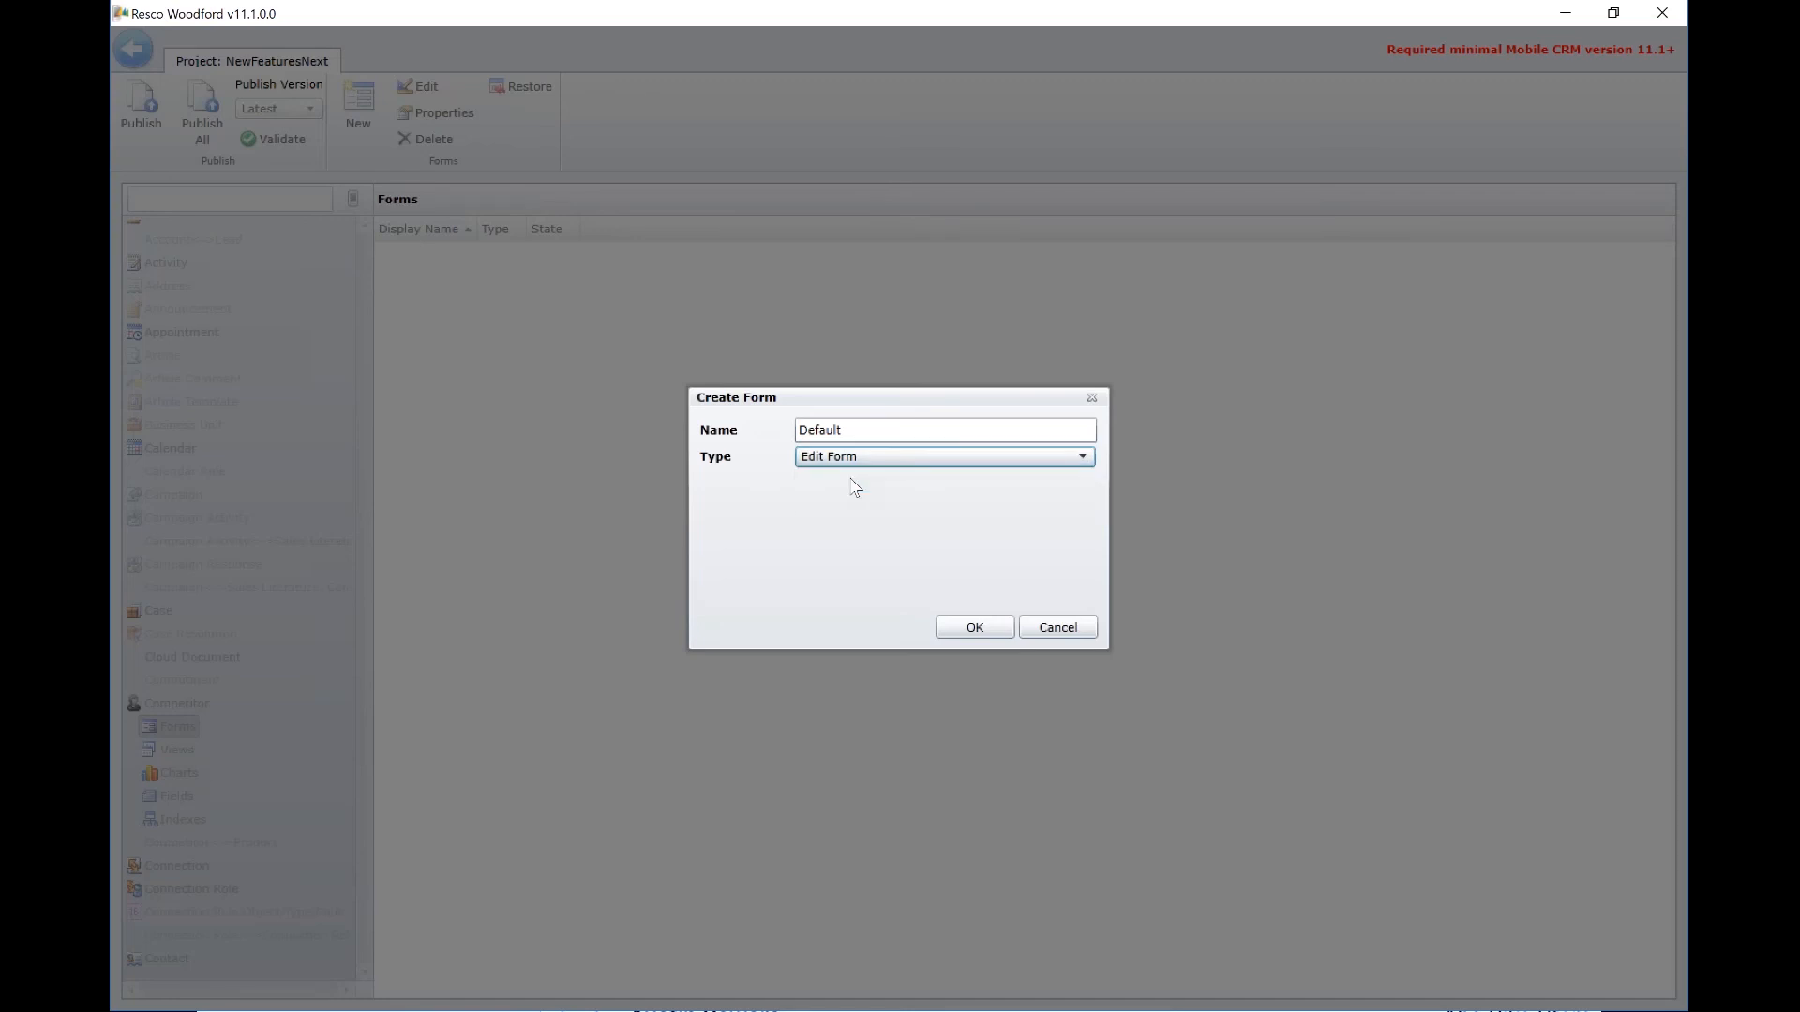
pyautogui.click(966, 635)
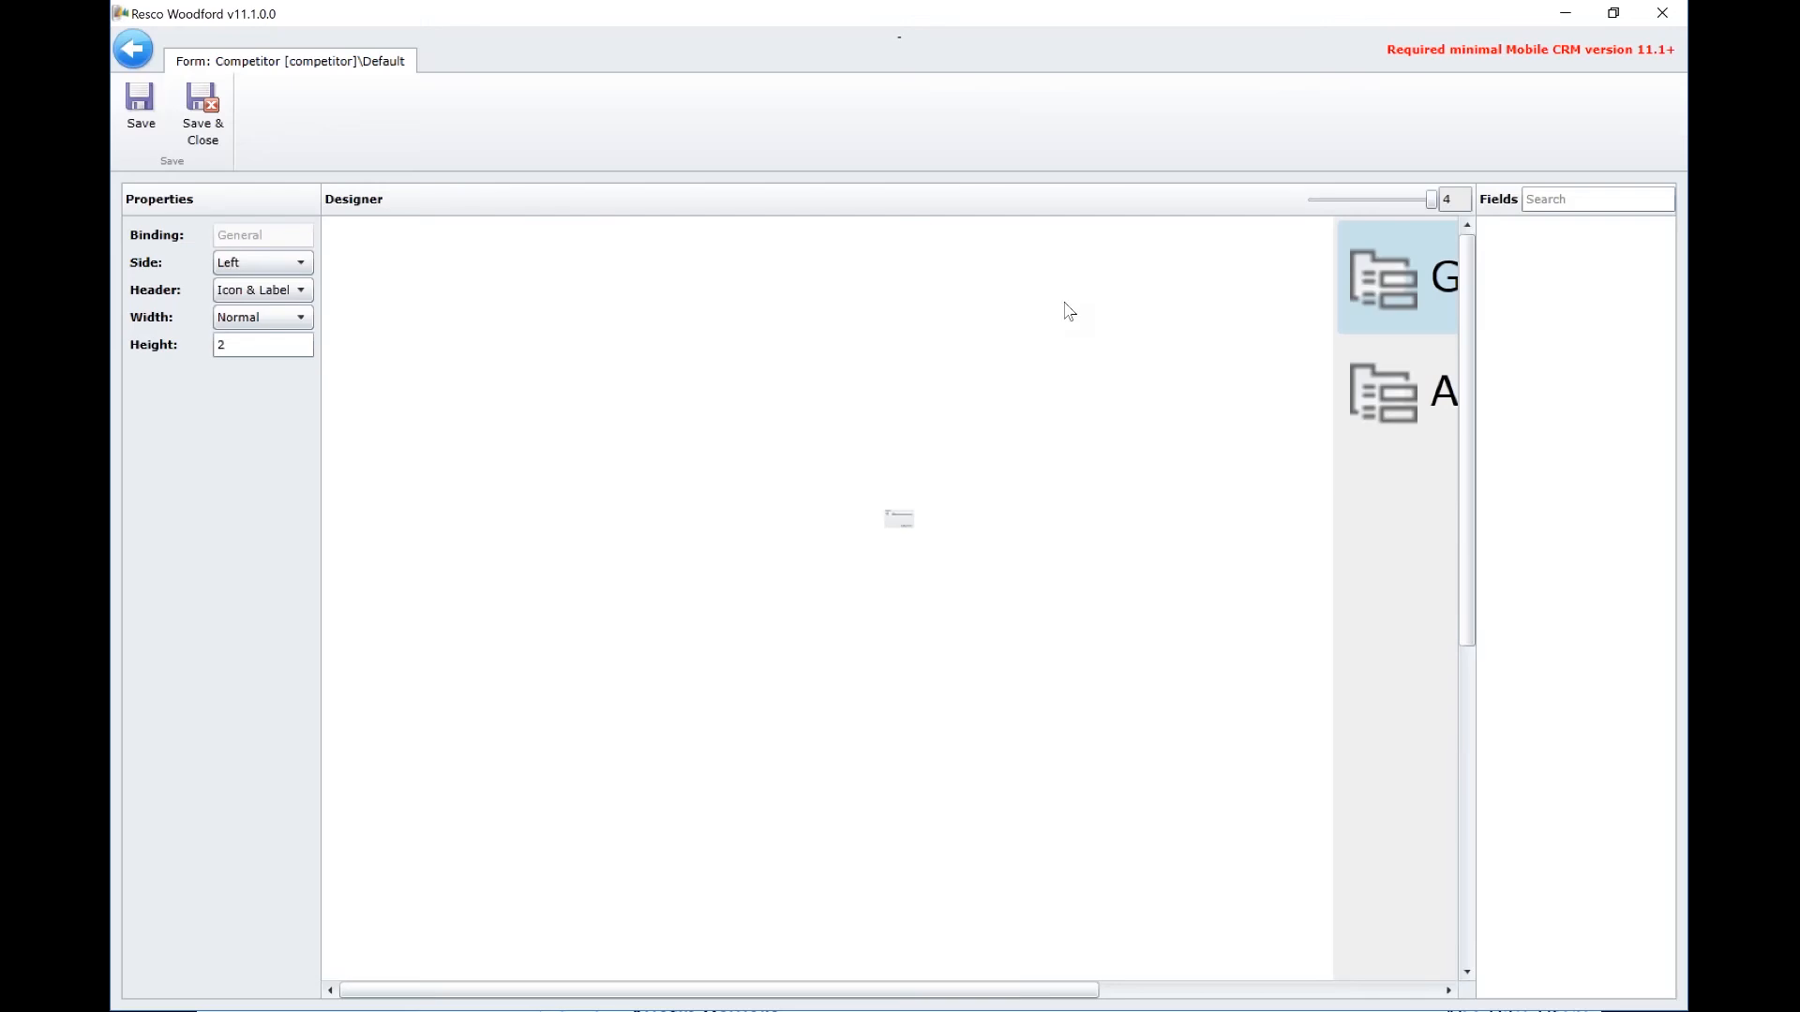
# Add six more detail tabs after the Address tab in the Default Competitor form
pyautogui.click(1431, 200)
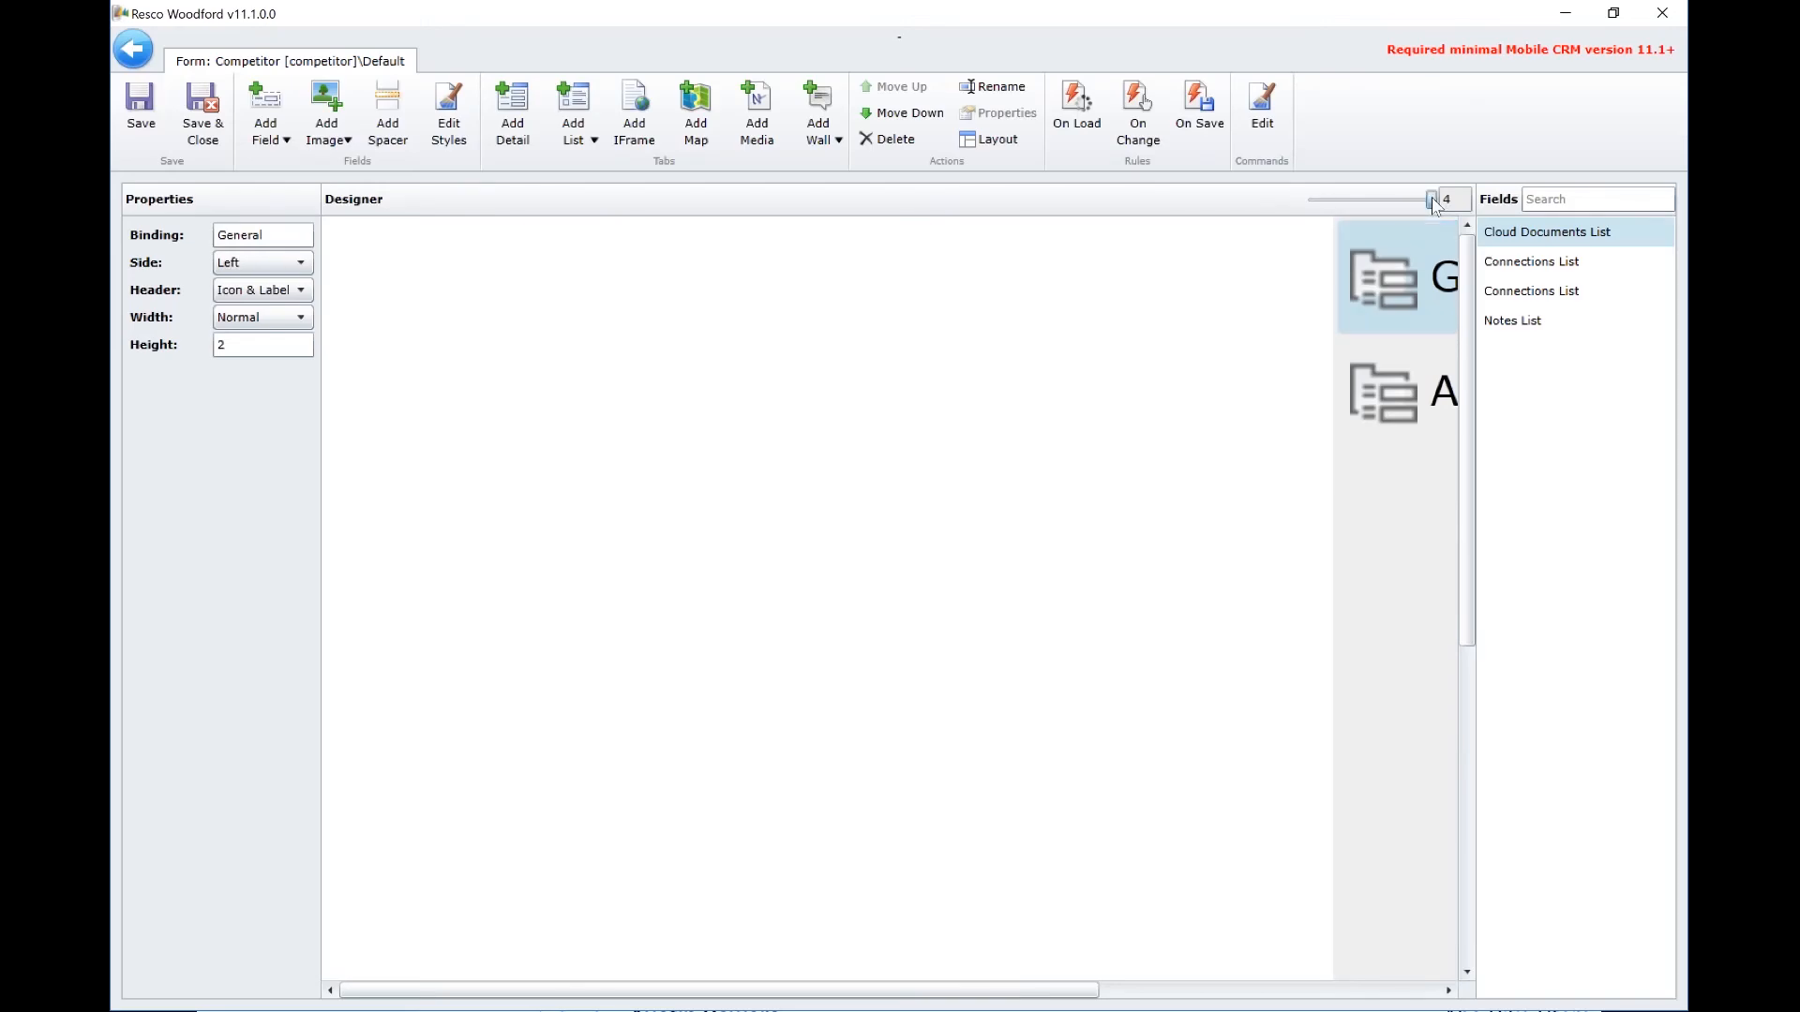
pyautogui.moveTo(1434, 205); pyautogui.dragTo(1339, 205)
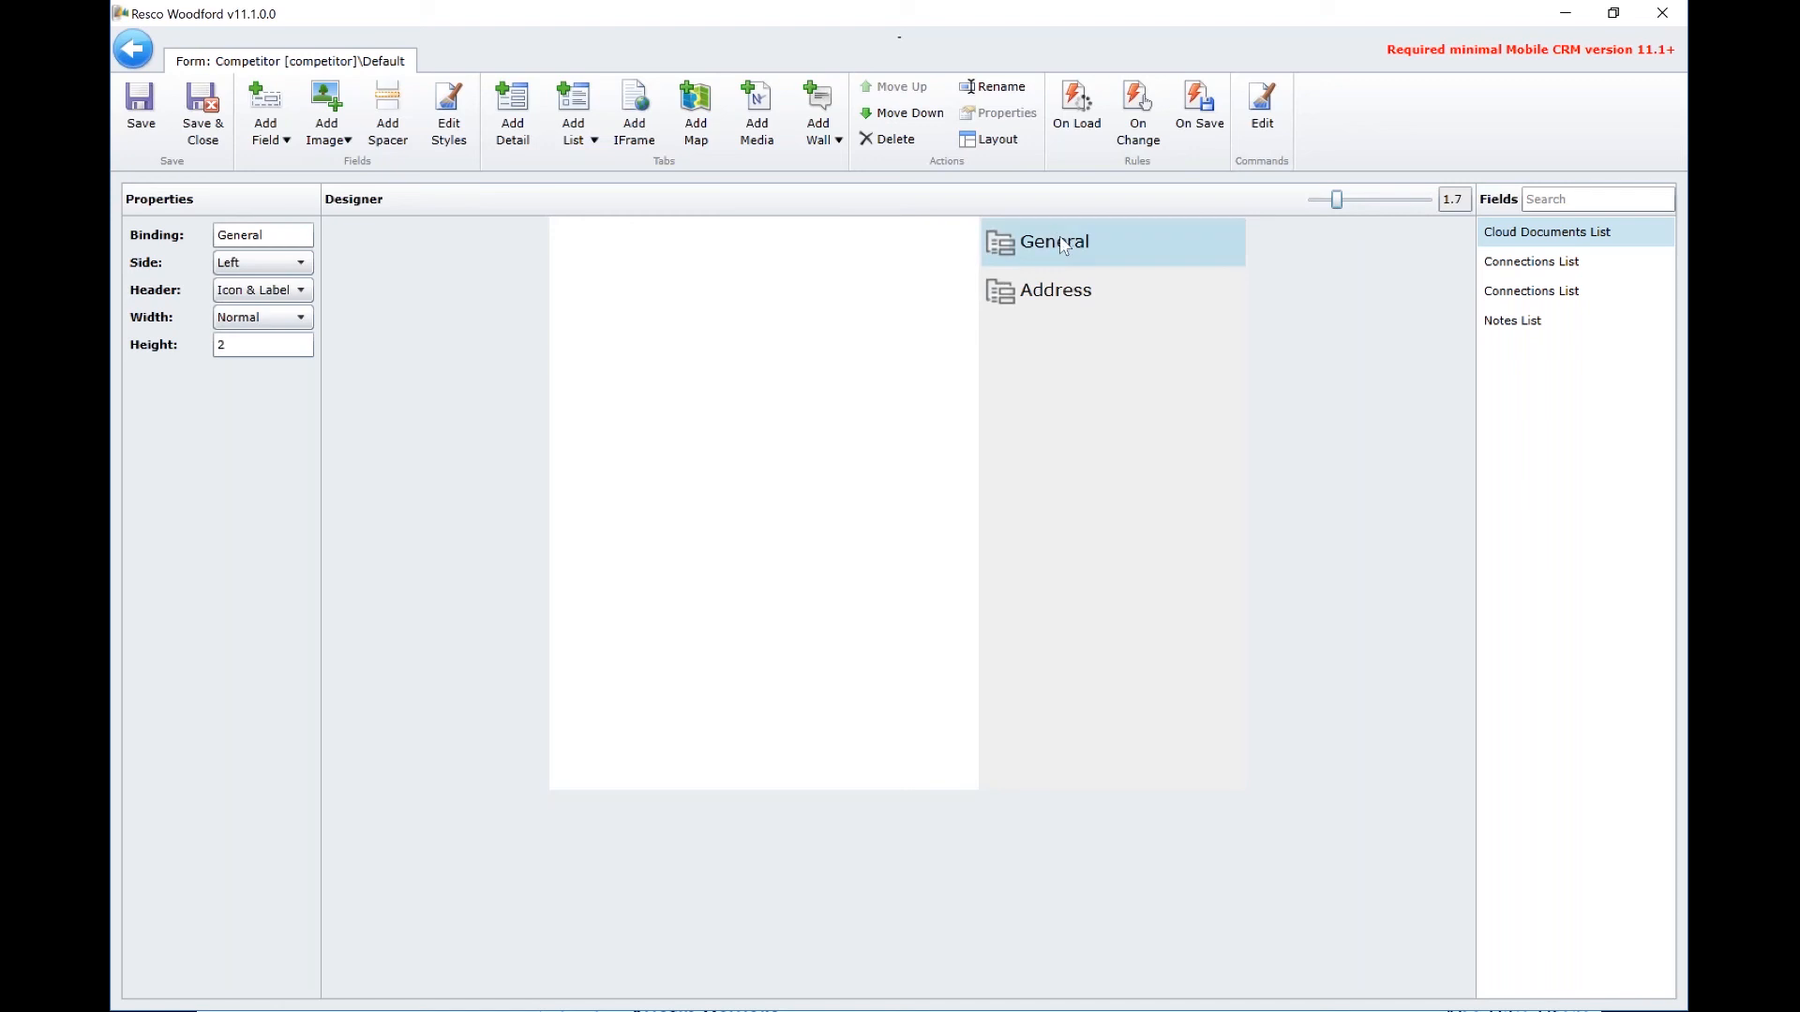
pyautogui.click(1054, 295)
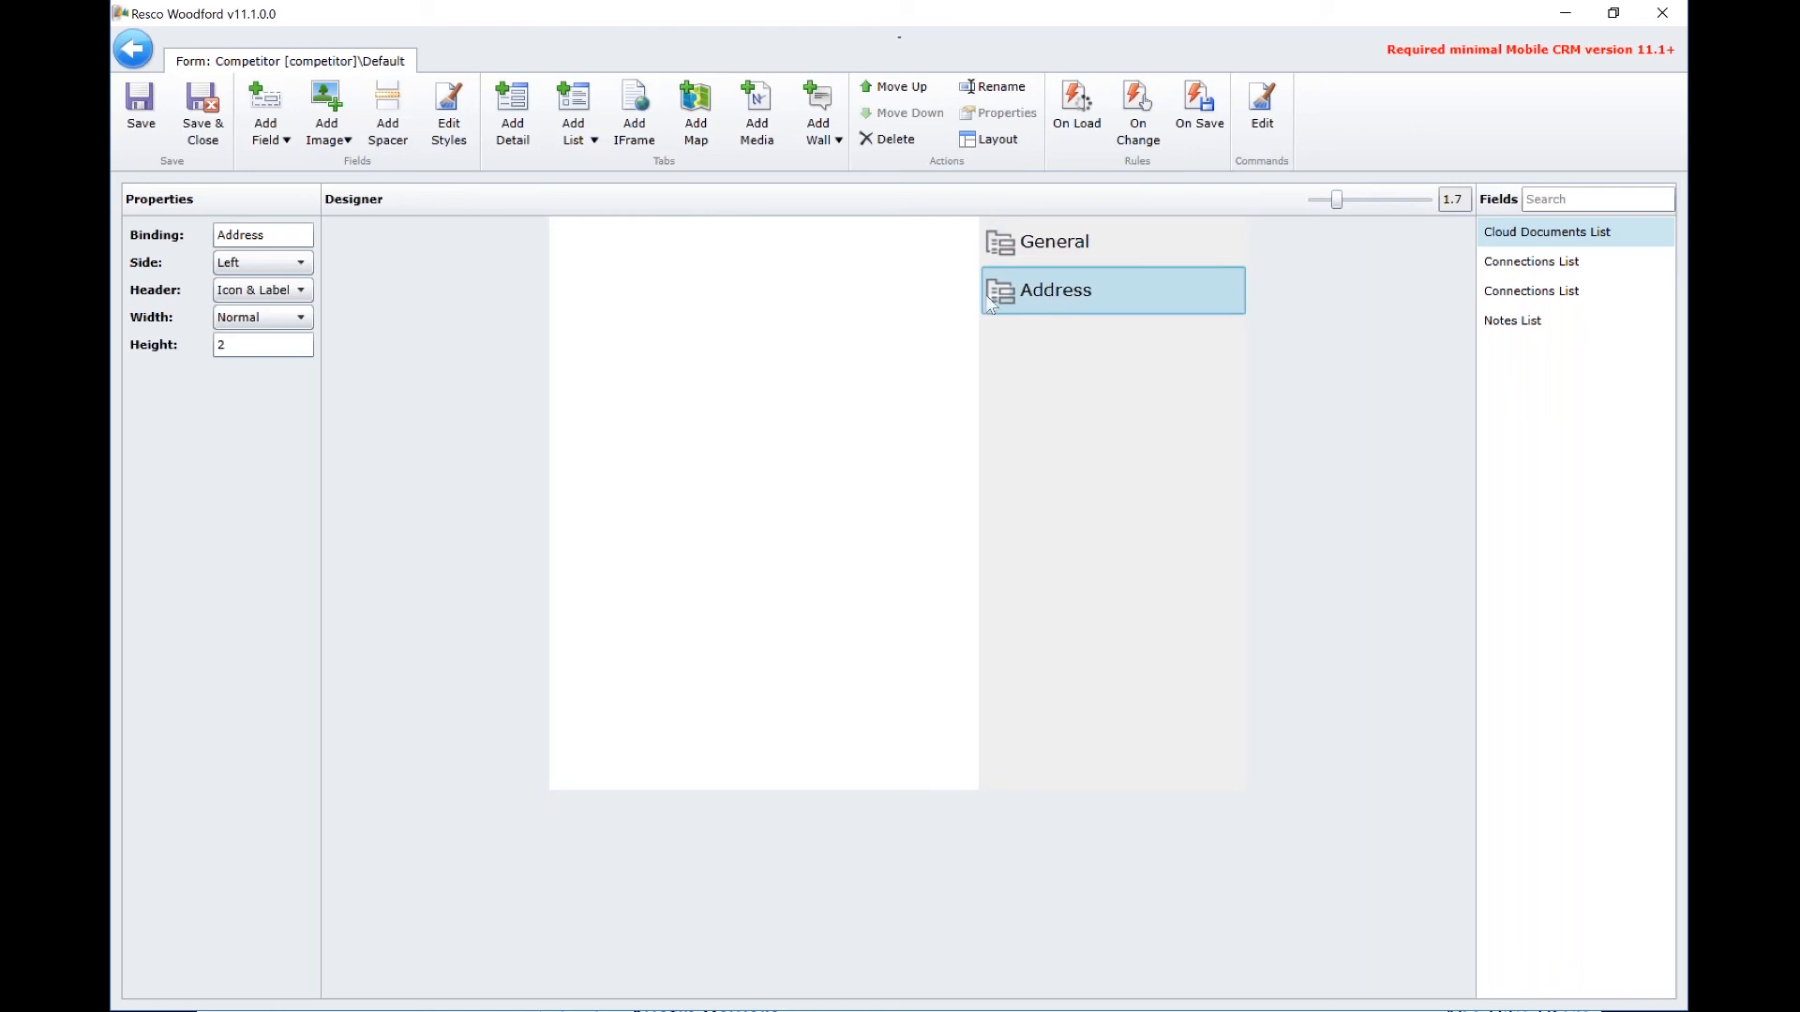
pyautogui.click(513, 120)
pyautogui.click(514, 120)
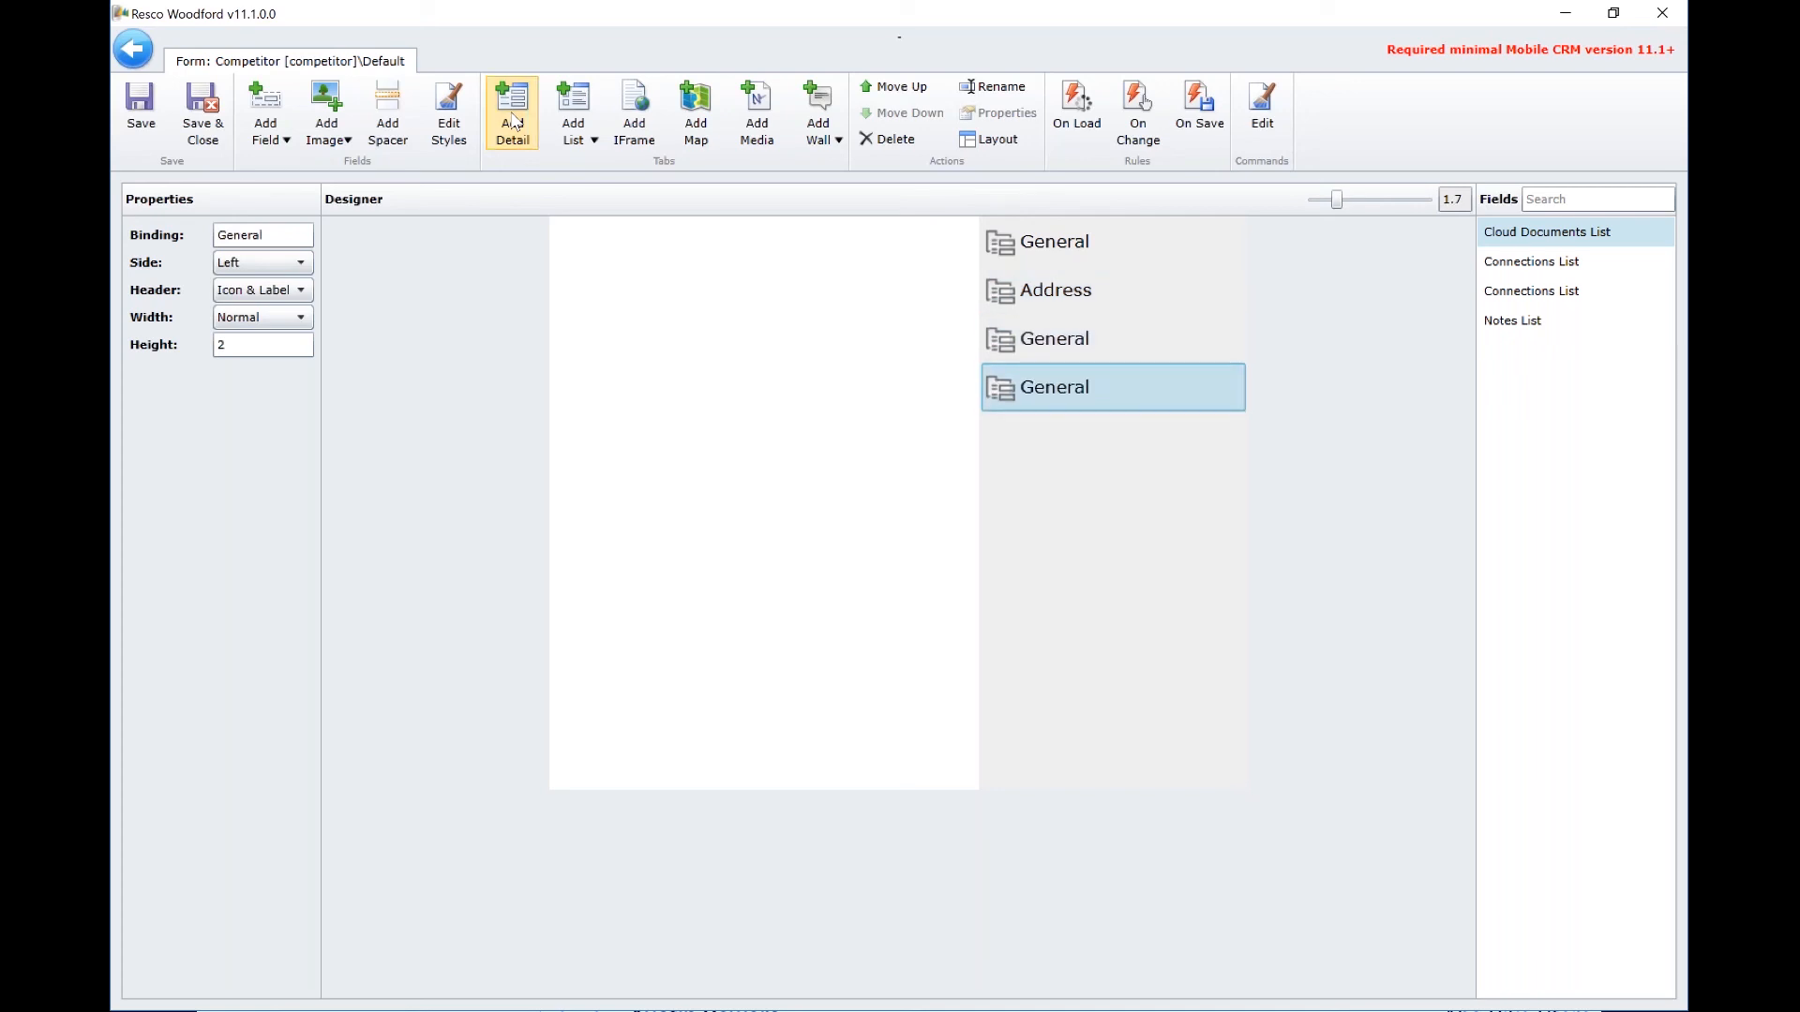
pyautogui.click(514, 120)
pyautogui.click(513, 120)
pyautogui.click(514, 120)
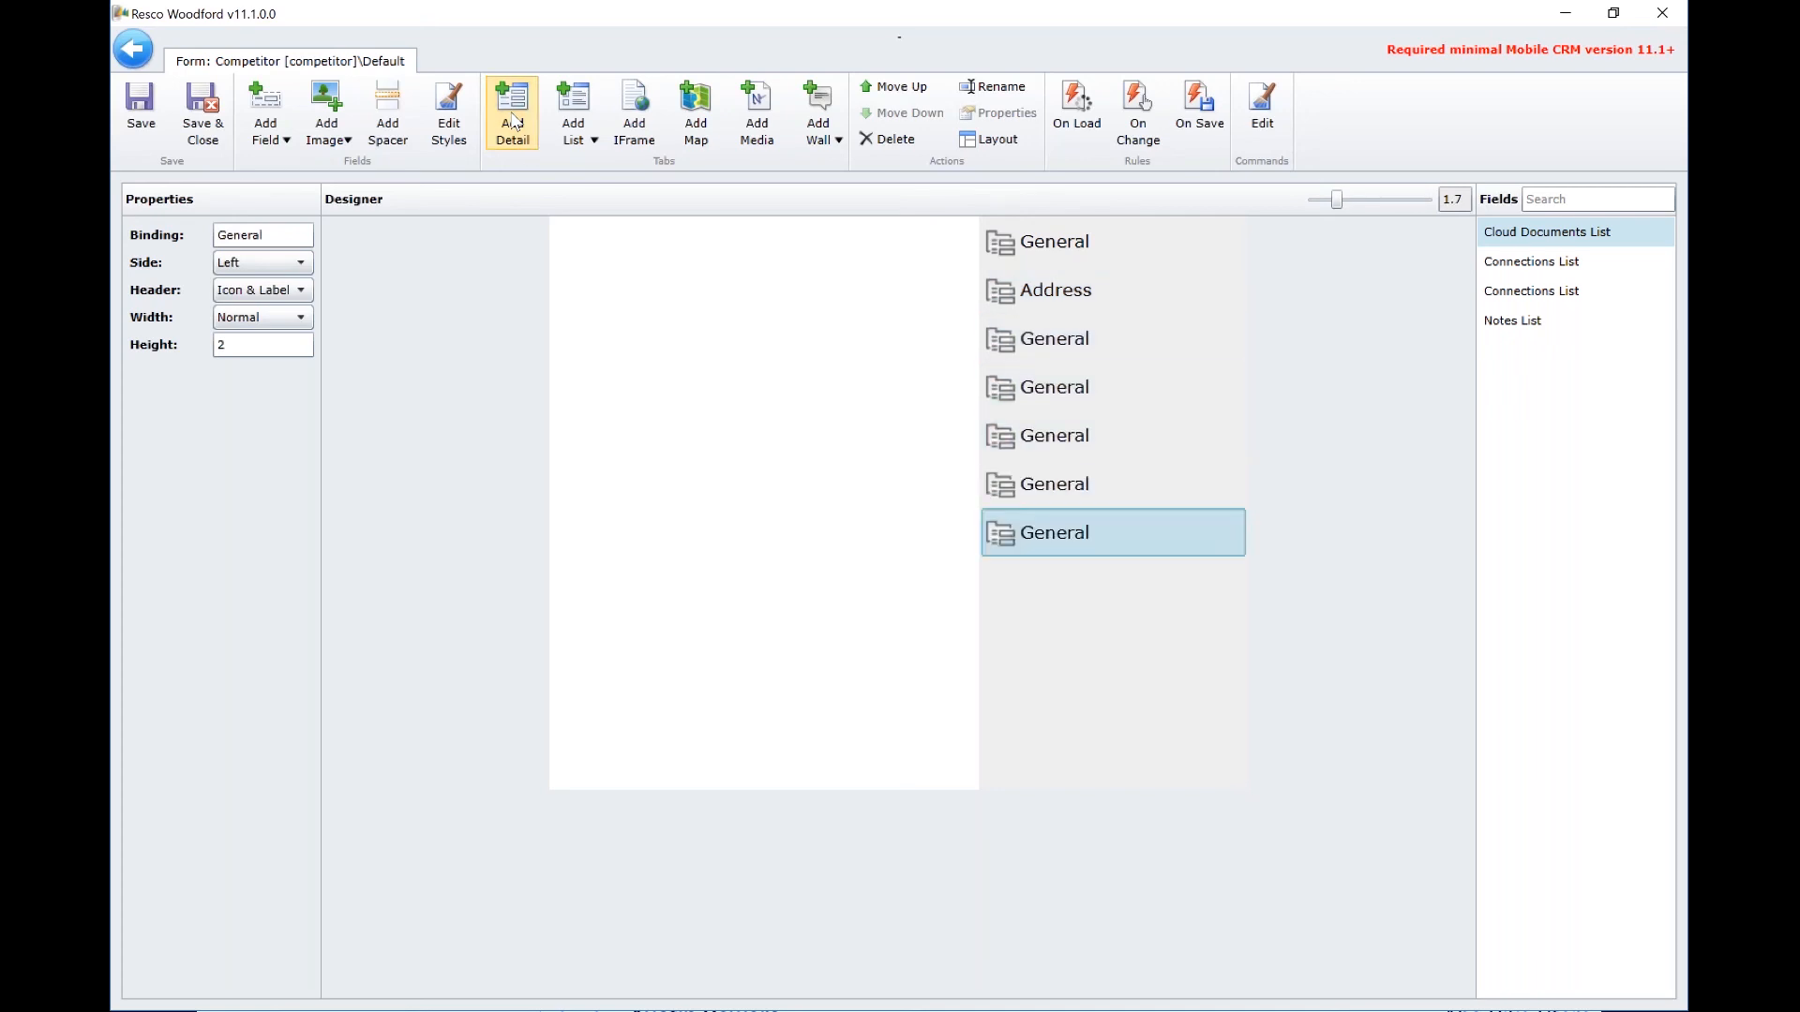
pyautogui.click(514, 120)
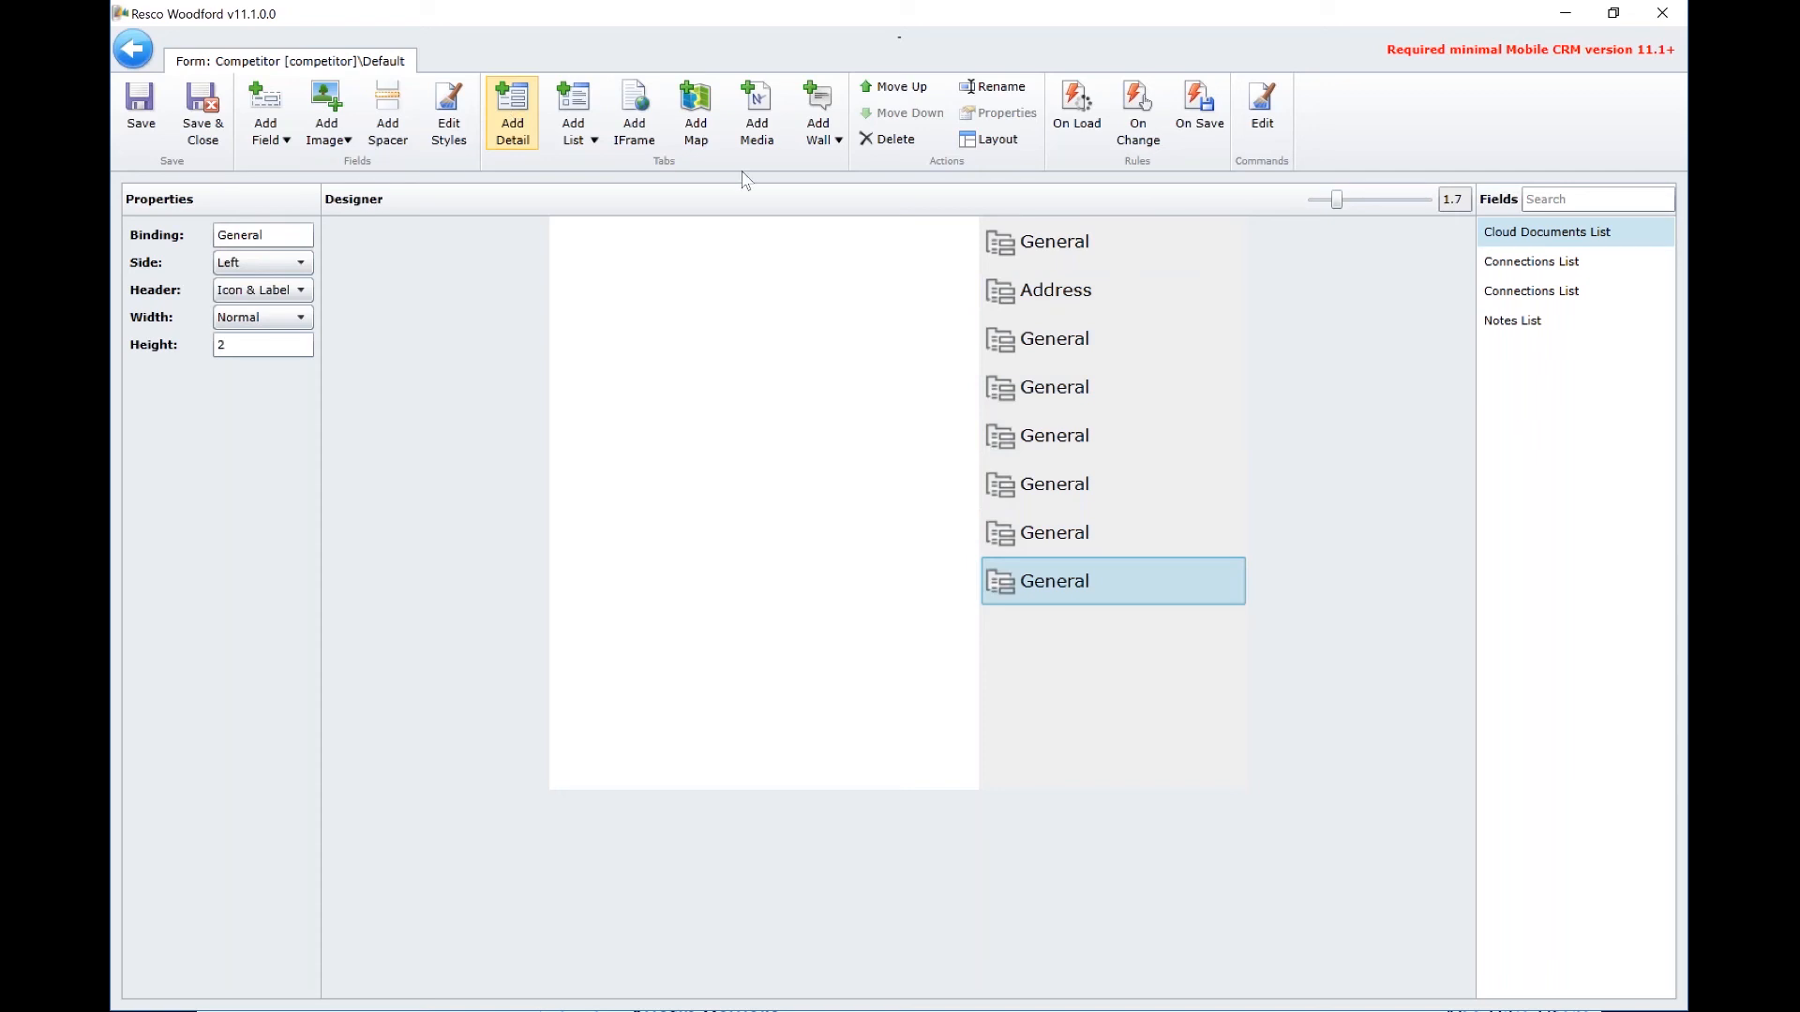
# Try to rename the first General tab below Address to "Contact Info"
pyautogui.click(1076, 347)
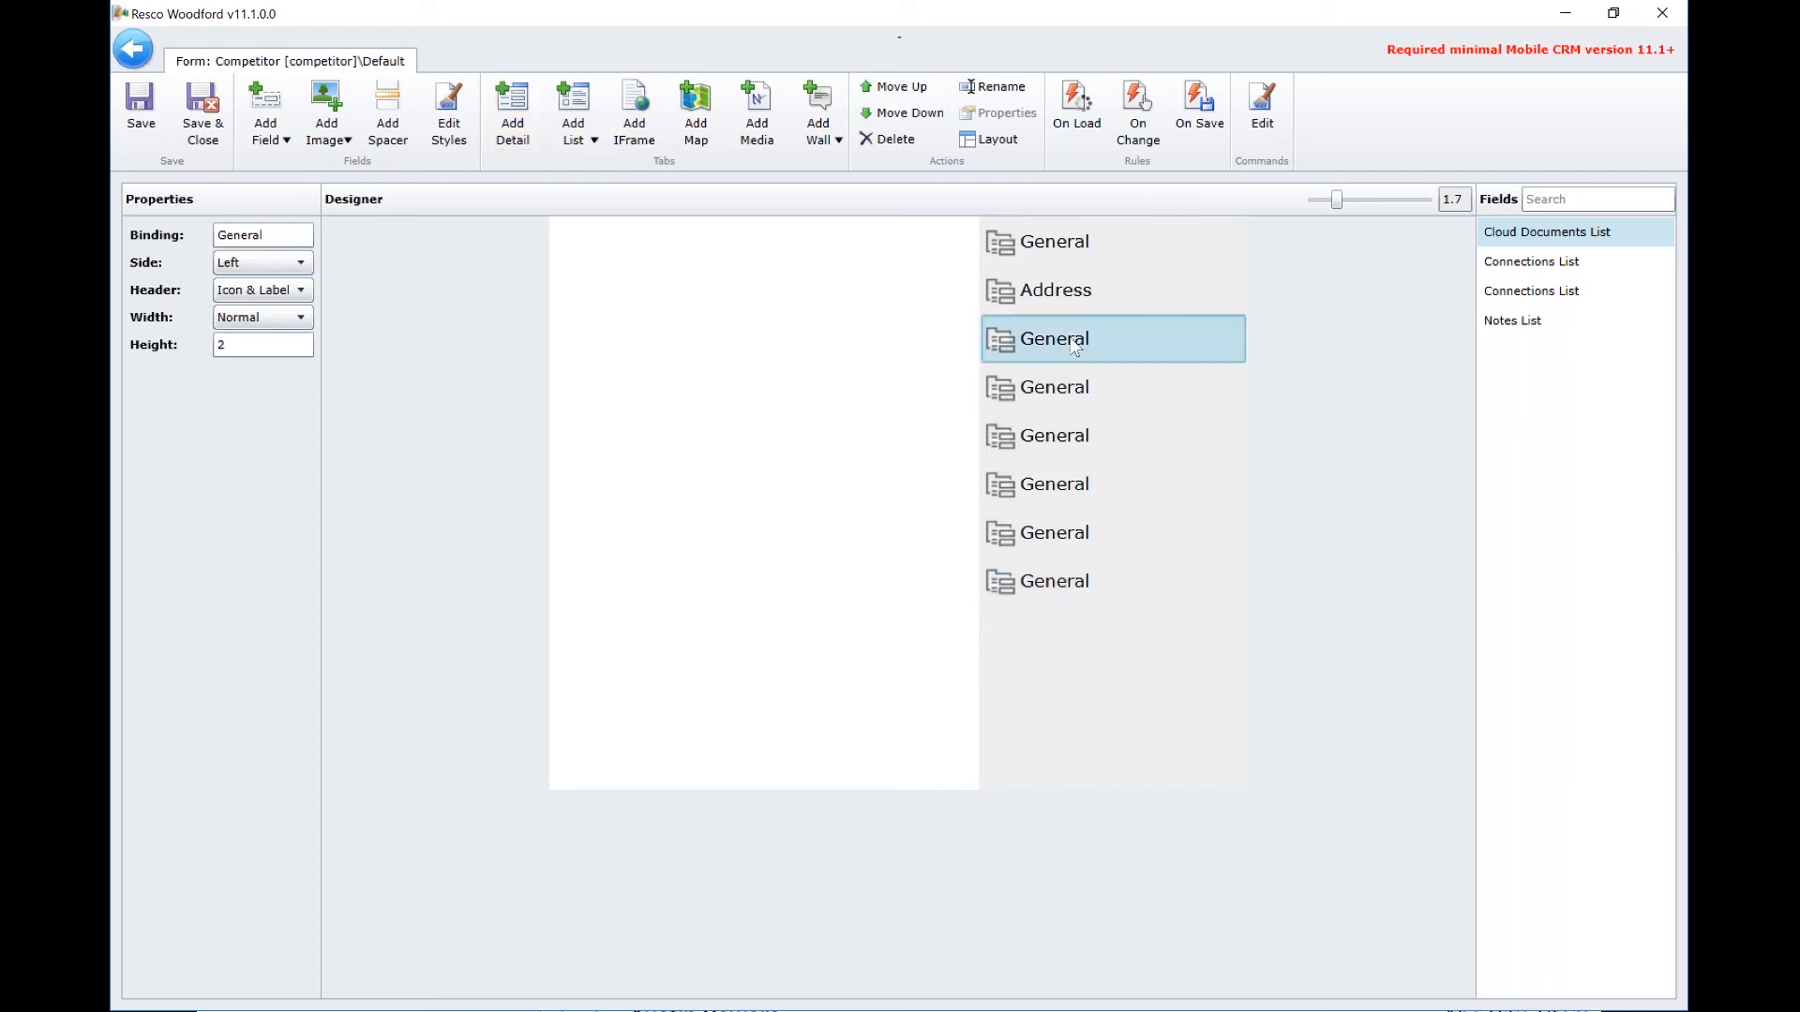
pyautogui.click(971, 87)
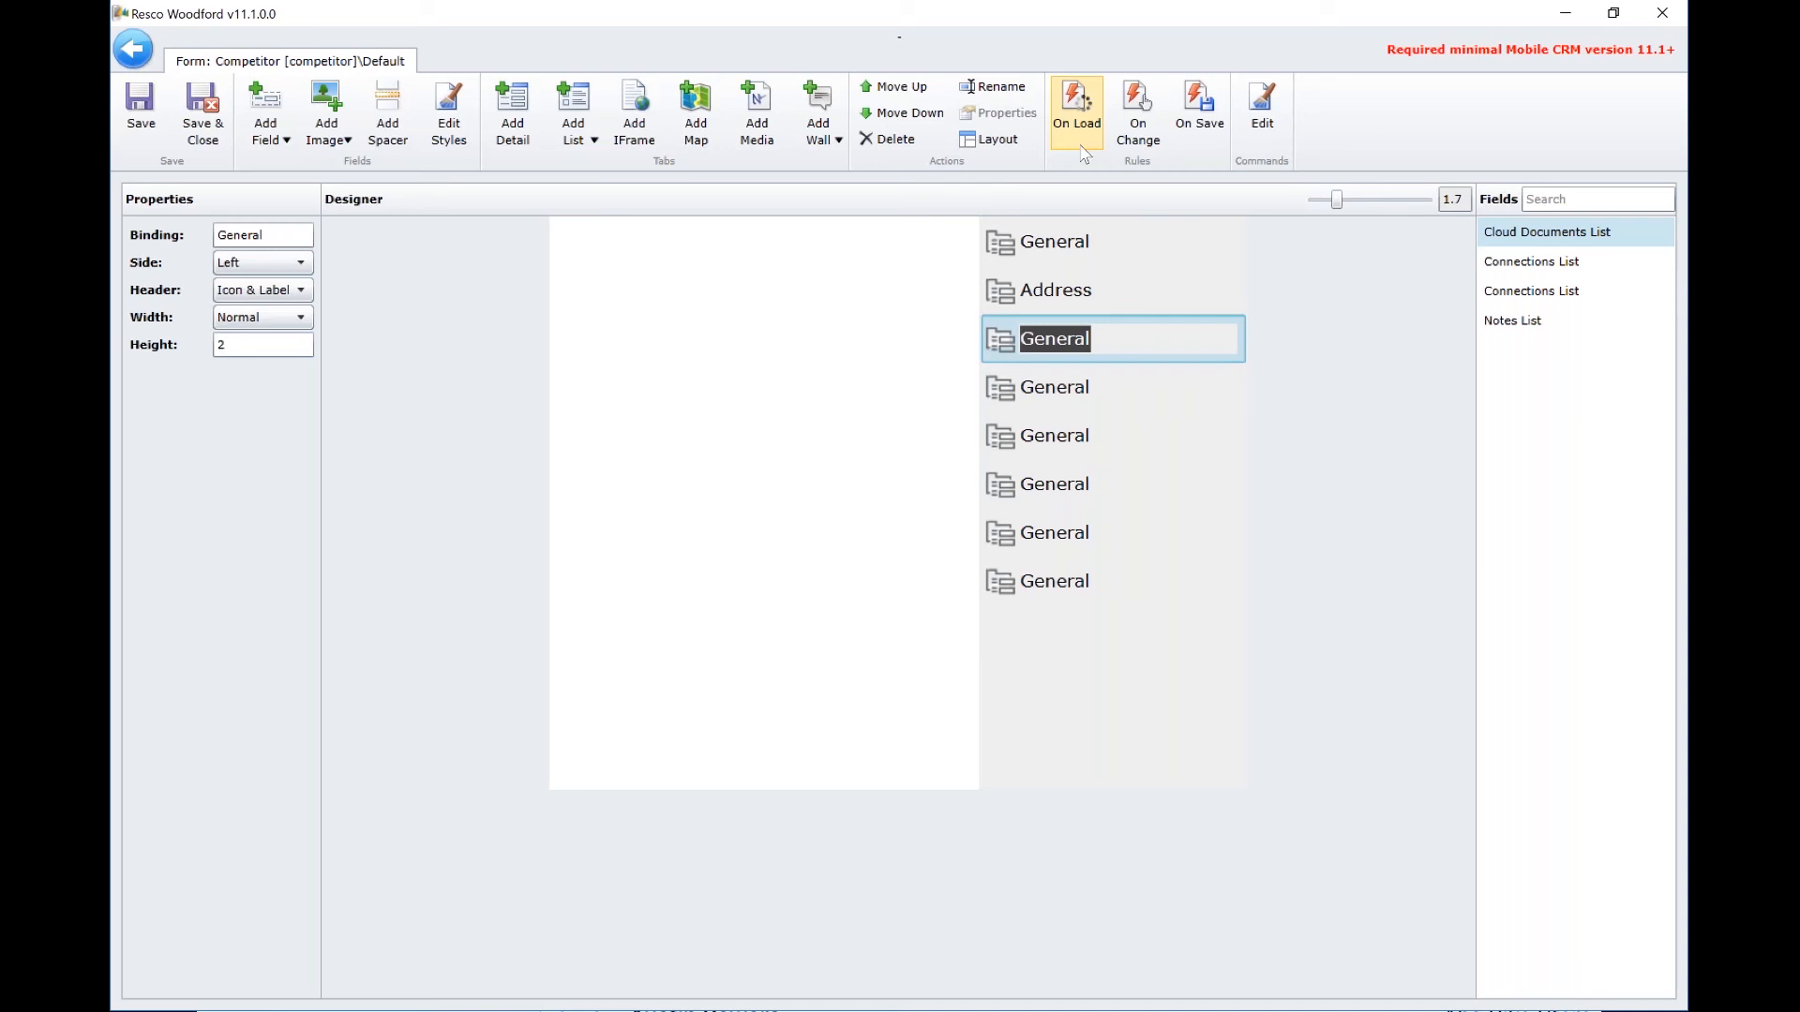
pyautogui.write('Contact')
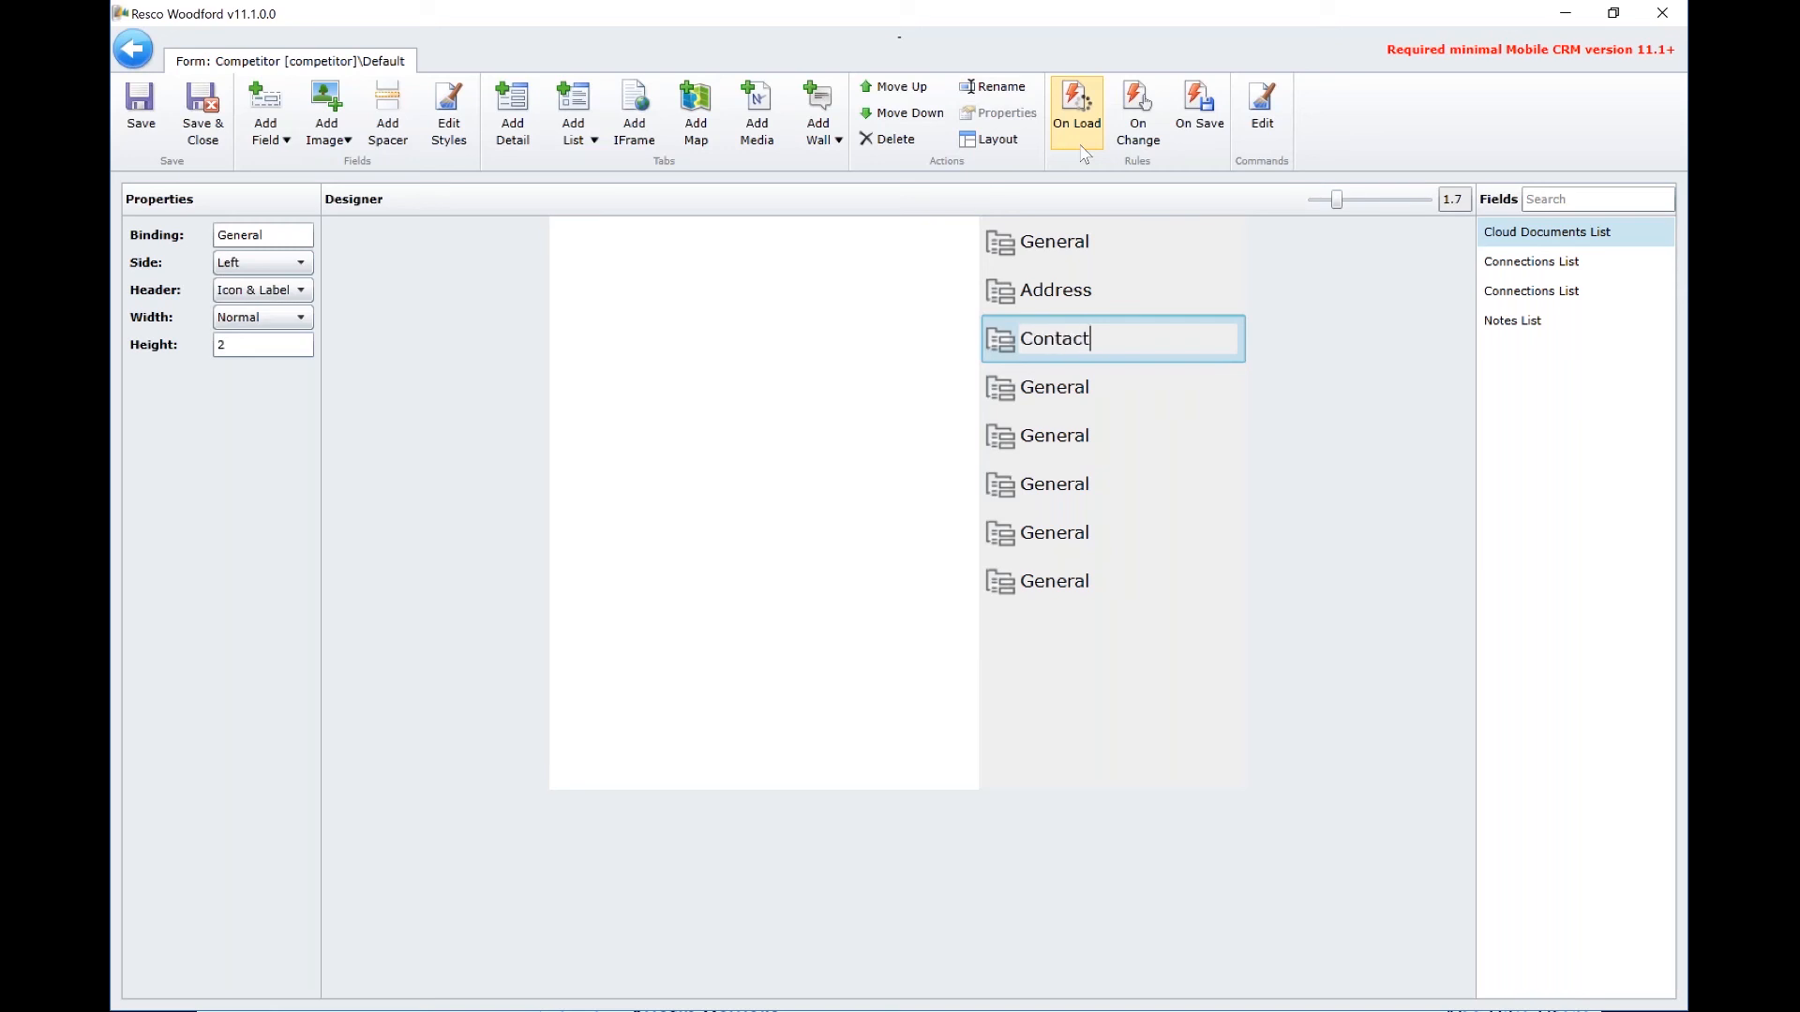
pyautogui.write(' Info')
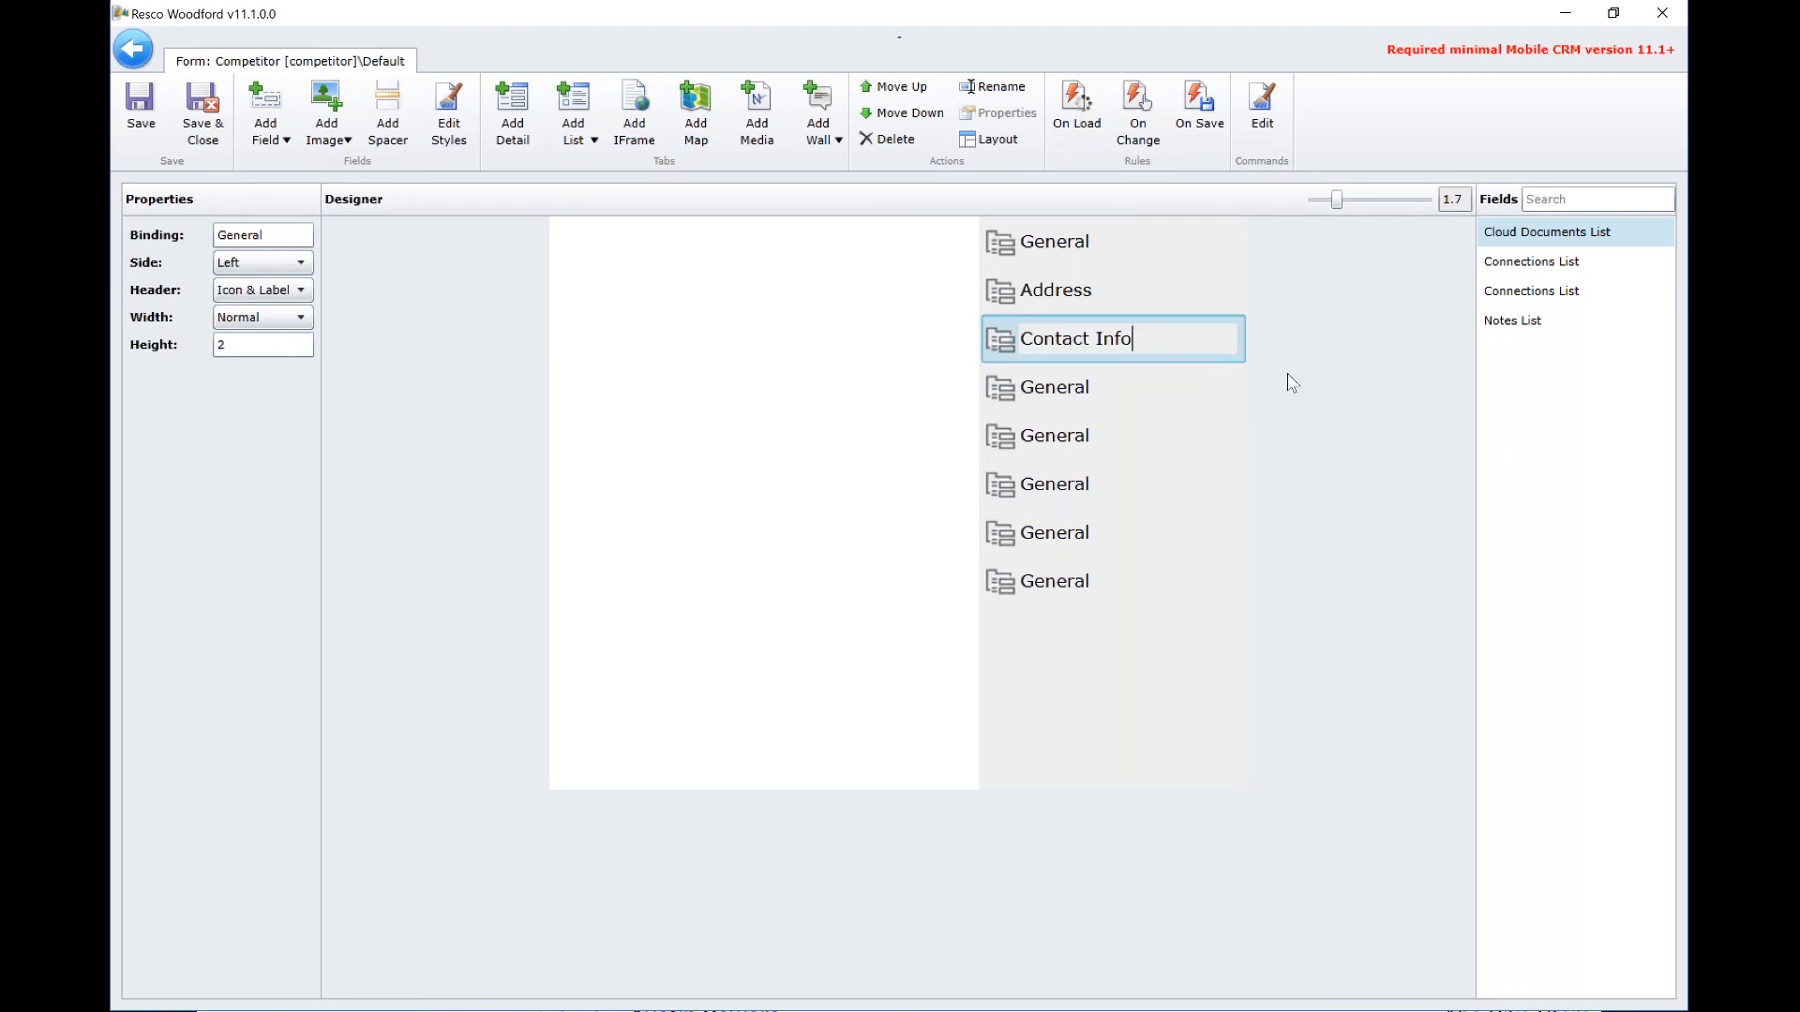
pyautogui.press('Return')
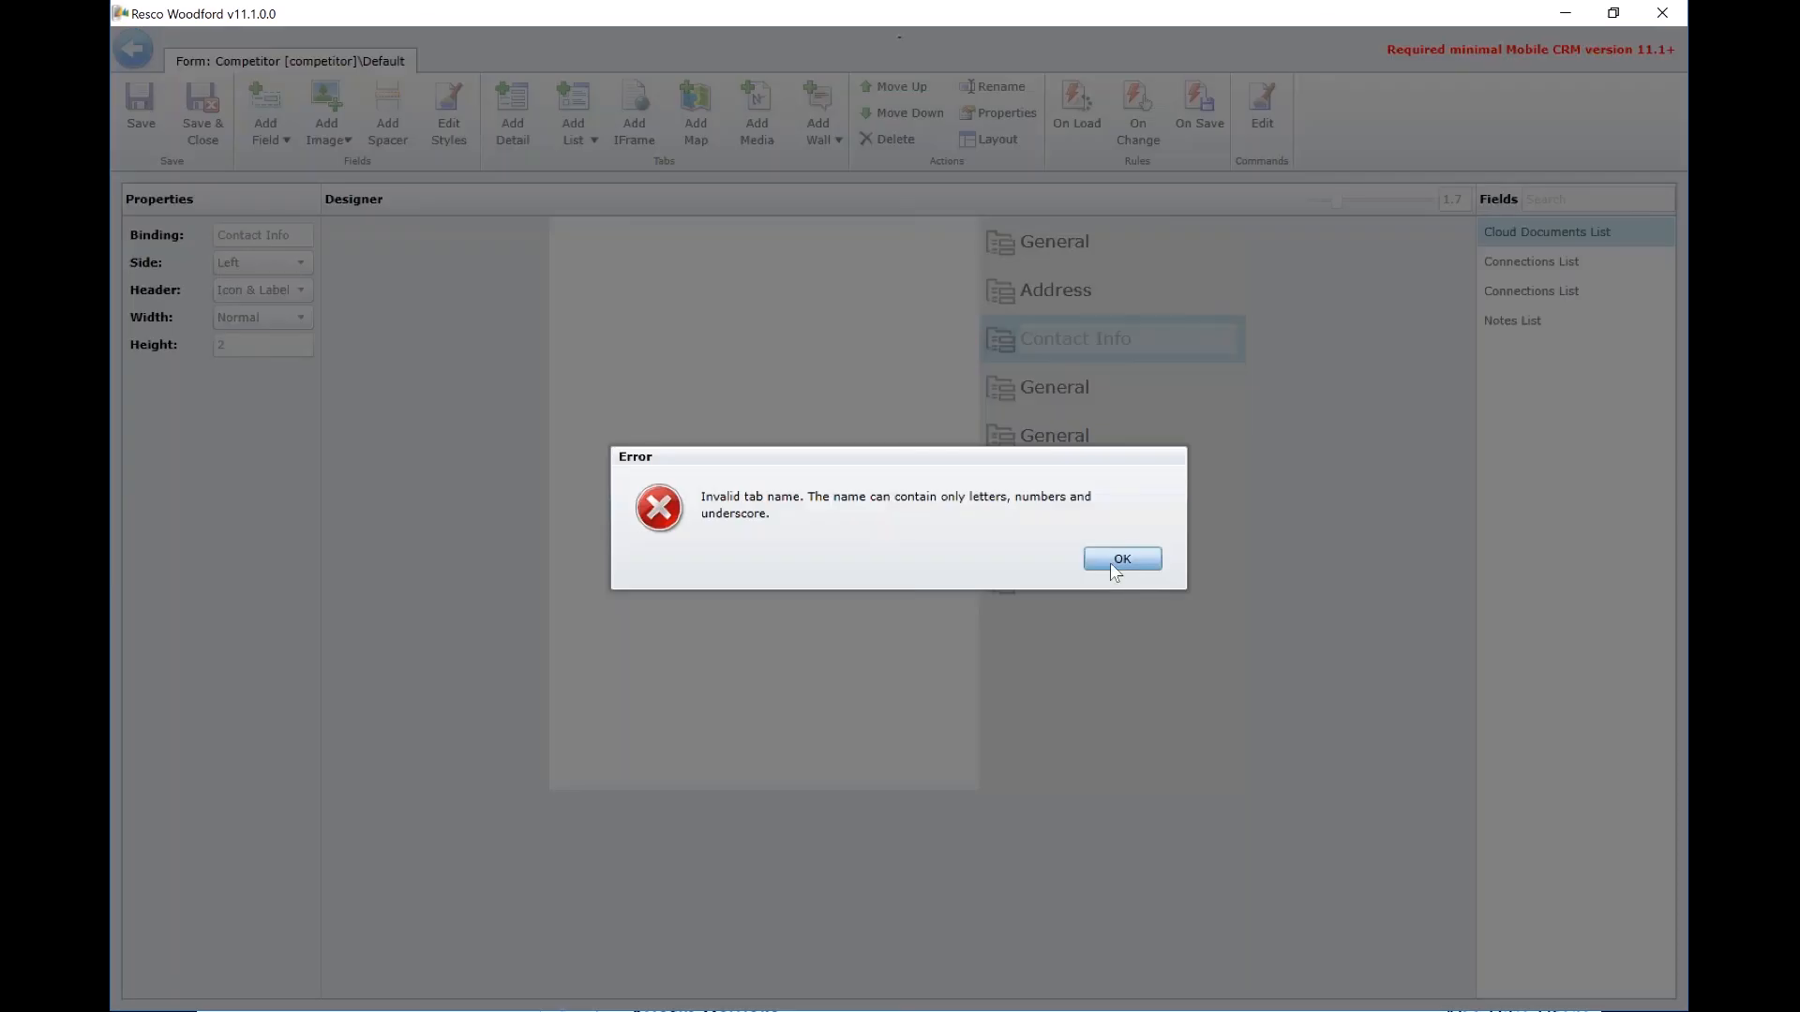
pyautogui.click(1117, 563)
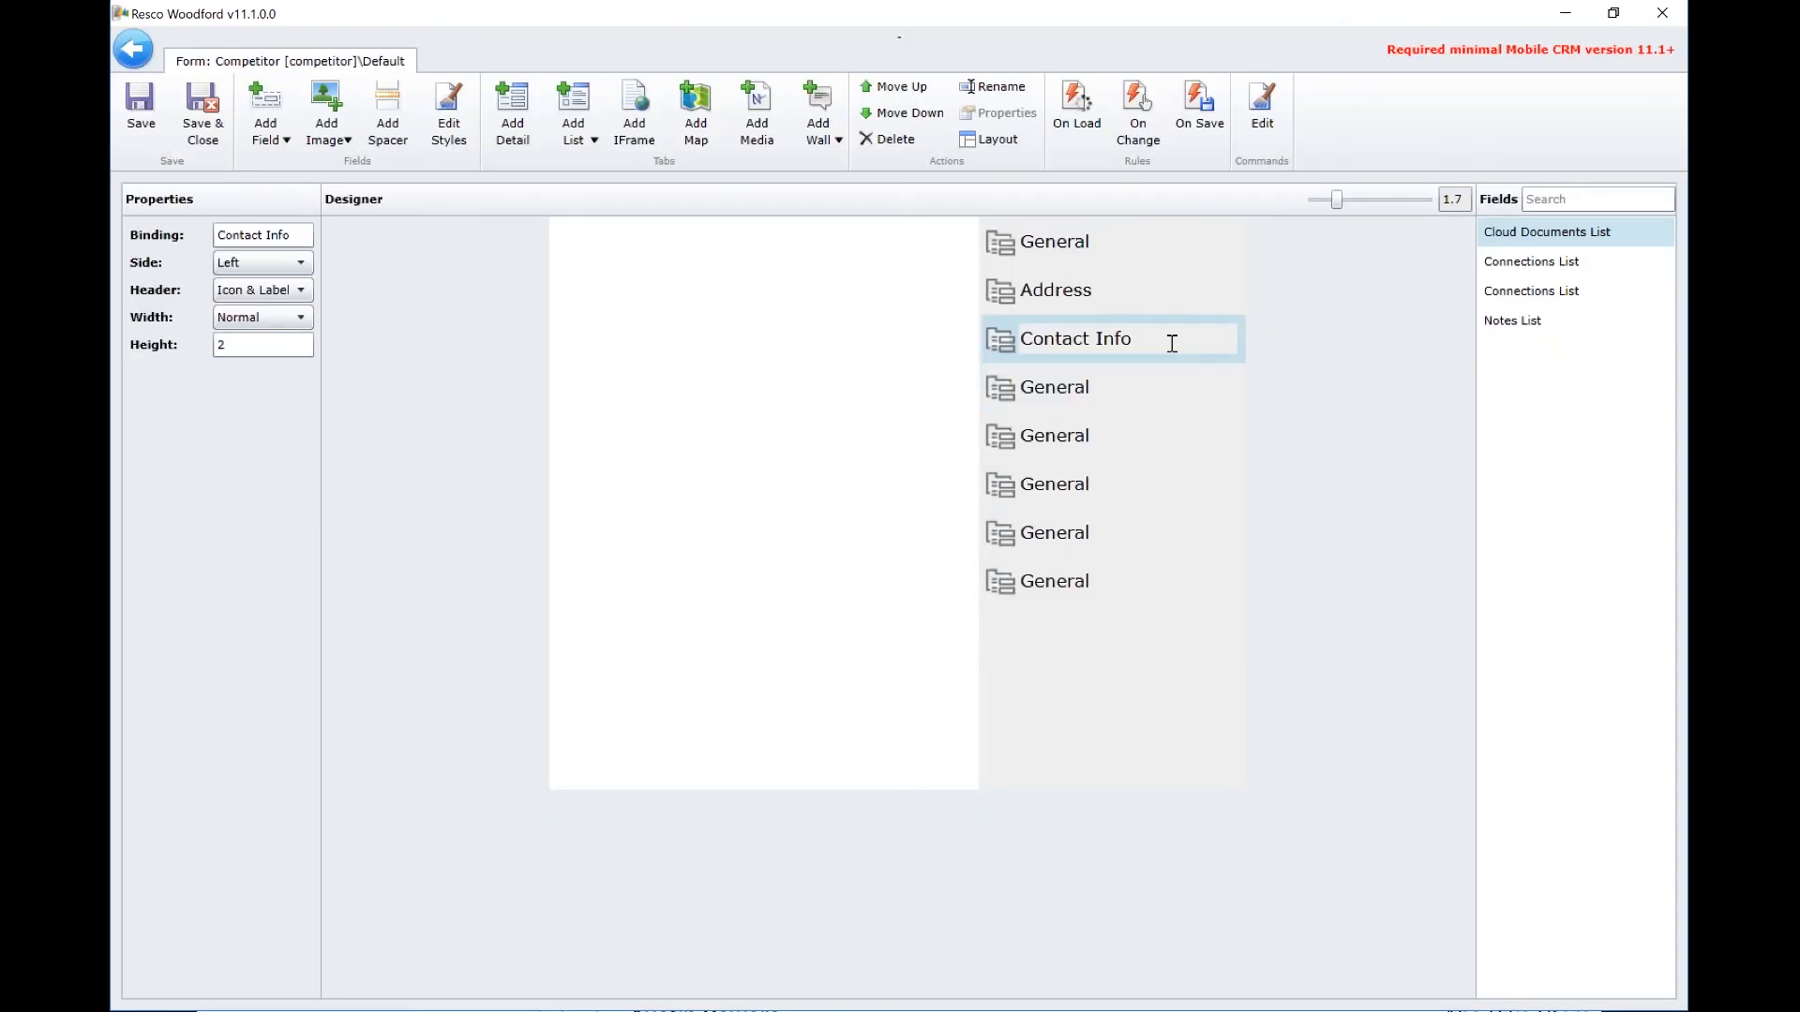
# Name the tab below Address Contact_Info, with an underscore instead of the space
pyautogui.press('Return')
pyautogui.click(1108, 343)
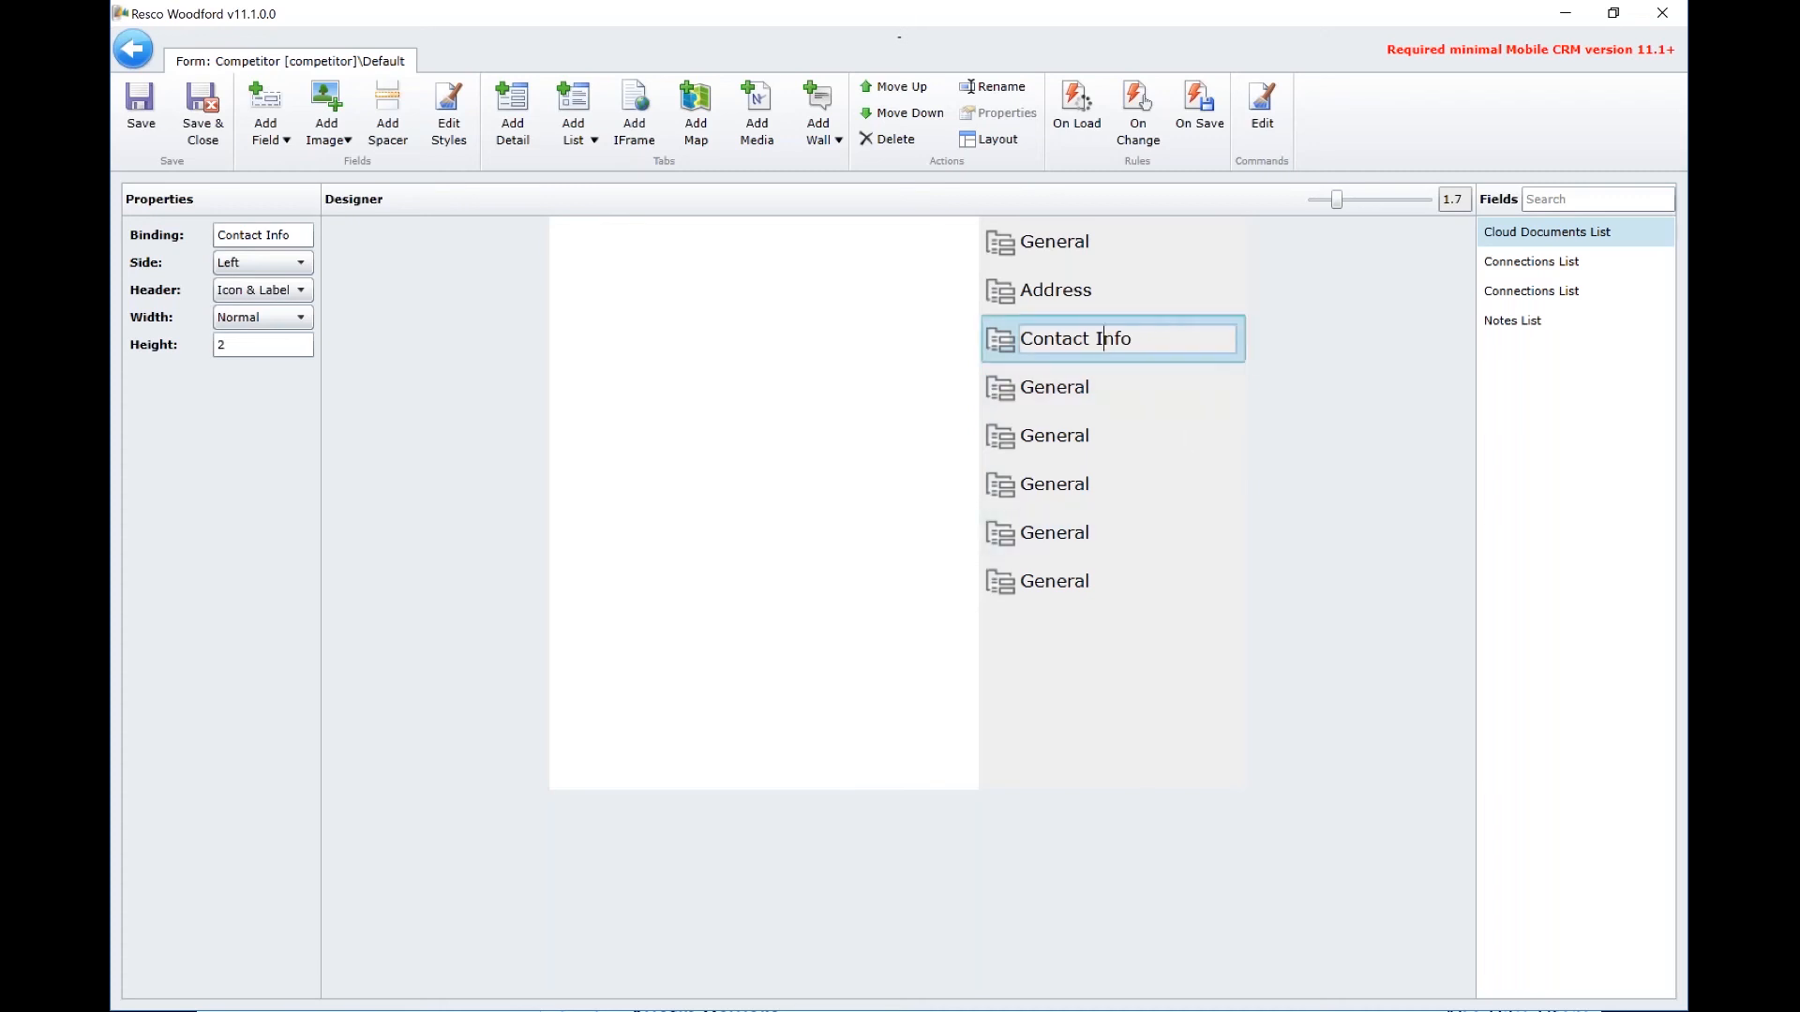
pyautogui.click(890, 141)
pyautogui.click(1126, 574)
pyautogui.press('BackSpace')
pyautogui.write('_')
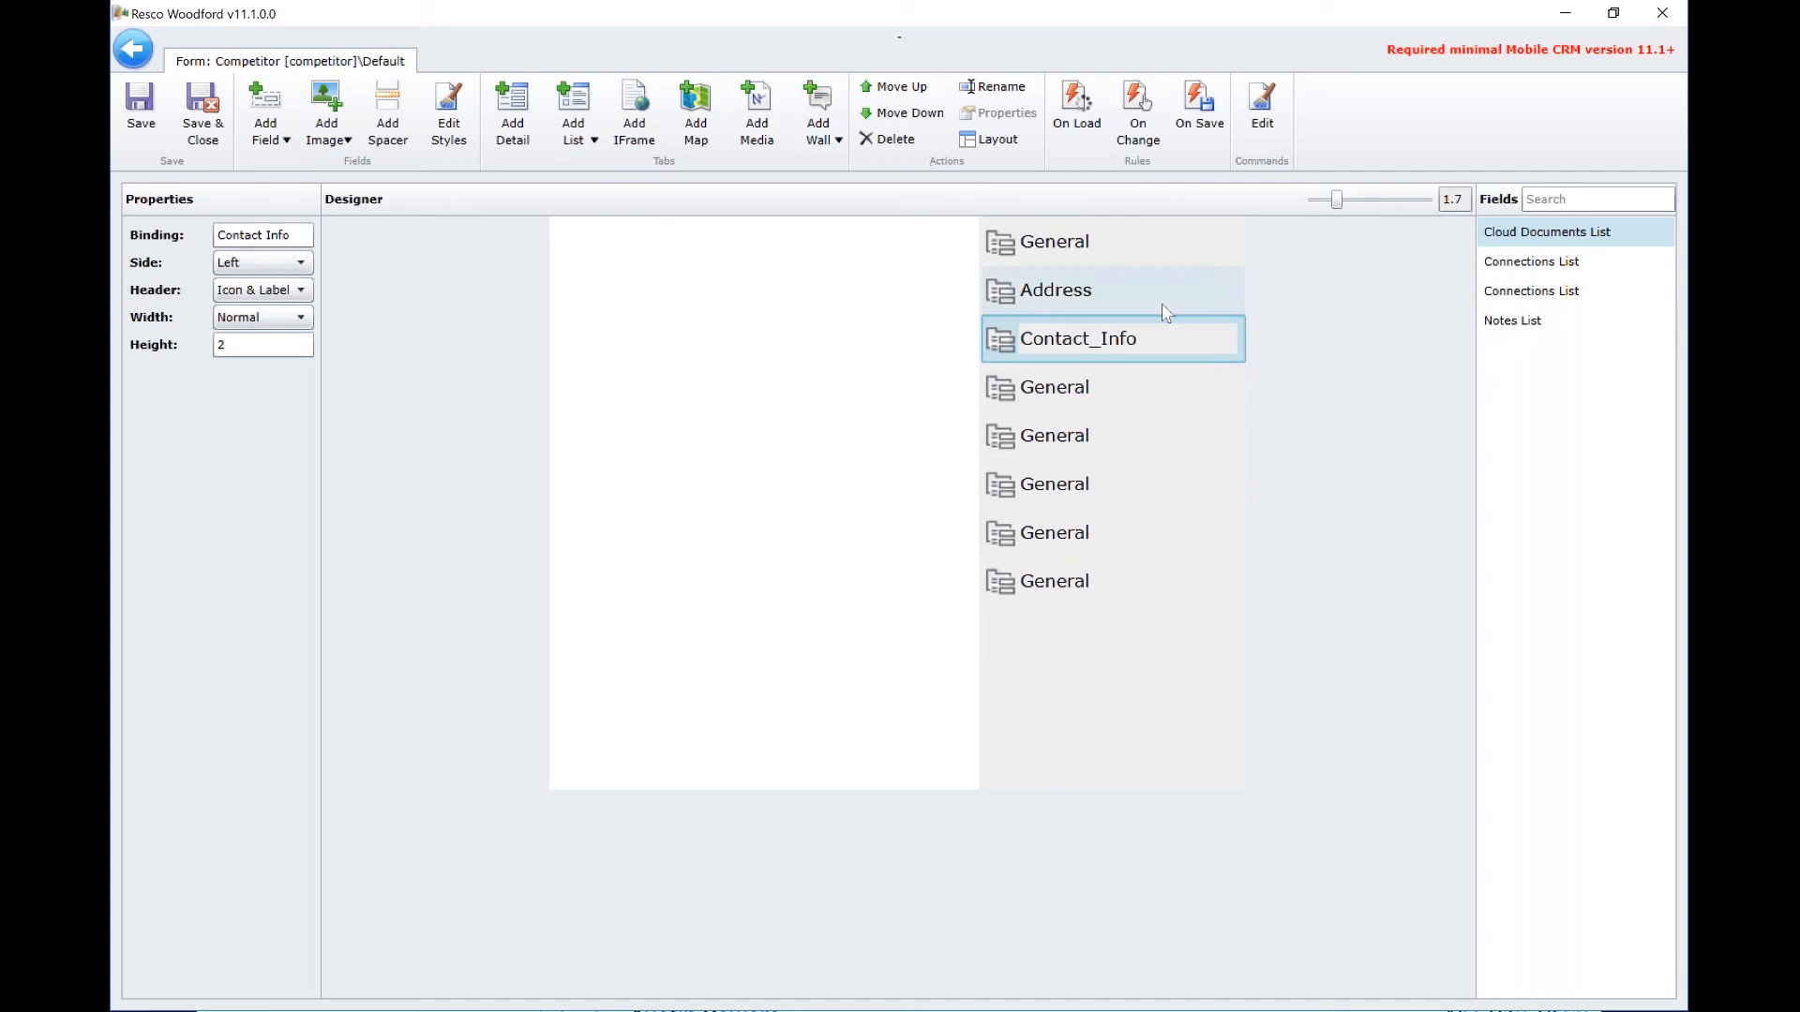
pyautogui.press('Return')
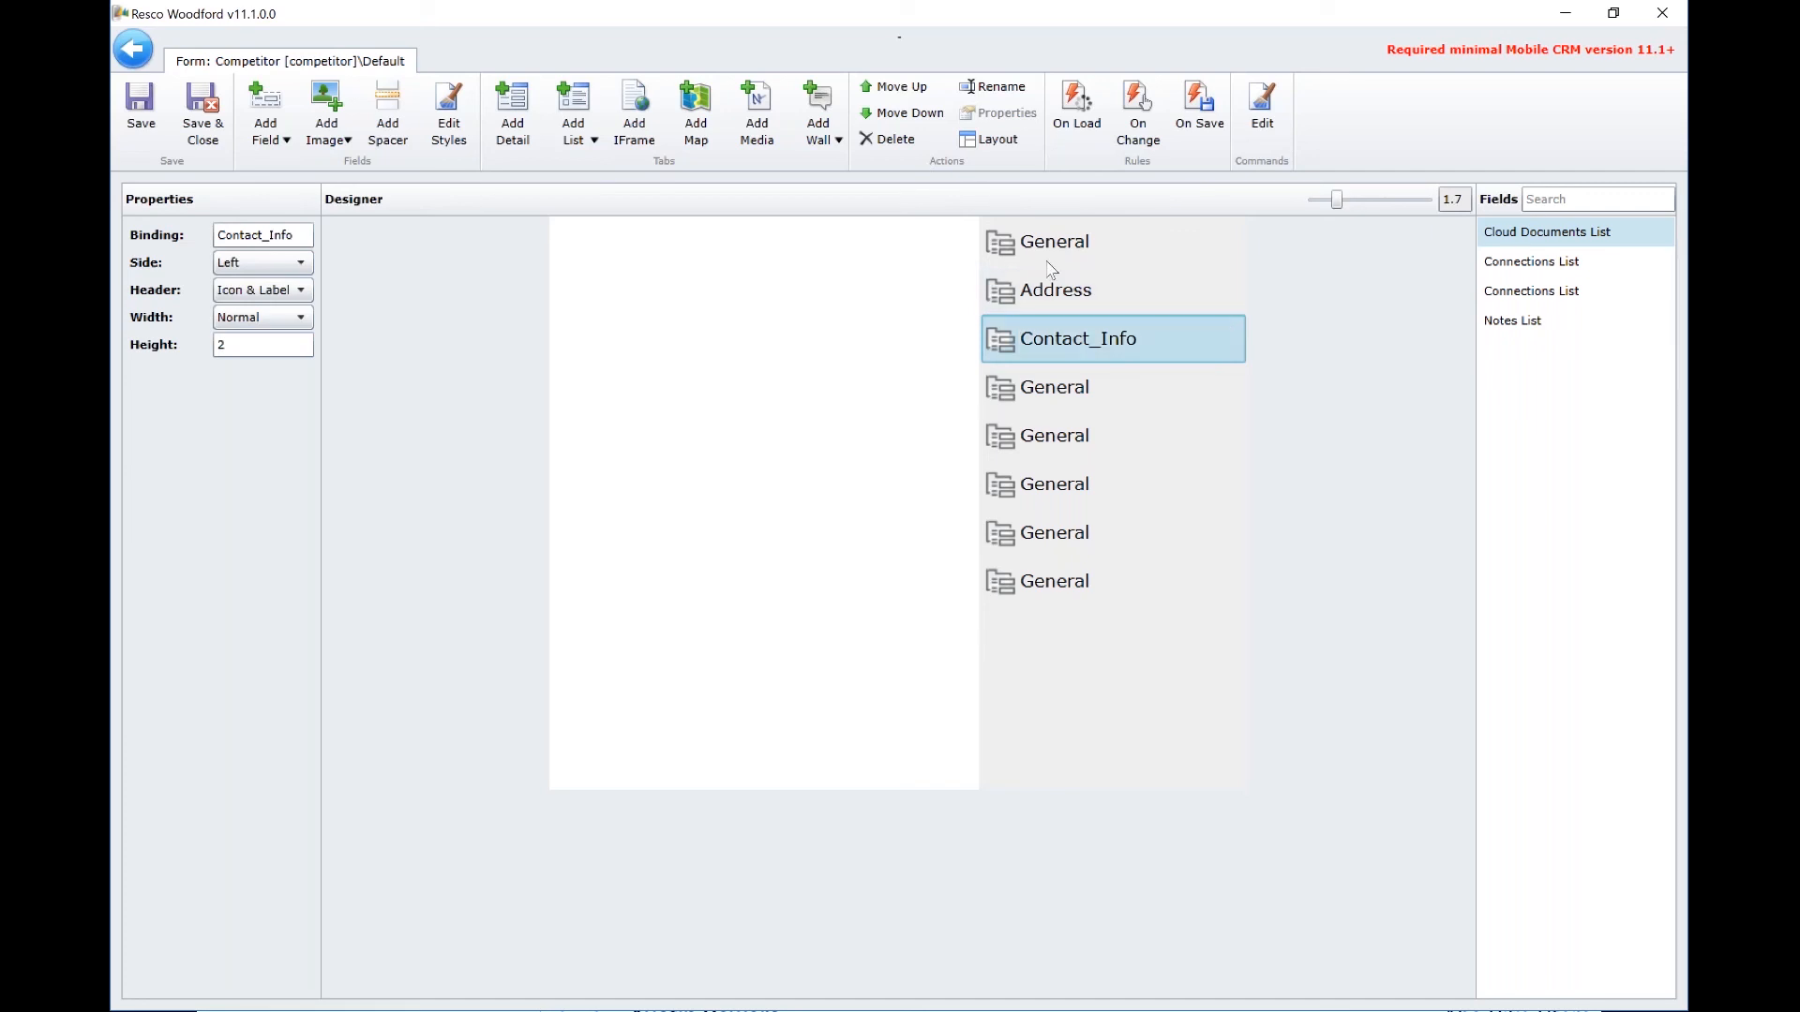
# Delete the Contact_Info tab and the five extra General tabs below Address
pyautogui.click(900, 143)
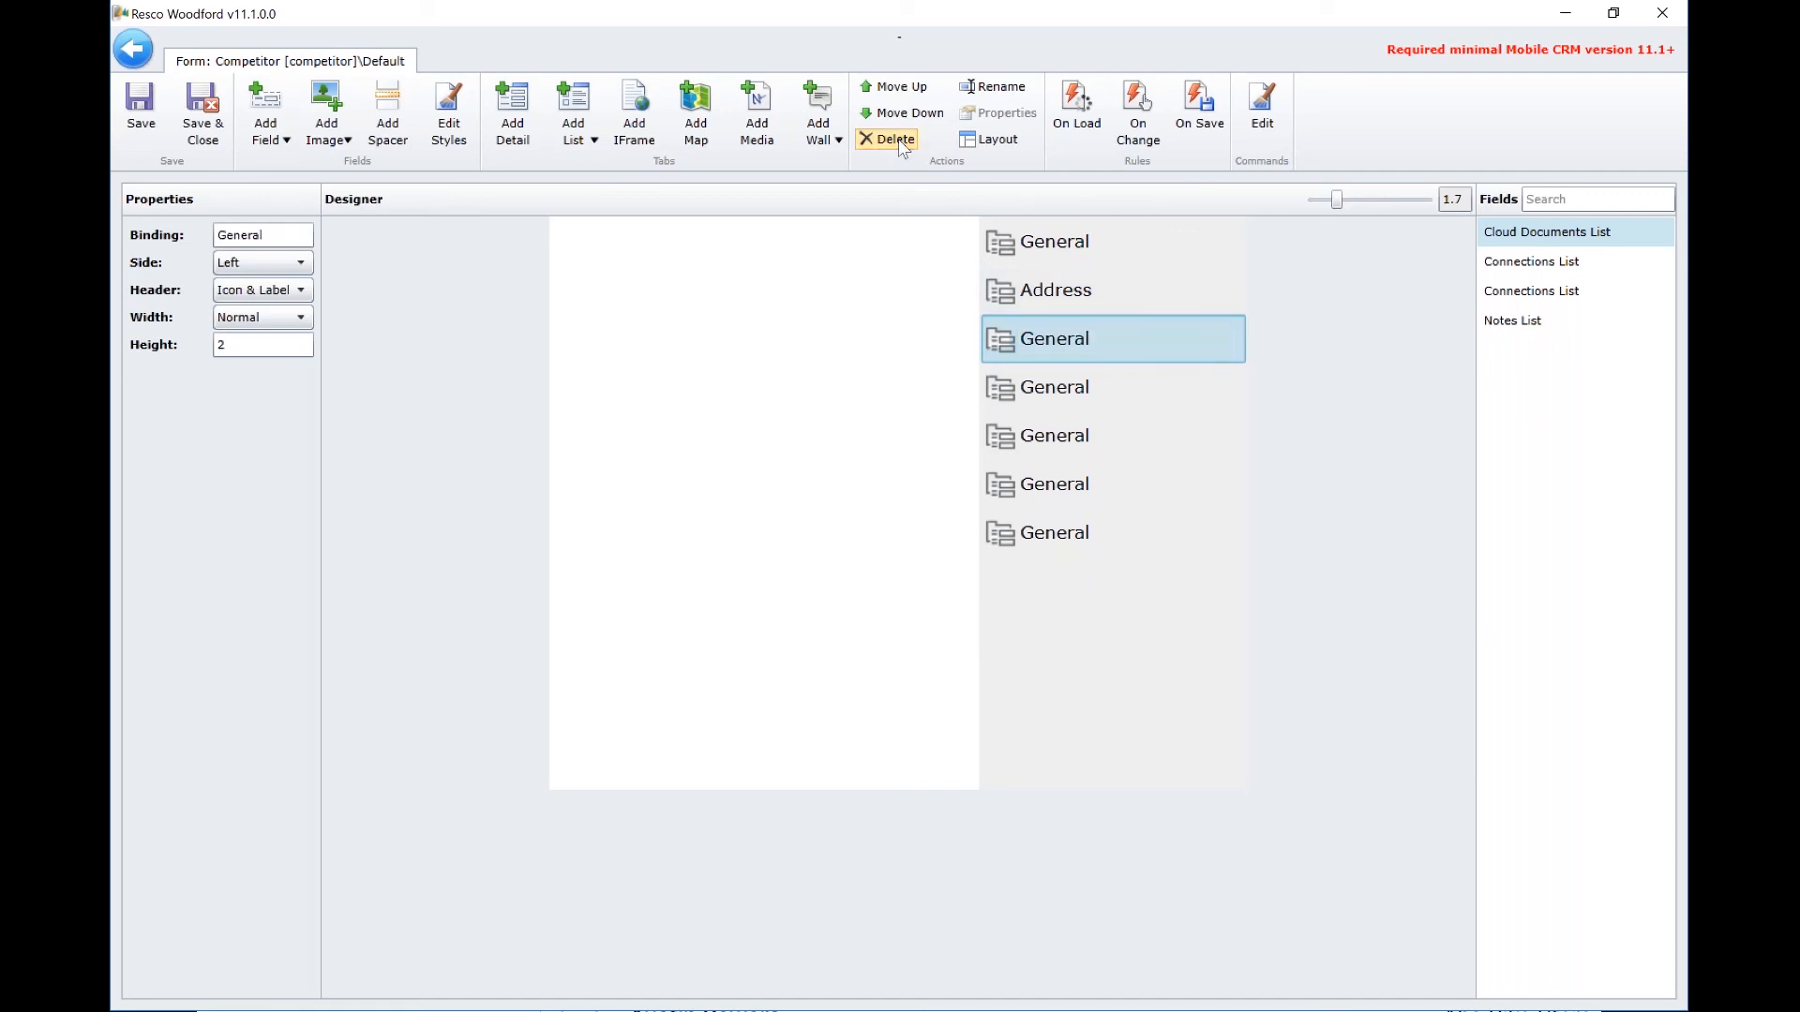
pyautogui.click(900, 143)
pyautogui.click(900, 144)
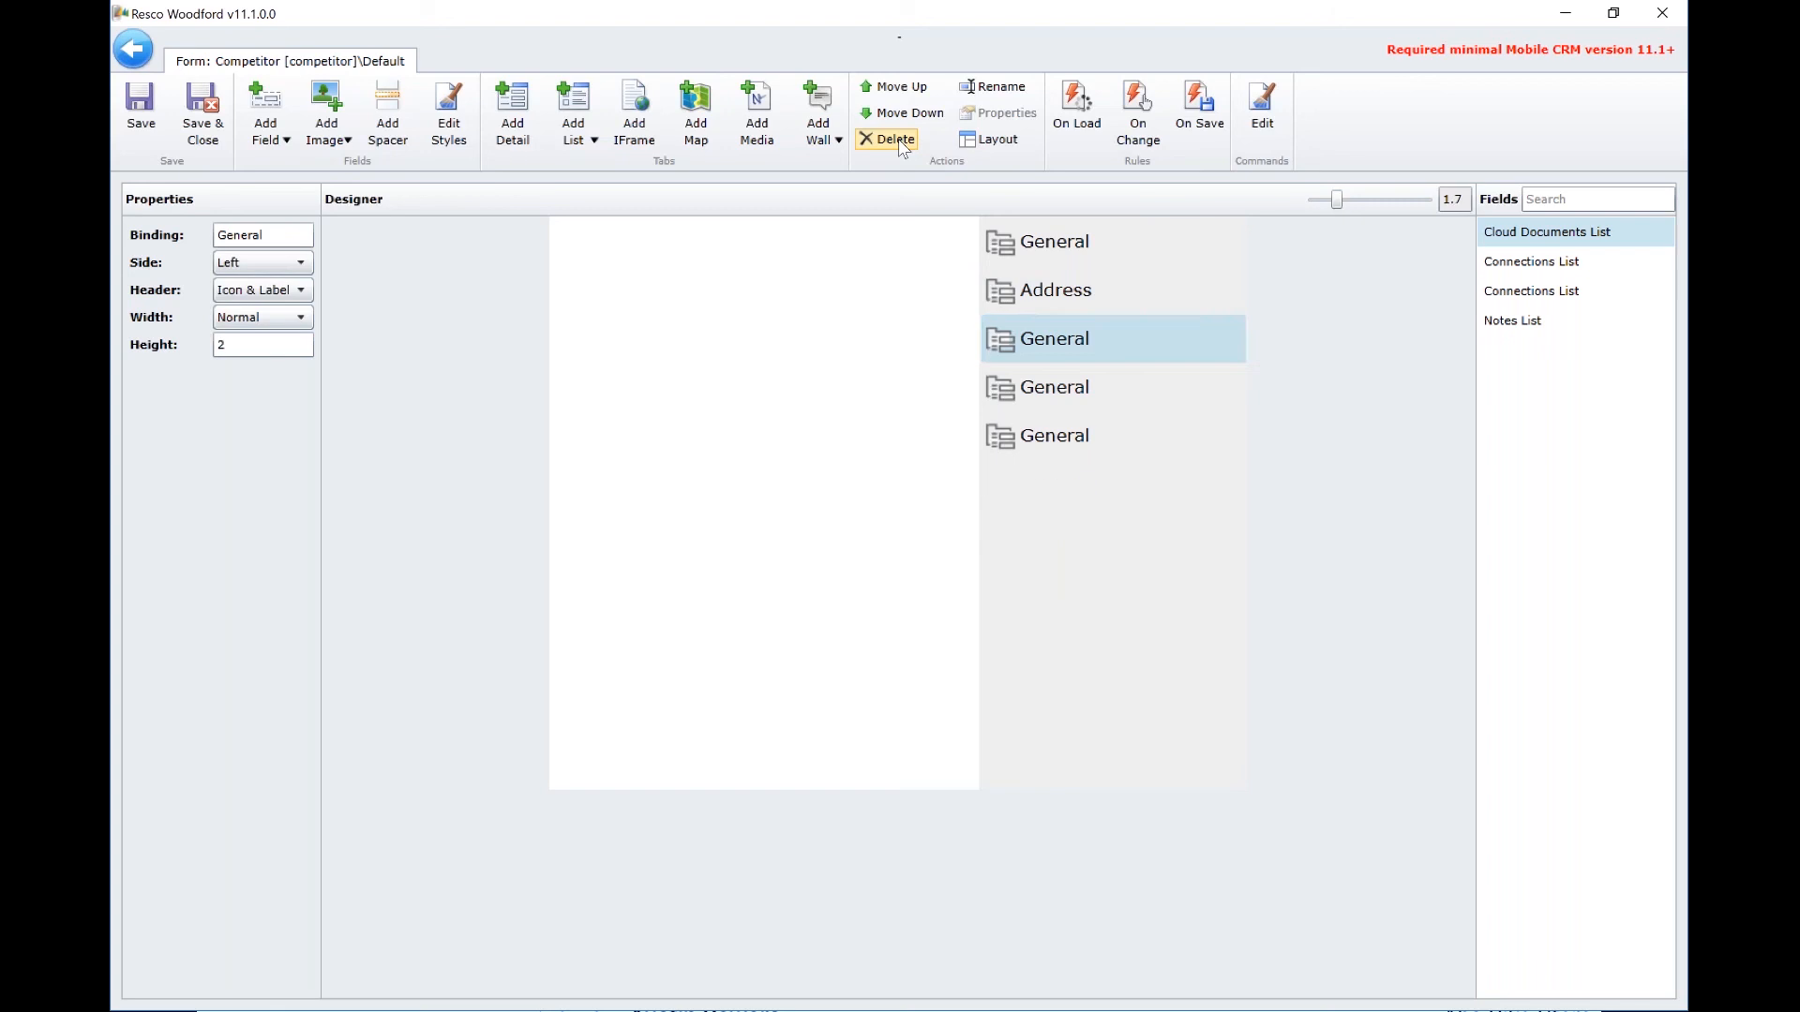
pyautogui.click(899, 143)
pyautogui.click(899, 143)
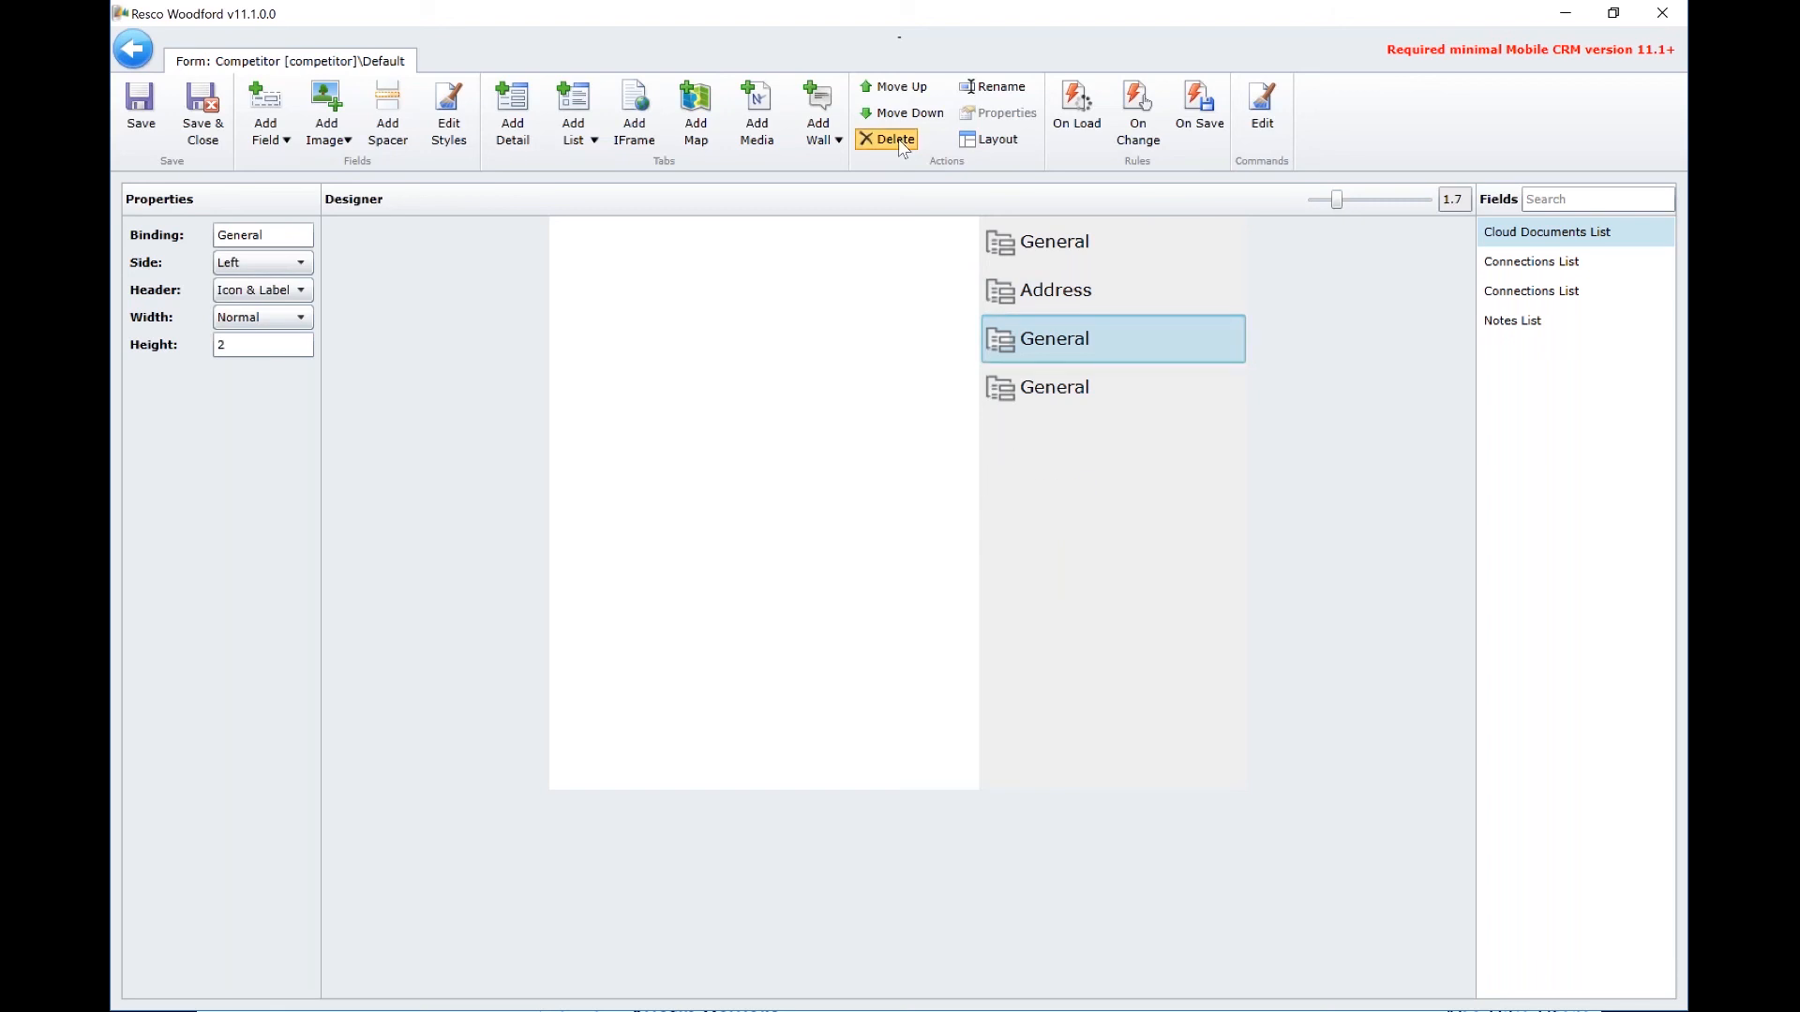
pyautogui.click(900, 144)
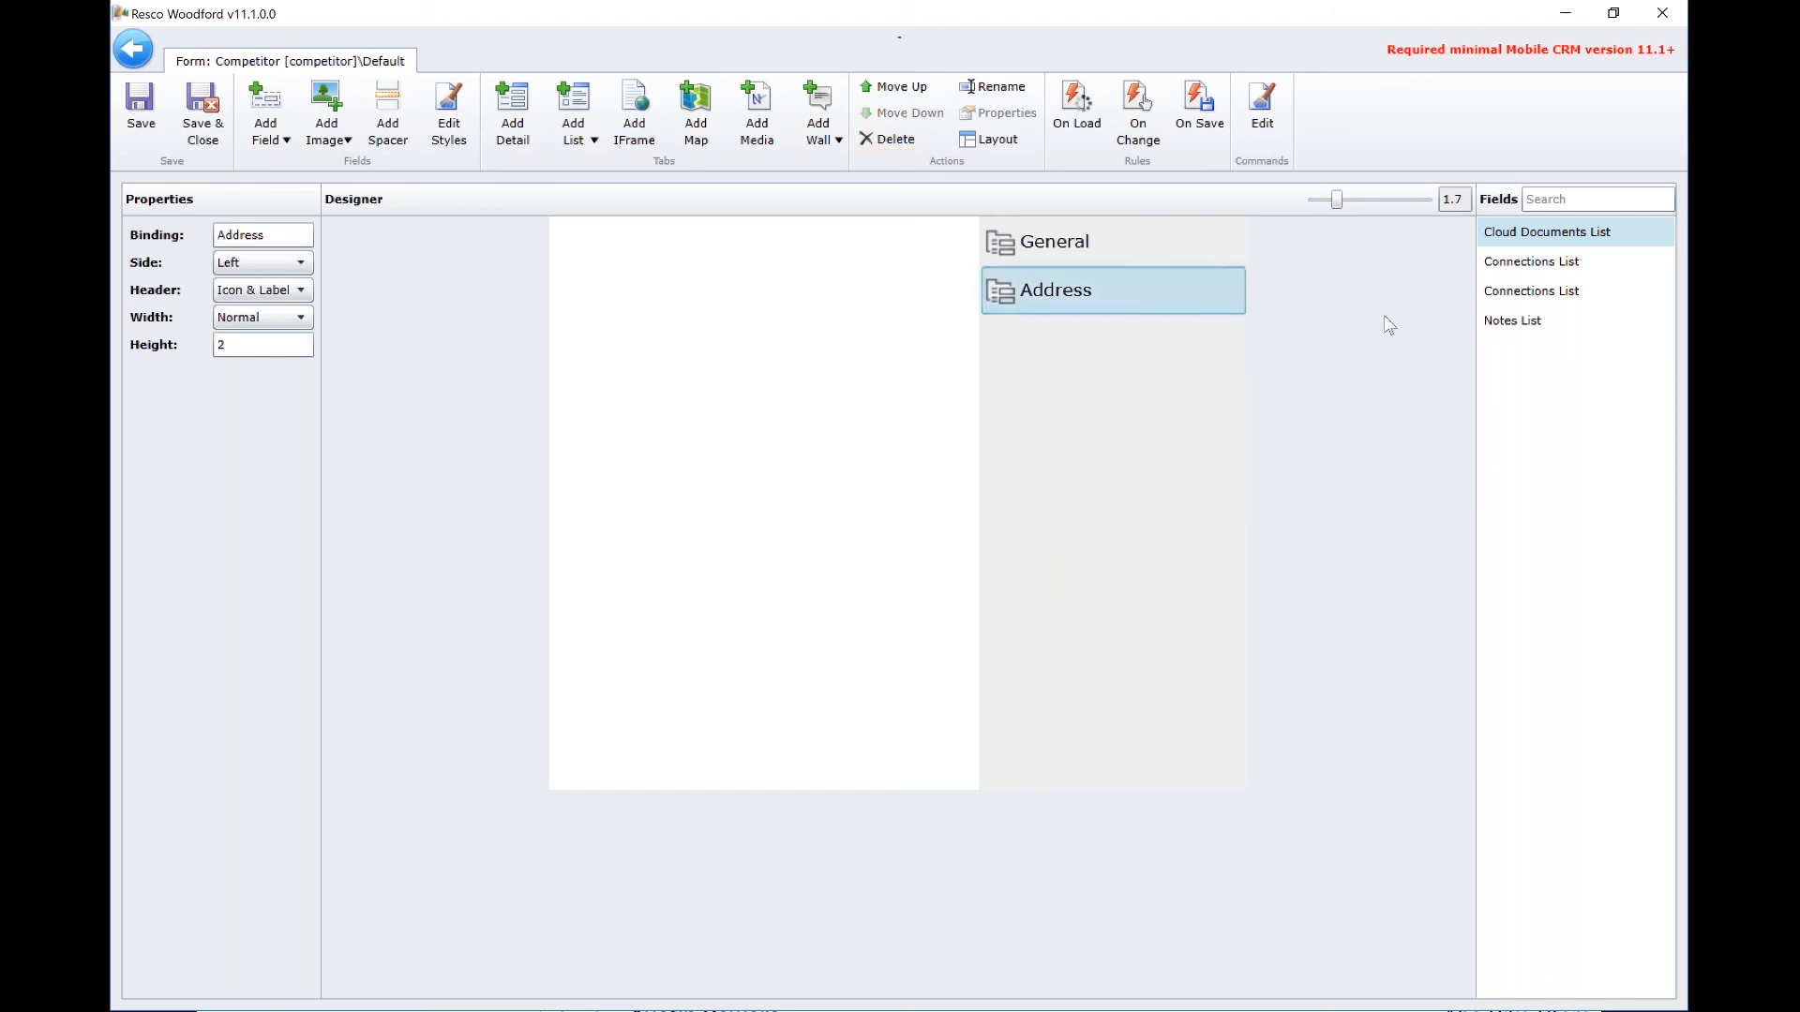
# Add the Name, Created On and Modified On fields to the General tab, in that order
pyautogui.click(1075, 253)
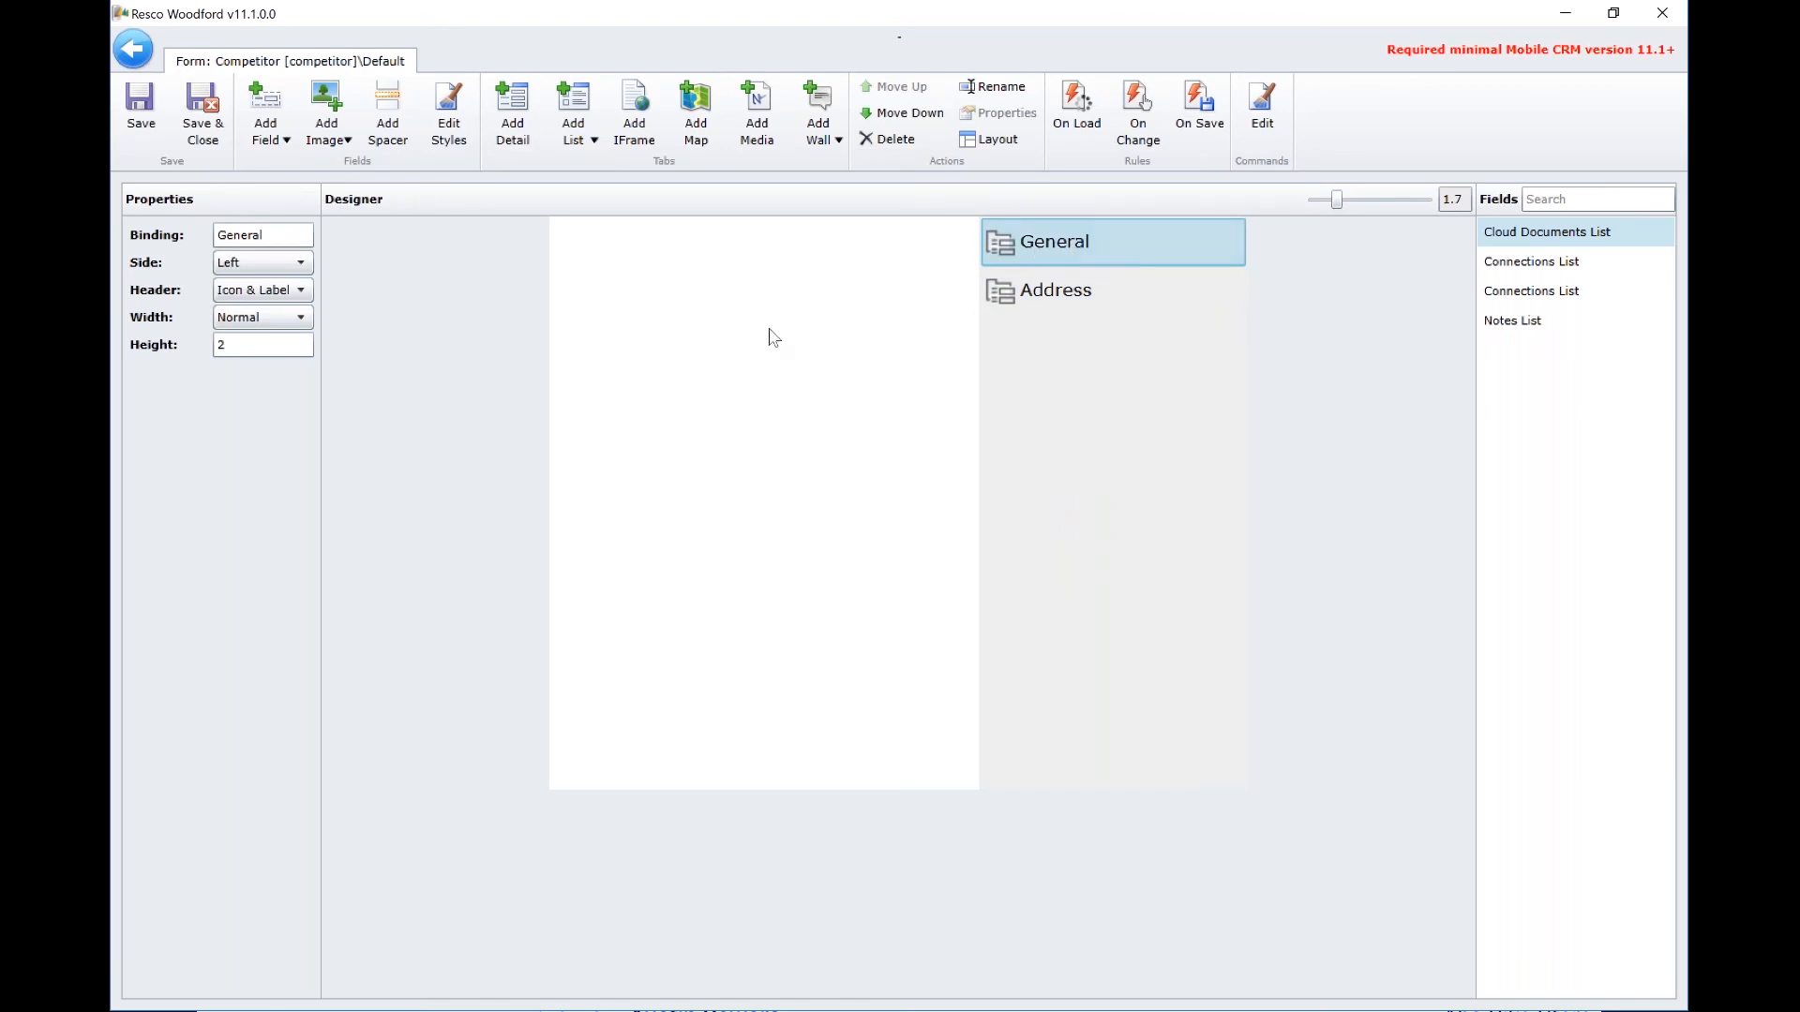
pyautogui.click(776, 412)
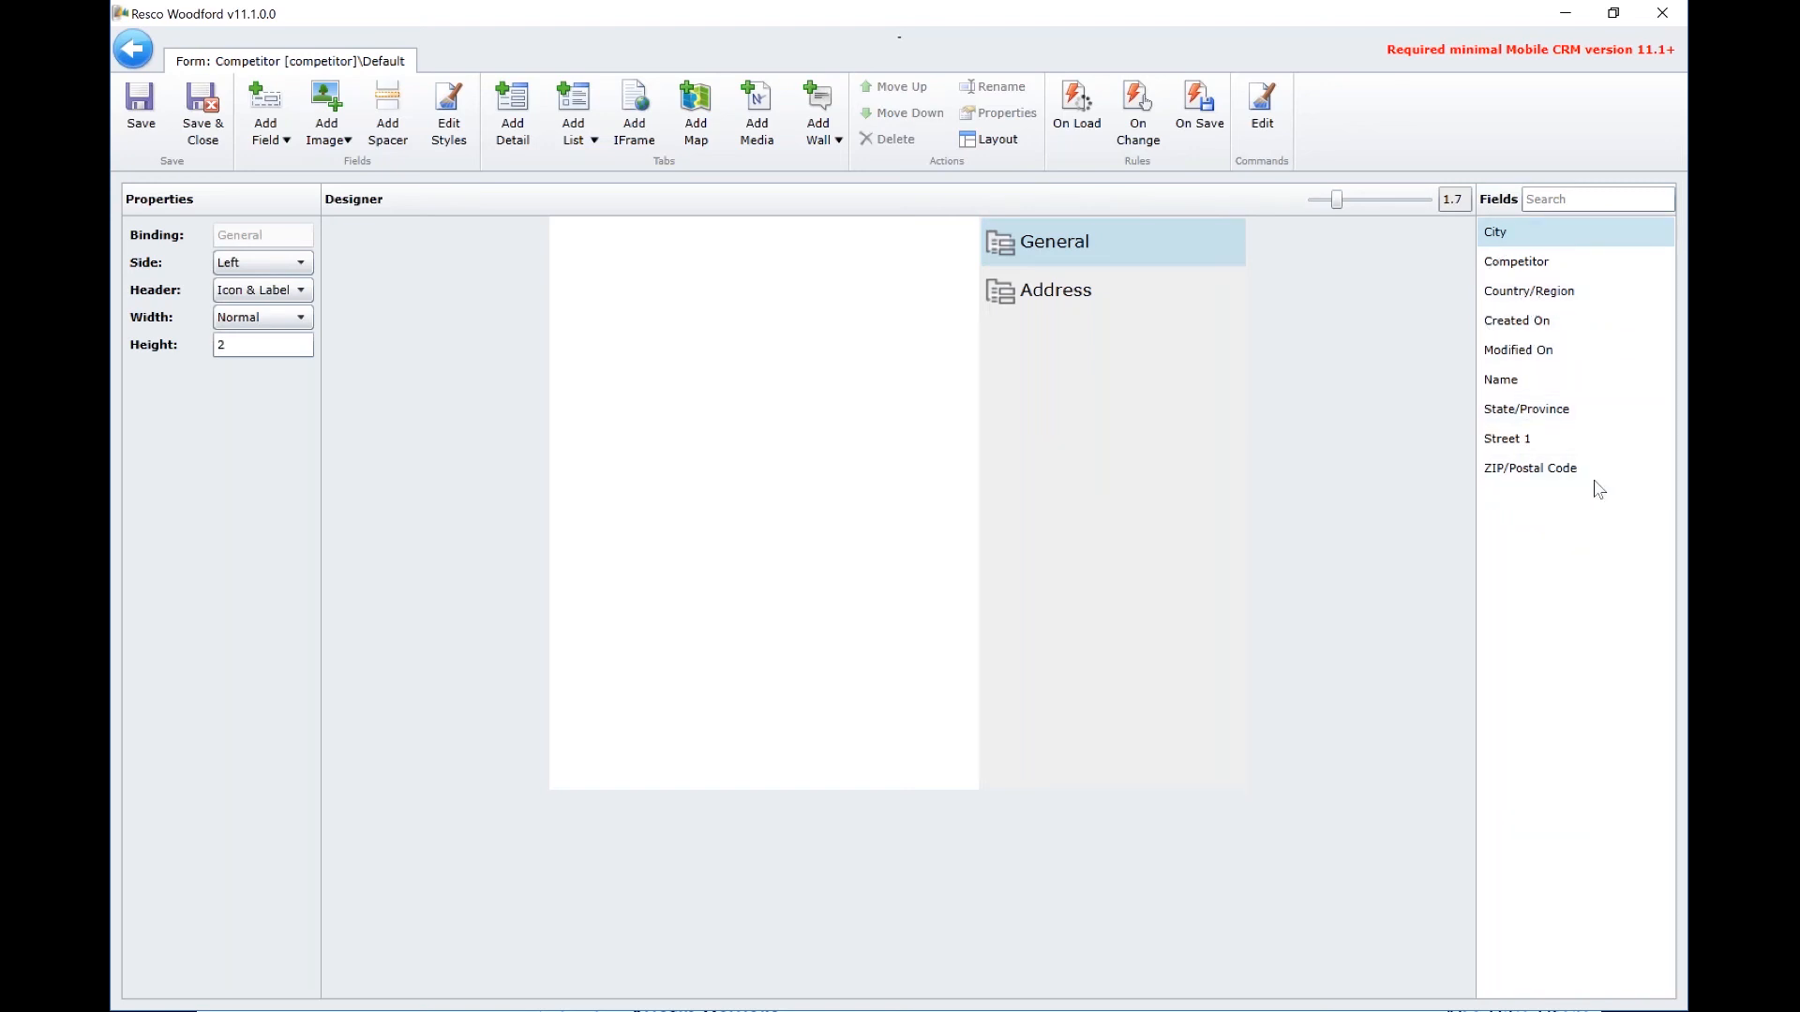
pyautogui.click(1524, 383)
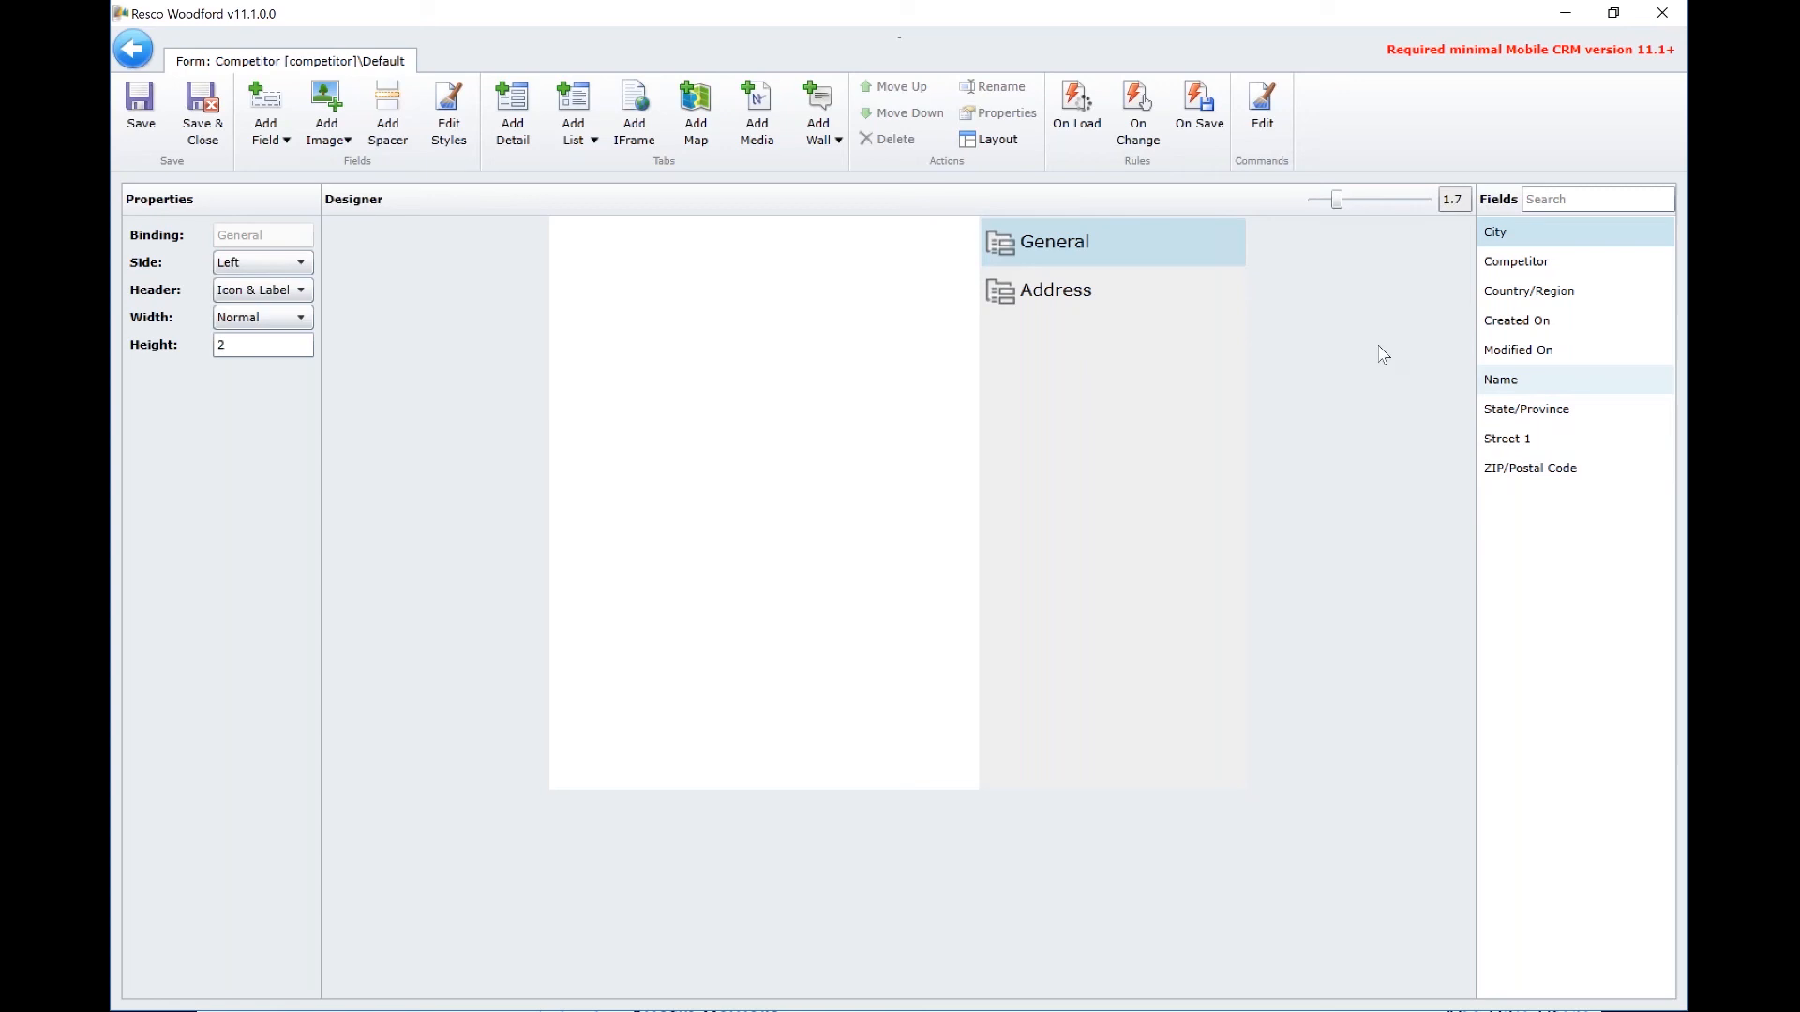
pyautogui.moveTo(1187, 305); pyautogui.dragTo(718, 238)
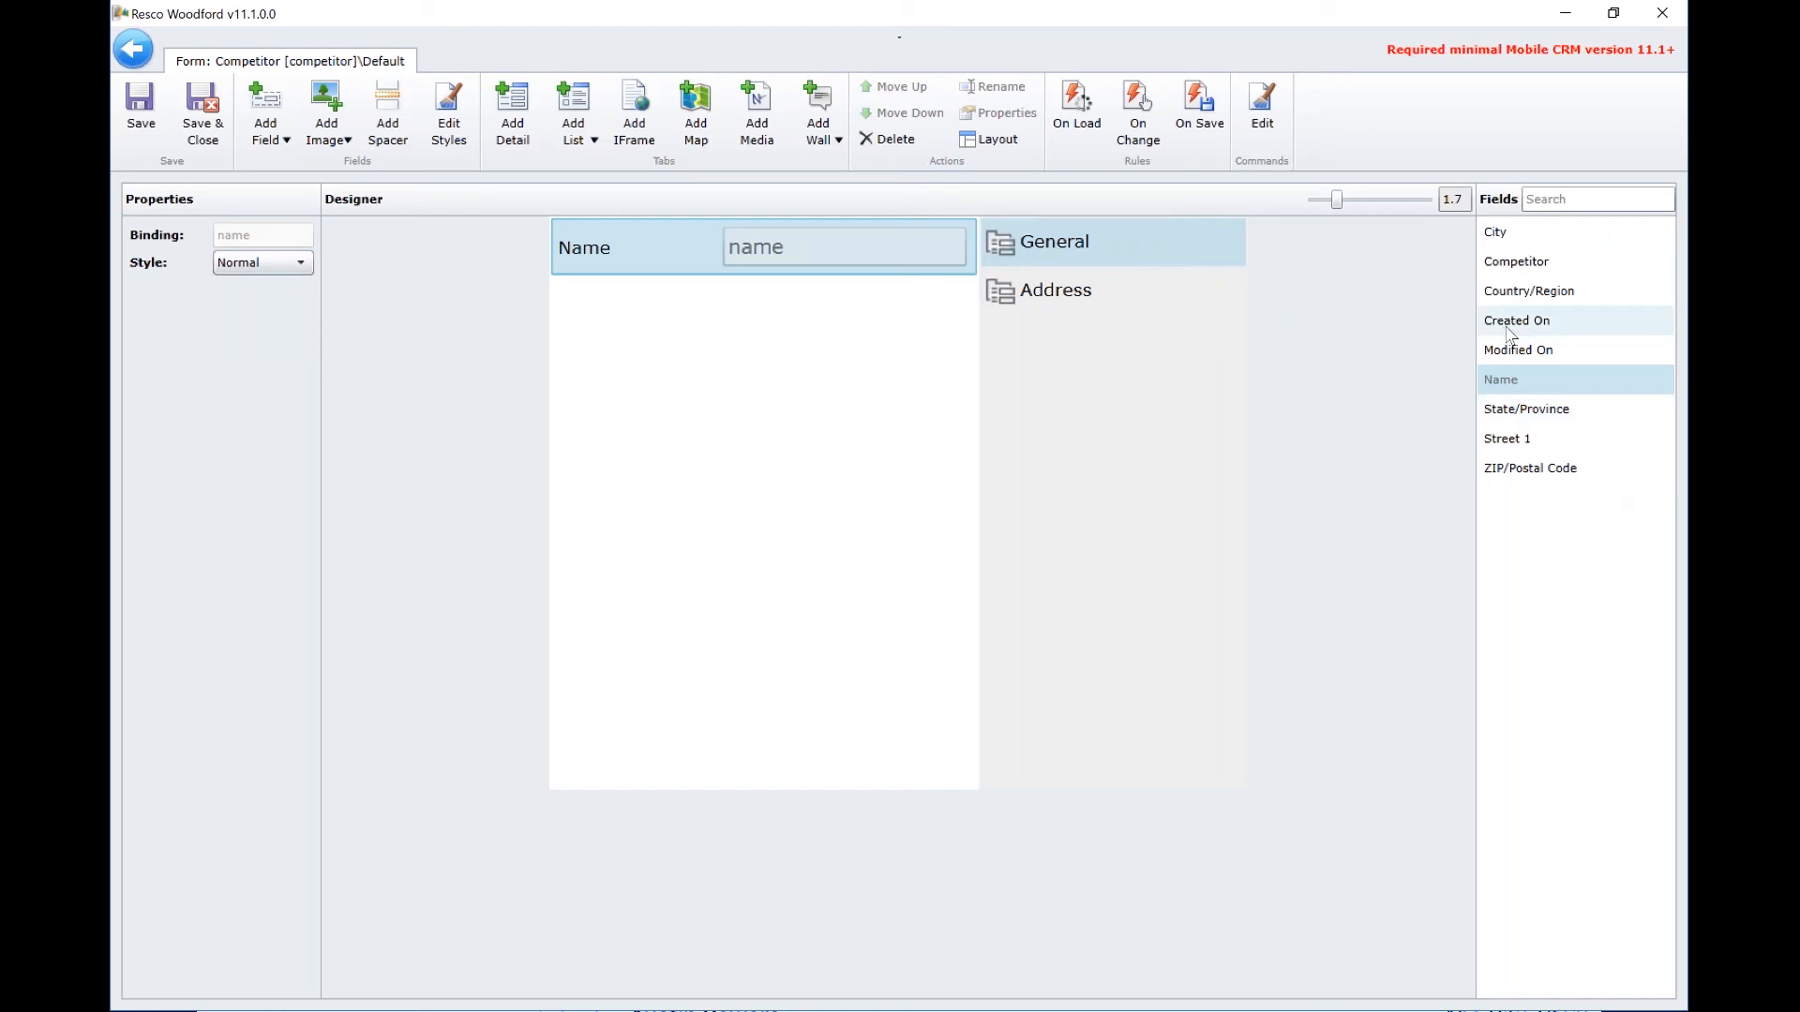
pyautogui.moveTo(1509, 321); pyautogui.dragTo(888, 322)
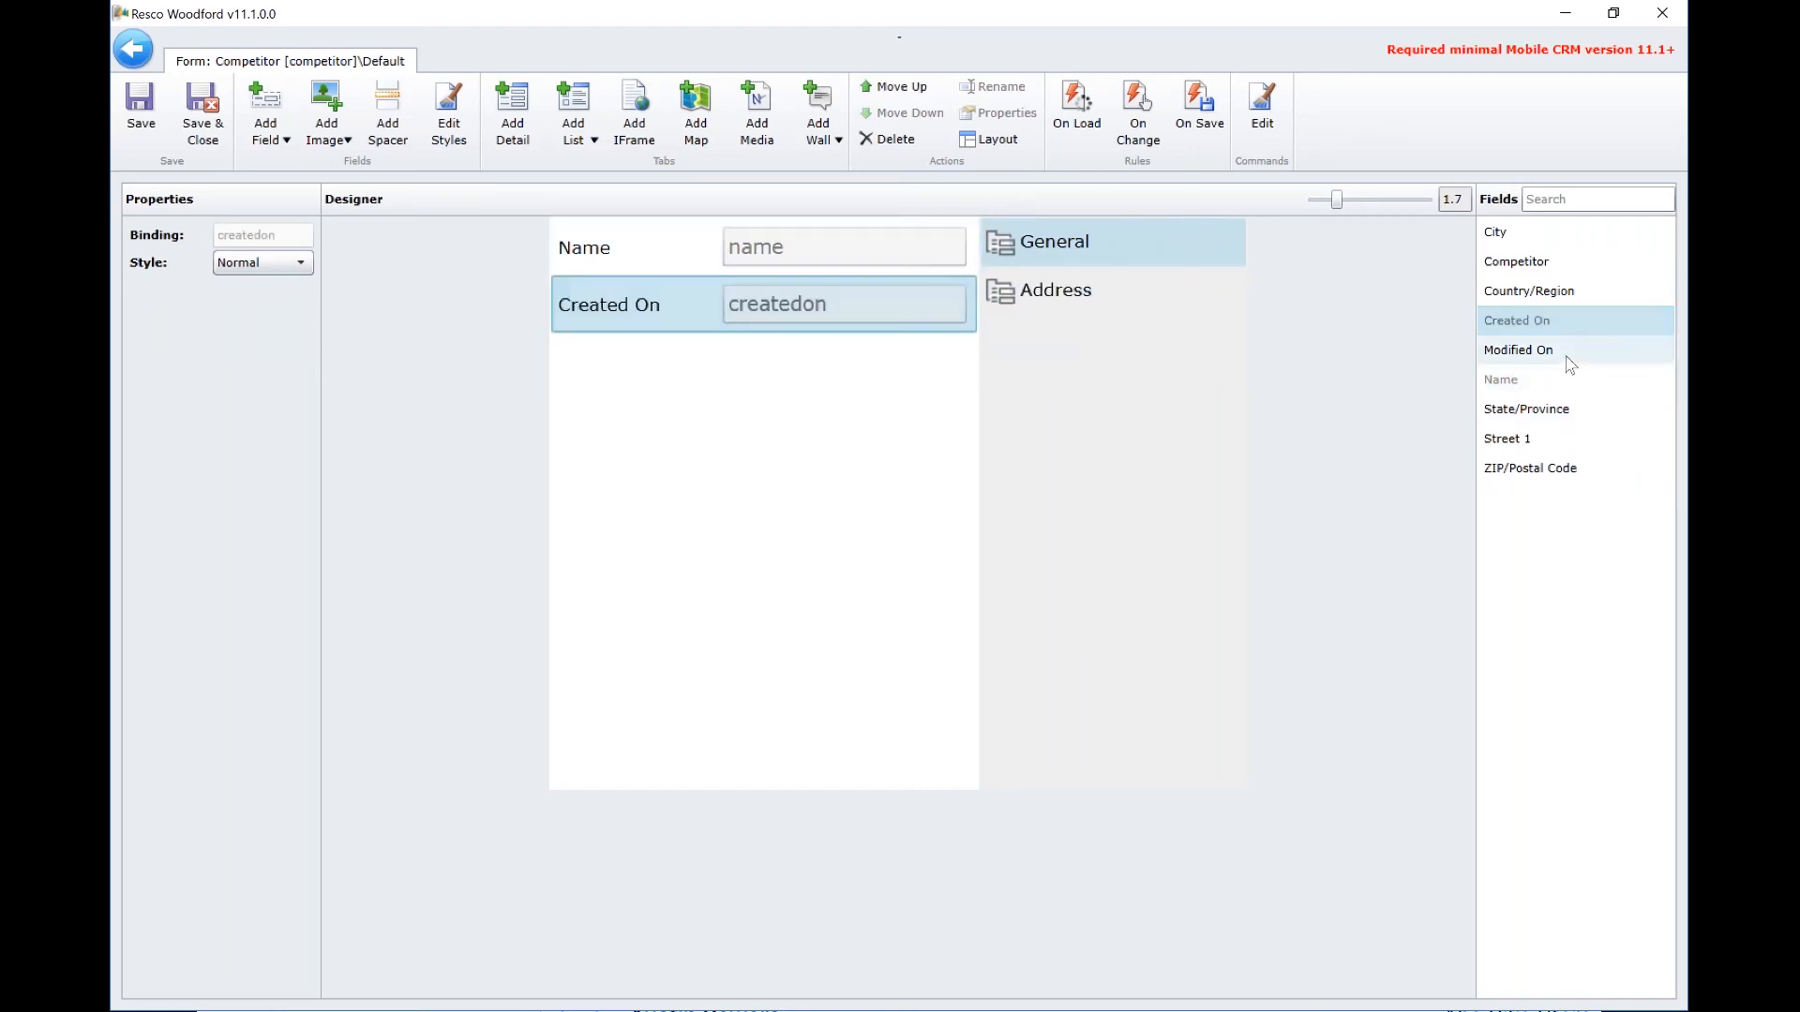
pyautogui.moveTo(1527, 359); pyautogui.dragTo(633, 360)
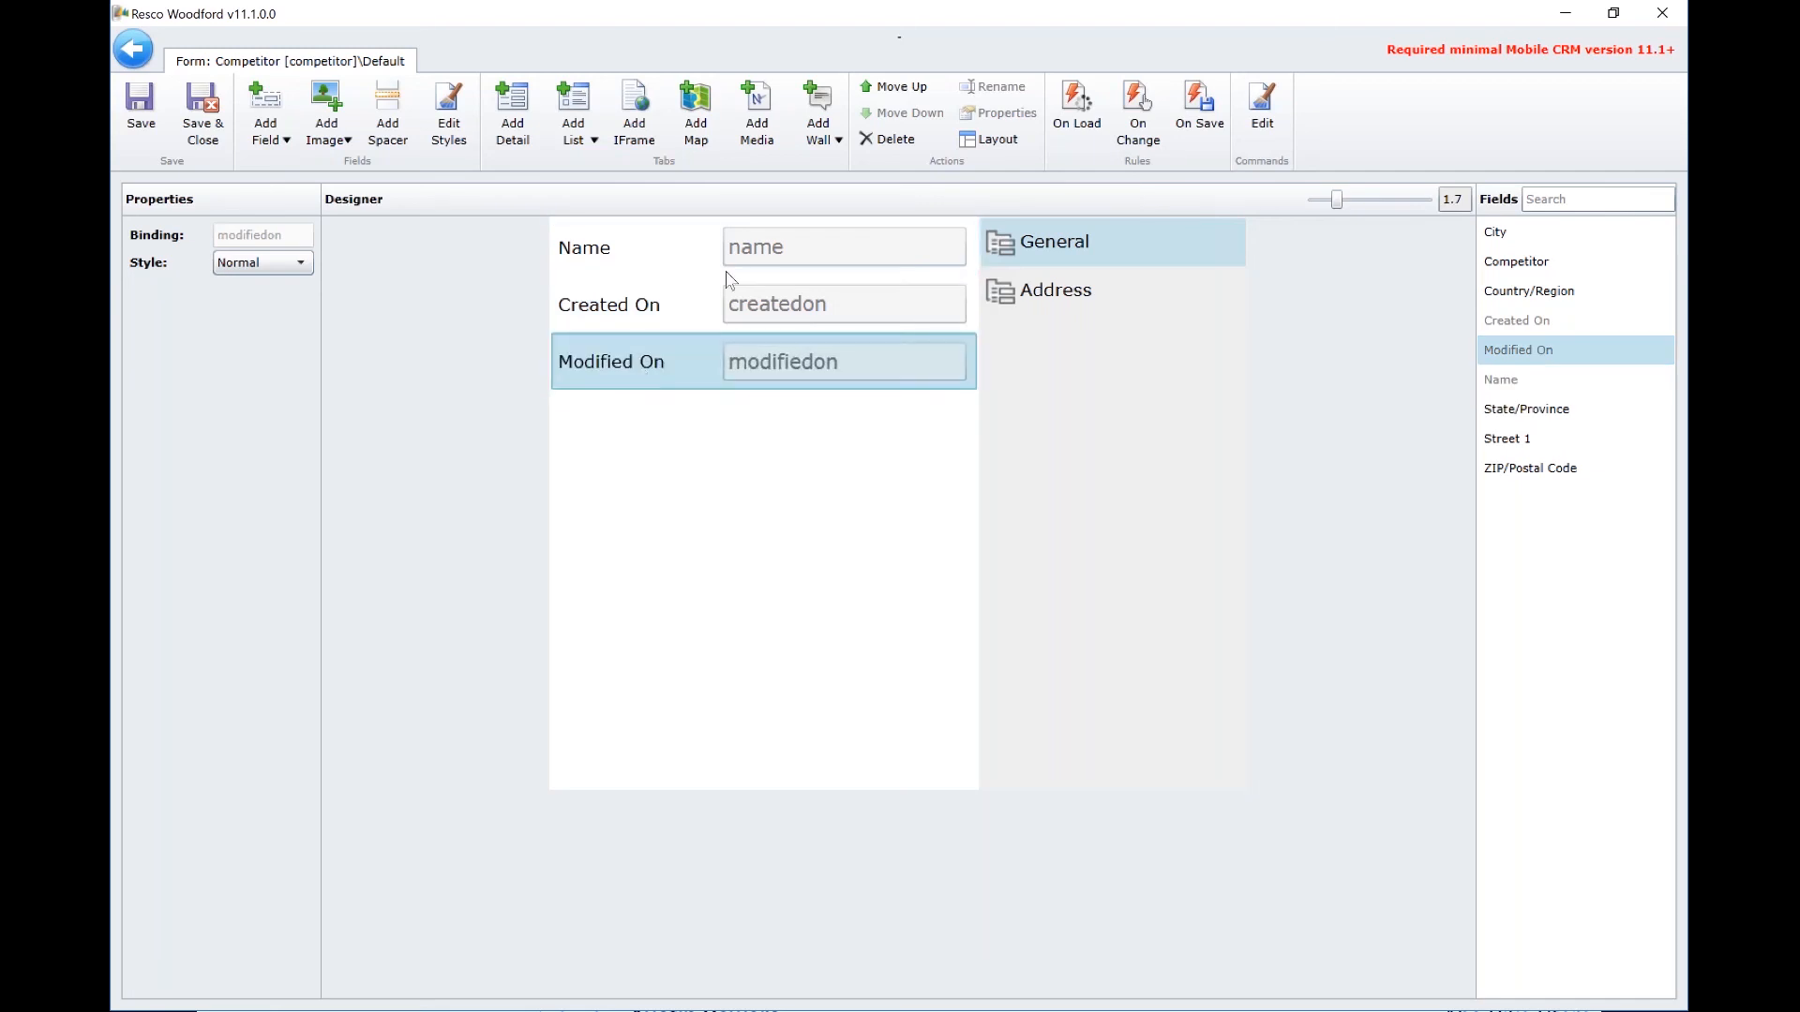
# Add the City, Country/Region, State/Province, Street 1 and ZIP/Postal Code fields to the Address tab
pyautogui.click(1045, 300)
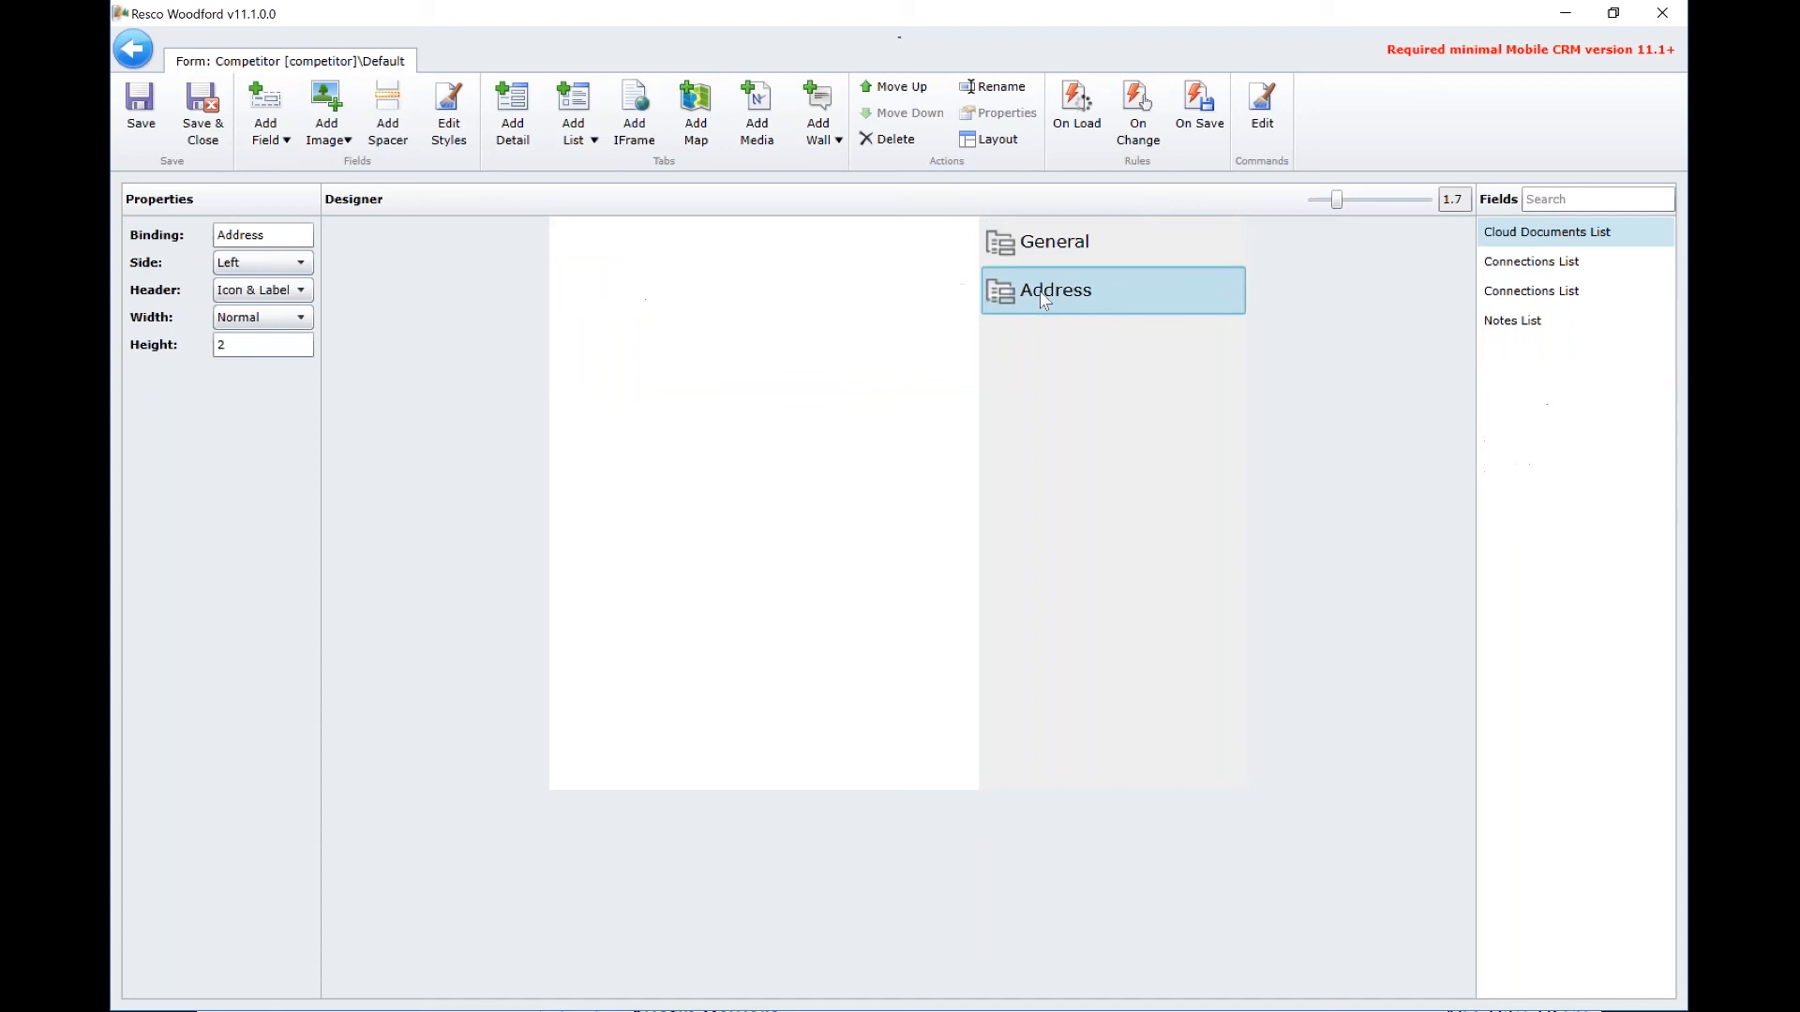
pyautogui.click(796, 320)
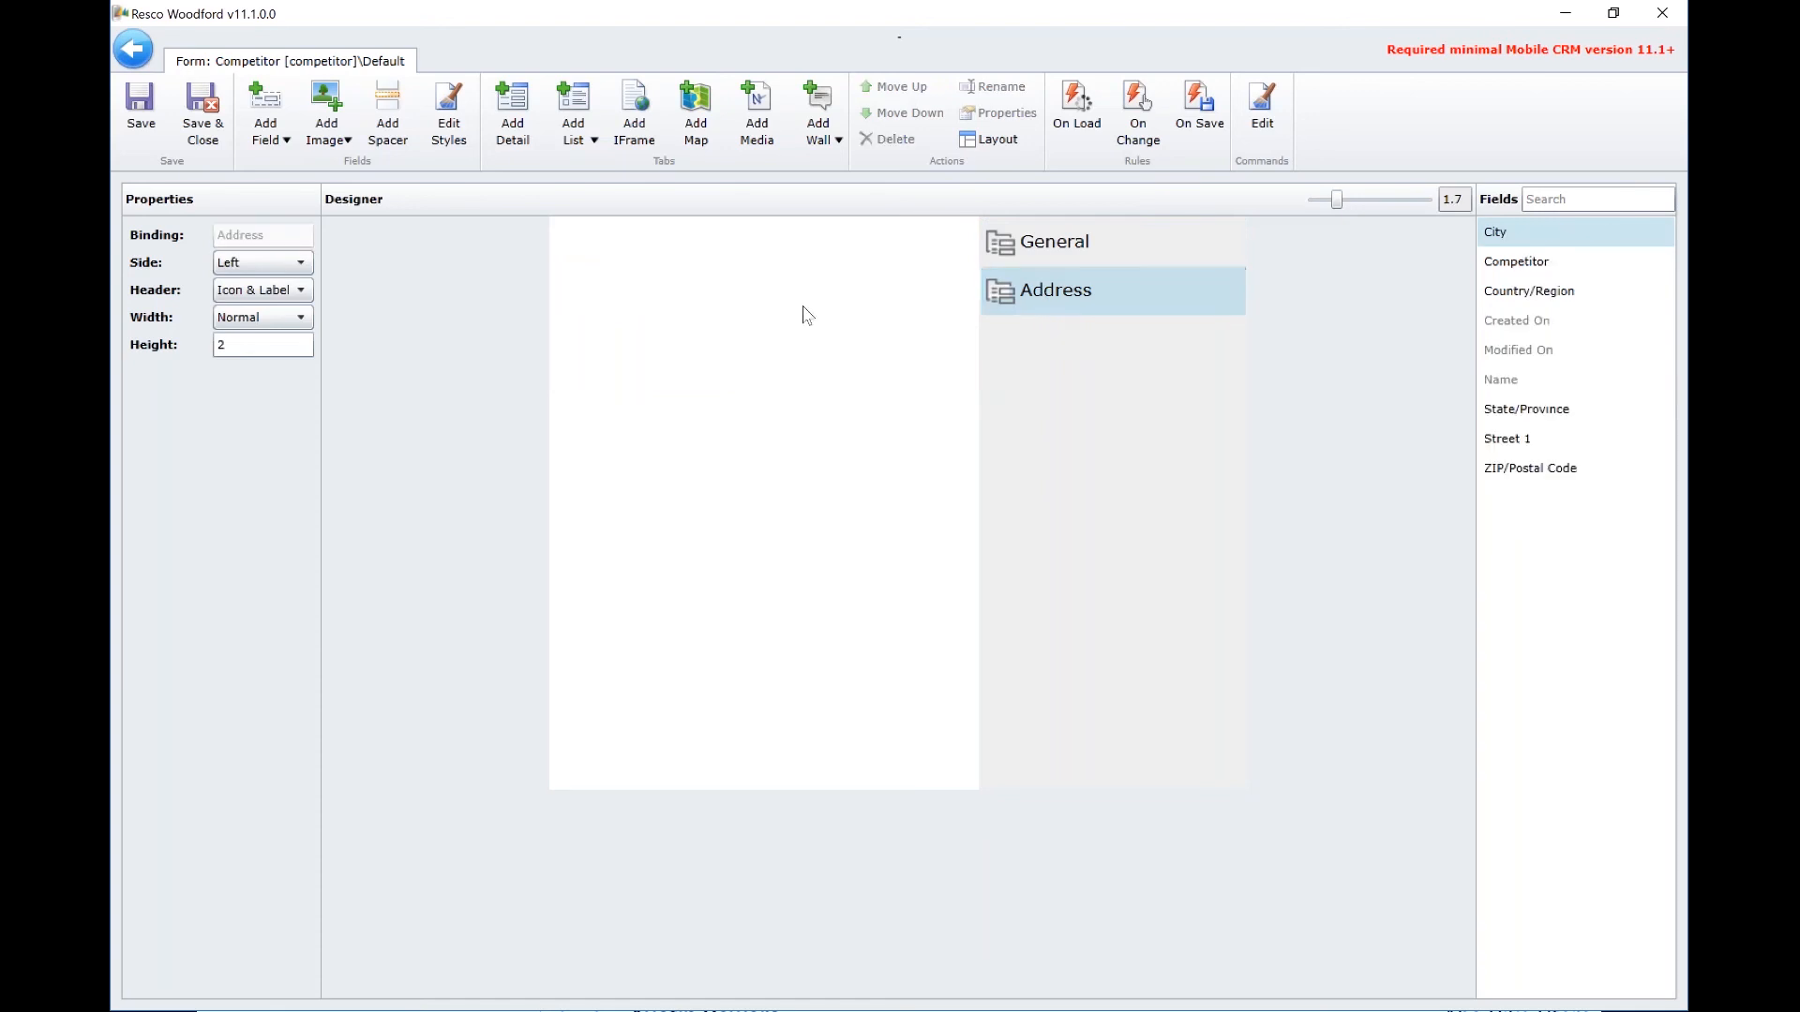
pyautogui.moveTo(1511, 244); pyautogui.dragTo(776, 264)
pyautogui.moveTo(774, 261); pyautogui.dragTo(775, 261)
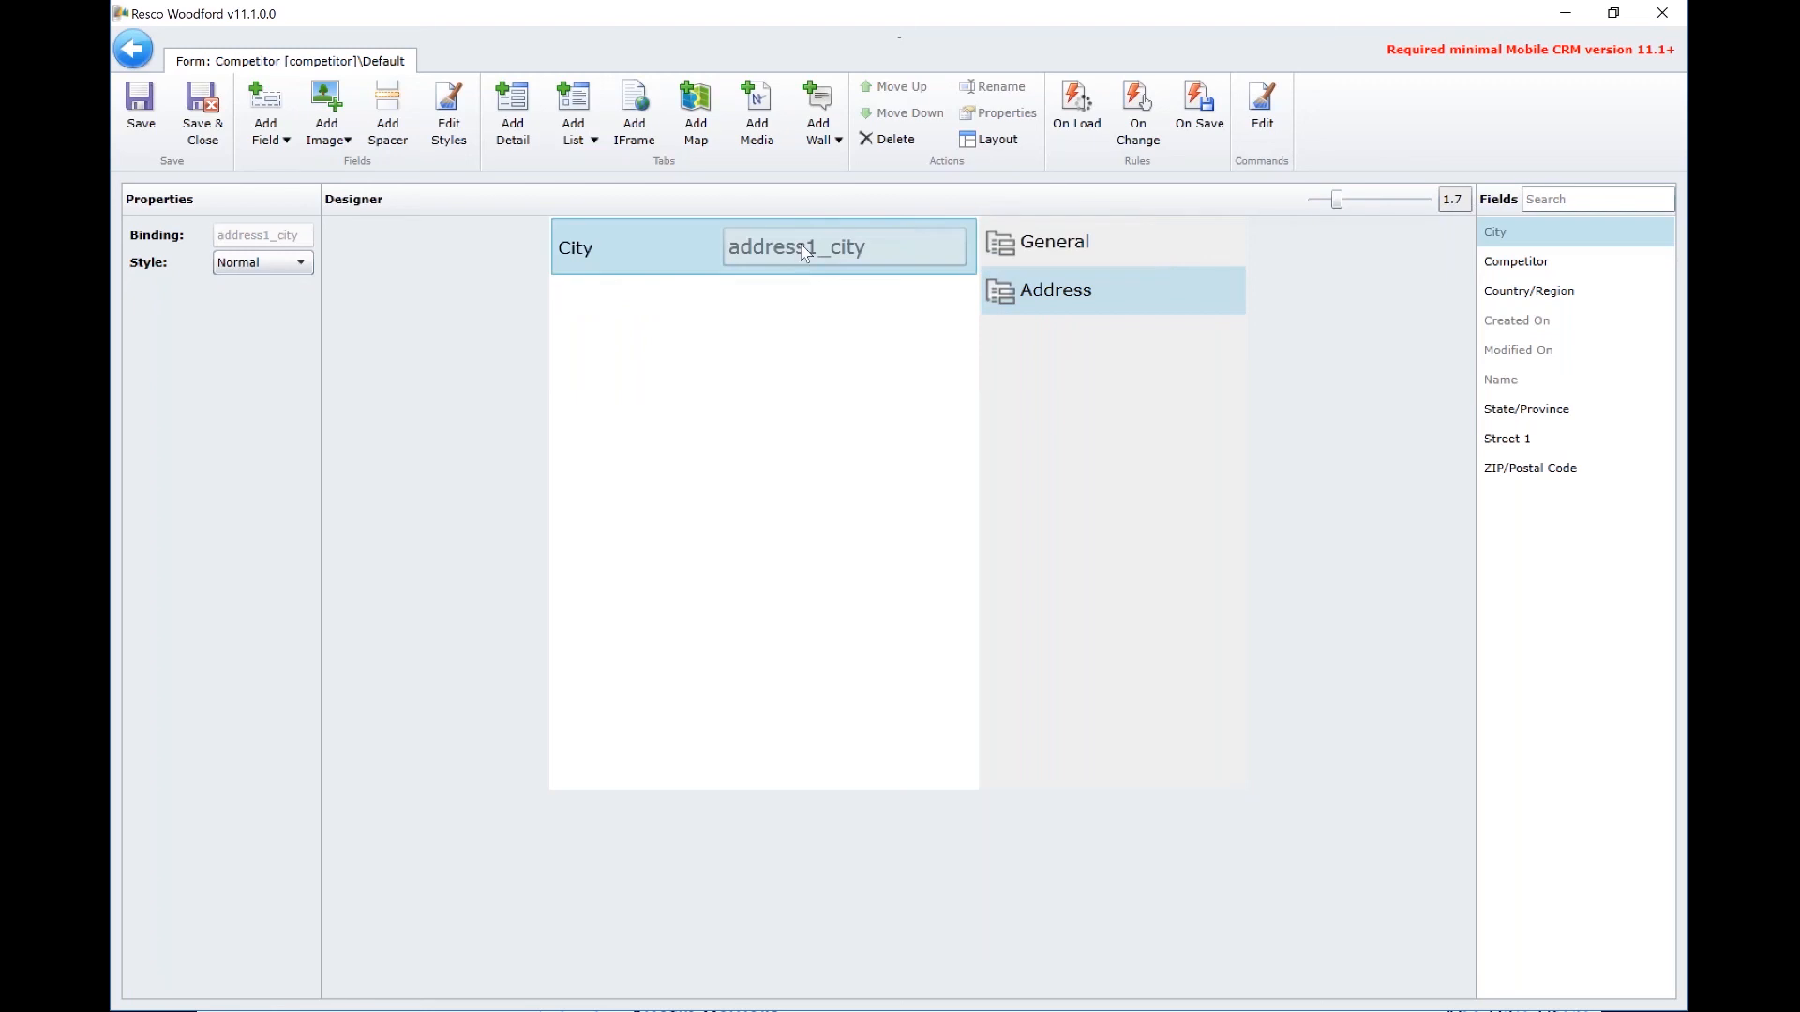
pyautogui.moveTo(1498, 298); pyautogui.dragTo(750, 328)
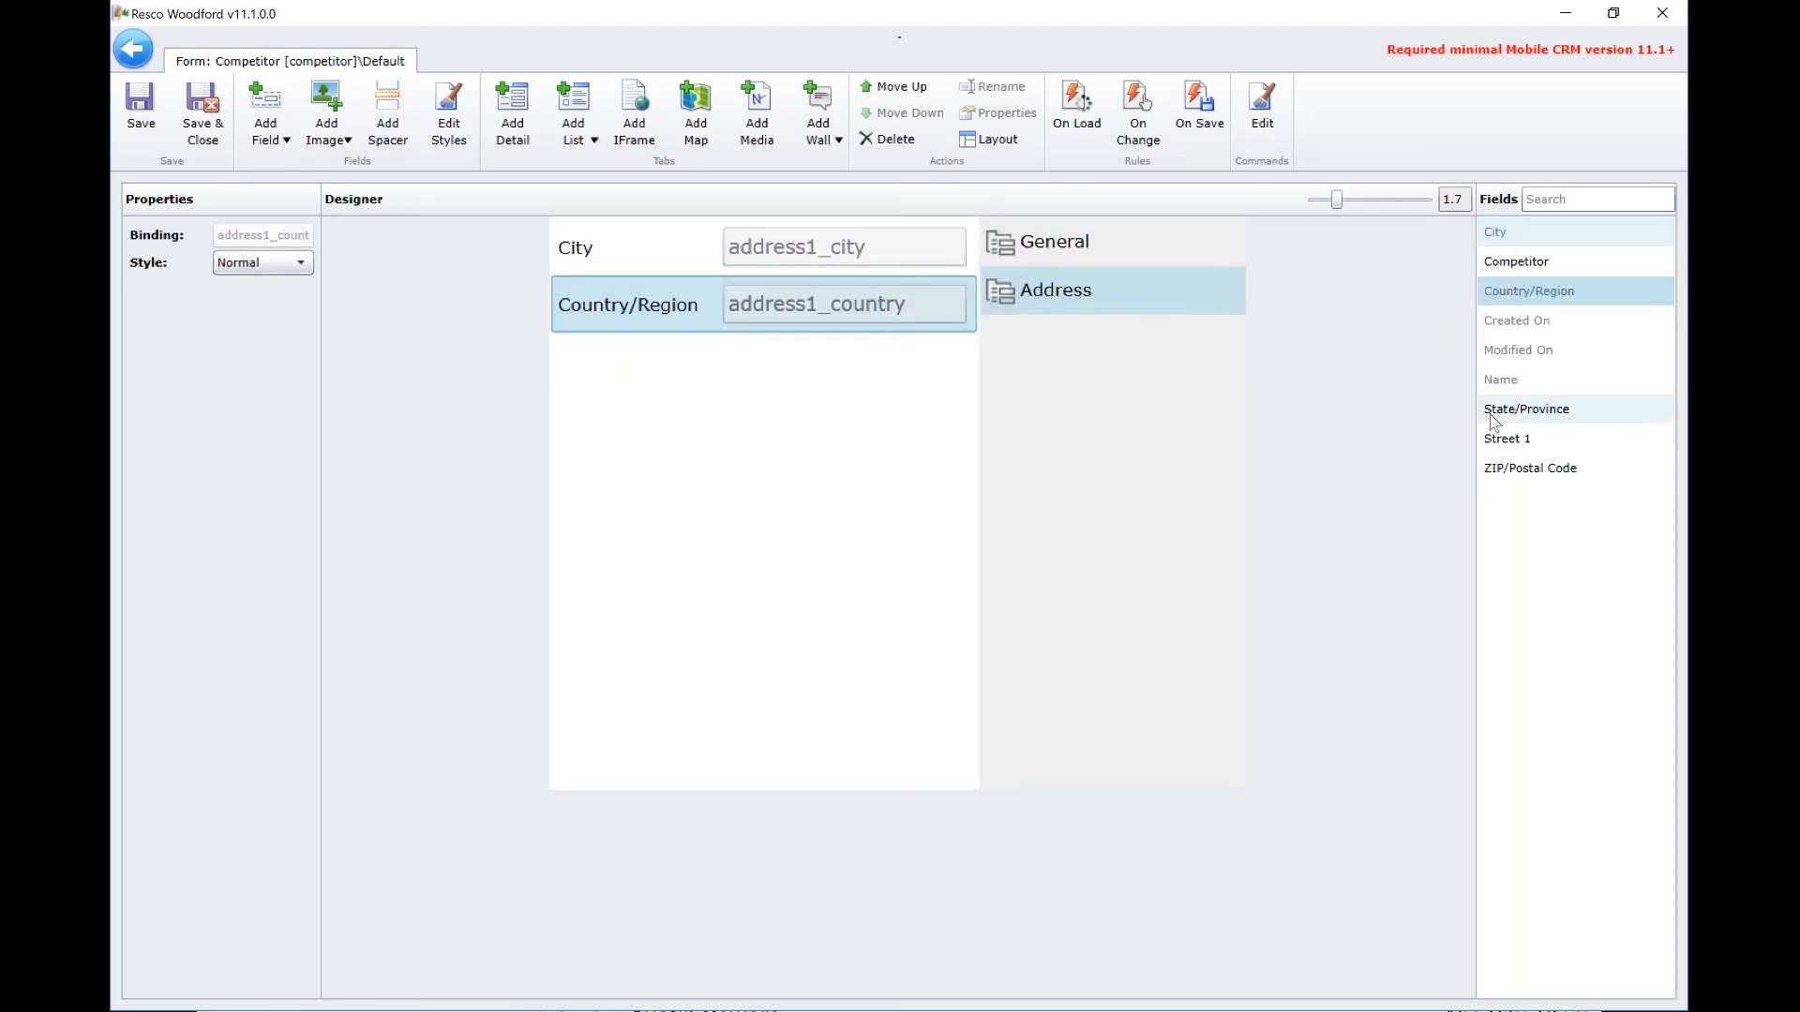
pyautogui.moveTo(1378, 423); pyautogui.dragTo(756, 402)
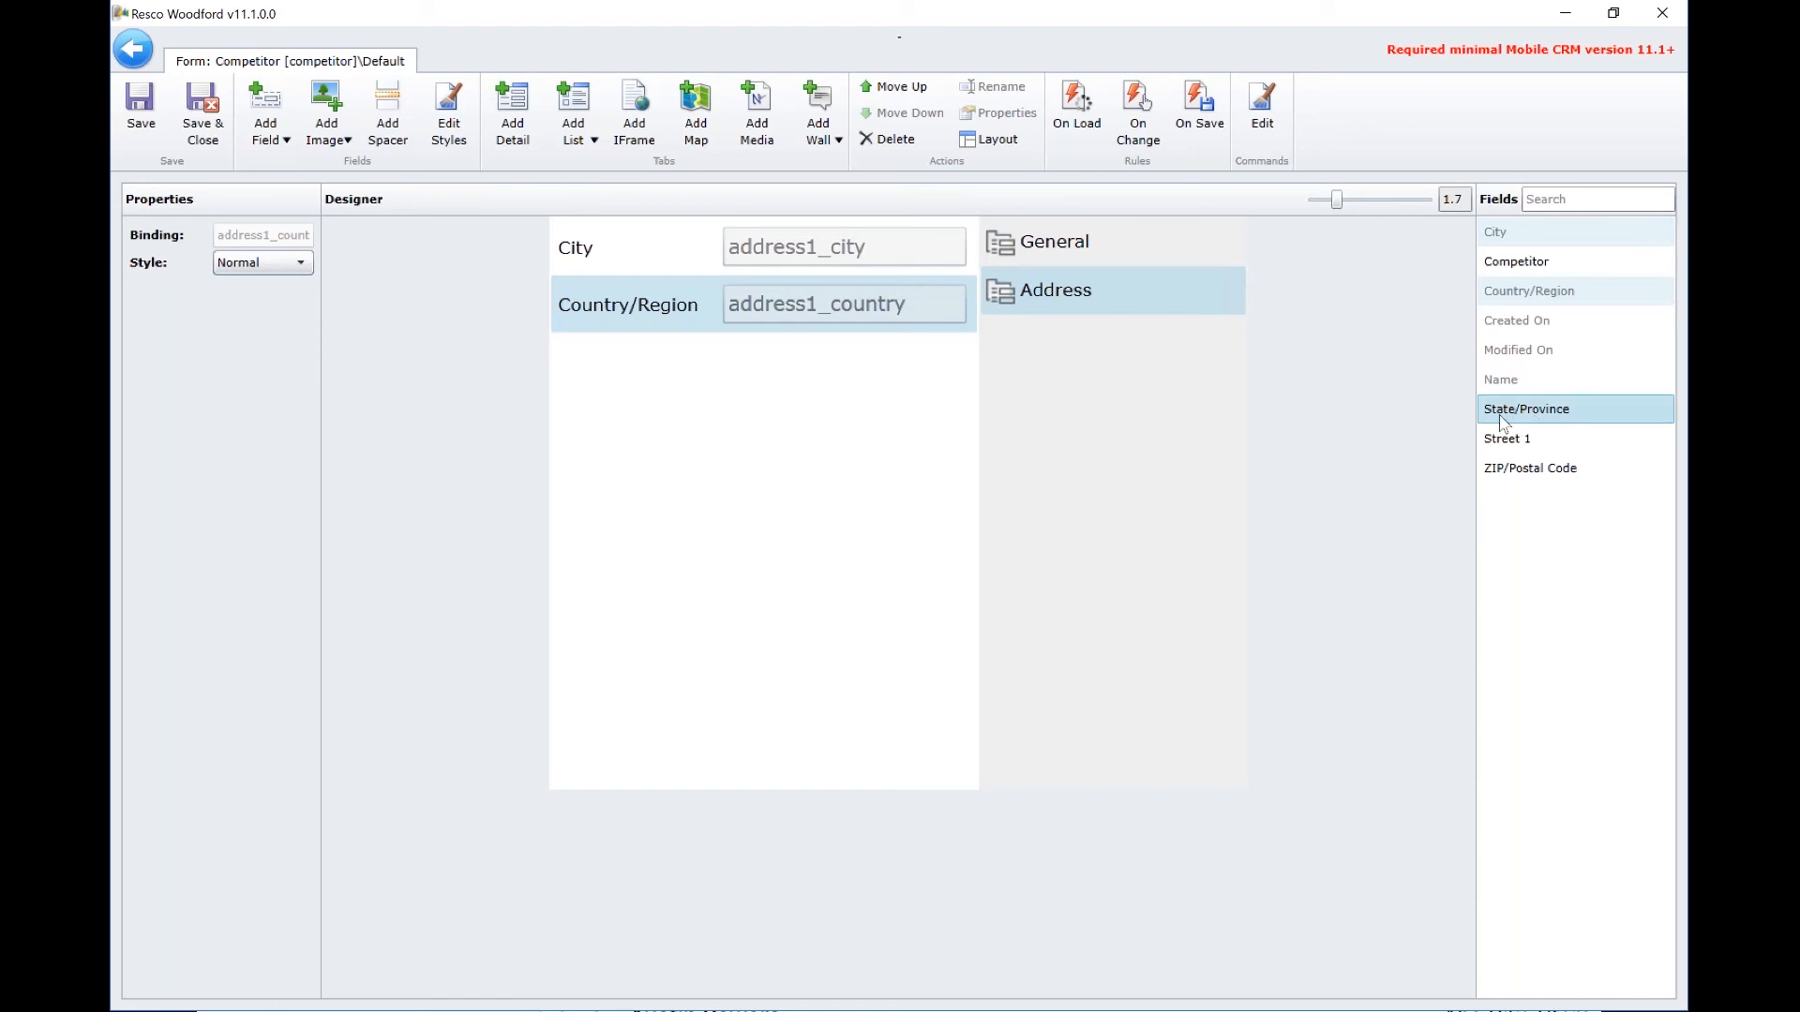
pyautogui.moveTo(1524, 412); pyautogui.dragTo(804, 404)
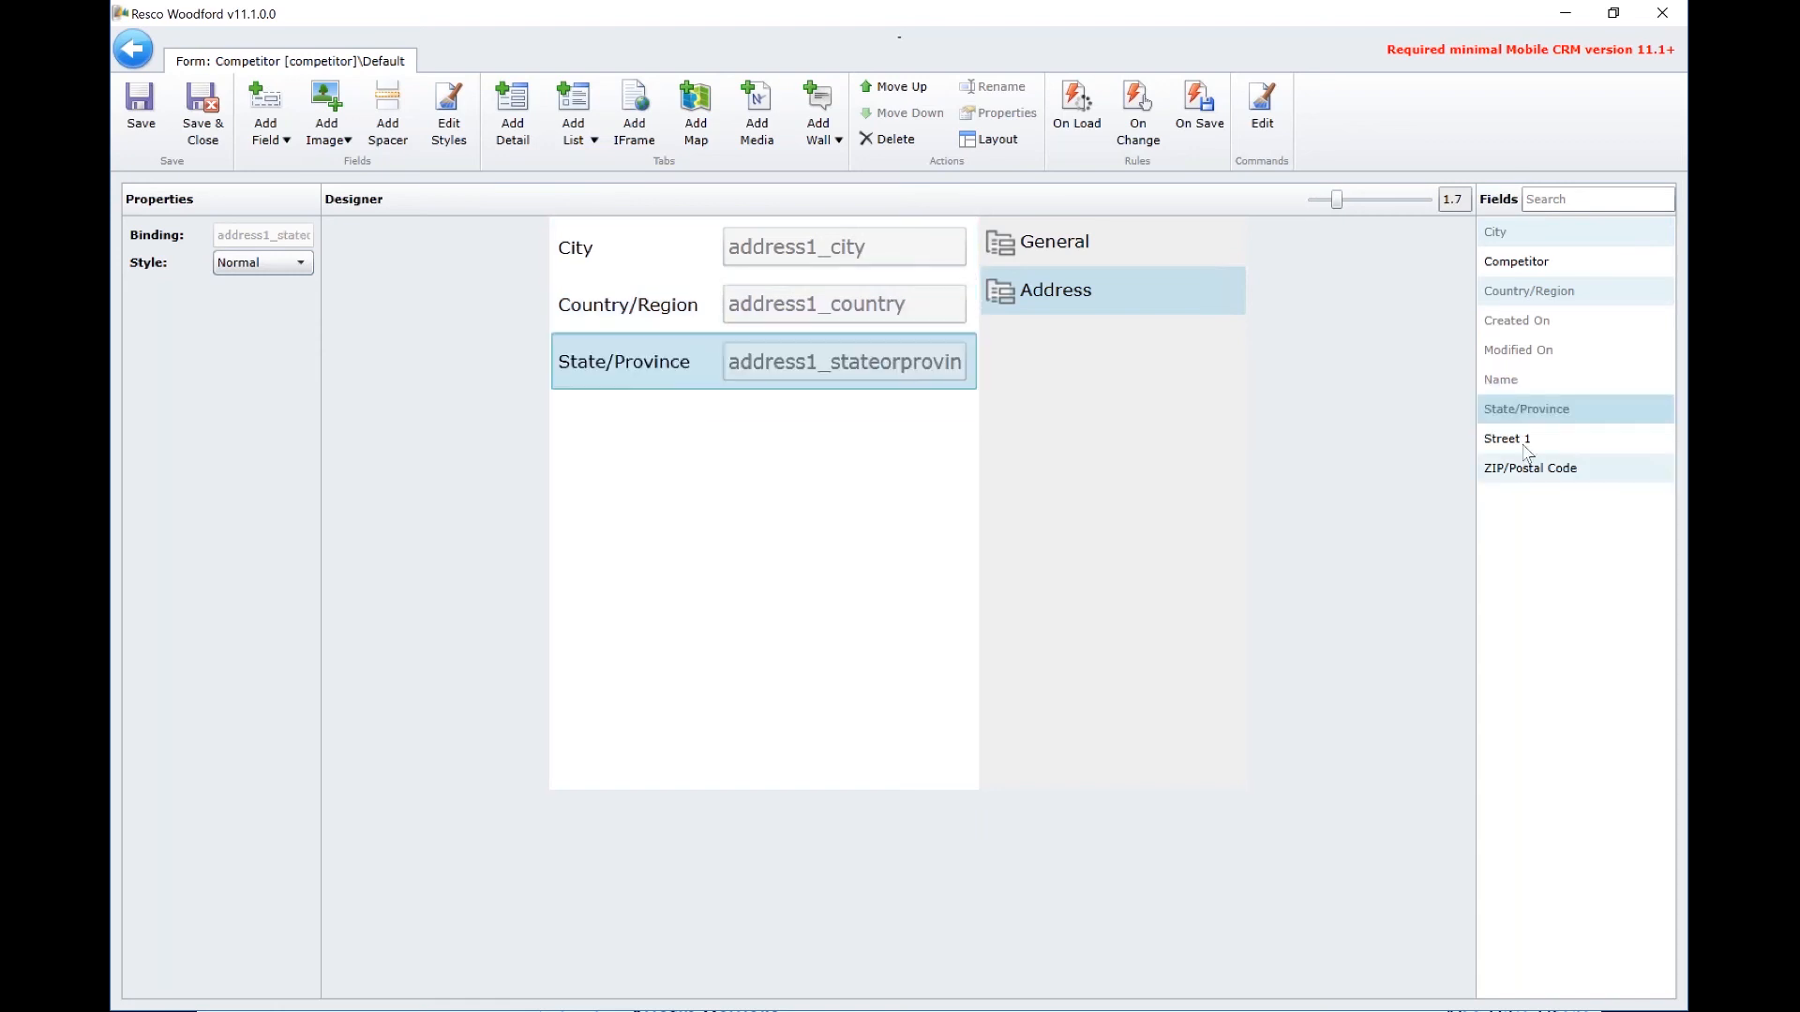
pyautogui.moveTo(1228, 456); pyautogui.dragTo(656, 437)
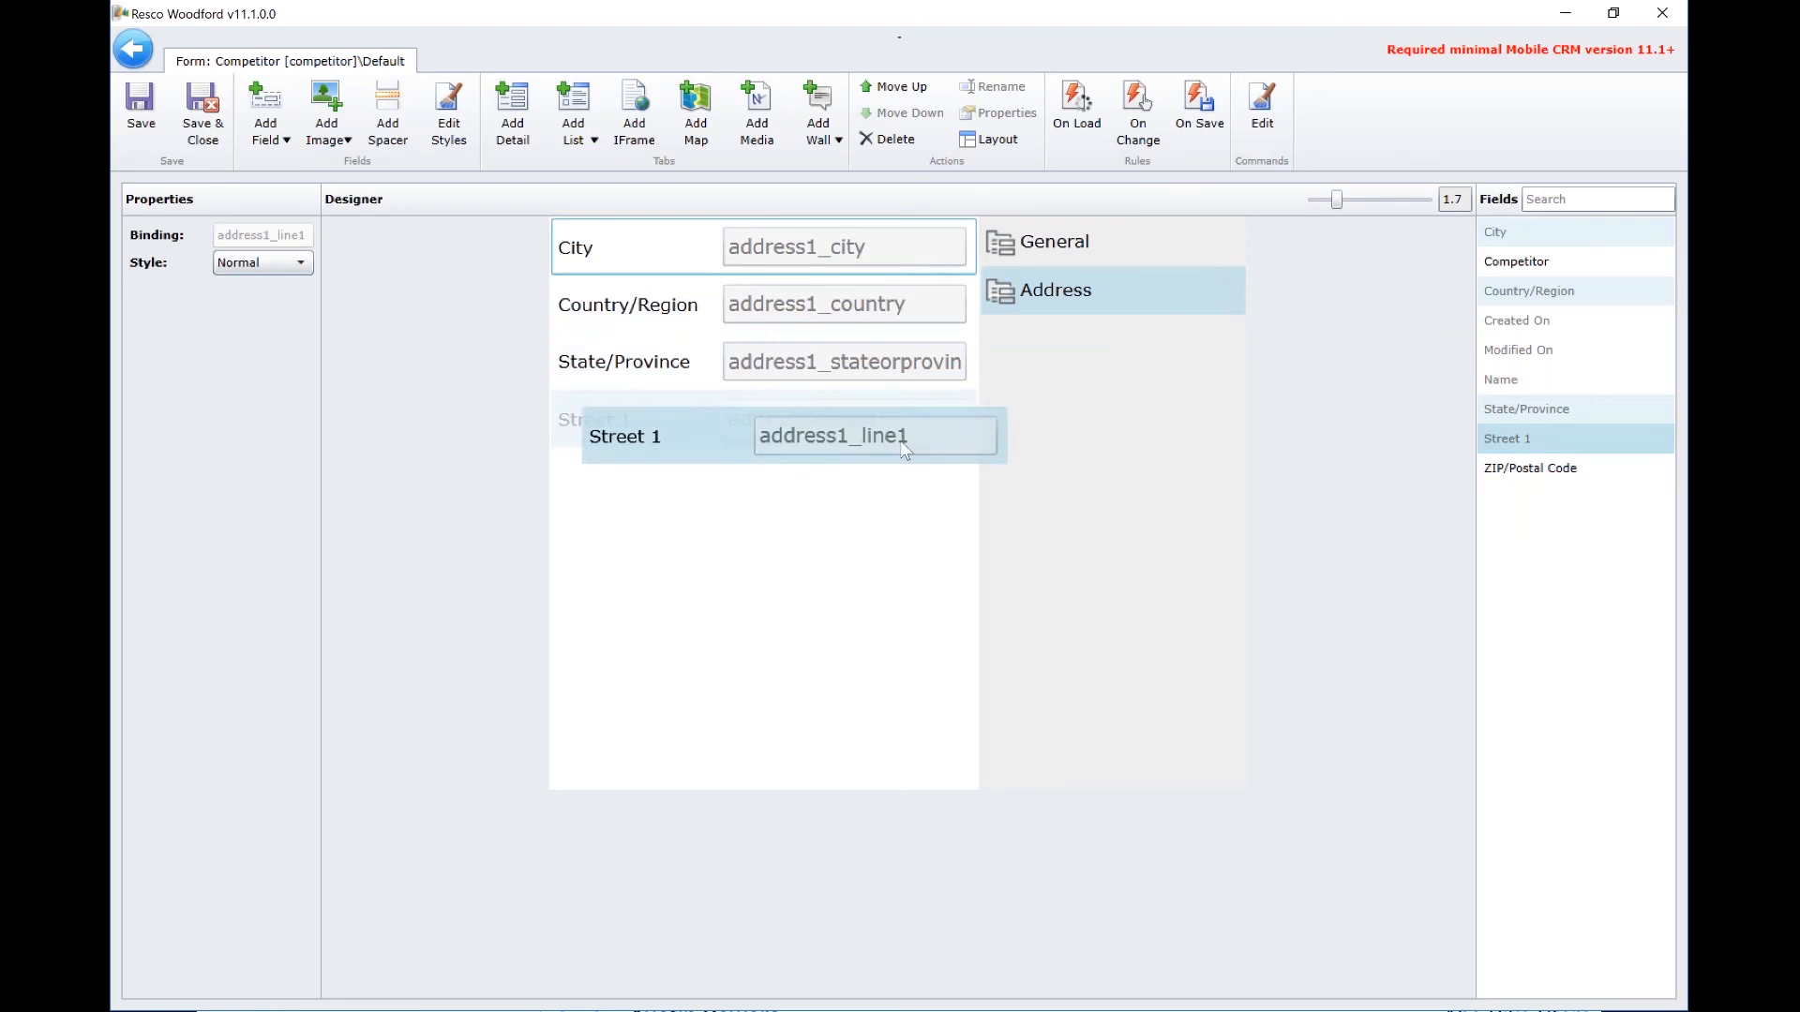
pyautogui.moveTo(1546, 468); pyautogui.dragTo(680, 474)
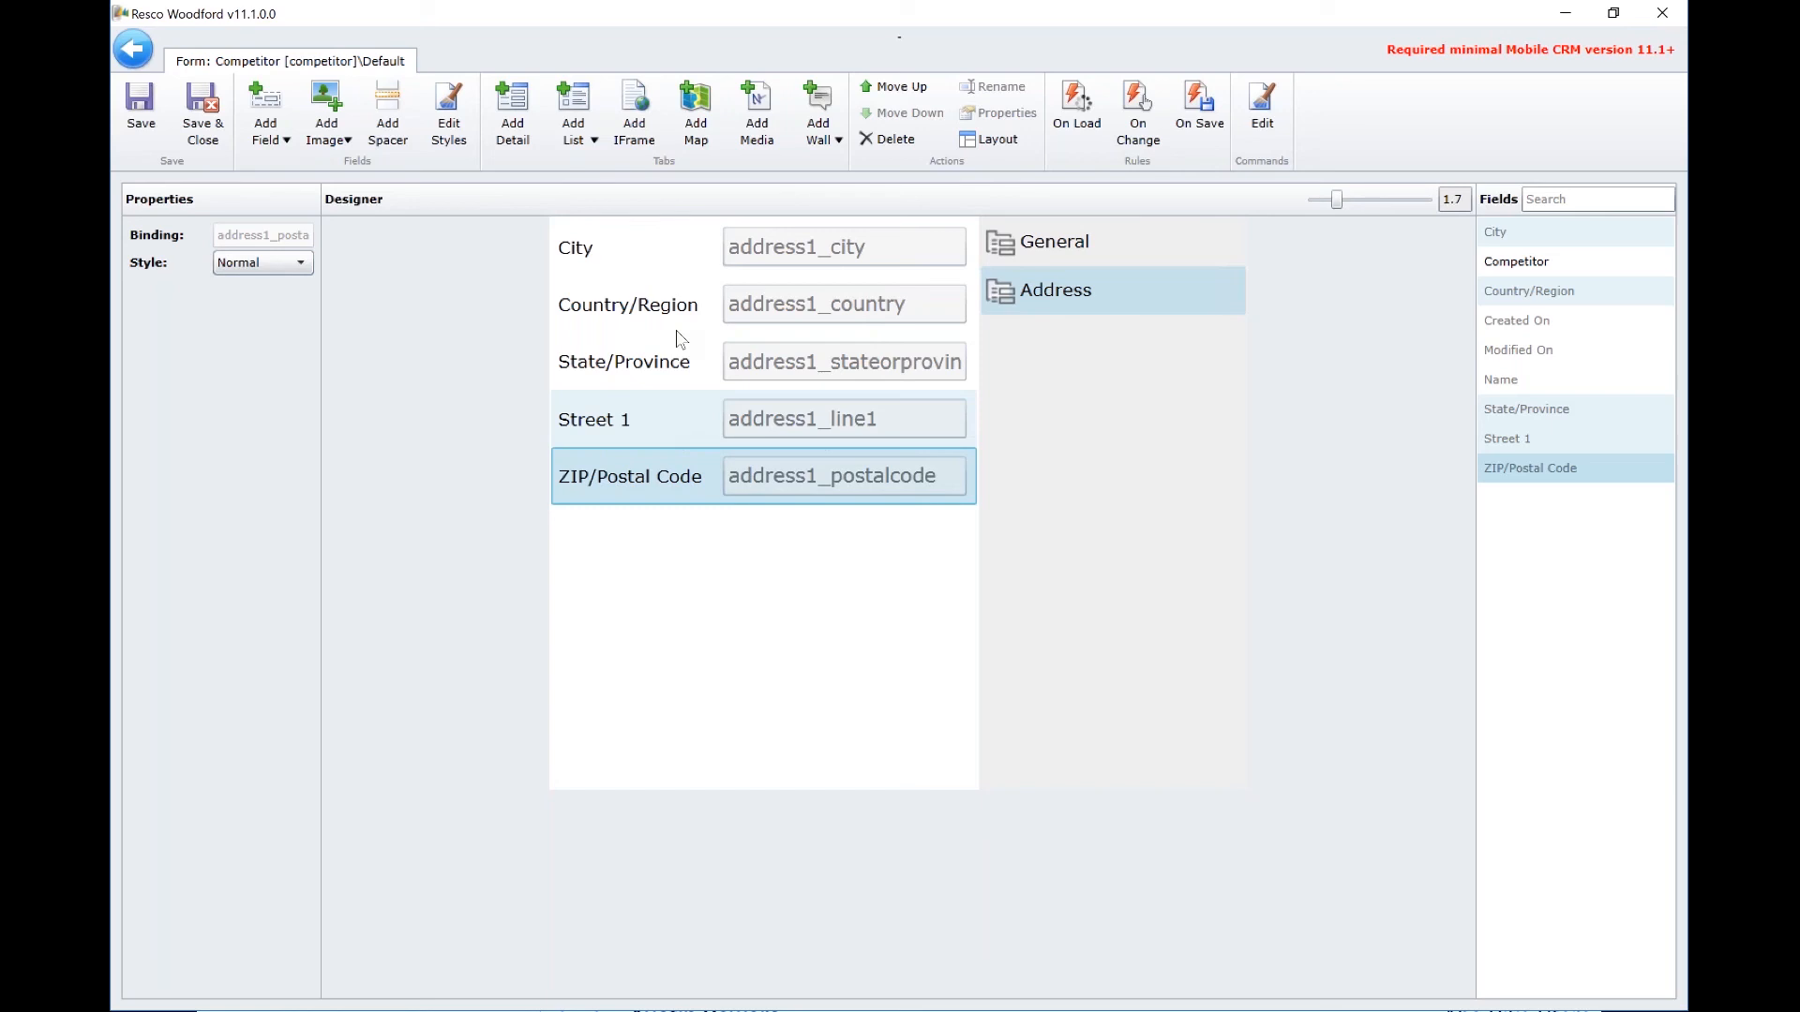
# Reorder the Address tab's fields to Street 1, City, ZIP/Postal Code, State/Province, Country/Region
pyautogui.moveTo(680, 419); pyautogui.dragTo(677, 272)
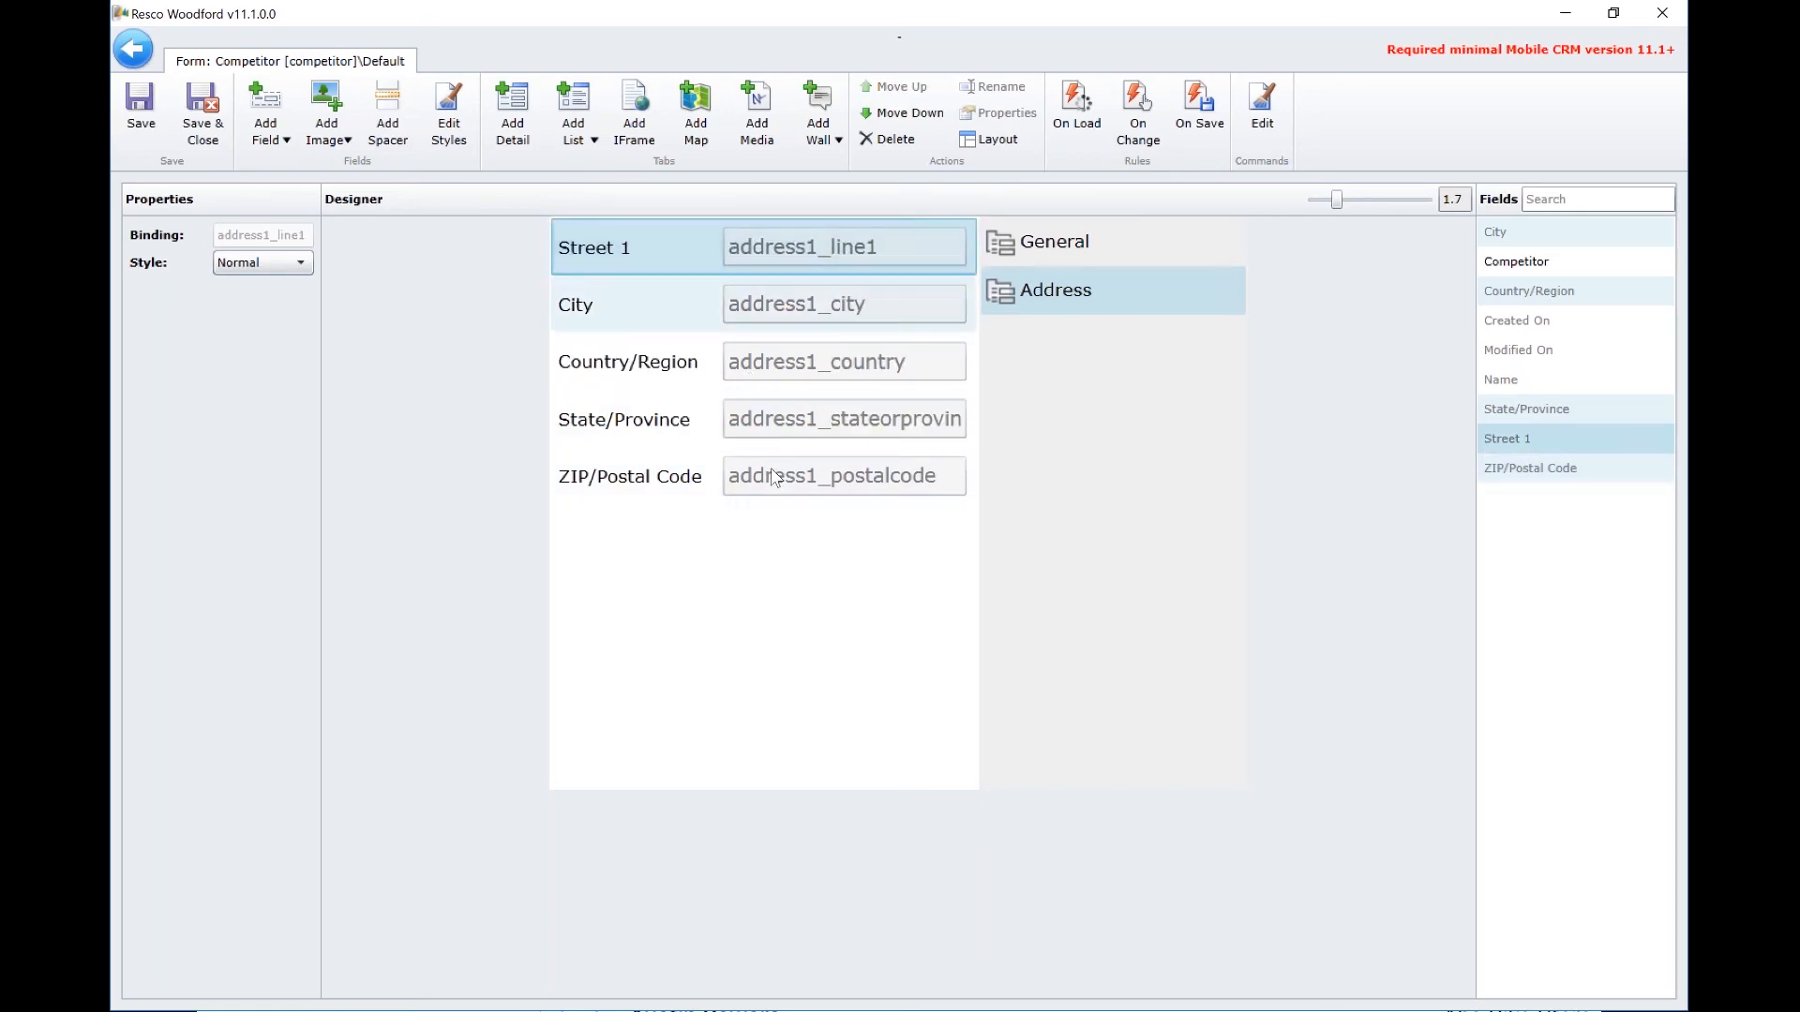
pyautogui.click(671, 461)
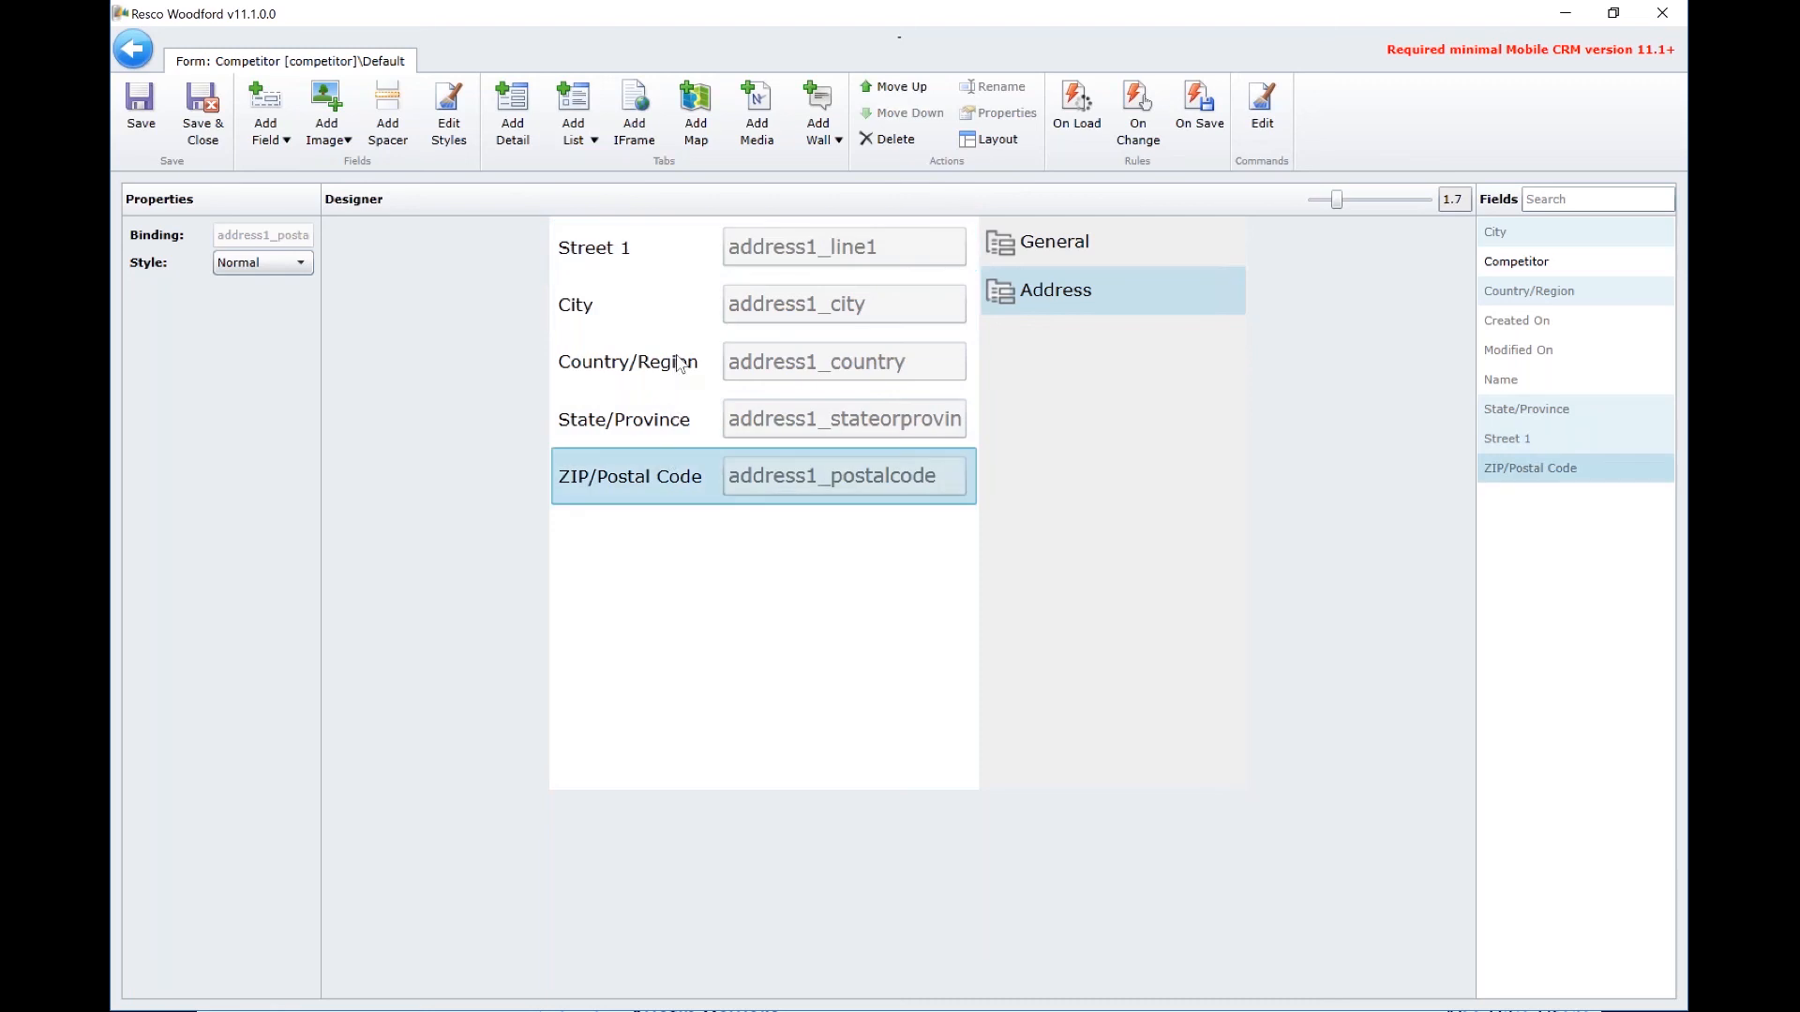
pyautogui.moveTo(681, 363); pyautogui.dragTo(683, 364)
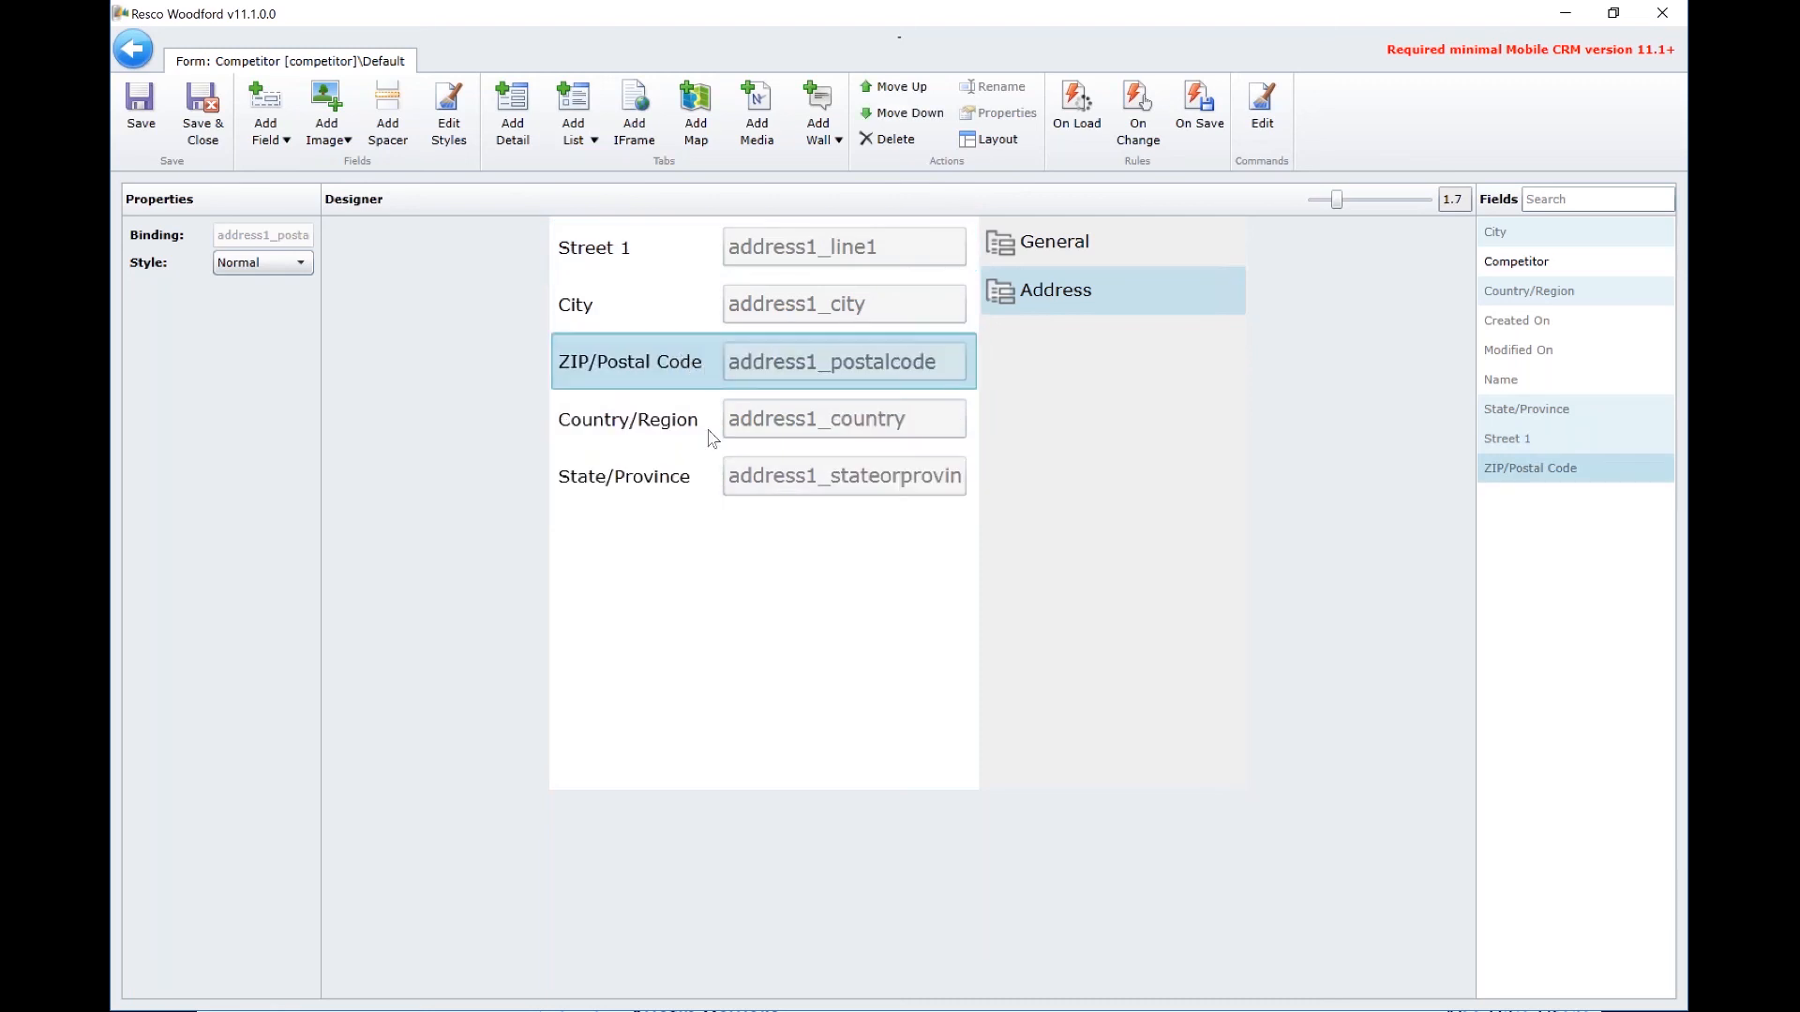
pyautogui.click(646, 432)
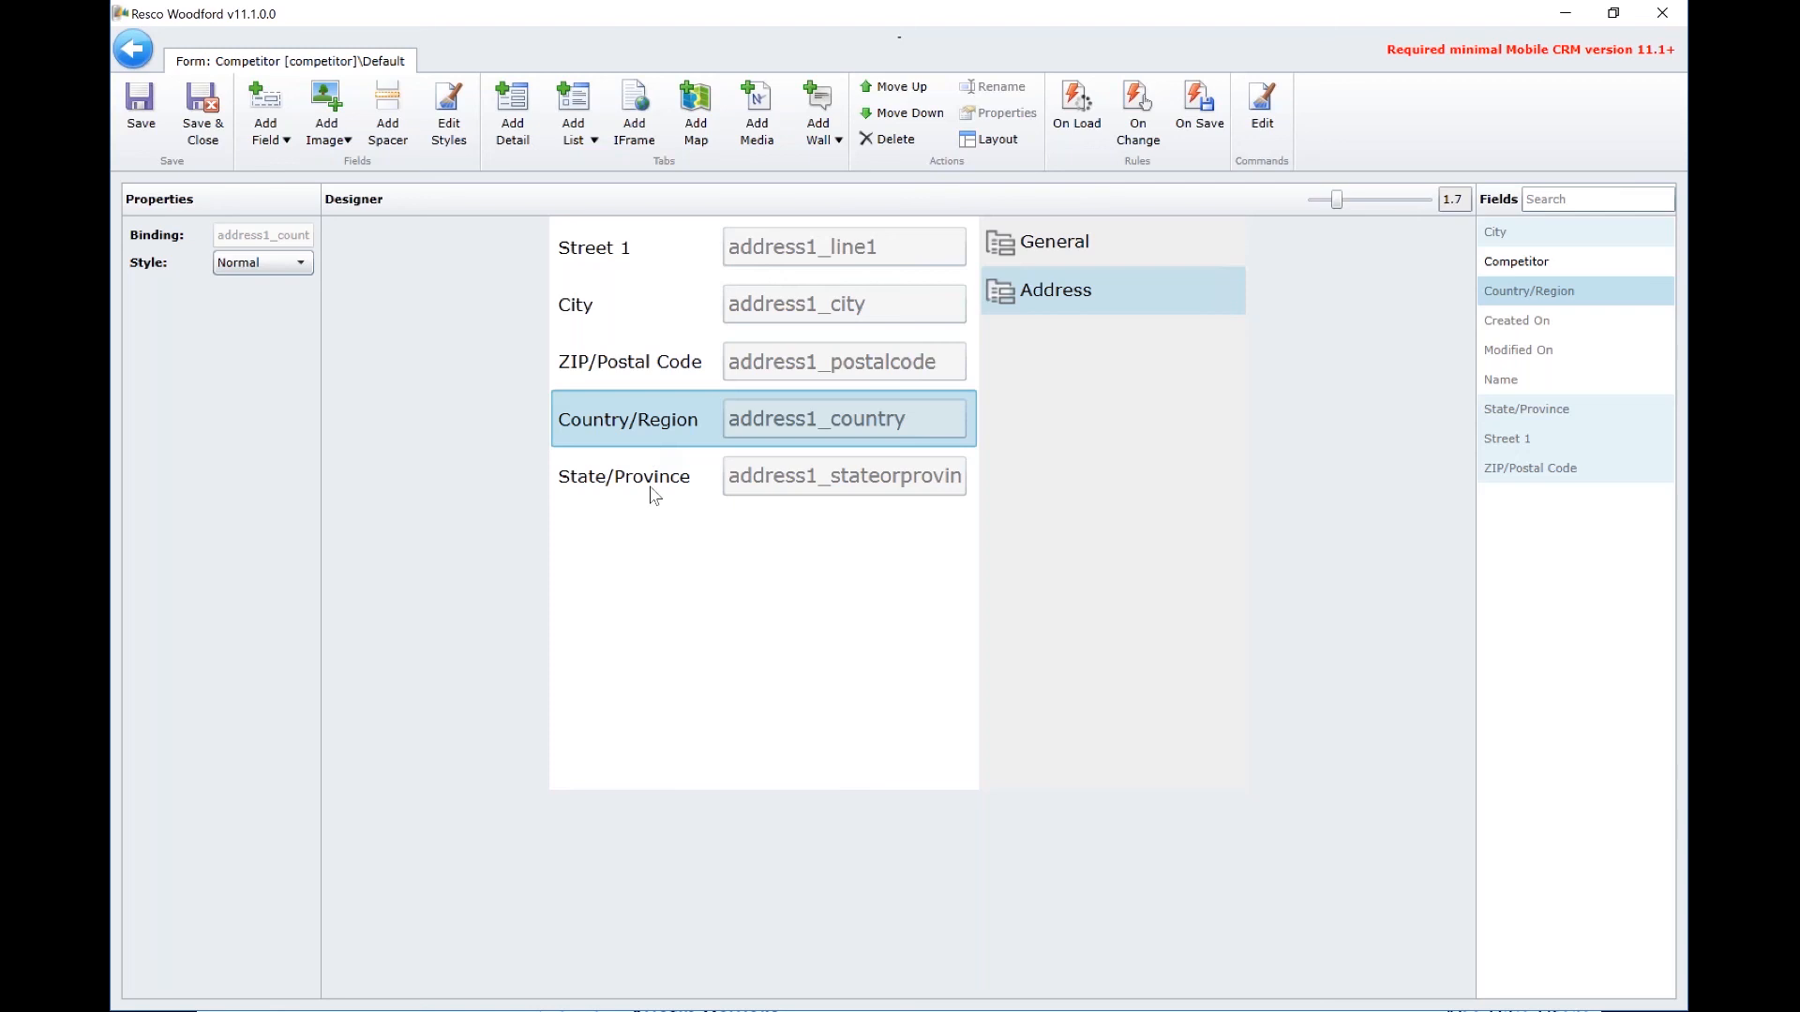
pyautogui.moveTo(654, 496); pyautogui.dragTo(653, 498)
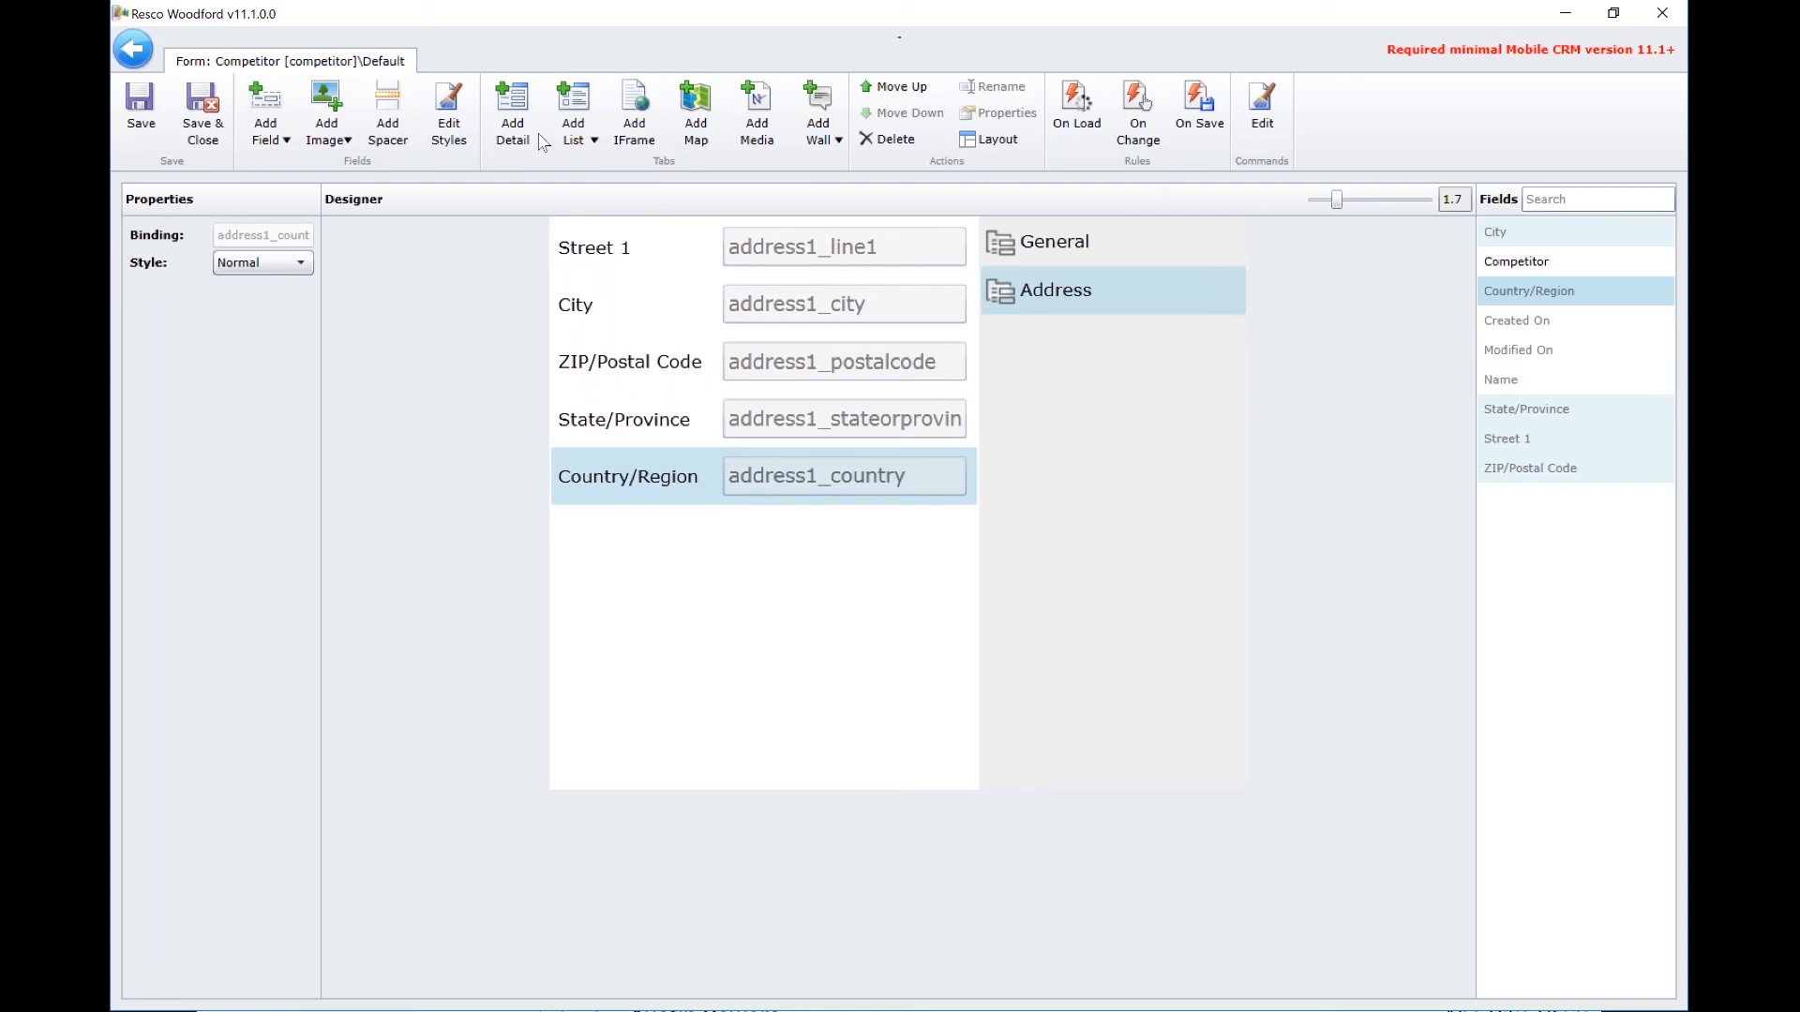
# Check which lists can be added to the Default Competitor form, and save and close the form
pyautogui.click(595, 143)
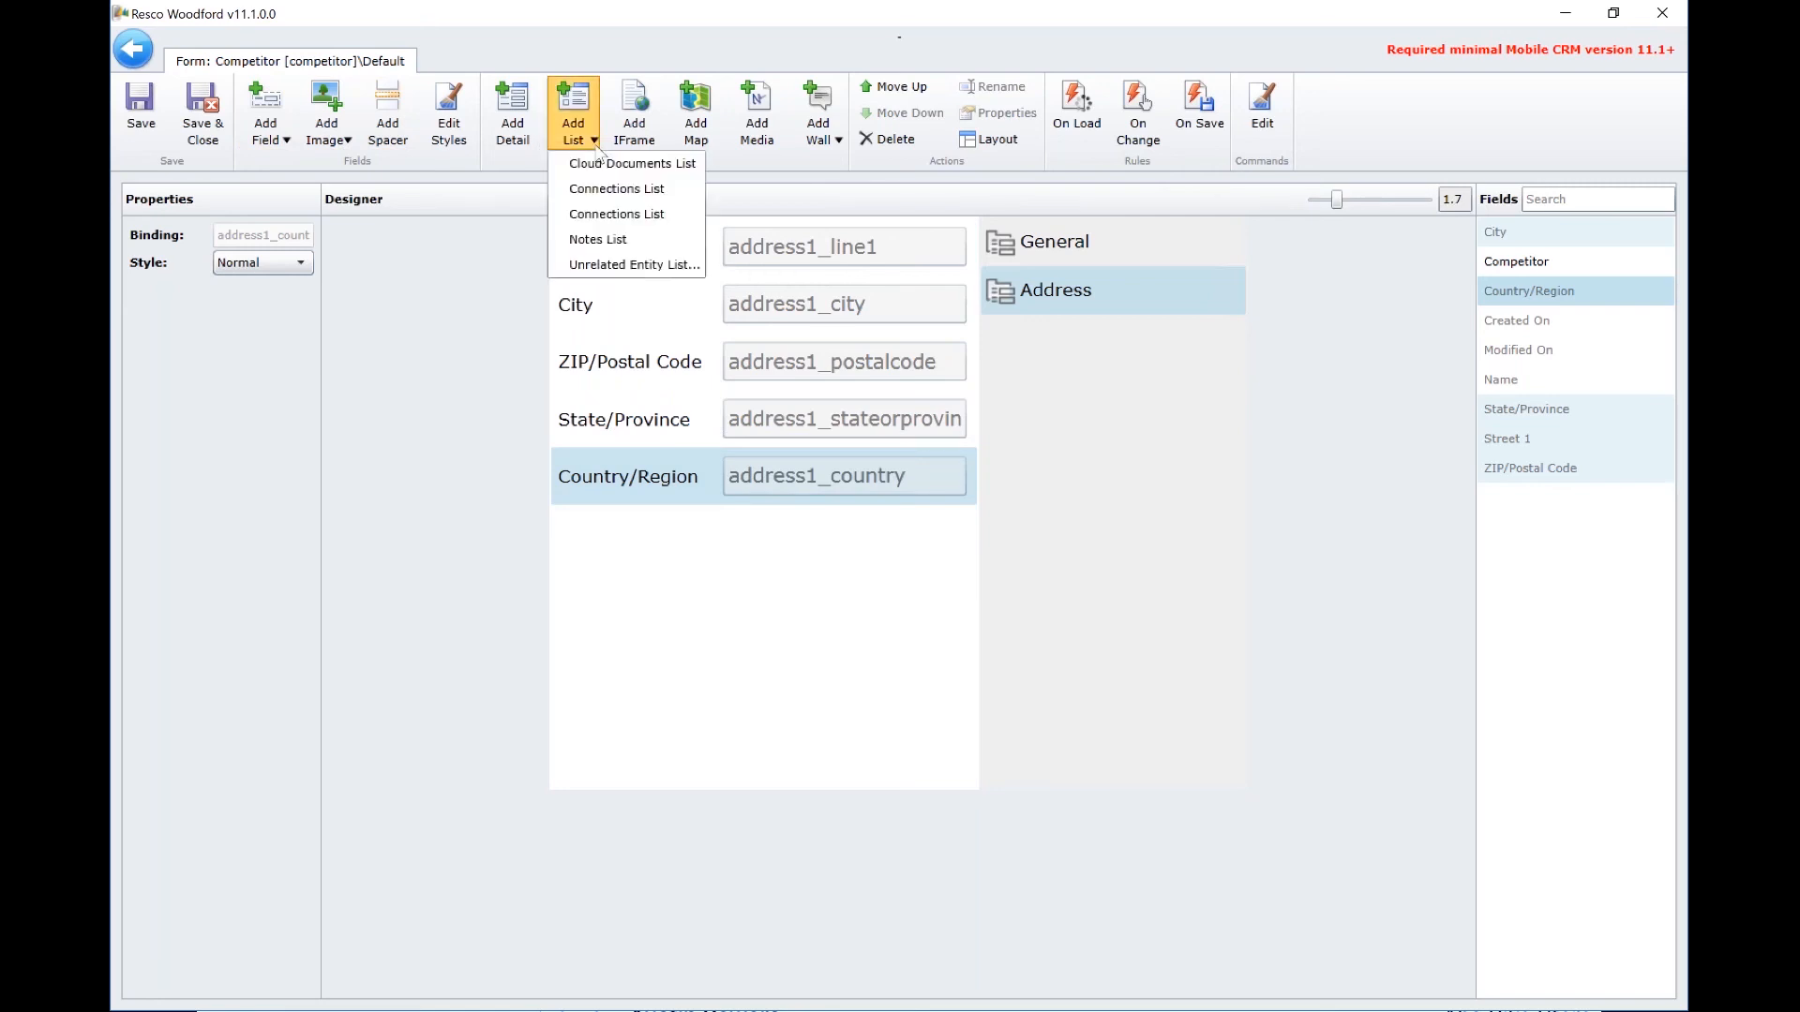
pyautogui.click(655, 47)
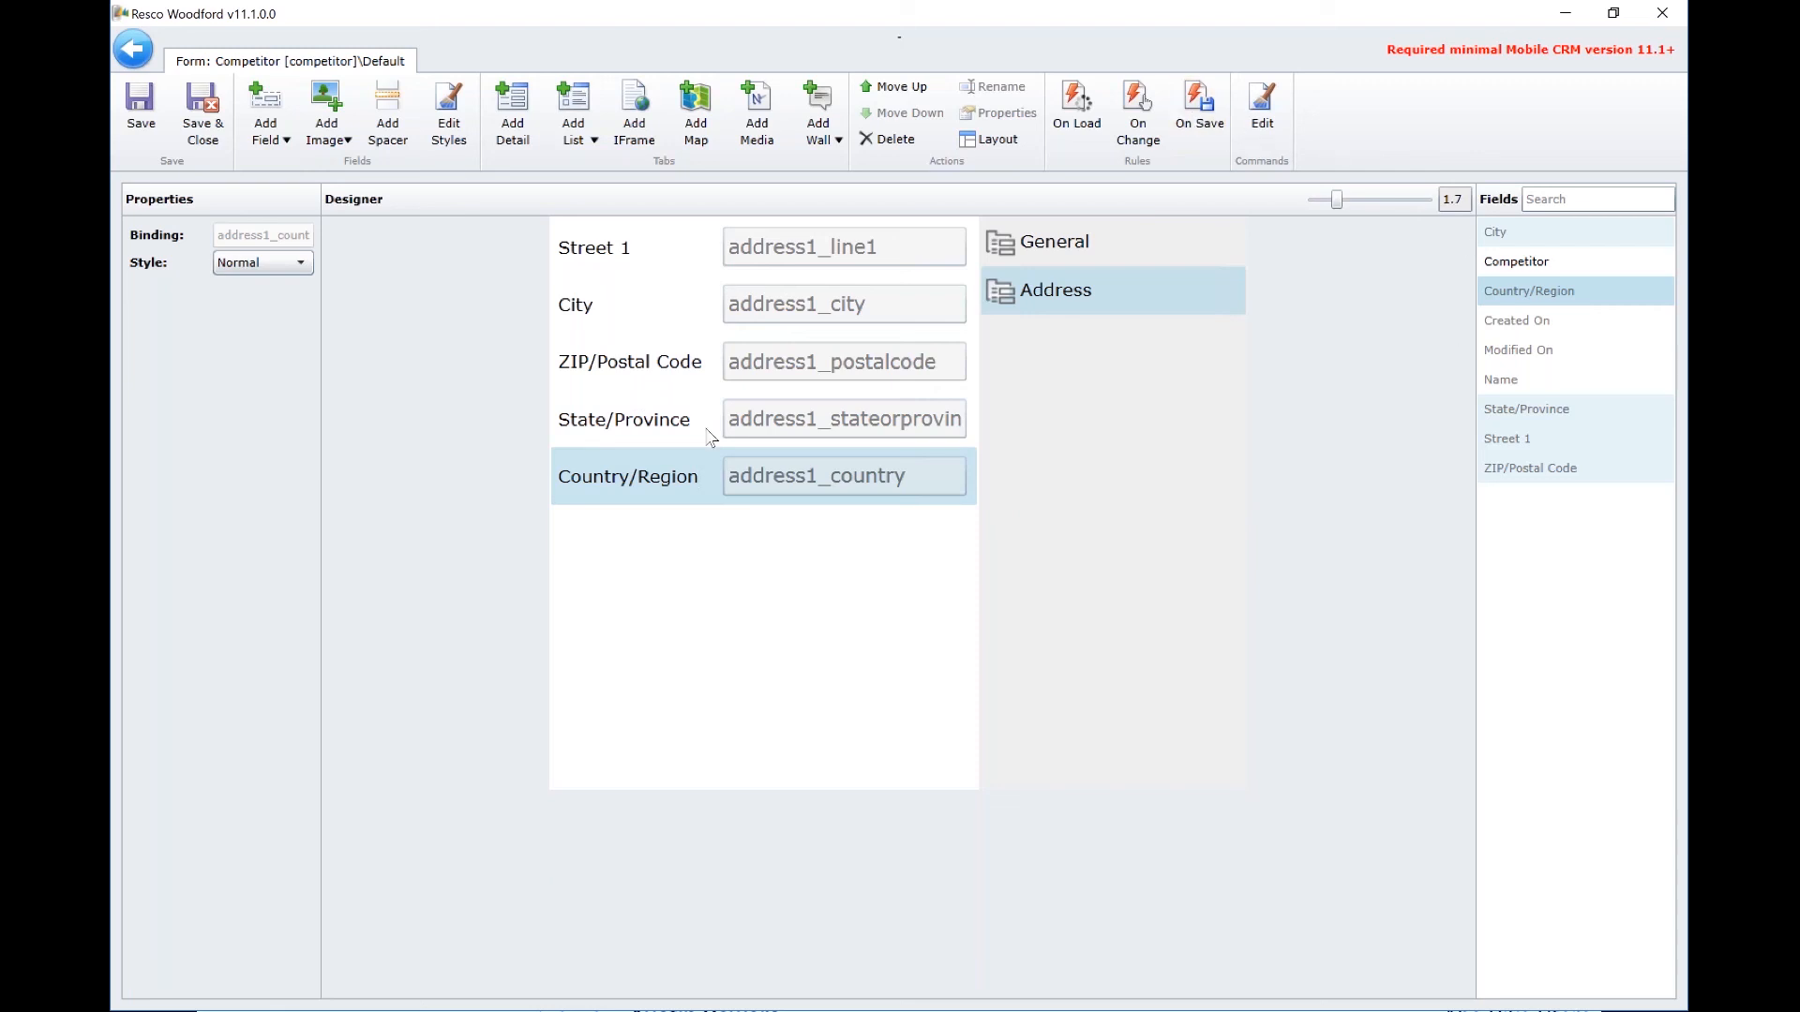
pyautogui.click(209, 134)
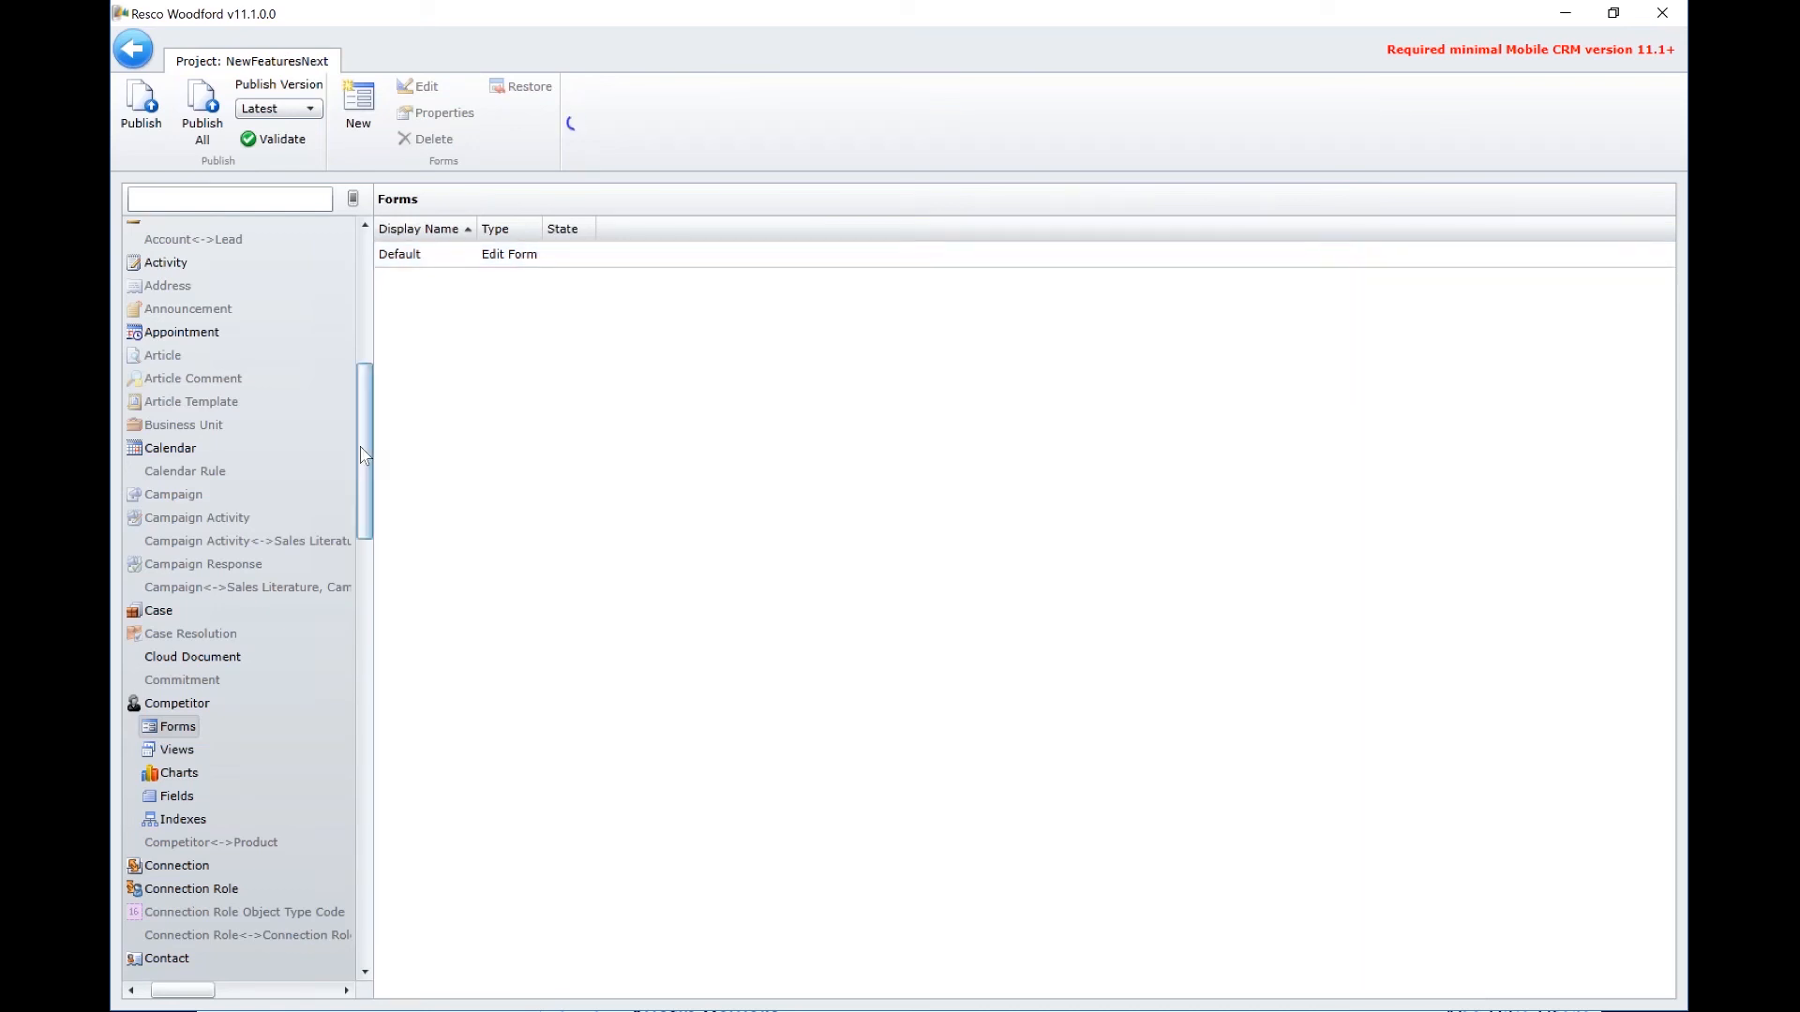
# Open the project's Home configuration and check the current home menu items in the Mobile CRM app on the iPad
pyautogui.moveTo(370, 369); pyautogui.dragTo(365, 239)
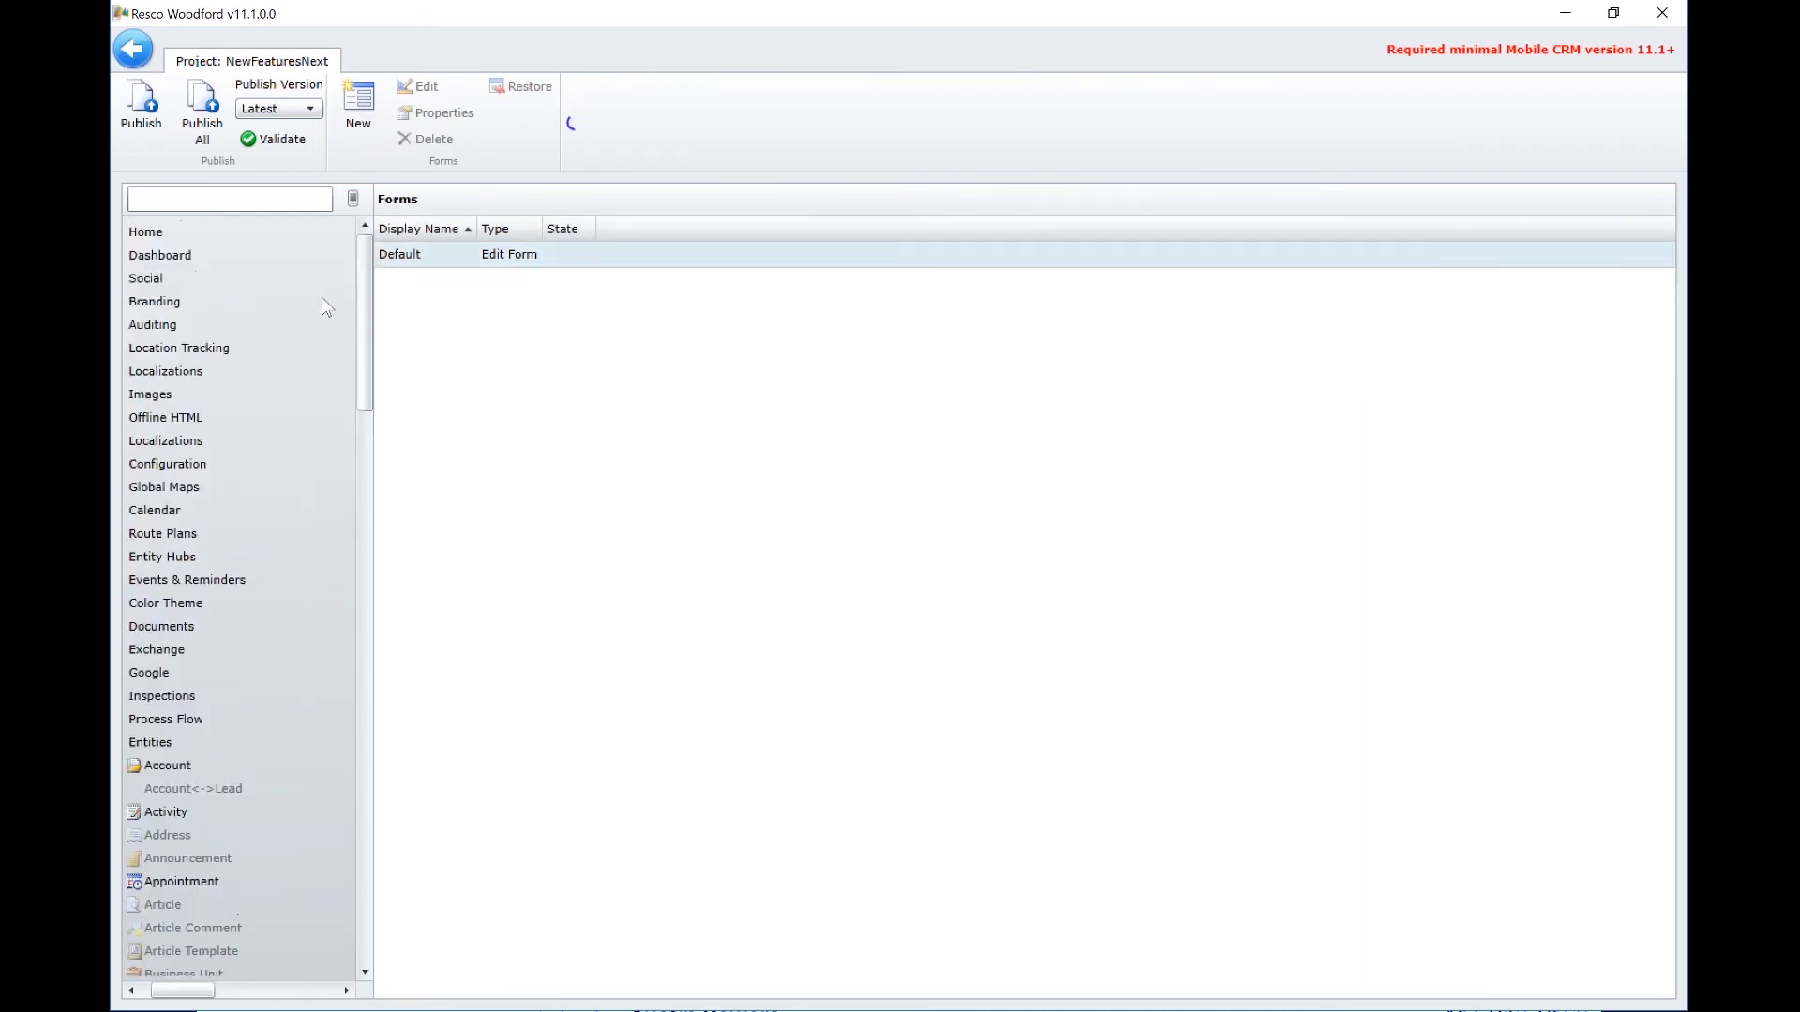
pyautogui.click(150, 232)
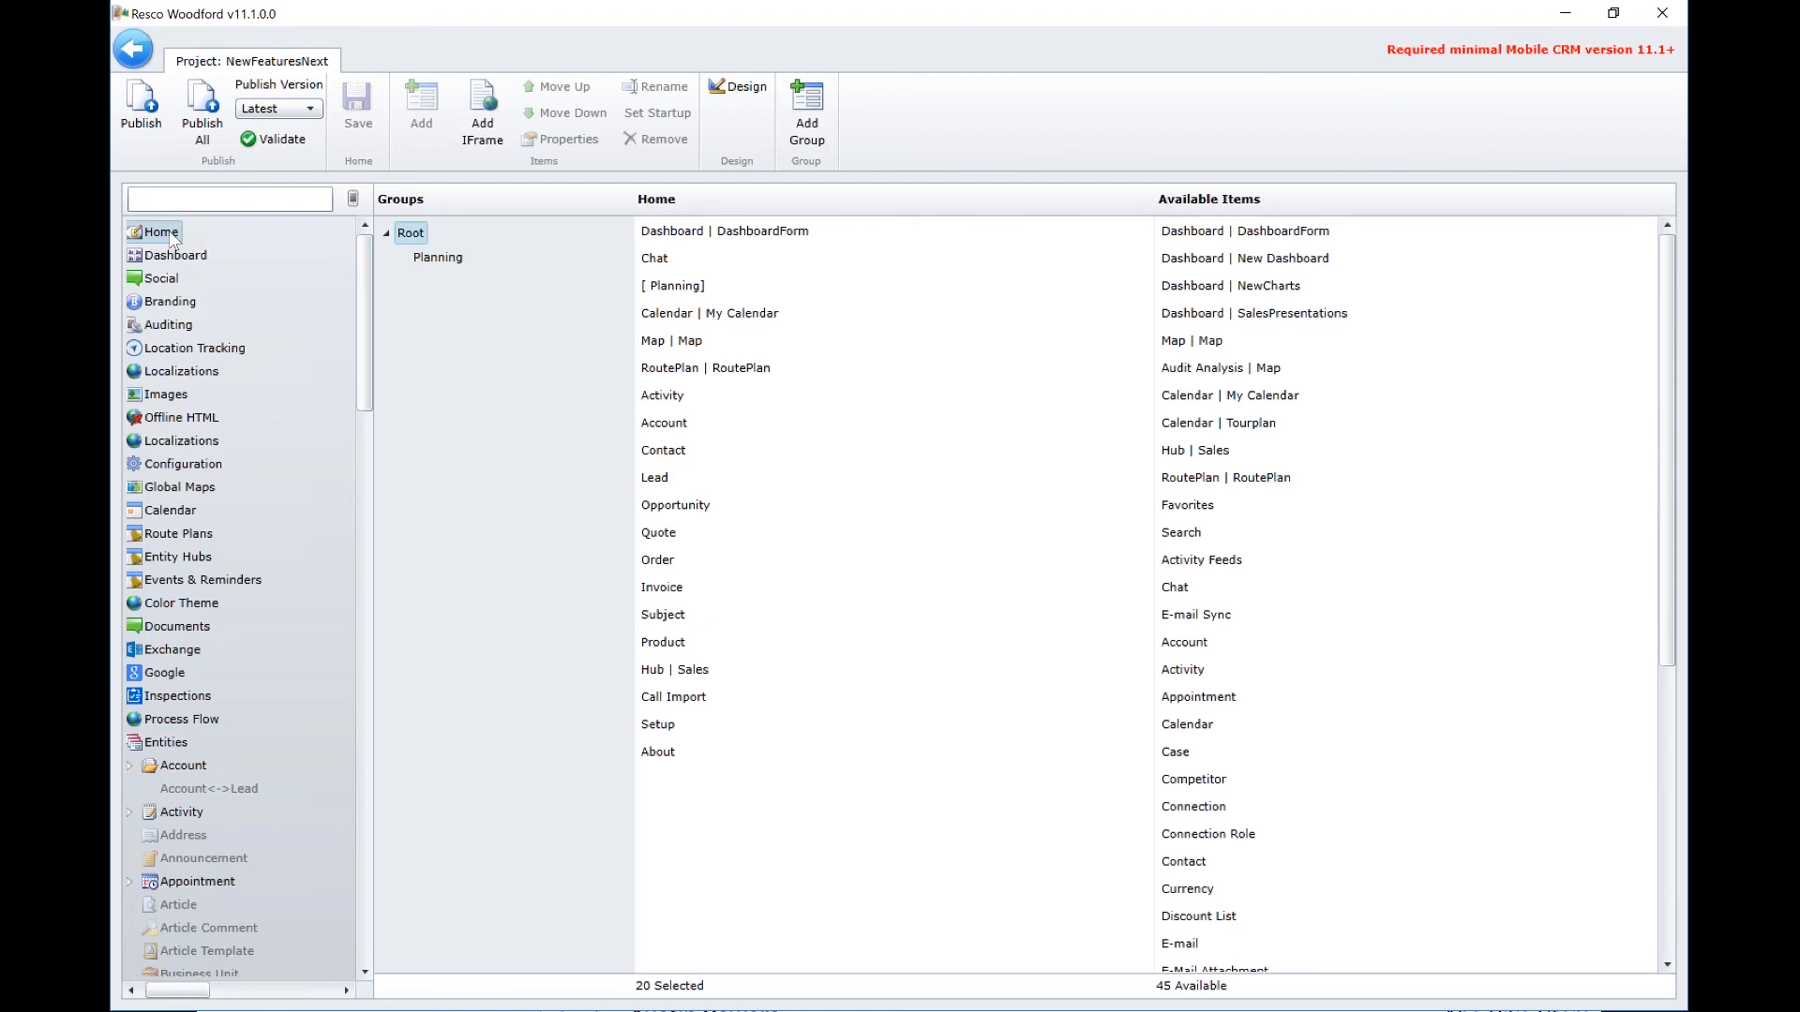
pyautogui.hotkey('alt', 'Tab')
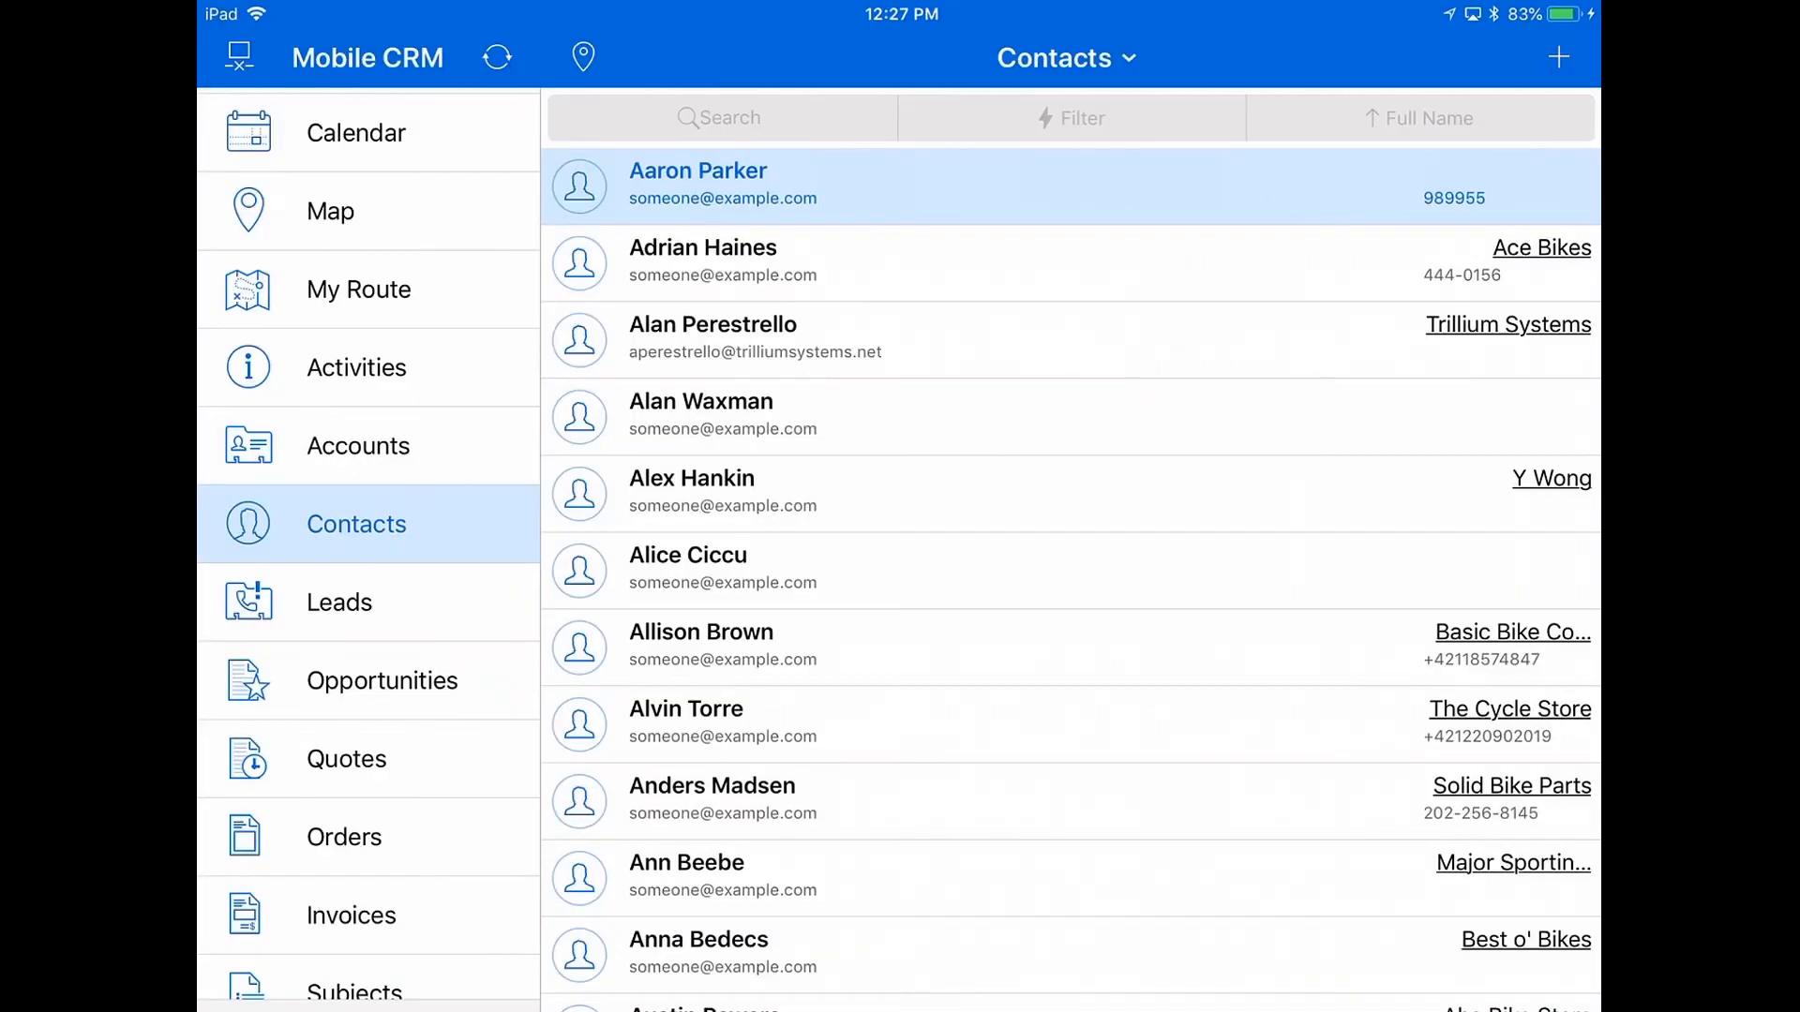
pyautogui.scroll(-1, 368, 577)
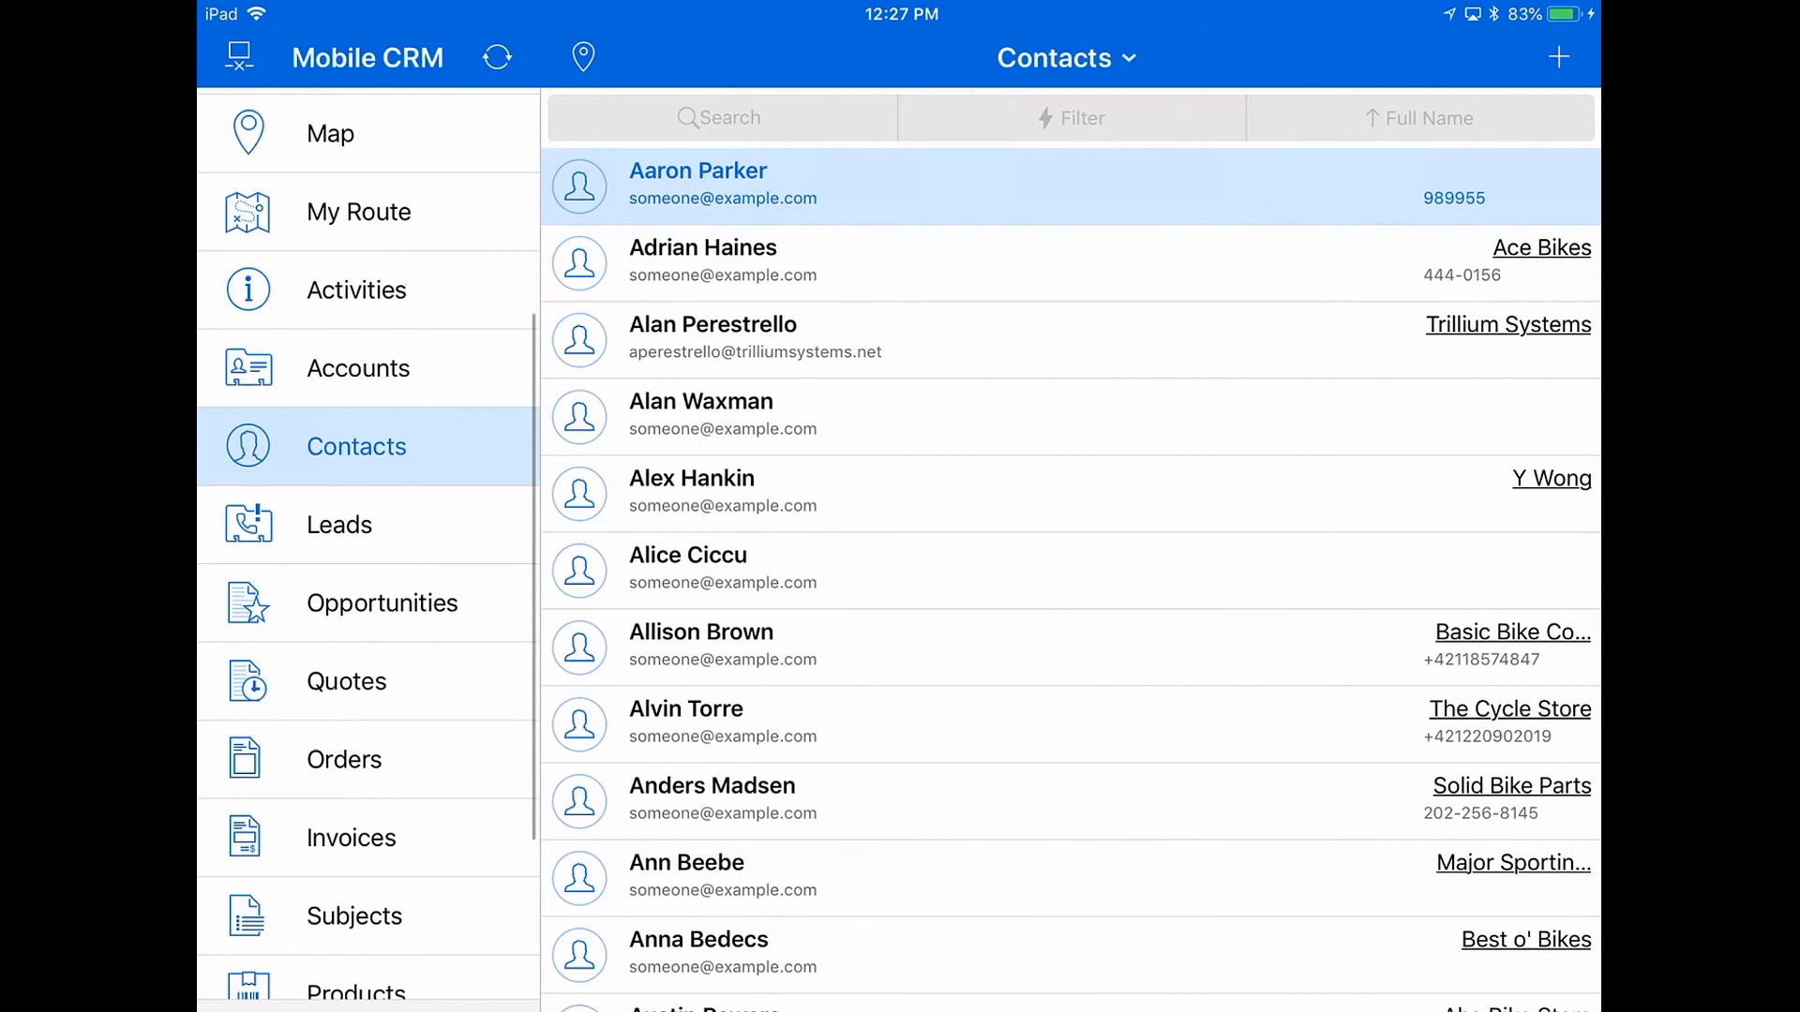
pyautogui.scroll(-3, 368, 544)
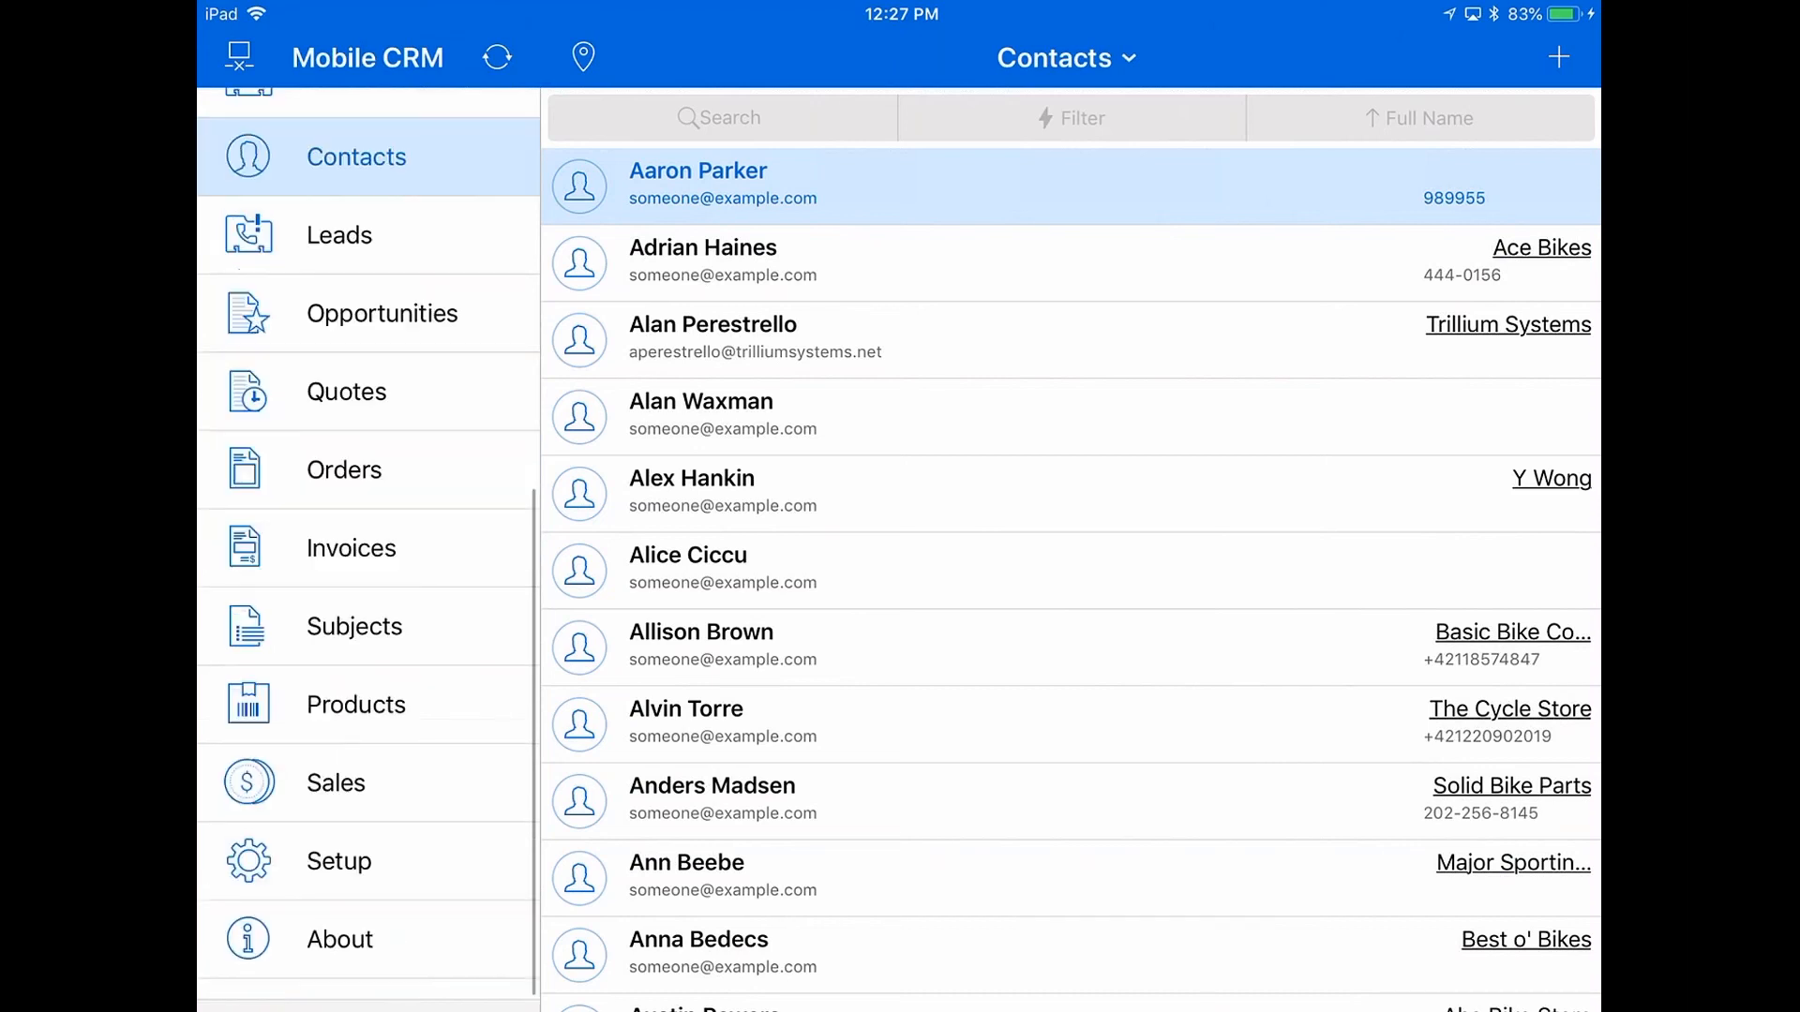
pyautogui.scroll(5, 368, 544)
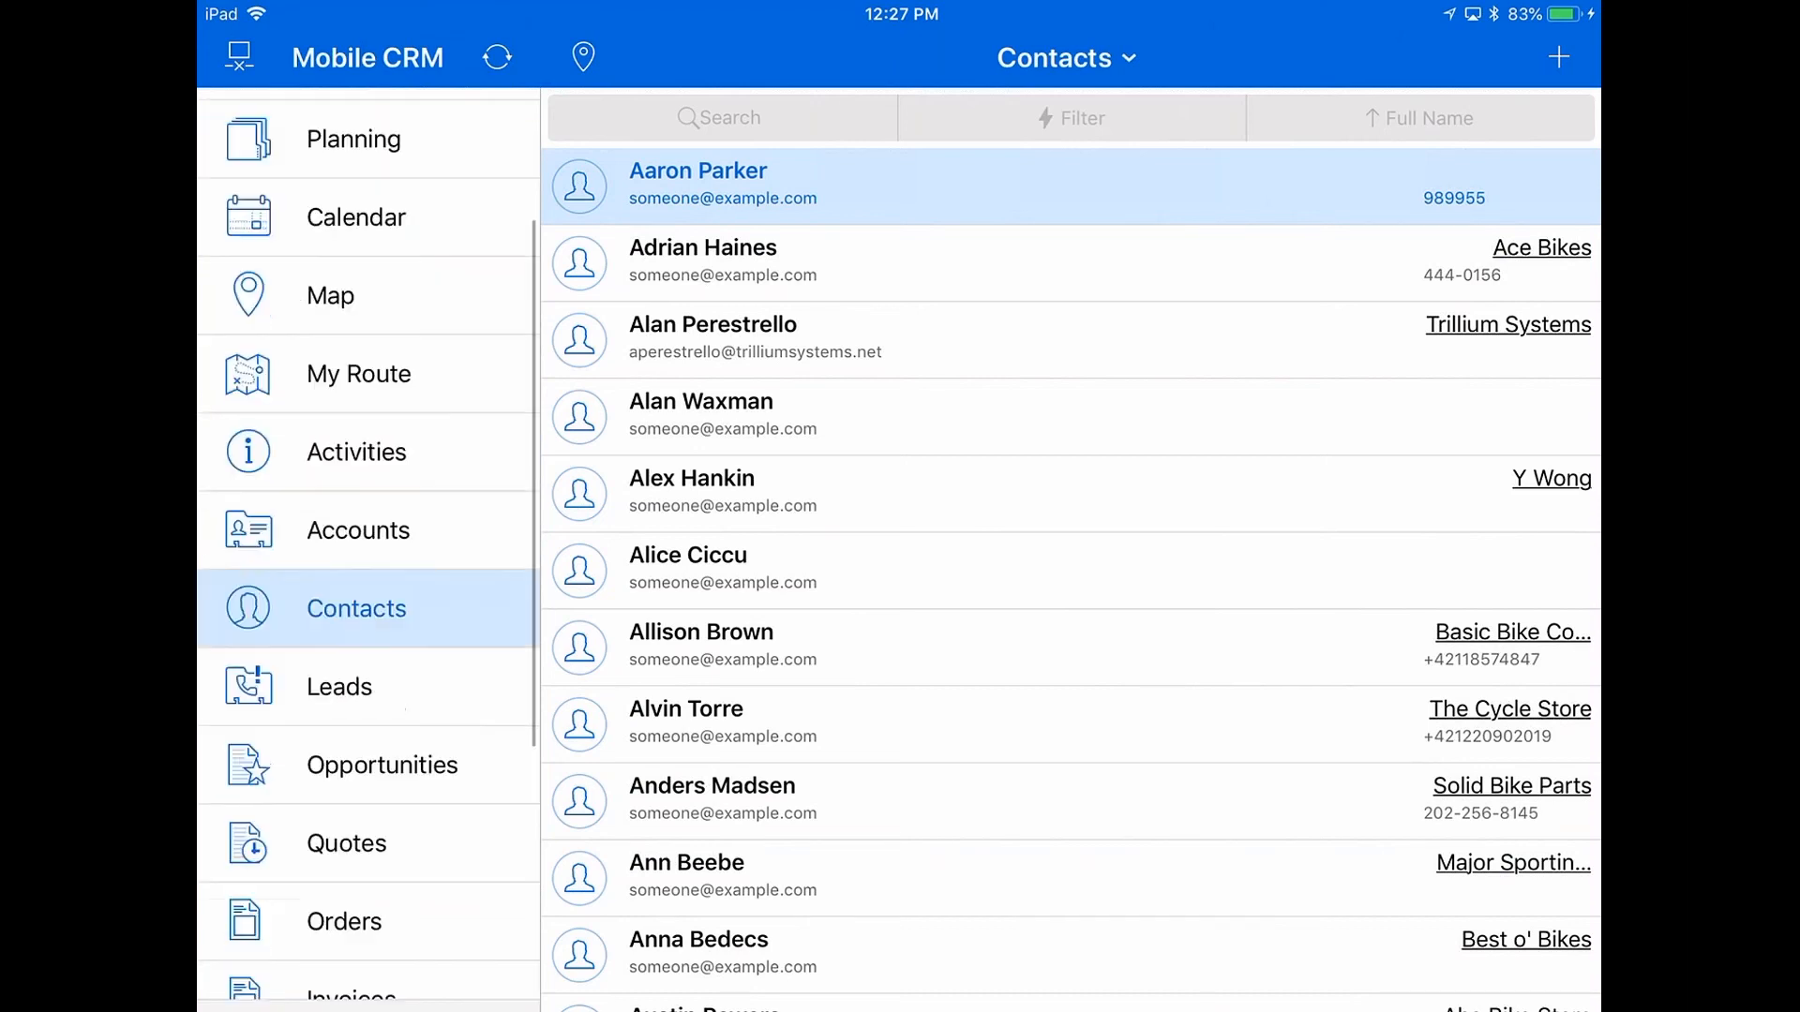
pyautogui.hotkey('alt', 'Tab')
# Add Competitor to the Home items between Contact and Lead, then save and publish the project
pyautogui.click(1207, 789)
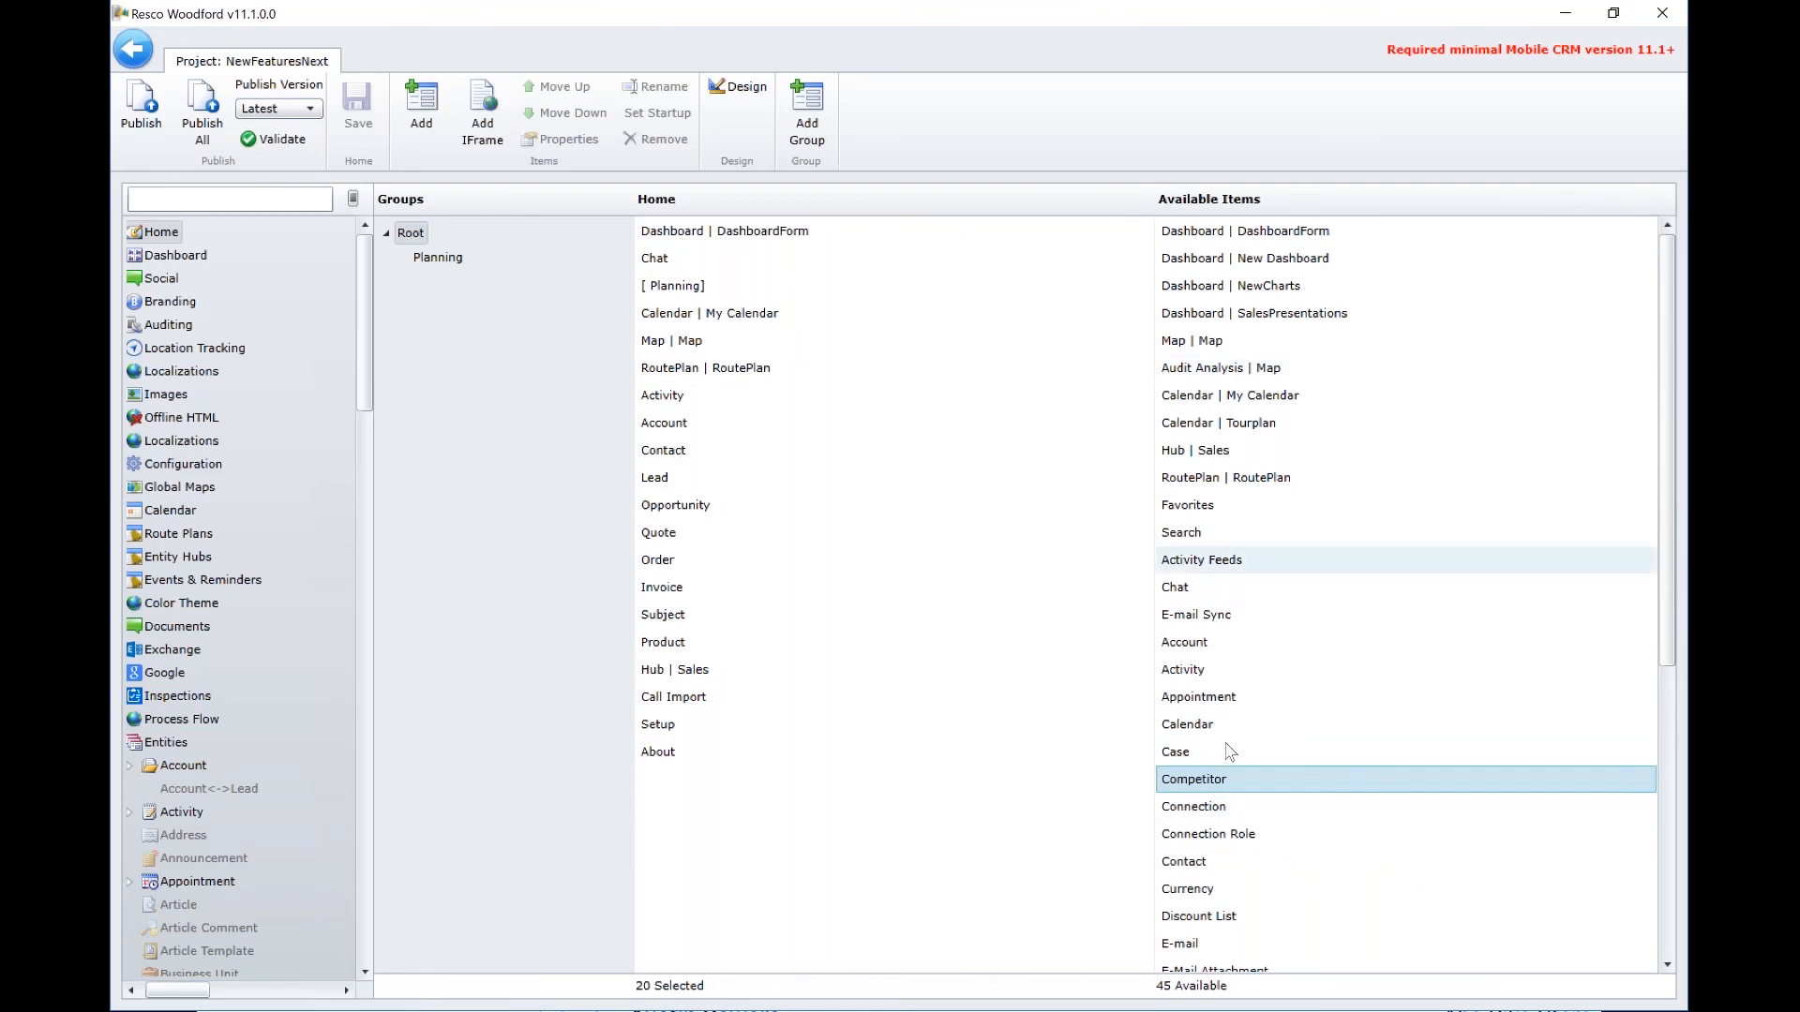
pyautogui.moveTo(975, 553); pyautogui.dragTo(755, 436)
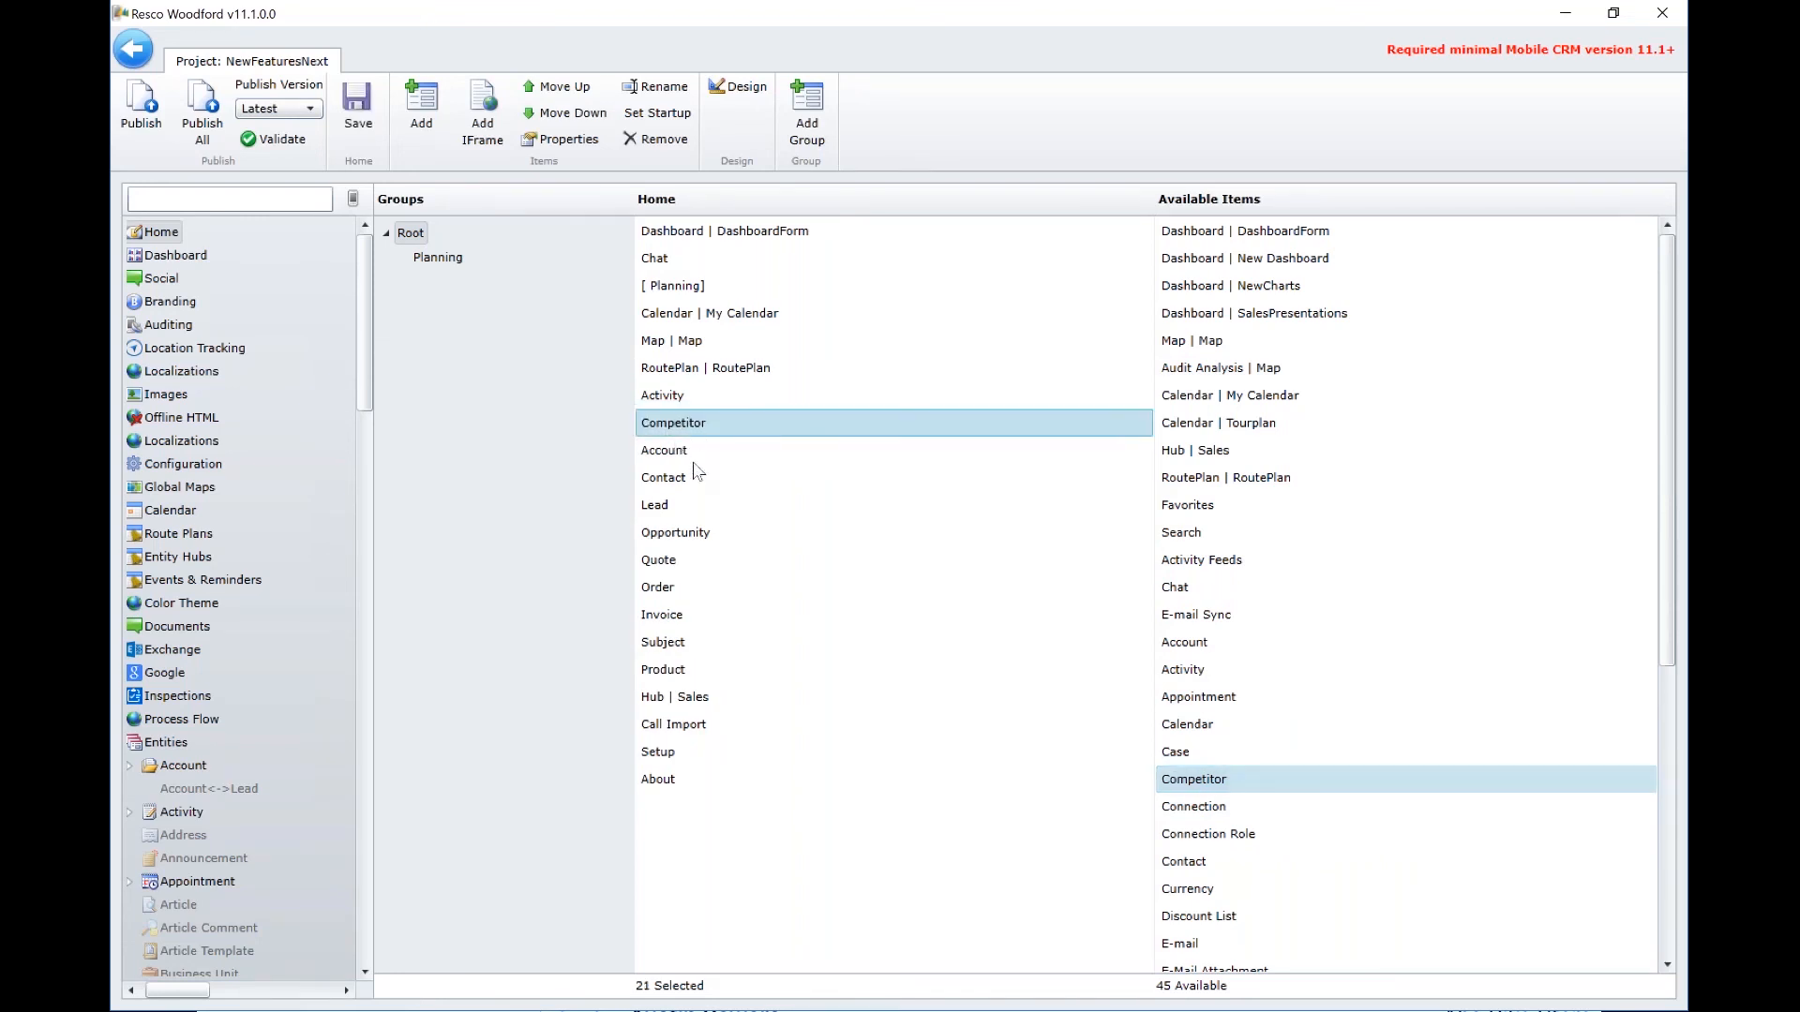
pyautogui.moveTo(677, 427); pyautogui.dragTo(947, 486)
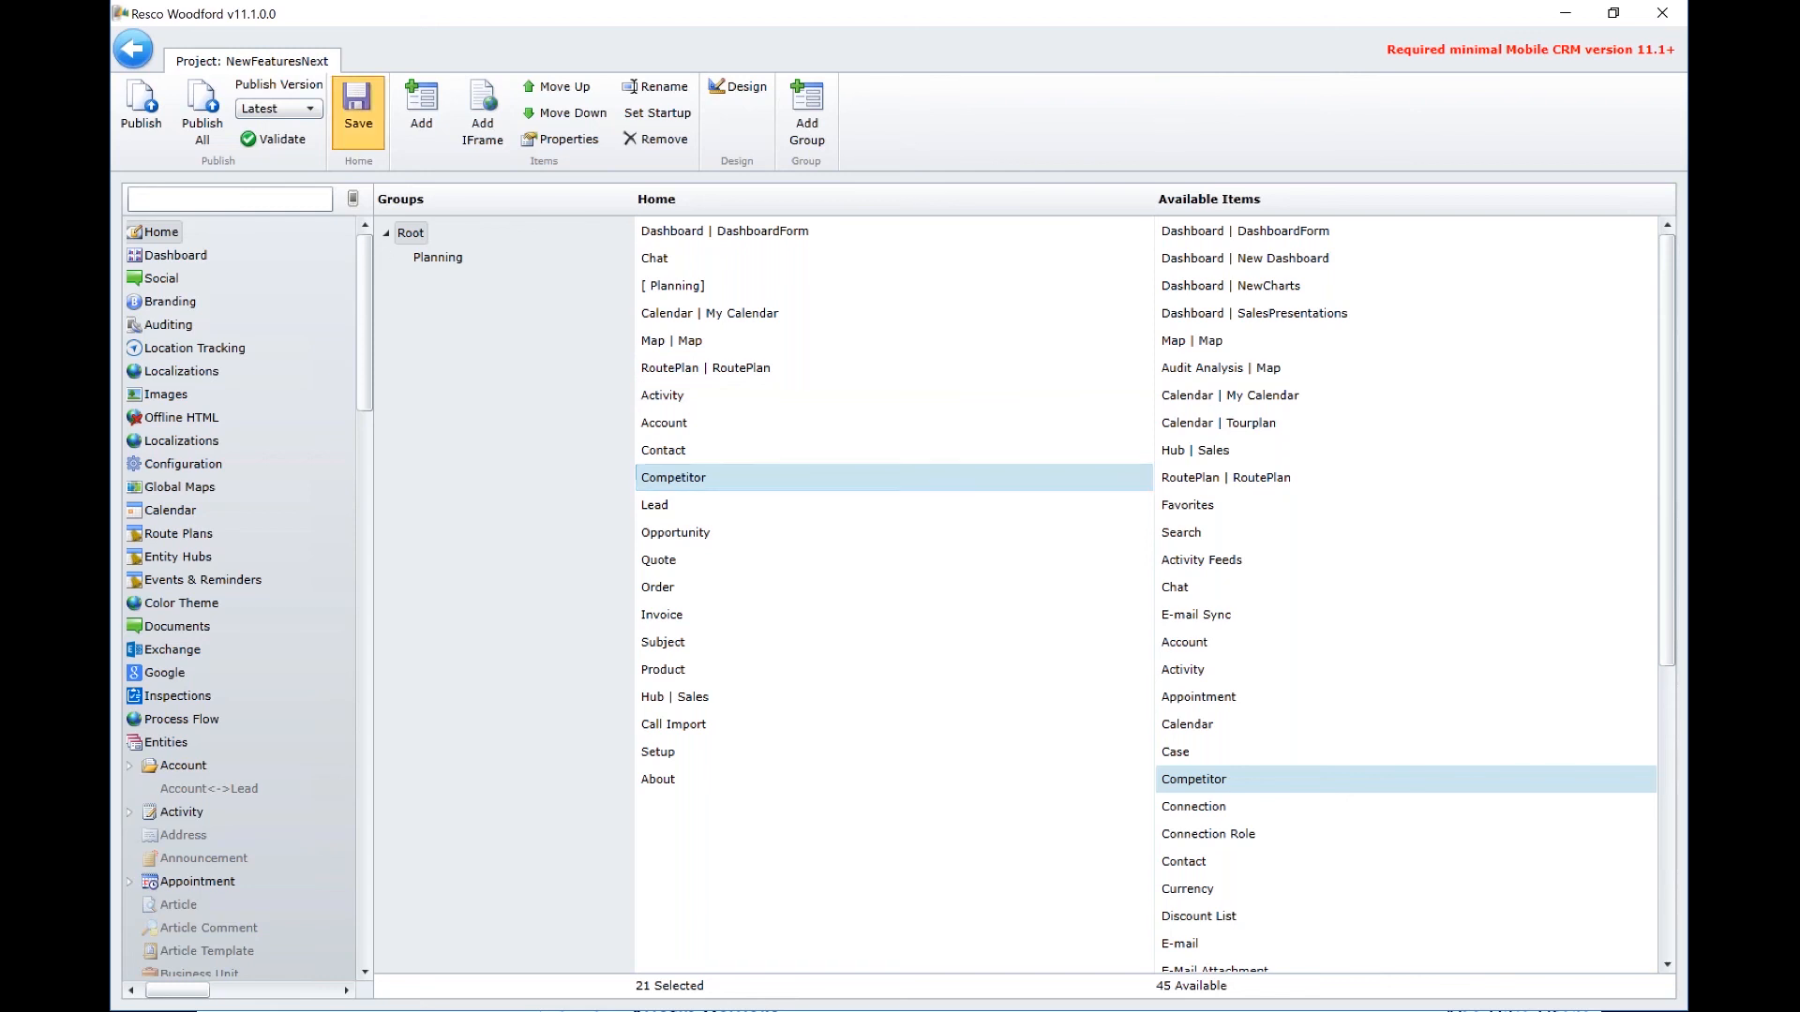
pyautogui.click(140, 128)
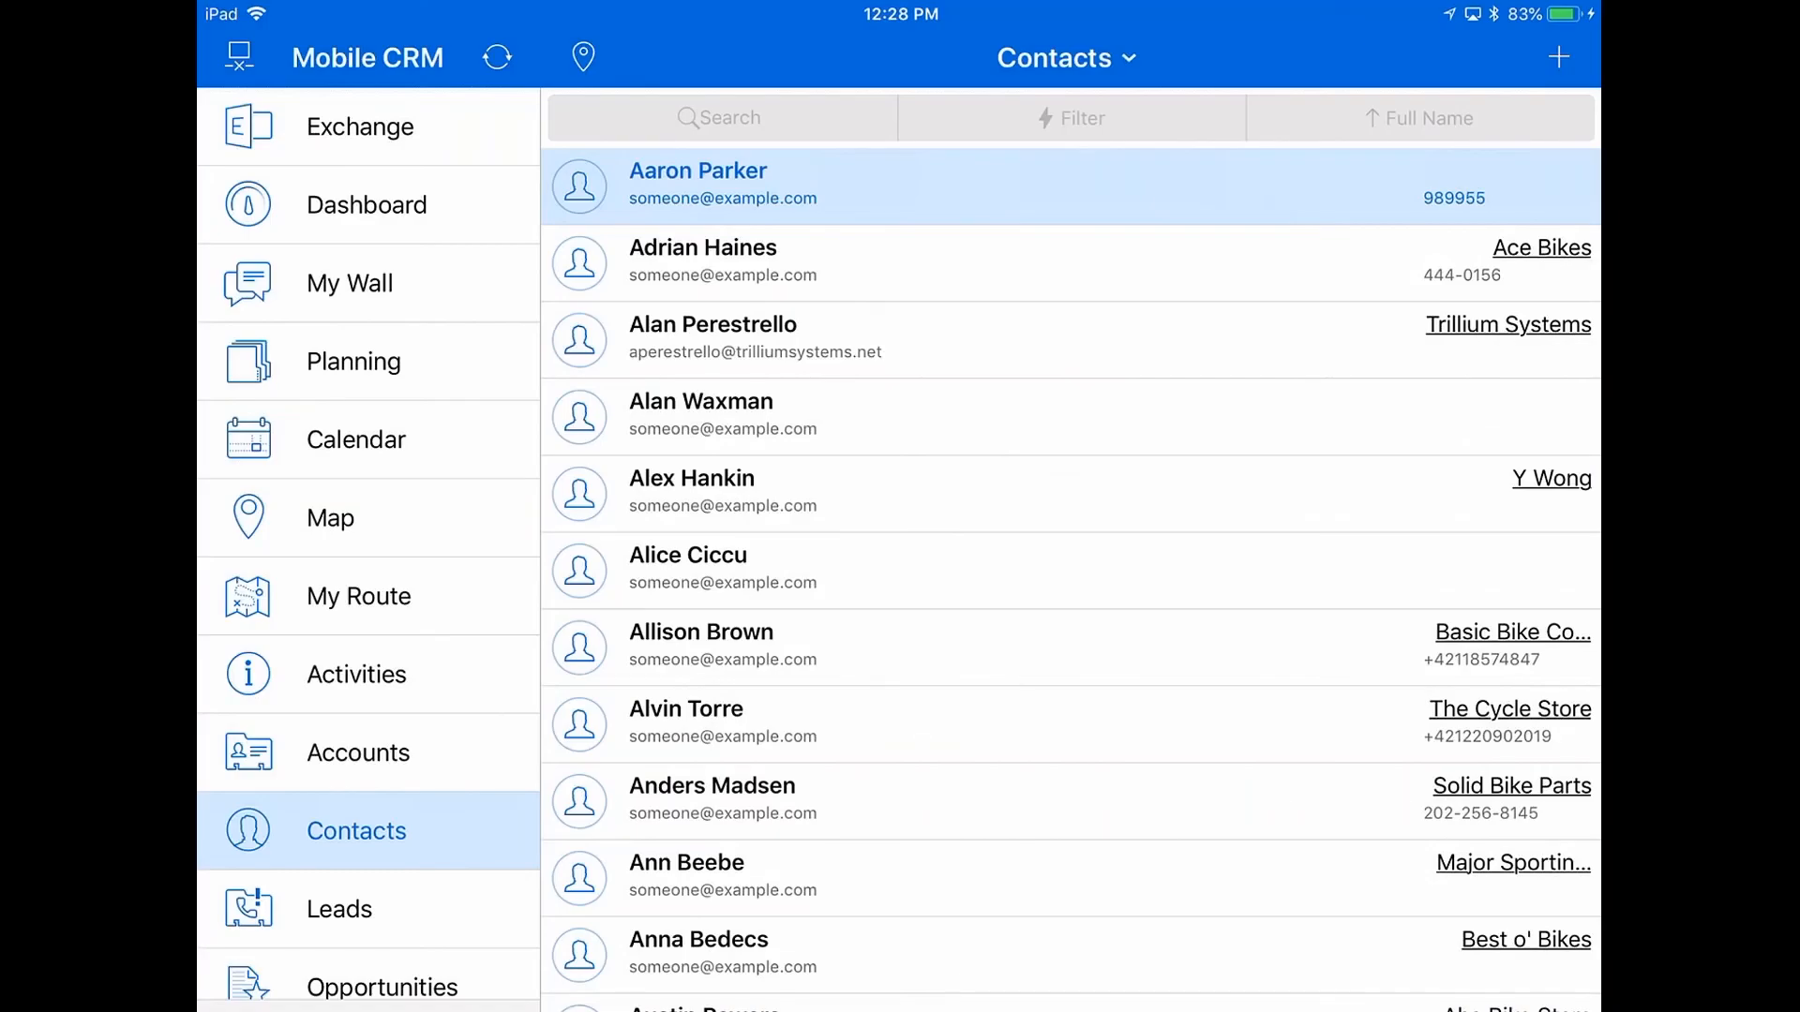
# Switch to the Mobile CRM app on the iPad and synchronize it using the saved Standard User login
pyautogui.scroll(-3, 369, 544)
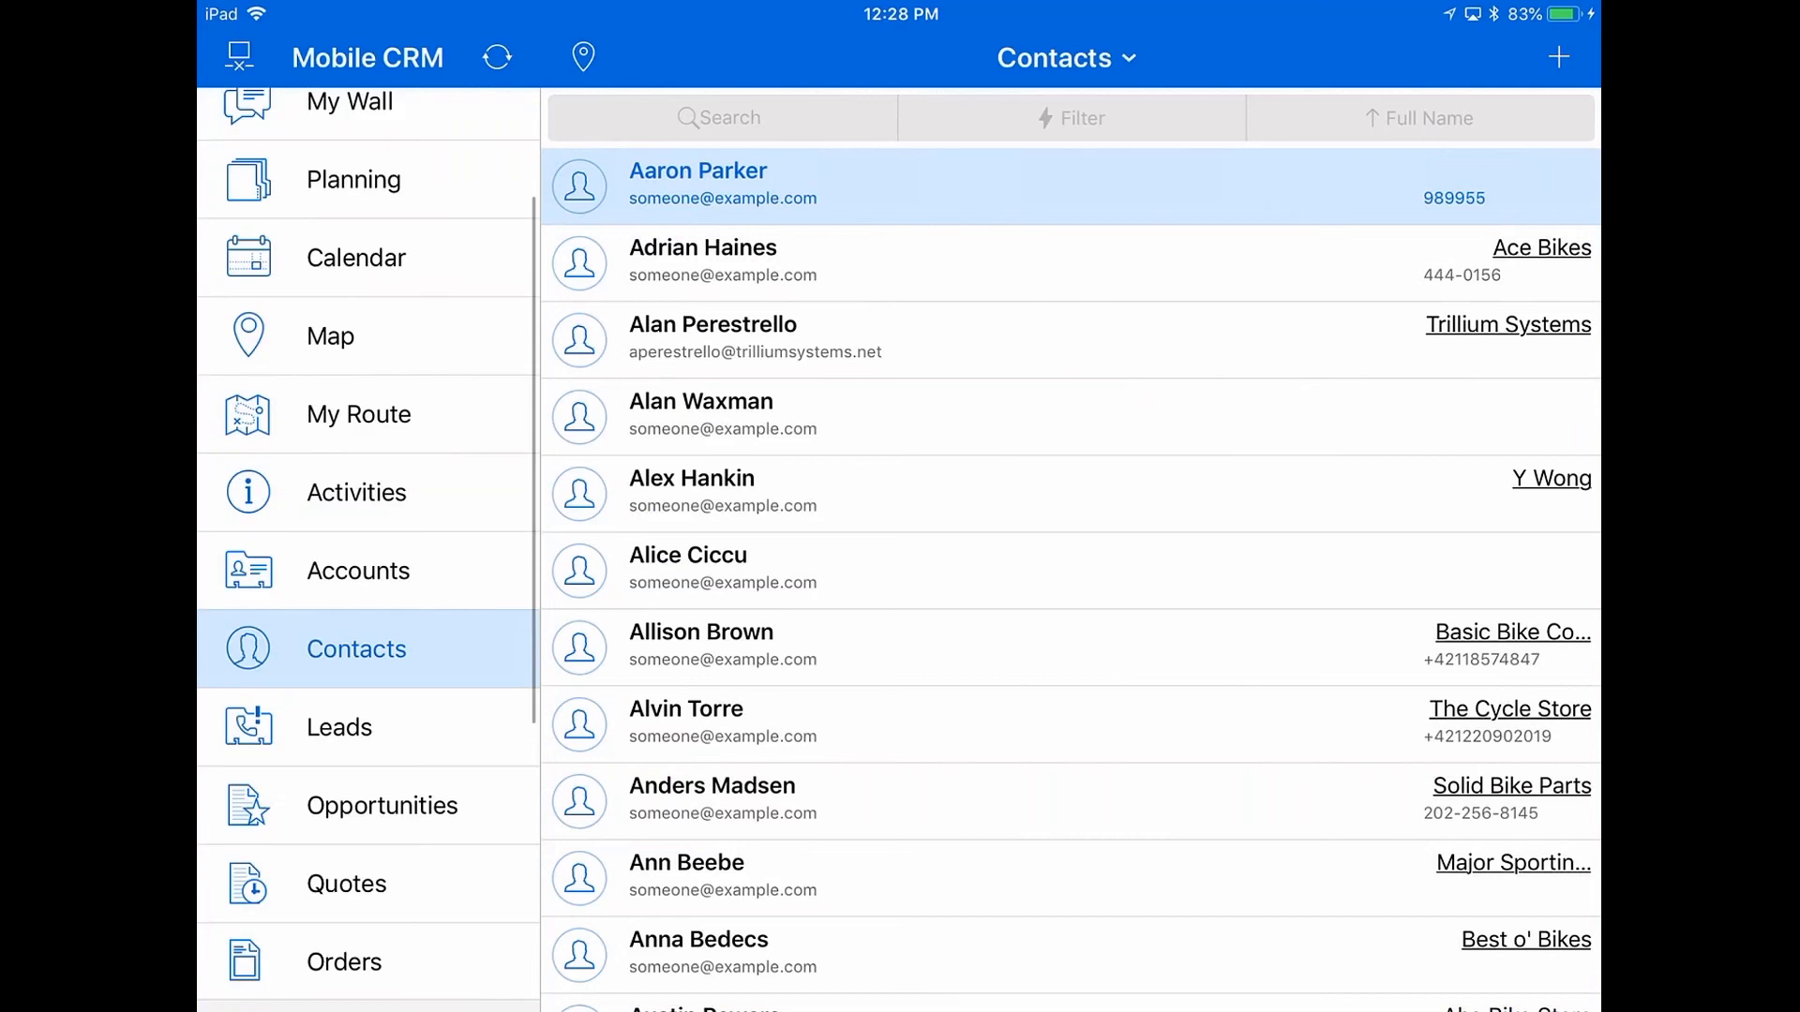
pyautogui.scroll(-3, 368, 544)
pyautogui.scroll(3, 369, 544)
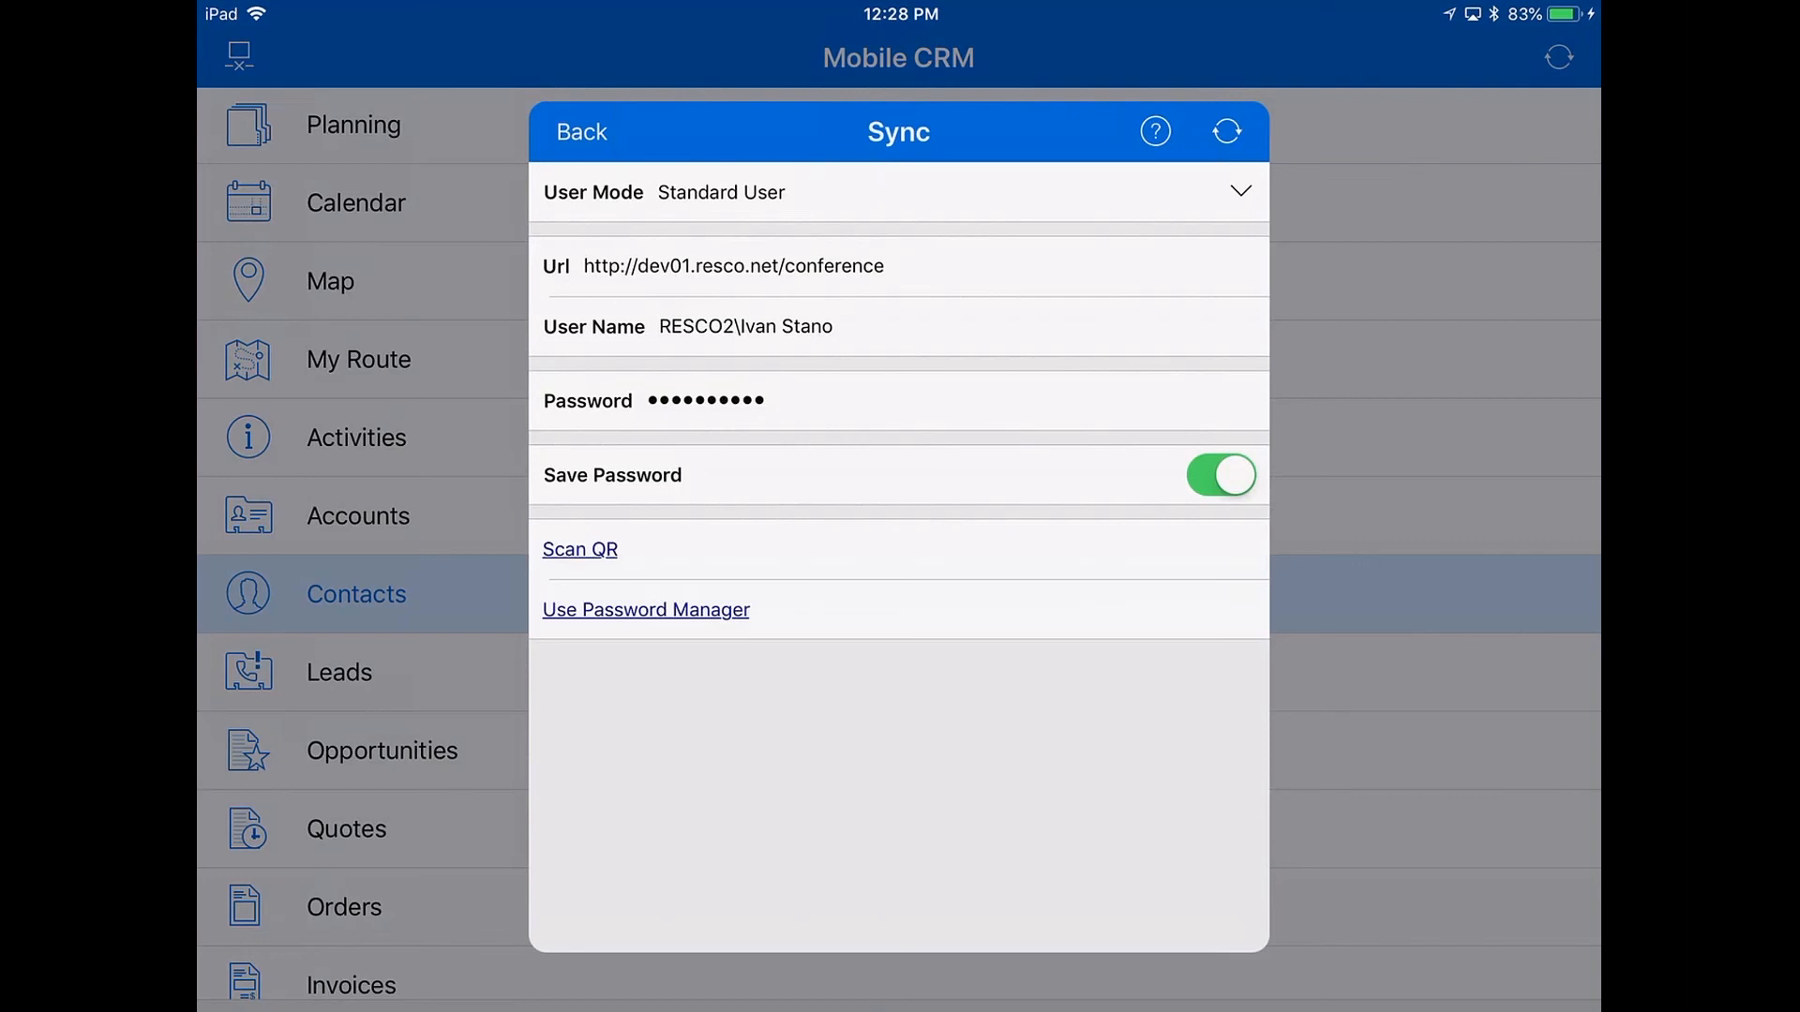
pyautogui.click(1227, 131)
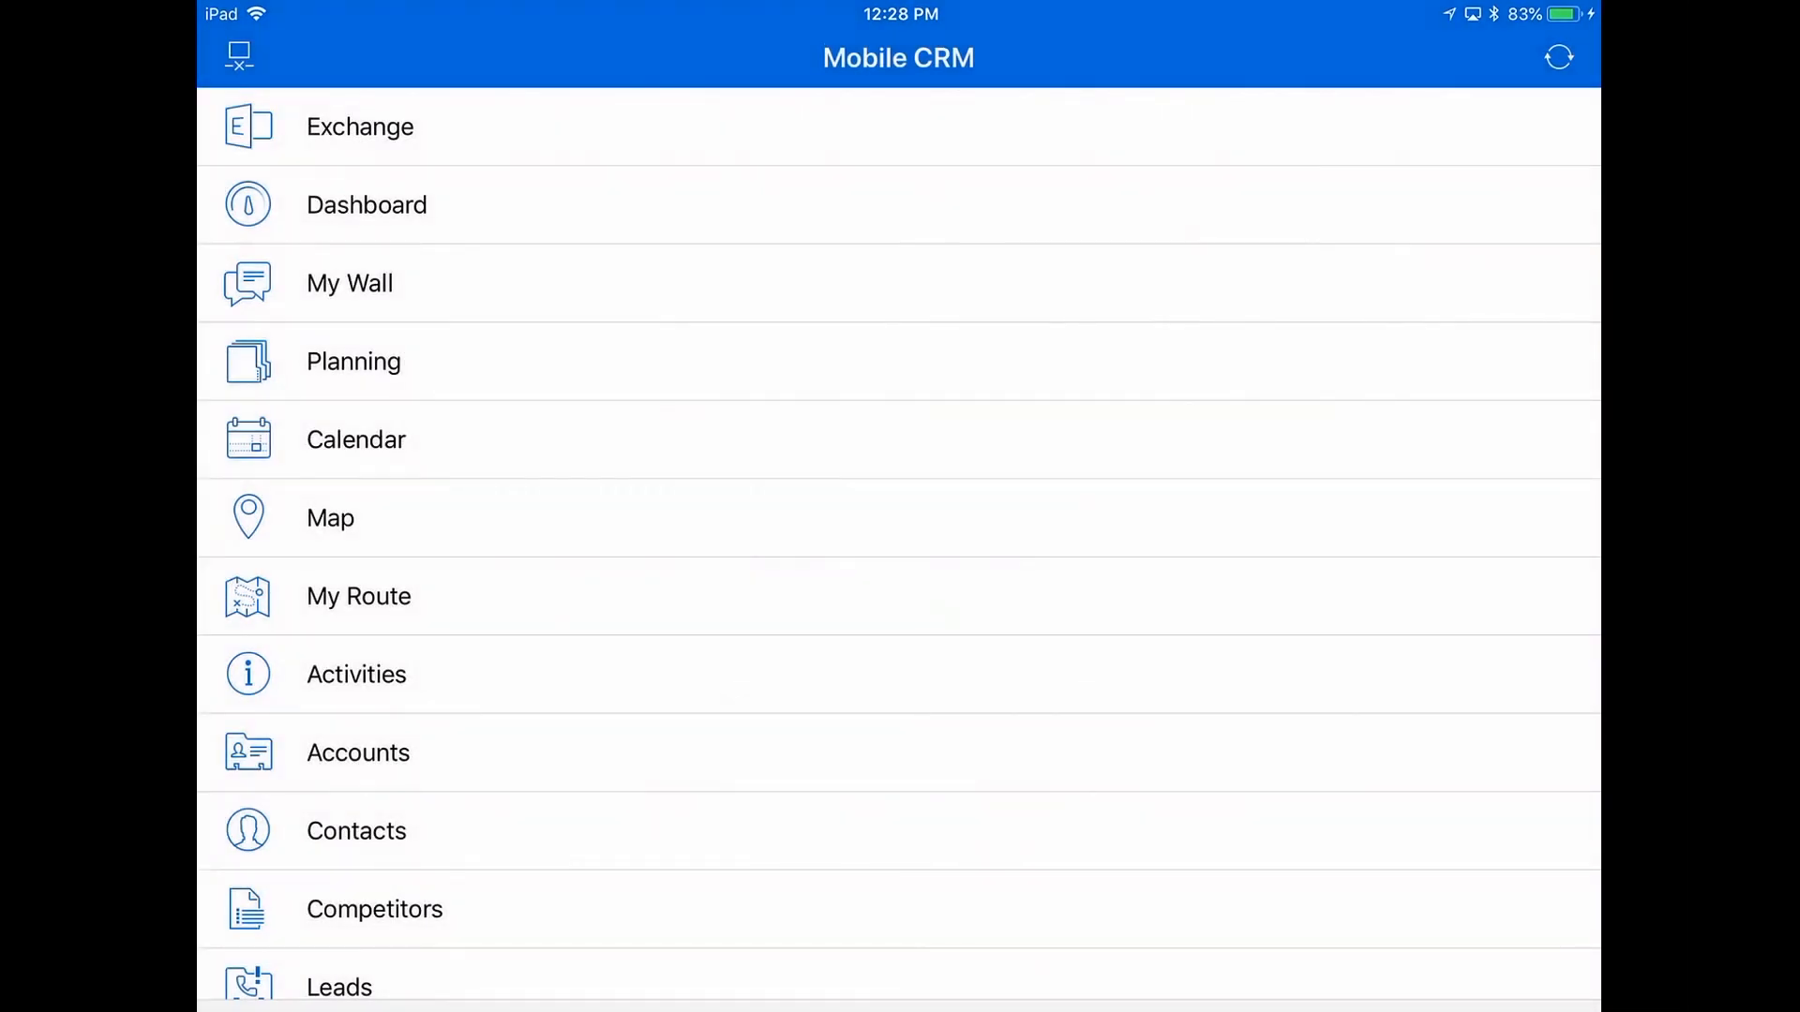
# Browse the Competitors list in the mobile app and open the Advanced Bike Components record to check its form
pyautogui.scroll(-3, 898, 543)
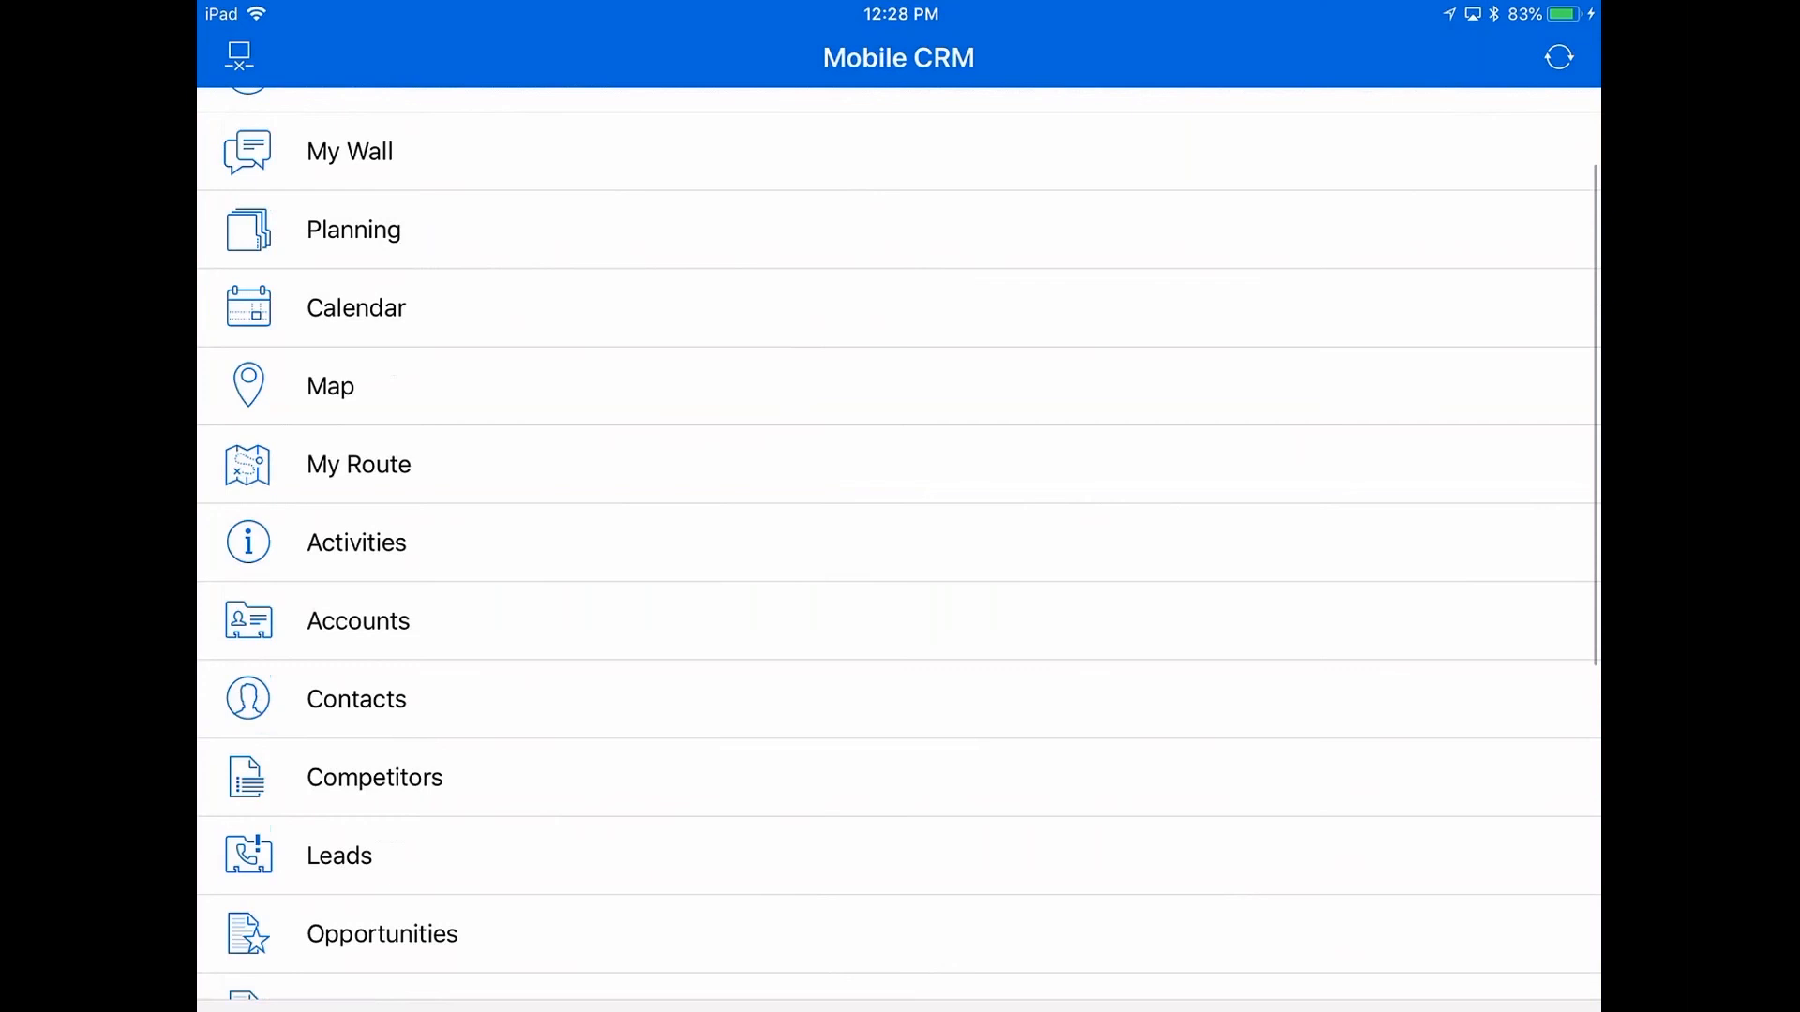
pyautogui.scroll(-3, 554, 481)
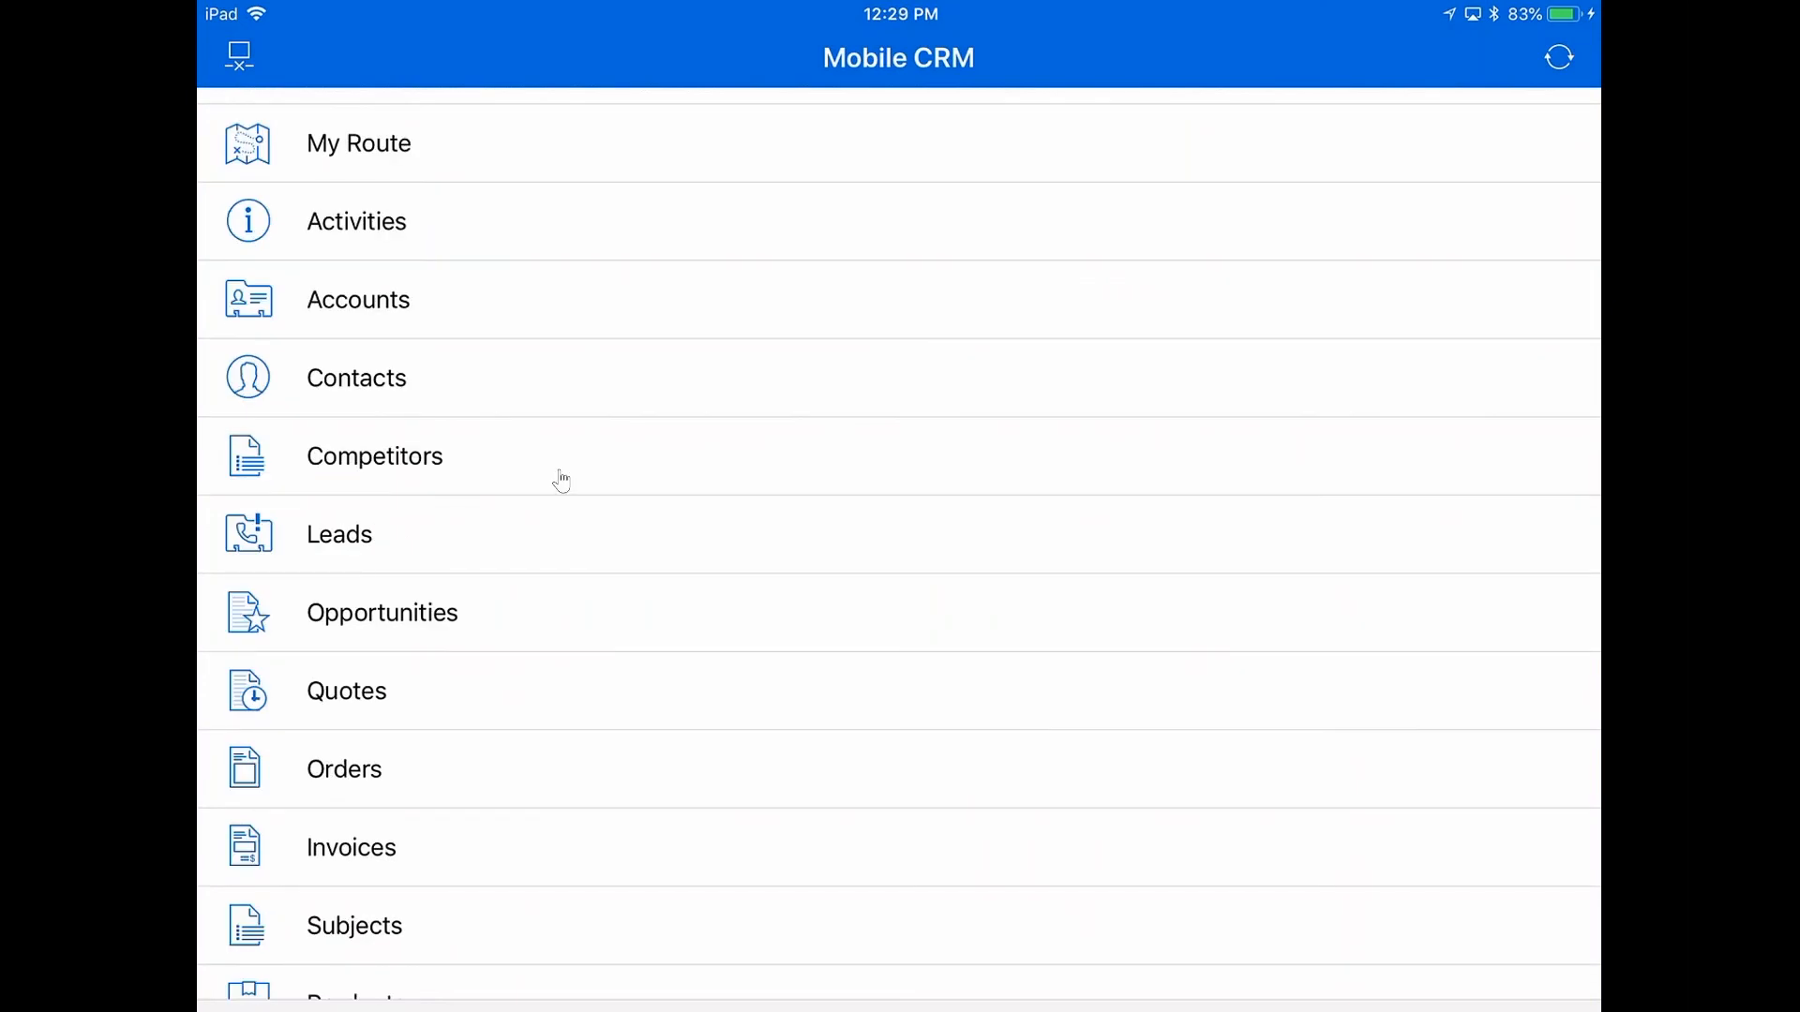
pyautogui.click(765, 504)
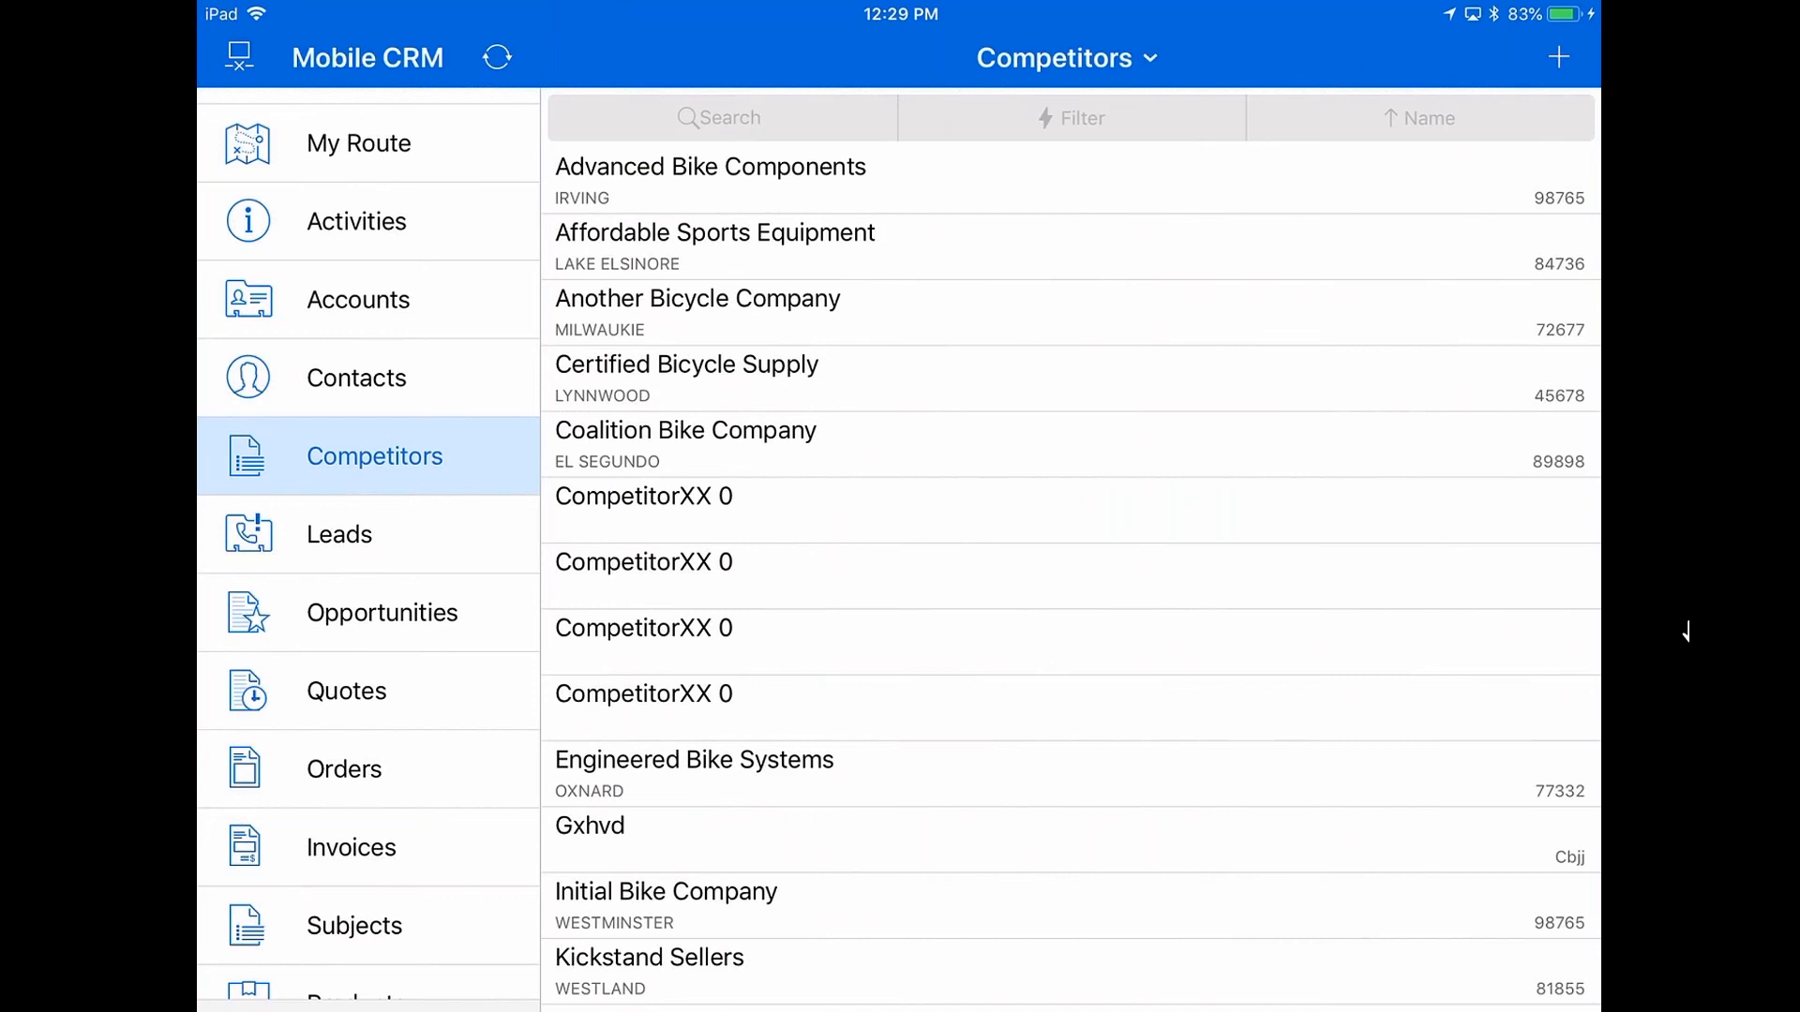
pyautogui.scroll(-5, 1069, 563)
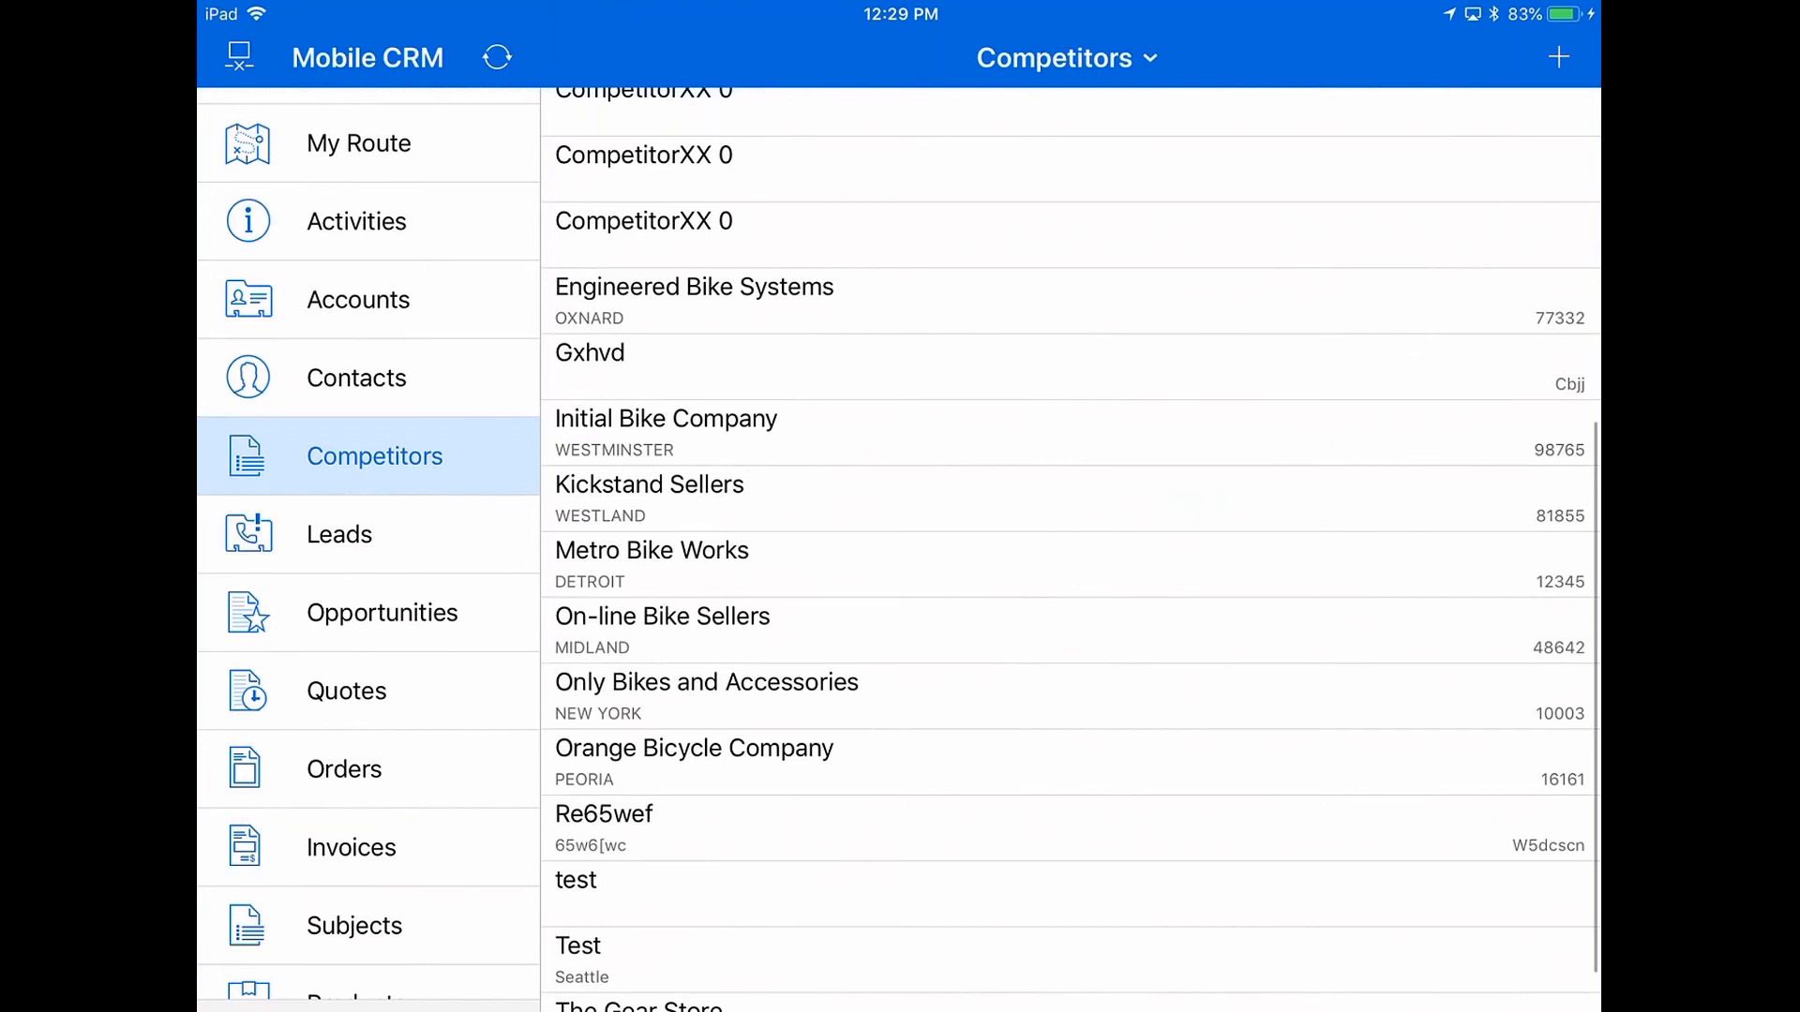
pyautogui.scroll(3, 1069, 562)
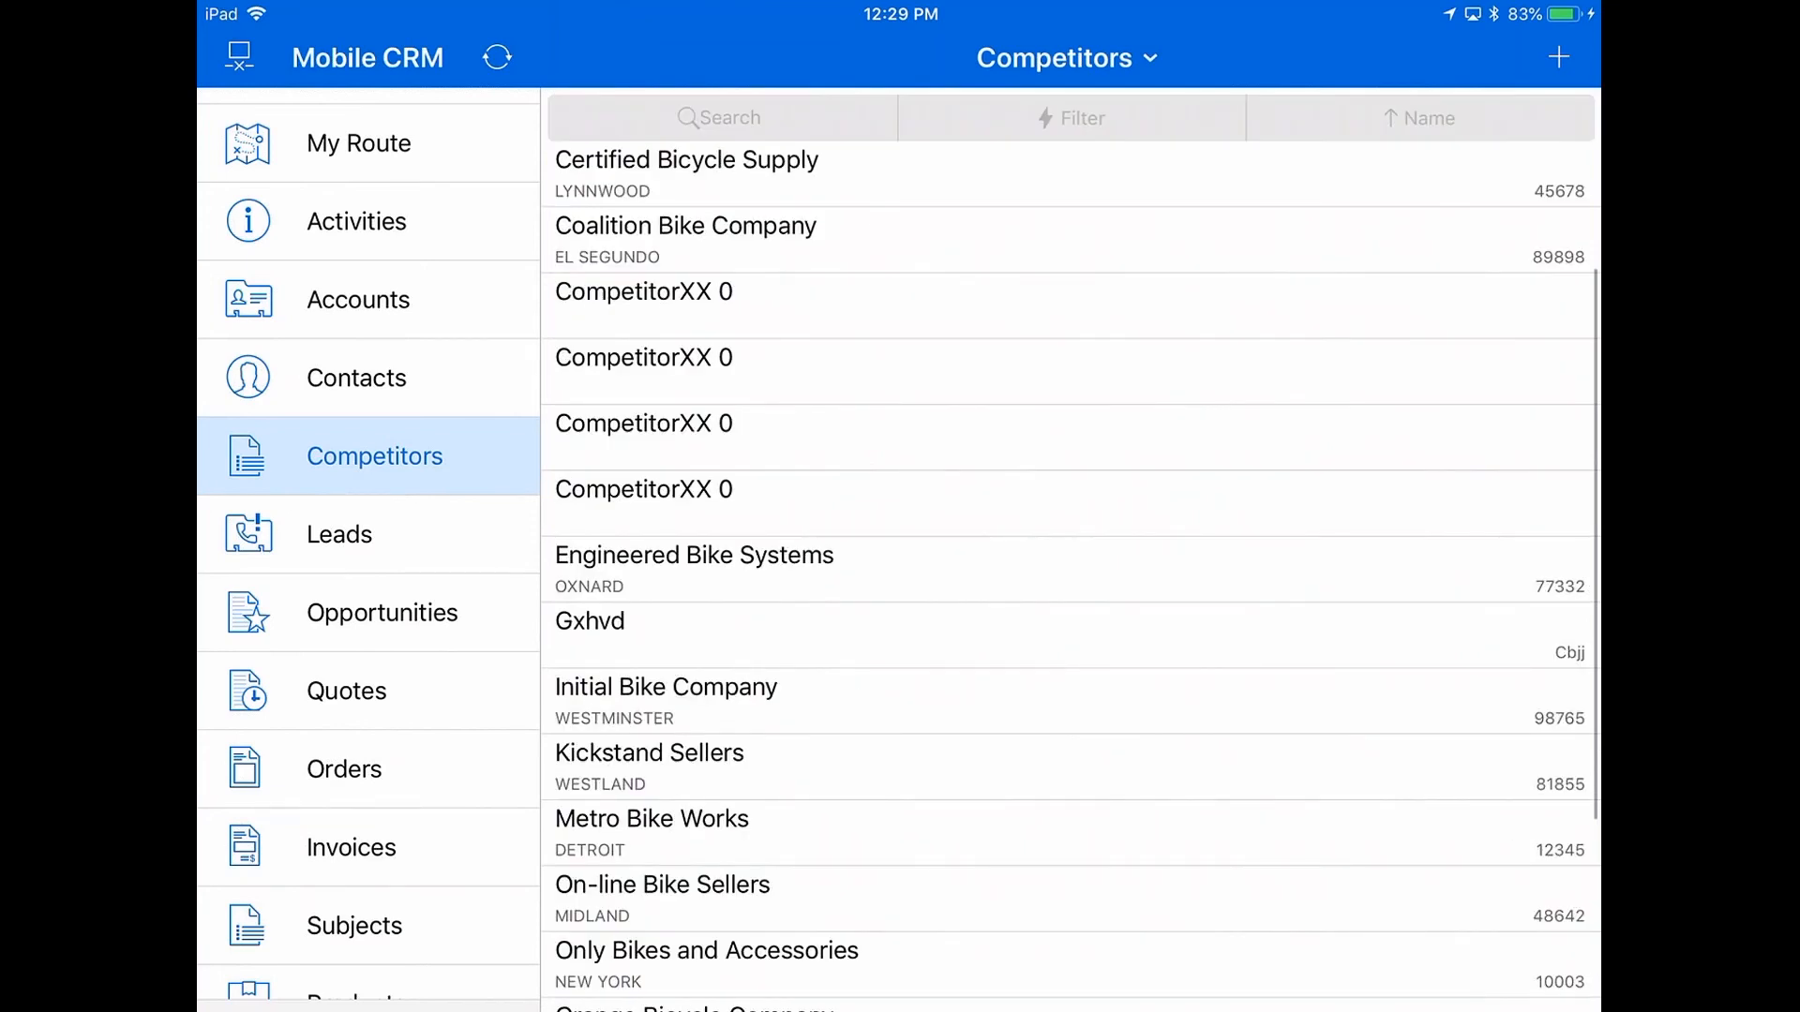
pyautogui.click(750, 180)
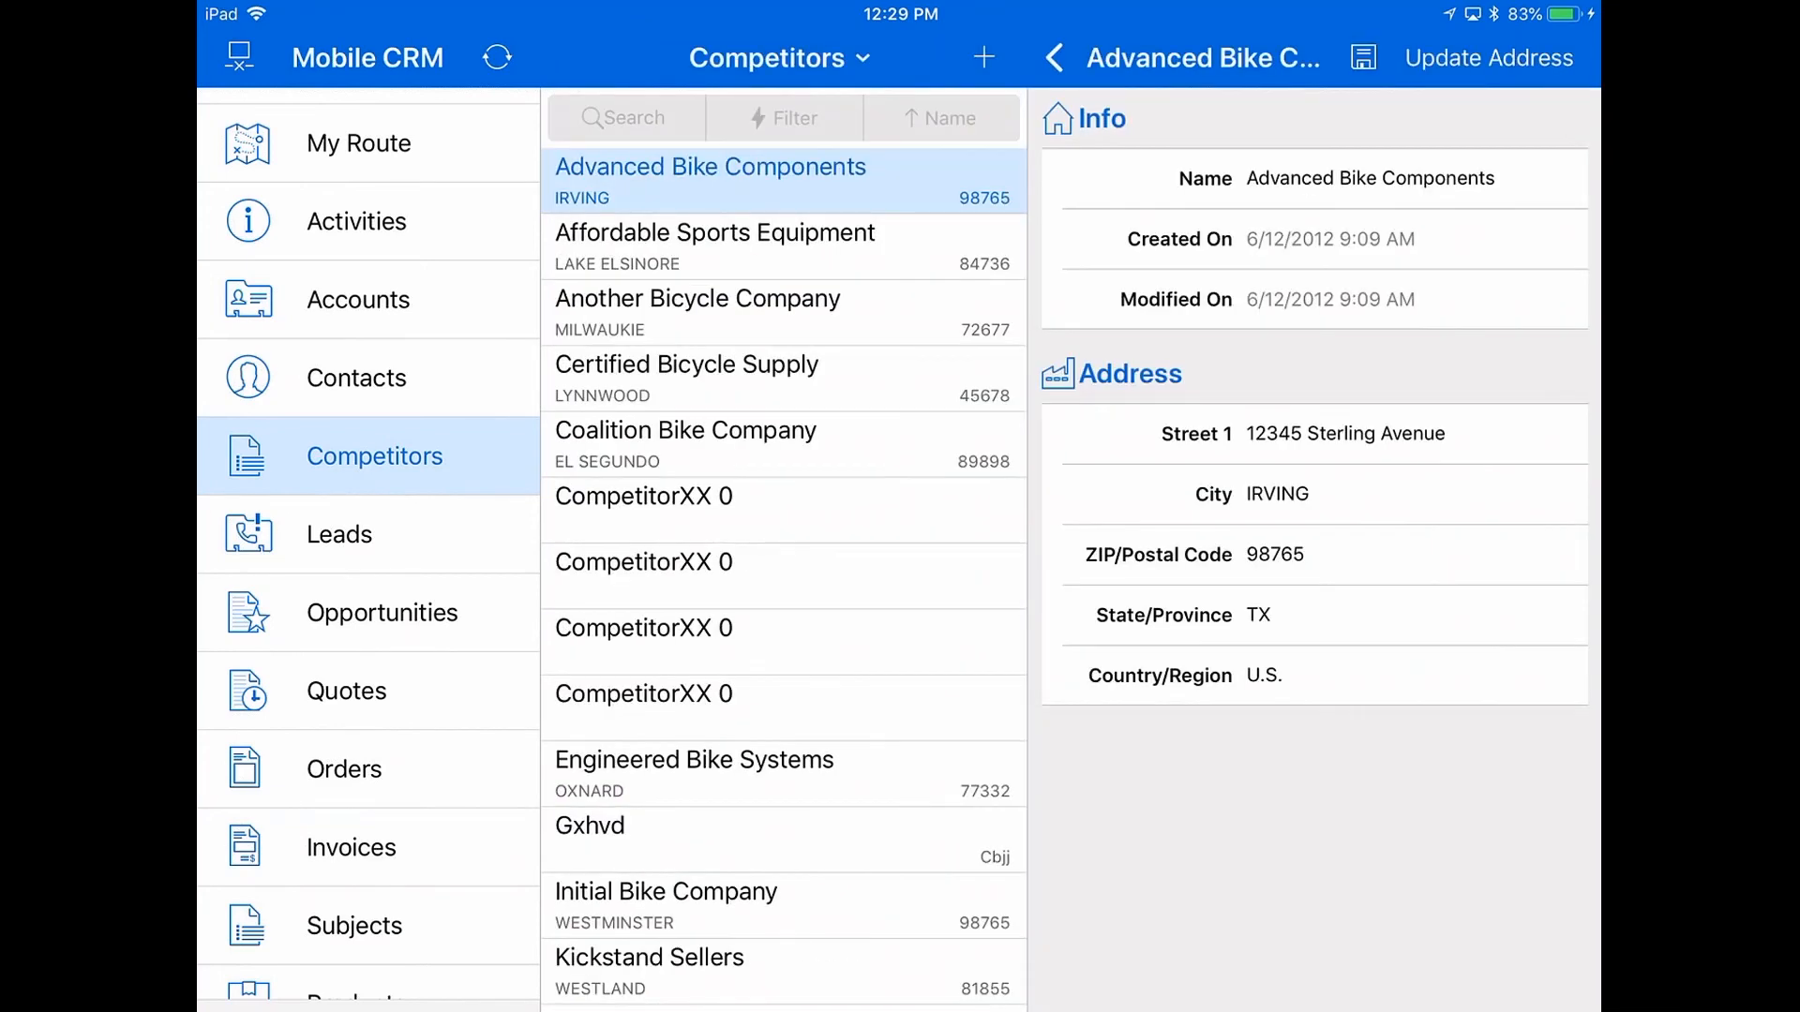